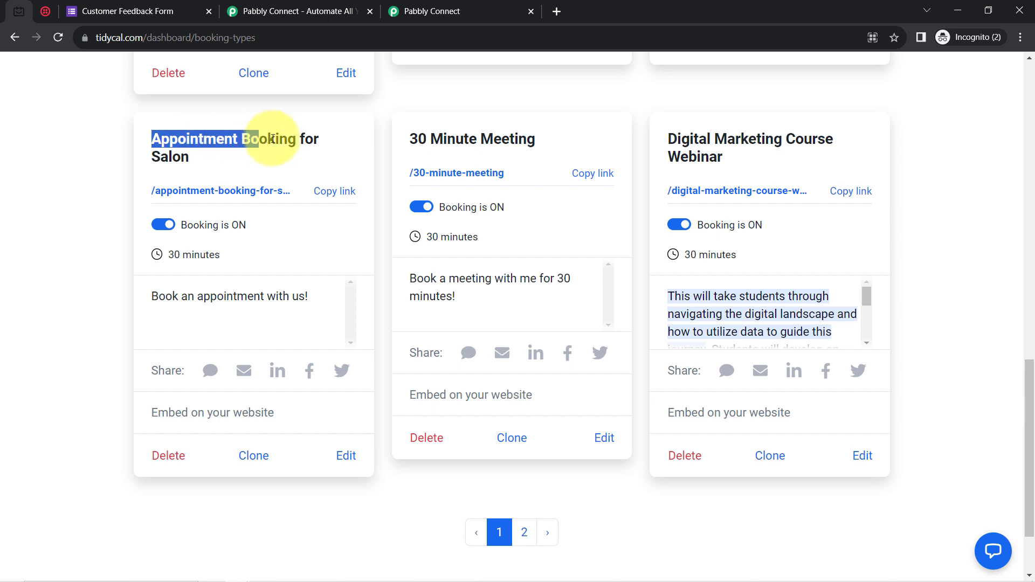
# Inspect the Appointment Booking for Salon title on the TidyCal booking types page.
pyautogui.rightClick(199, 146)
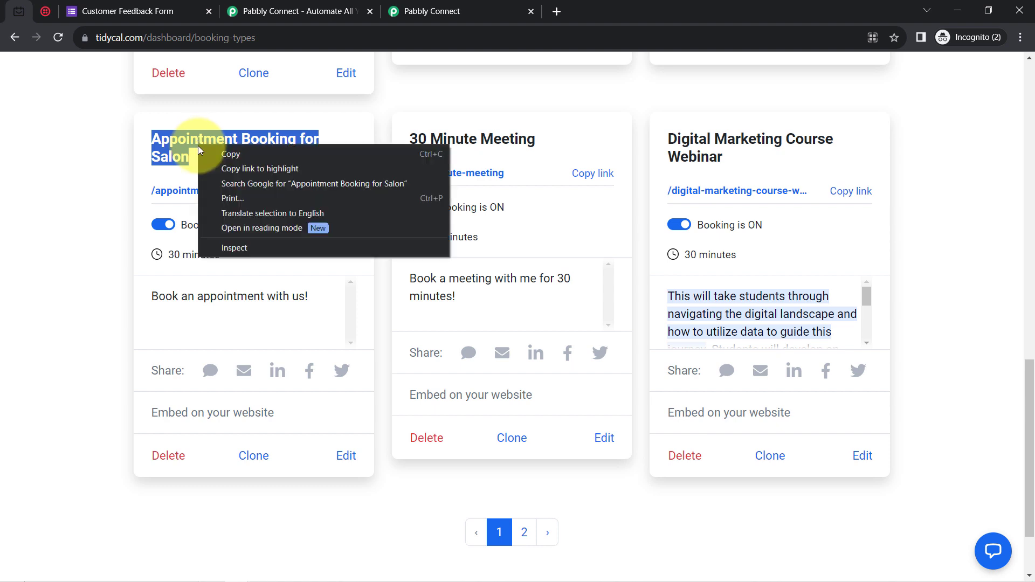
pyautogui.click(205, 155)
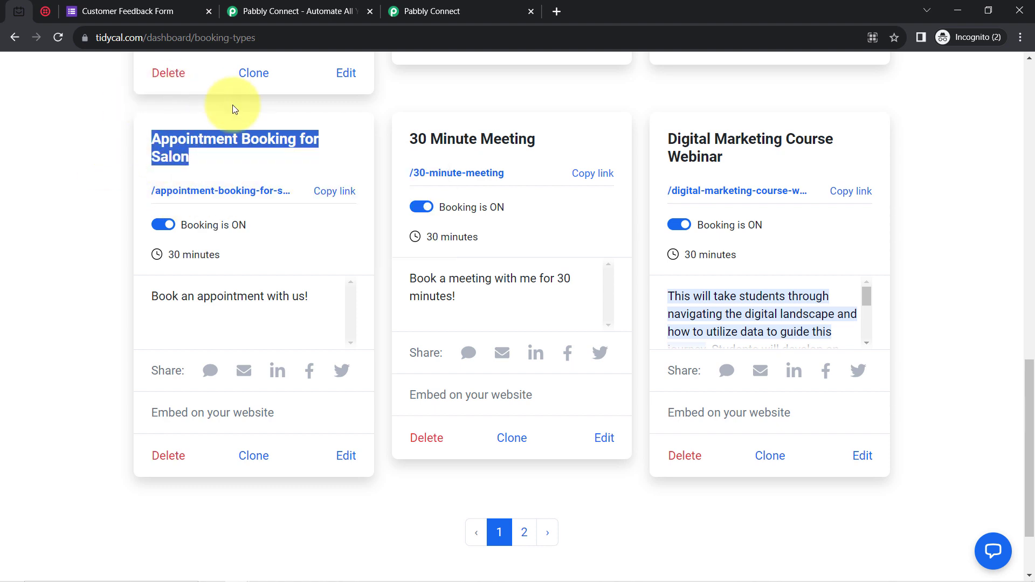
pyautogui.click(210, 120)
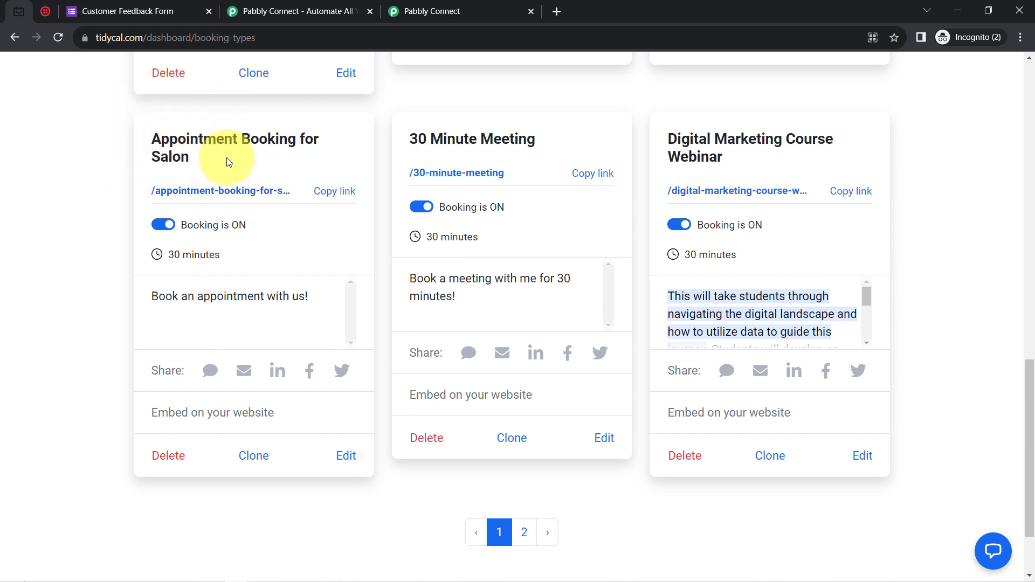
# Compare the Twilio console and TidyCal dashboard addresses, ending on the Customer Feedback Form.
pyautogui.click(46, 10)
pyautogui.moveTo(106, 37); pyautogui.dragTo(195, 39)
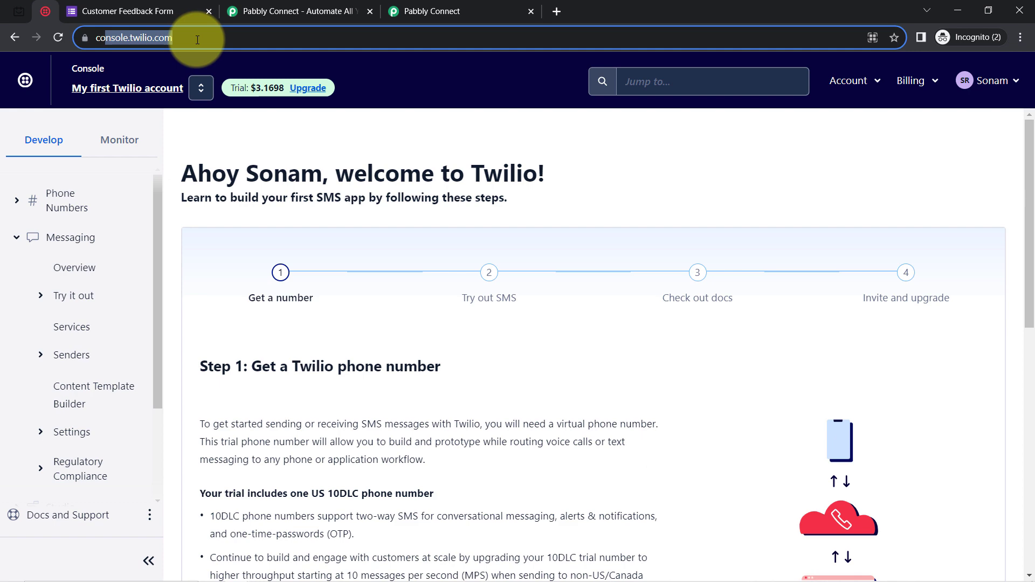
pyautogui.click(18, 6)
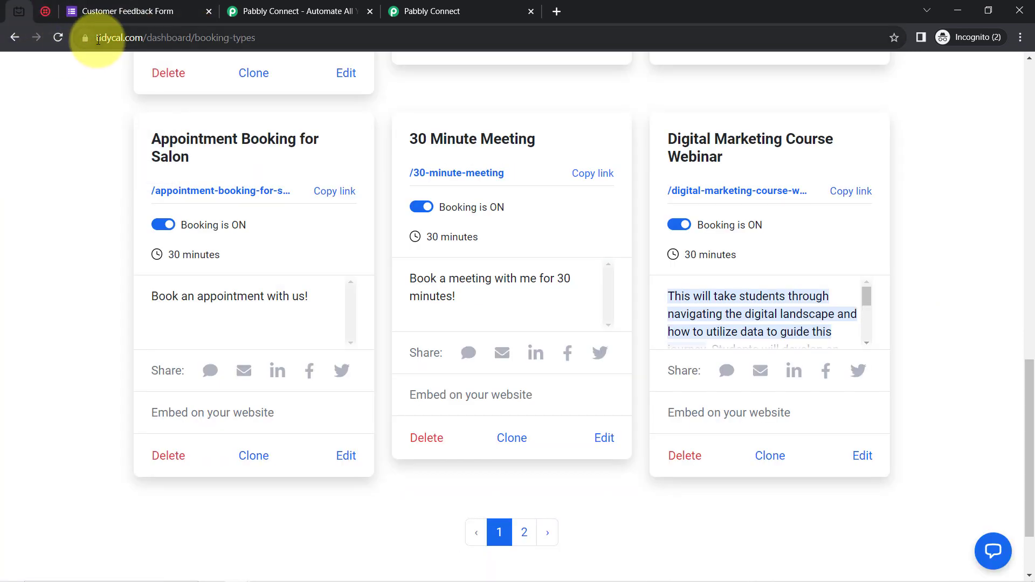
pyautogui.moveTo(98, 38); pyautogui.dragTo(174, 38)
pyautogui.click(46, 16)
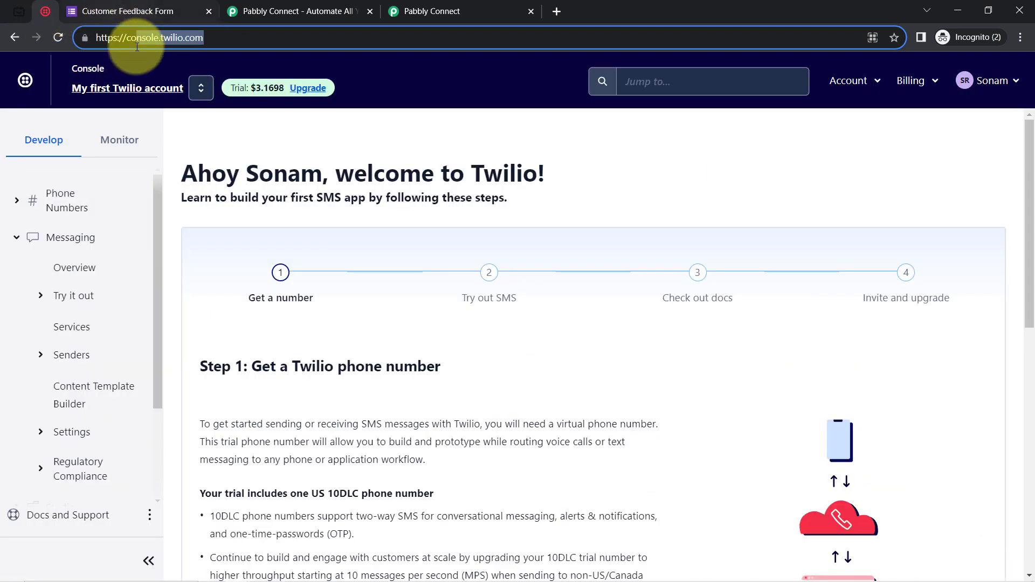
pyautogui.click(94, 37)
pyautogui.click(88, 4)
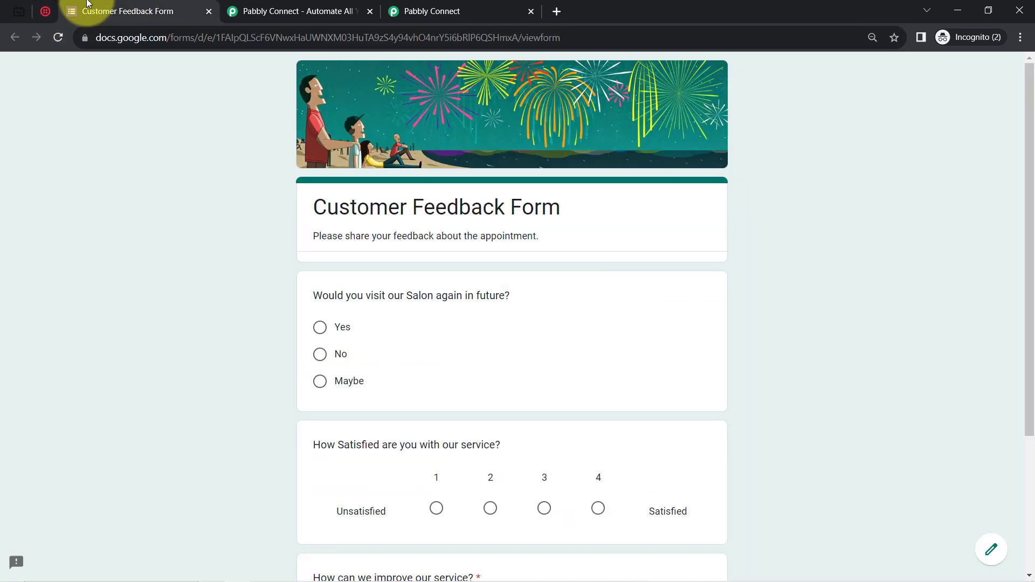
# Scroll through the Customer Feedback Form questions, then settle on the Pabbly Connect homepage.
pyautogui.moveTo(1031, 93); pyautogui.dragTo(1021, 65)
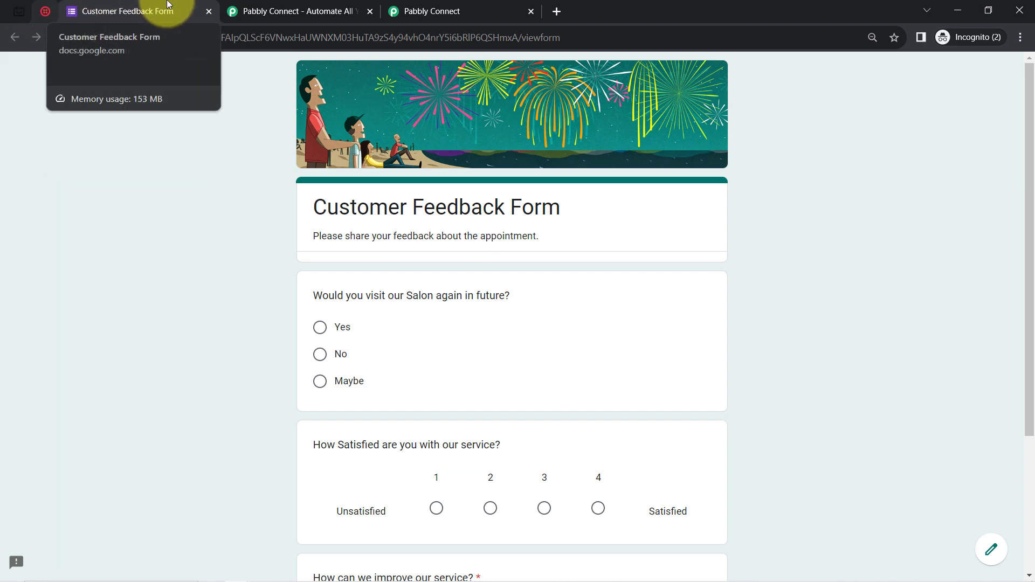
pyautogui.click(249, 10)
pyautogui.moveTo(104, 46); pyautogui.dragTo(252, 38)
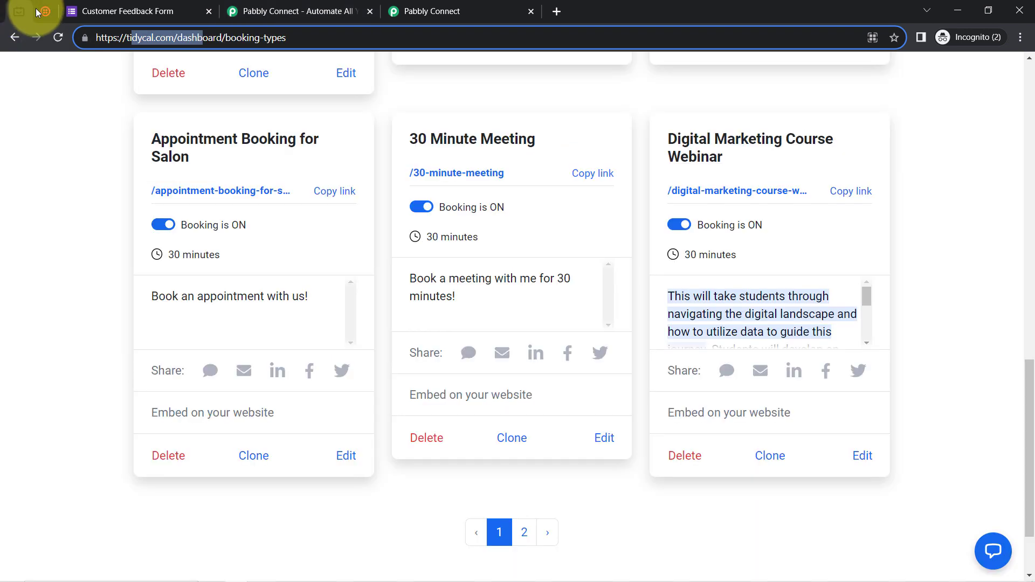
pyautogui.click(41, 11)
pyautogui.click(93, 11)
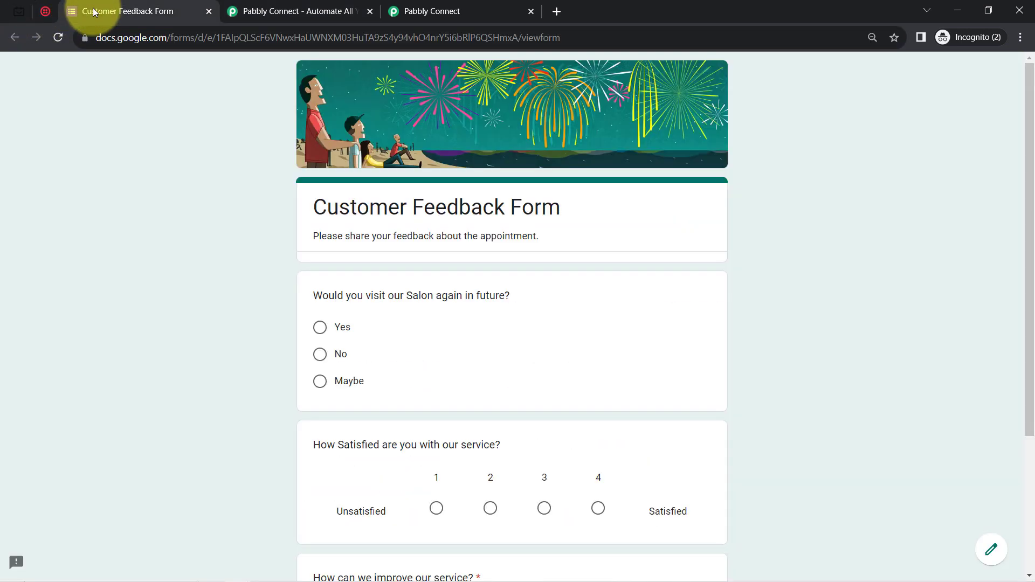
pyautogui.click(278, 9)
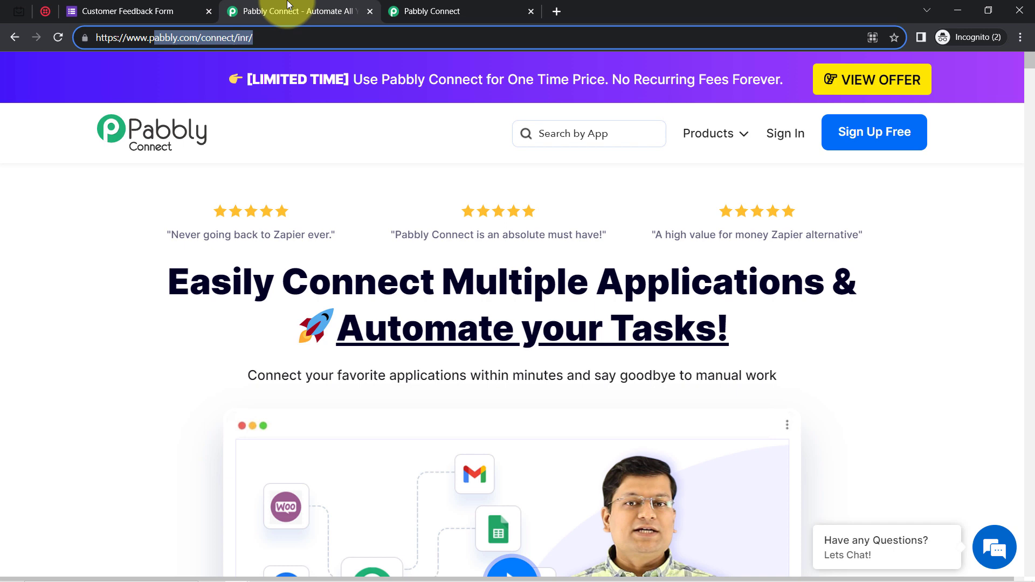
# Read the Pabbly Connect homepage headline, then view the connect.pabbly.com dashboard with its empty Home folder.
pyautogui.click(438, 6)
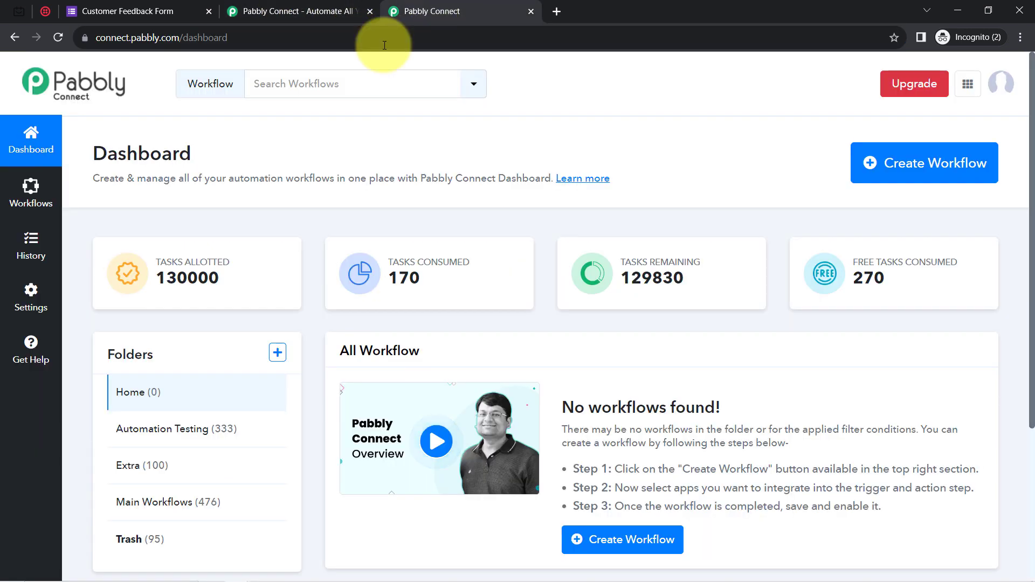
pyautogui.click(273, 4)
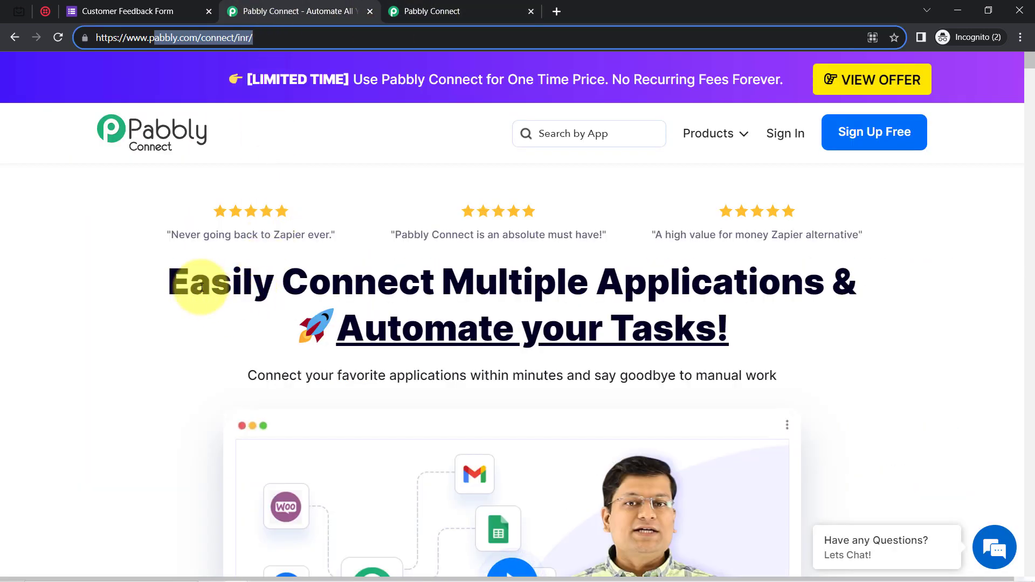
pyautogui.moveTo(211, 282); pyautogui.dragTo(642, 348)
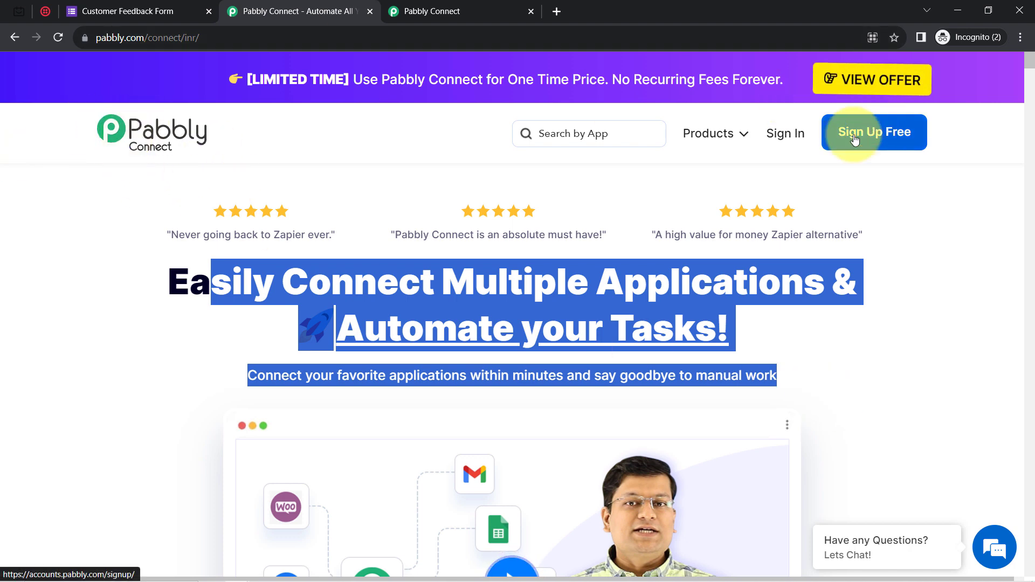
pyautogui.click(380, 326)
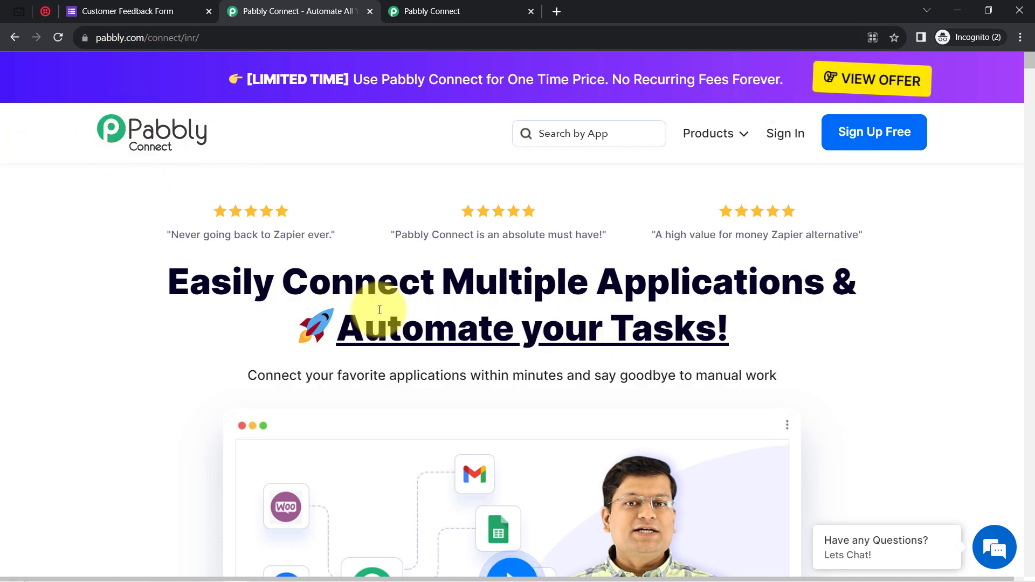
pyautogui.click(441, 6)
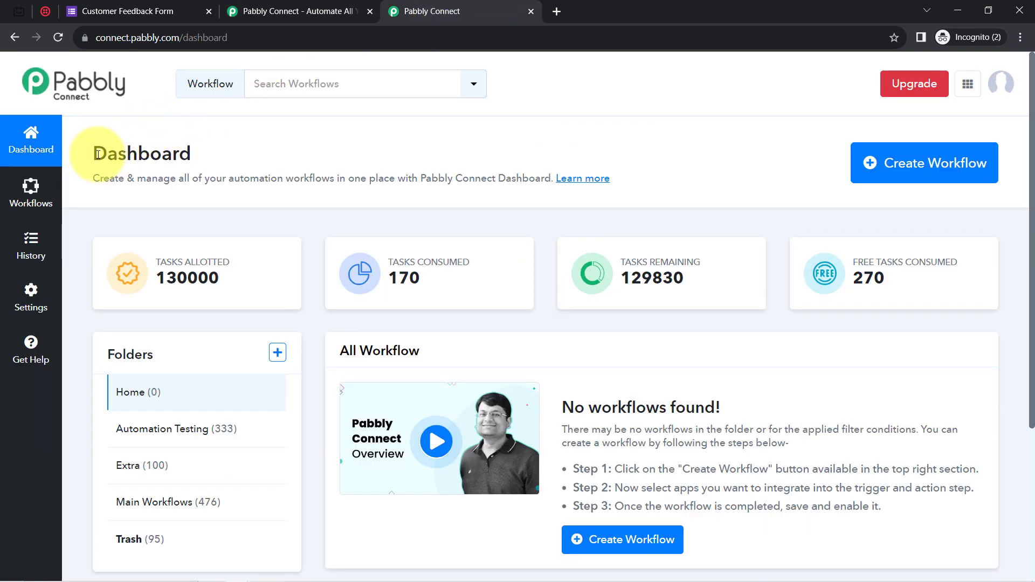
pyautogui.moveTo(94, 155); pyautogui.dragTo(192, 158)
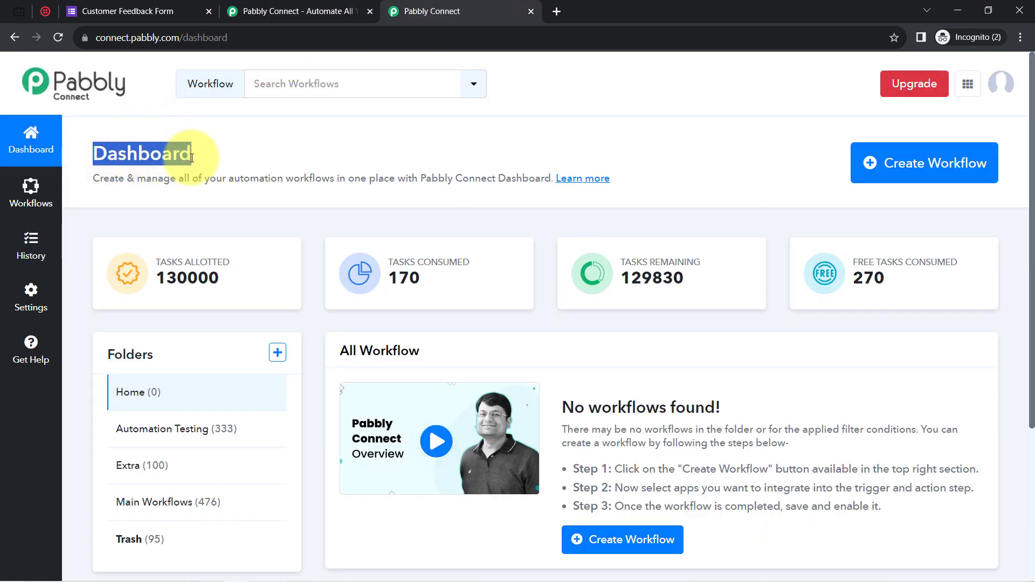
# Start a new workflow named 'Send Appointment Reminder SMS & Share Feedback Form after Appointment'.
pyautogui.click(919, 181)
pyautogui.click(468, 278)
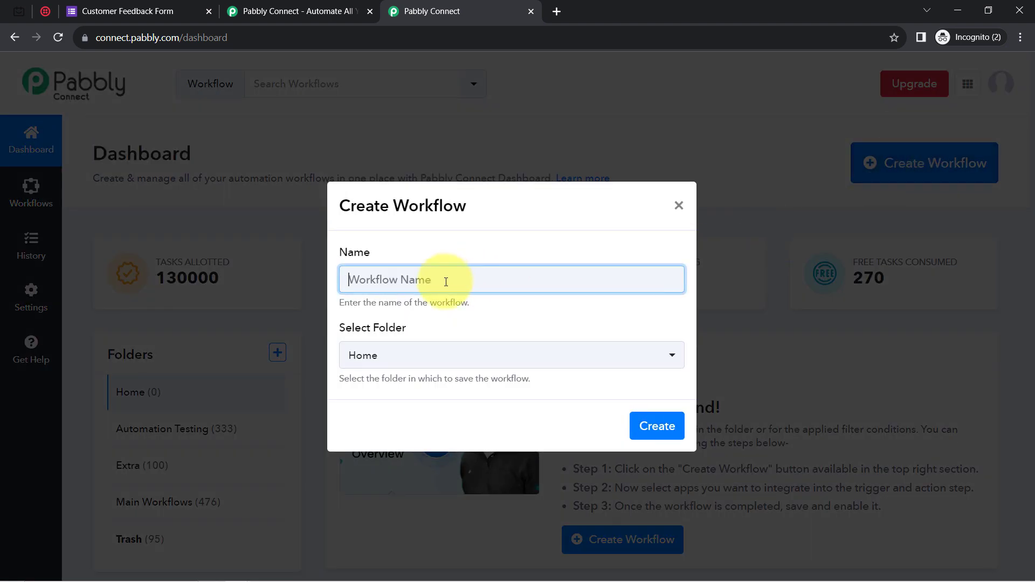
pyautogui.moveTo(446, 282); pyautogui.dragTo(196, 300)
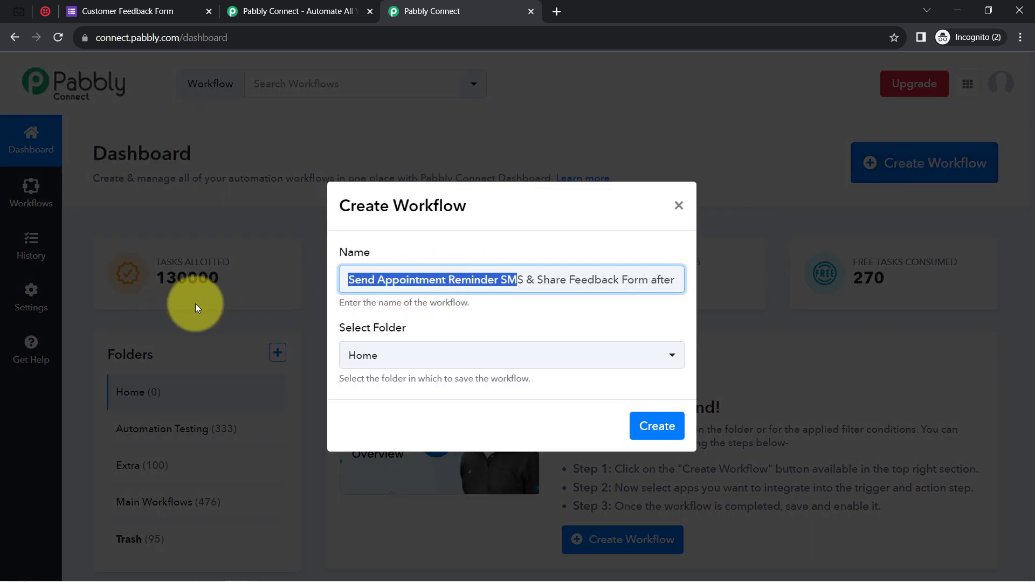
pyautogui.click(383, 278)
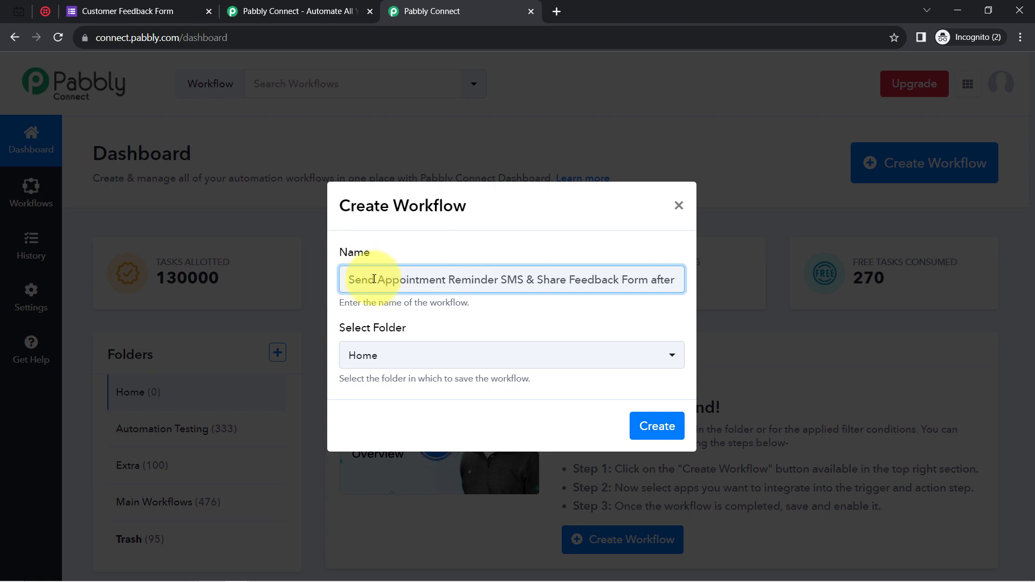
pyautogui.moveTo(360, 278); pyautogui.dragTo(715, 286)
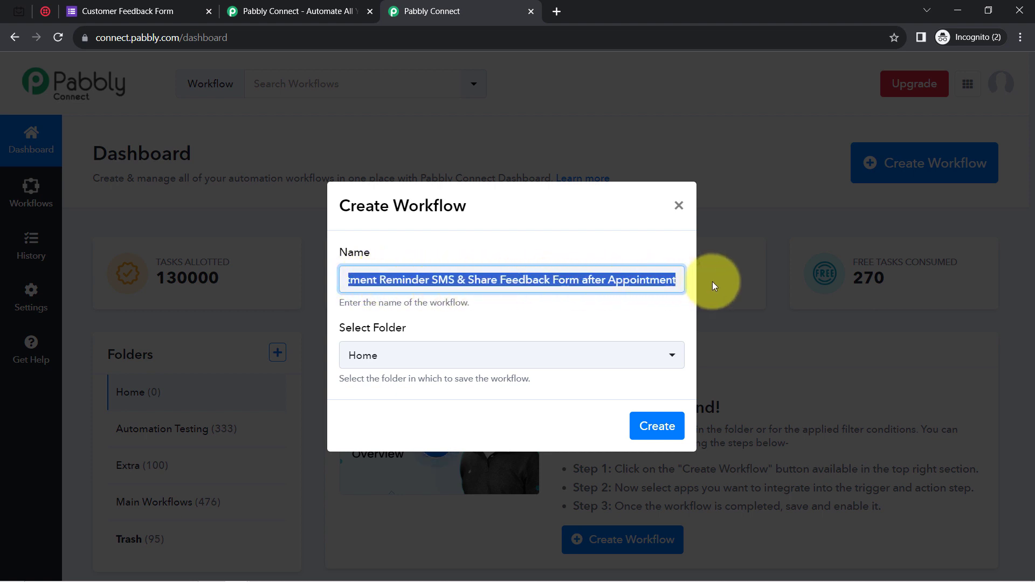
pyautogui.click(653, 276)
# Place the workflow in the Main Workflows folder and create it.
pyautogui.moveTo(359, 335); pyautogui.dragTo(409, 332)
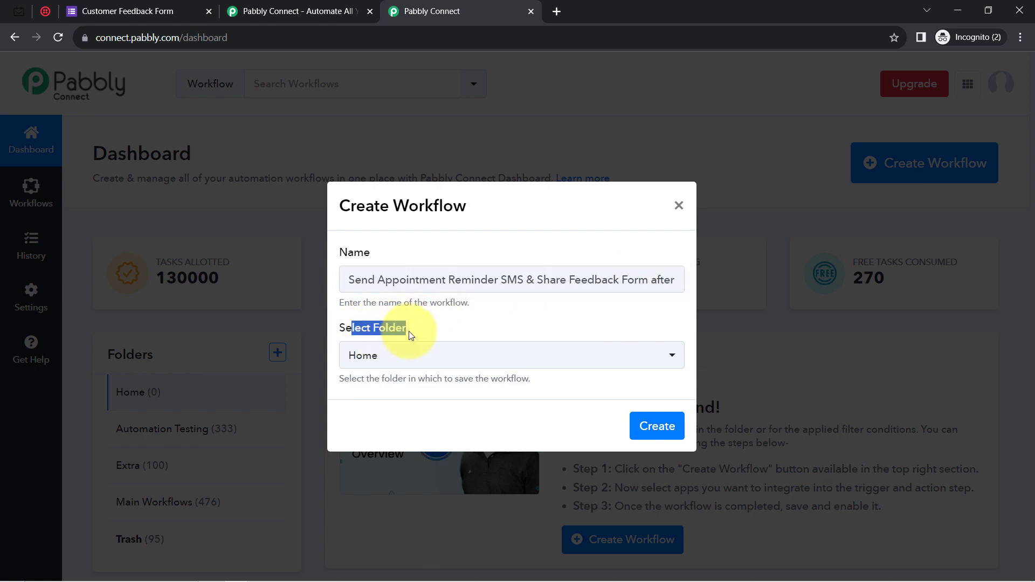
pyautogui.click(358, 354)
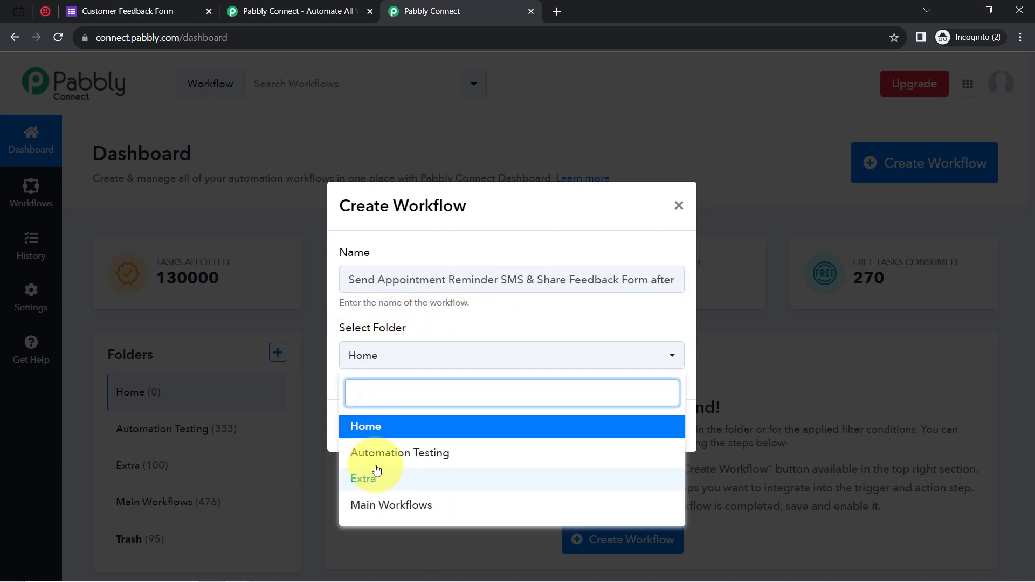
pyautogui.click(372, 504)
pyautogui.click(674, 426)
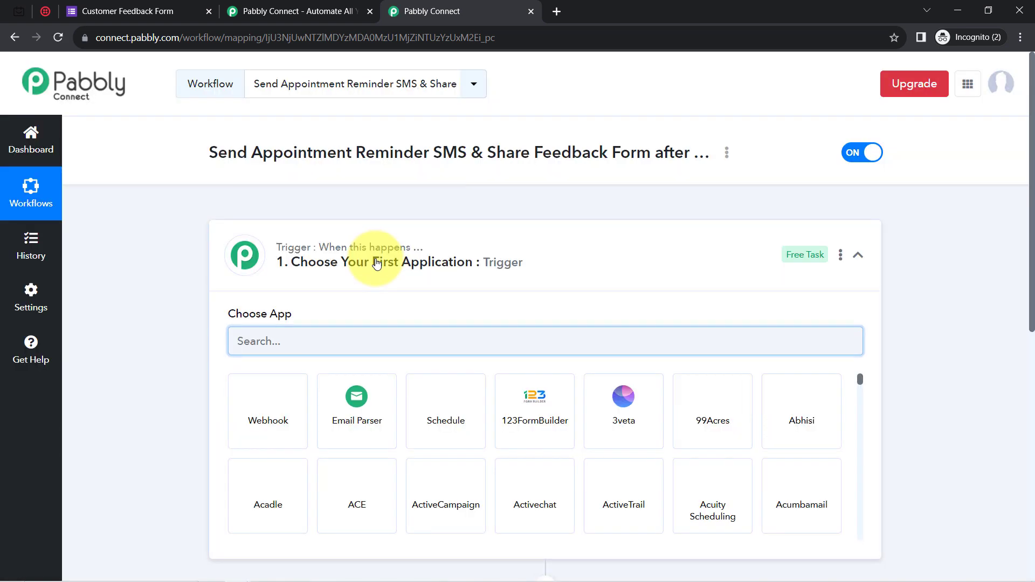
# Search 'tid' and set TidyCal as the workflow's trigger app.
pyautogui.click(376, 263)
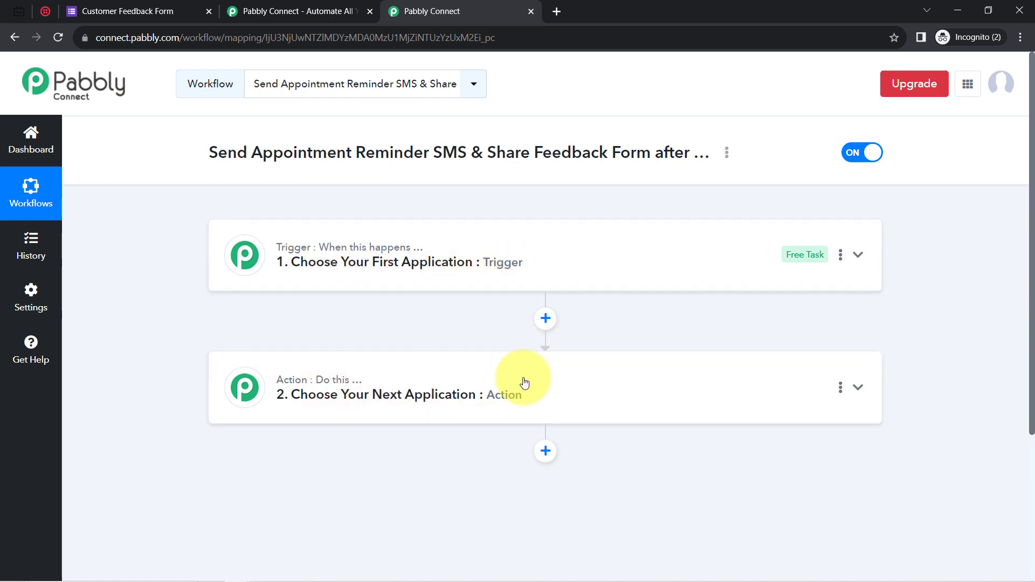
pyautogui.click(386, 270)
pyautogui.moveTo(228, 153); pyautogui.dragTo(608, 153)
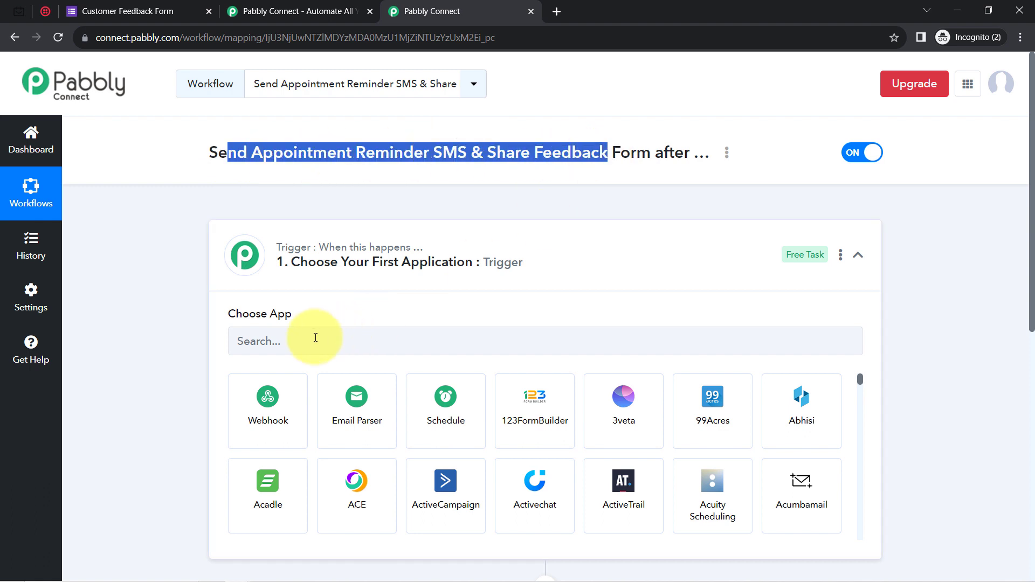
pyautogui.click(310, 339)
pyautogui.write('tid')
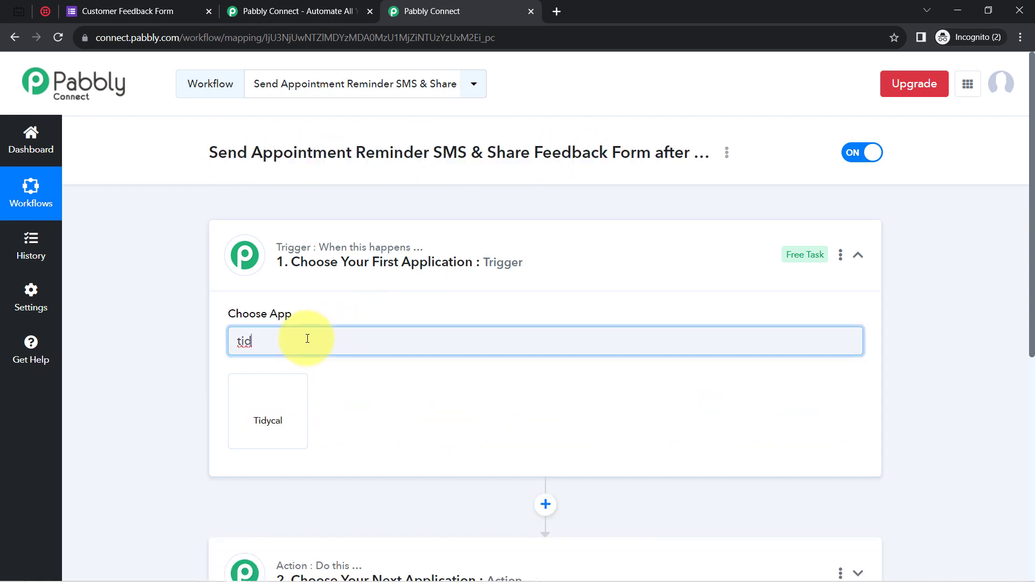
pyautogui.click(284, 415)
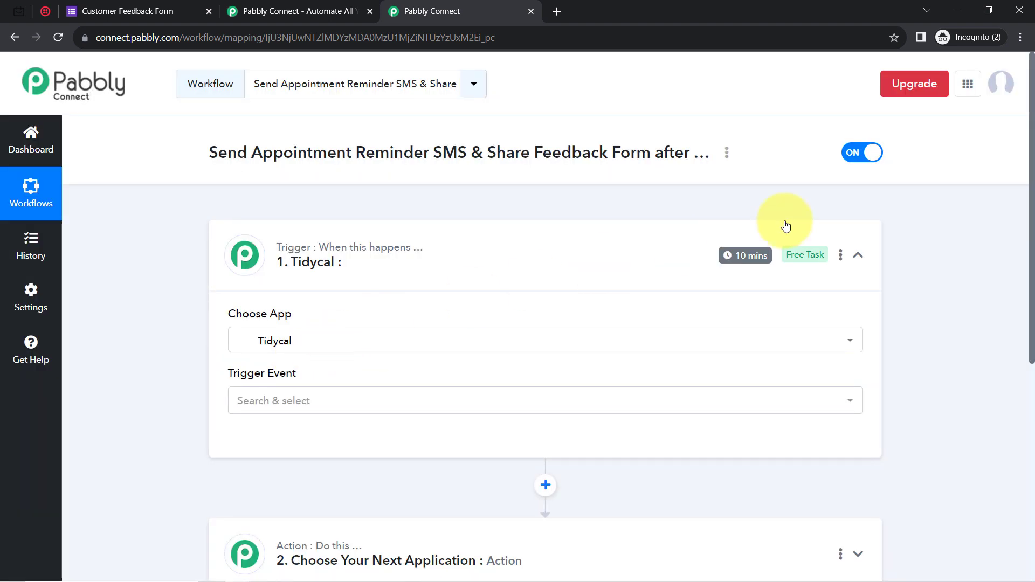
# Add a second empty action step below the existing steps.
pyautogui.moveTo(1029, 225); pyautogui.dragTo(1029, 328)
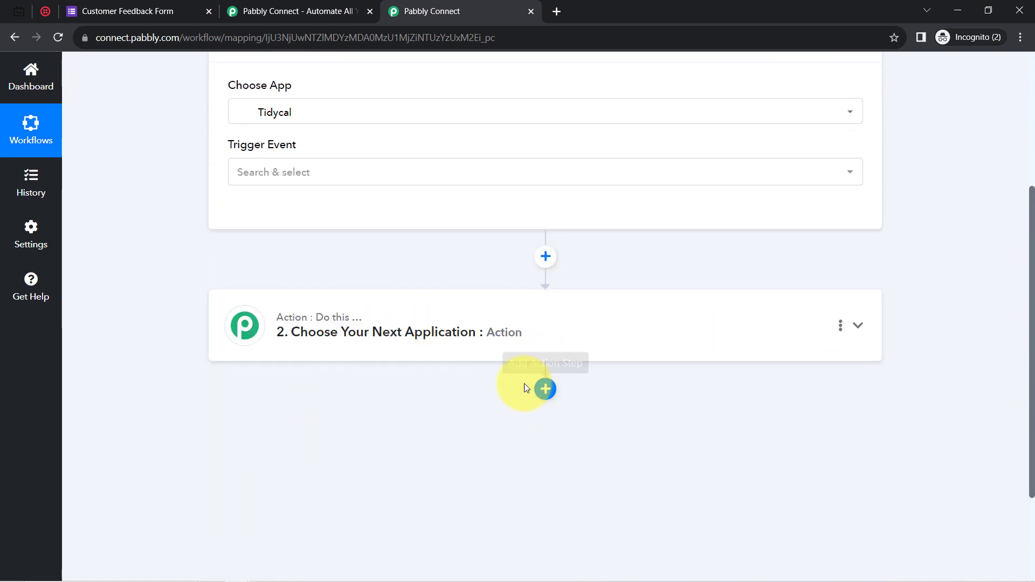
pyautogui.click(544, 391)
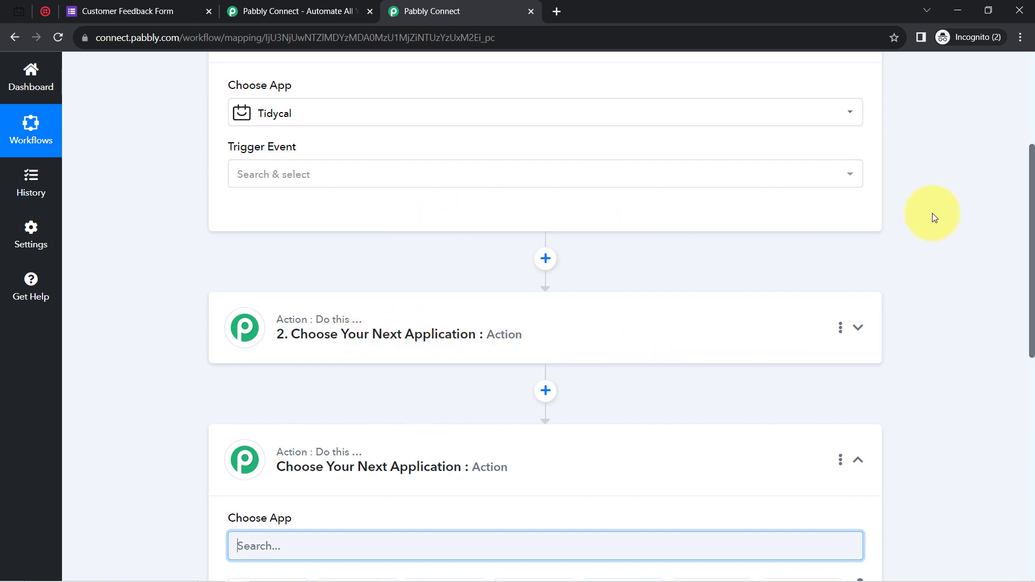
pyautogui.moveTo(1029, 202); pyautogui.dragTo(1015, 109)
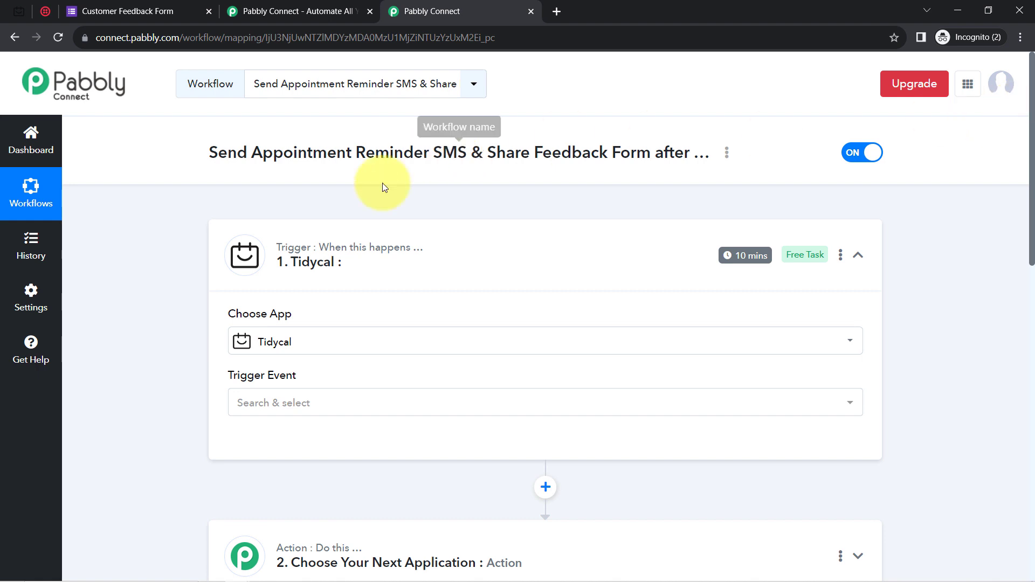
# Set the TidyCal trigger event to New Booking and authorize a new TidyCal connection.
pyautogui.click(248, 407)
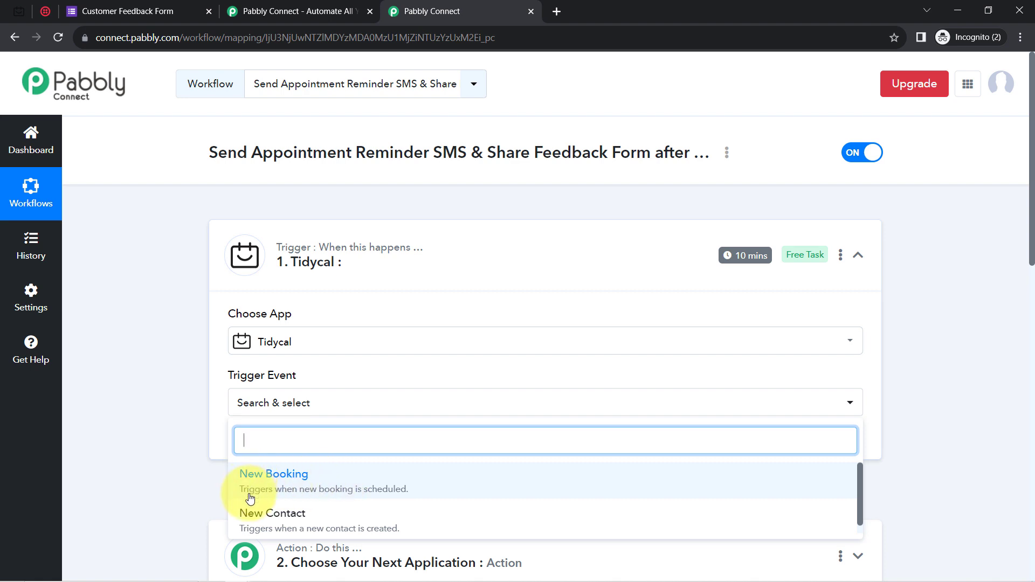
pyautogui.click(348, 482)
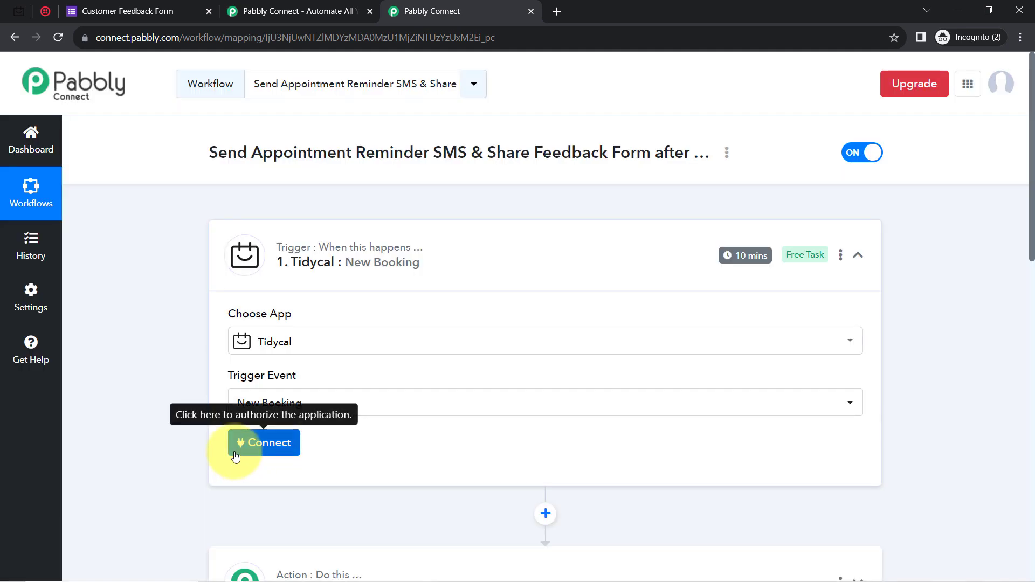
pyautogui.click(235, 457)
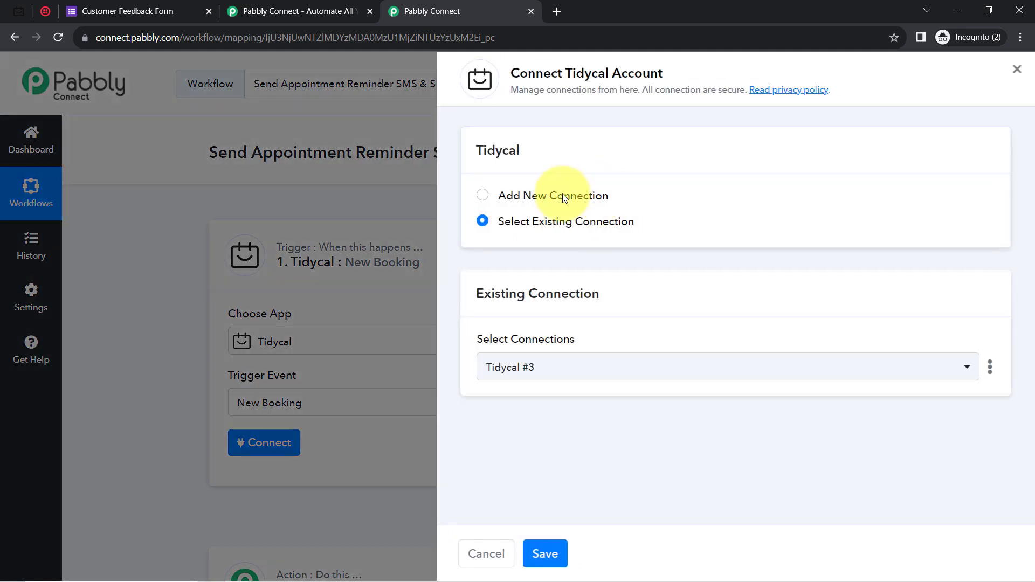
pyautogui.click(562, 198)
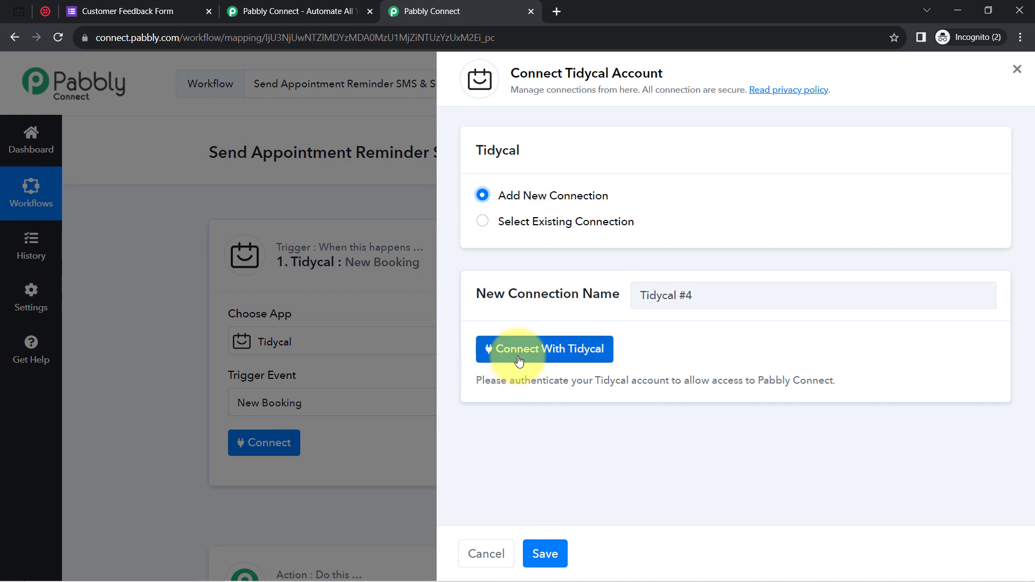
pyautogui.click(520, 360)
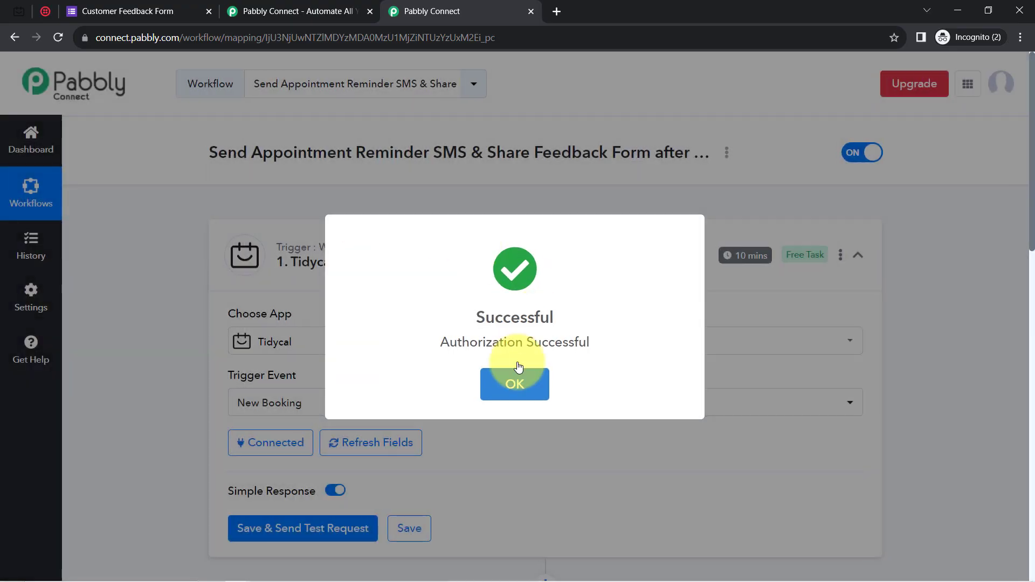
pyautogui.click(516, 372)
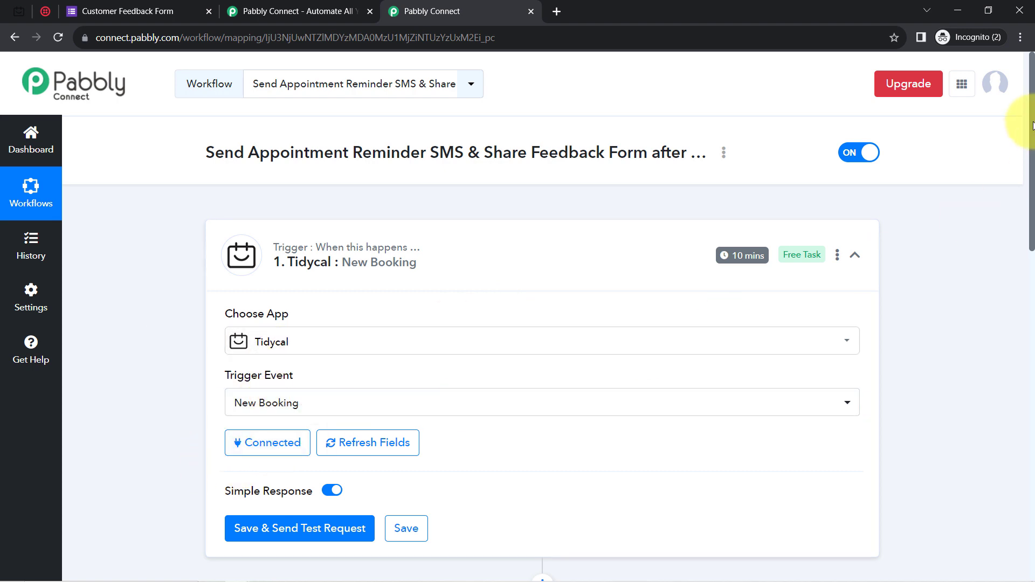
pyautogui.moveTo(1032, 154); pyautogui.dragTo(1029, 229)
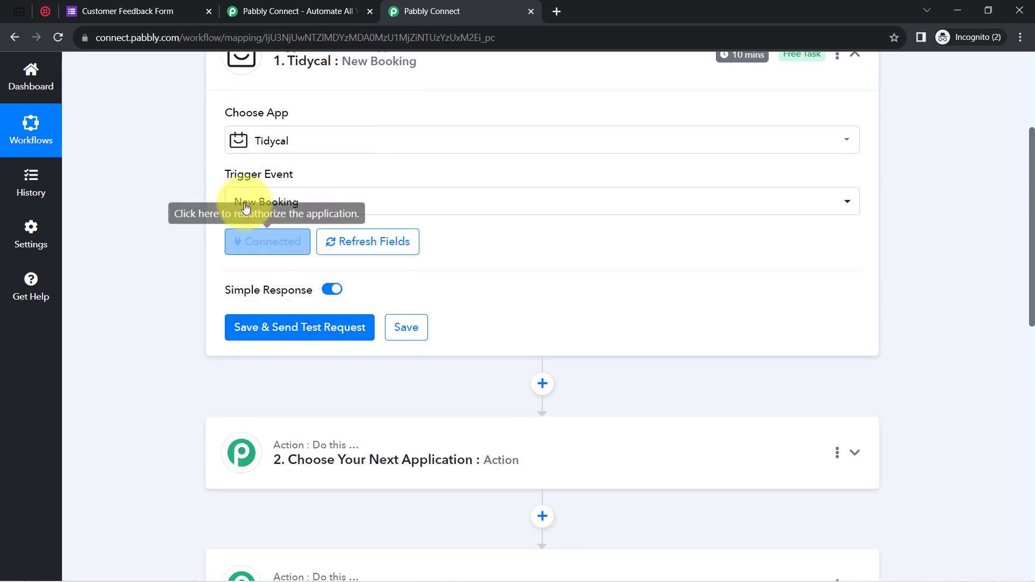
# Open the copied Appointment Booking for Salon link in a new browser tab.
pyautogui.moveTo(253, 275)
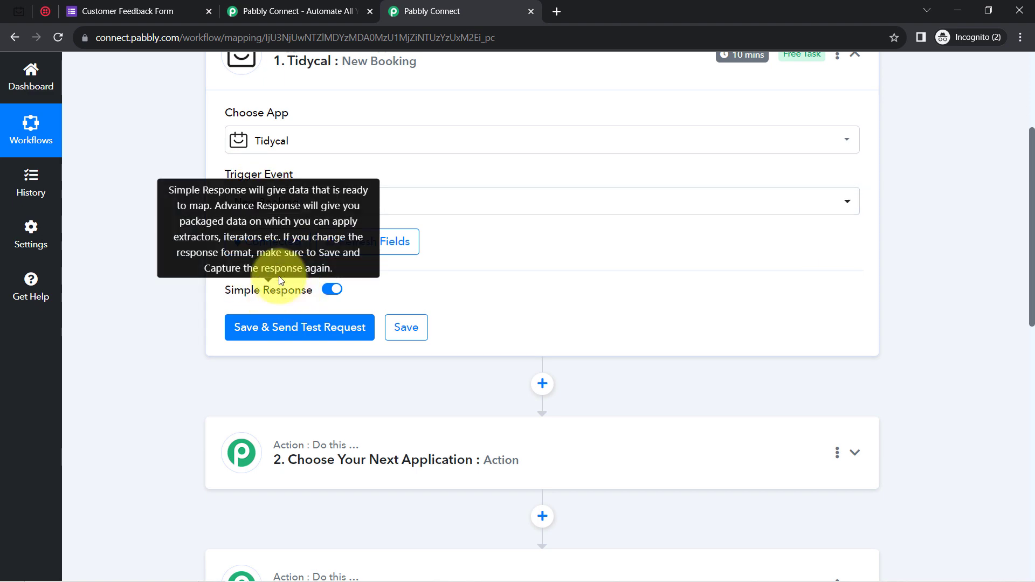
pyautogui.click(19, 11)
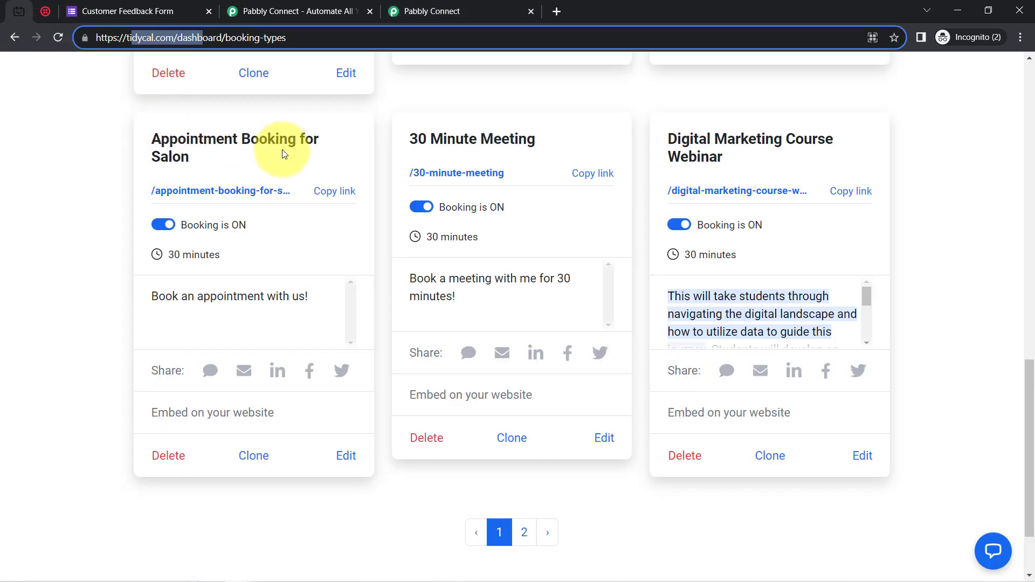
pyautogui.click(326, 193)
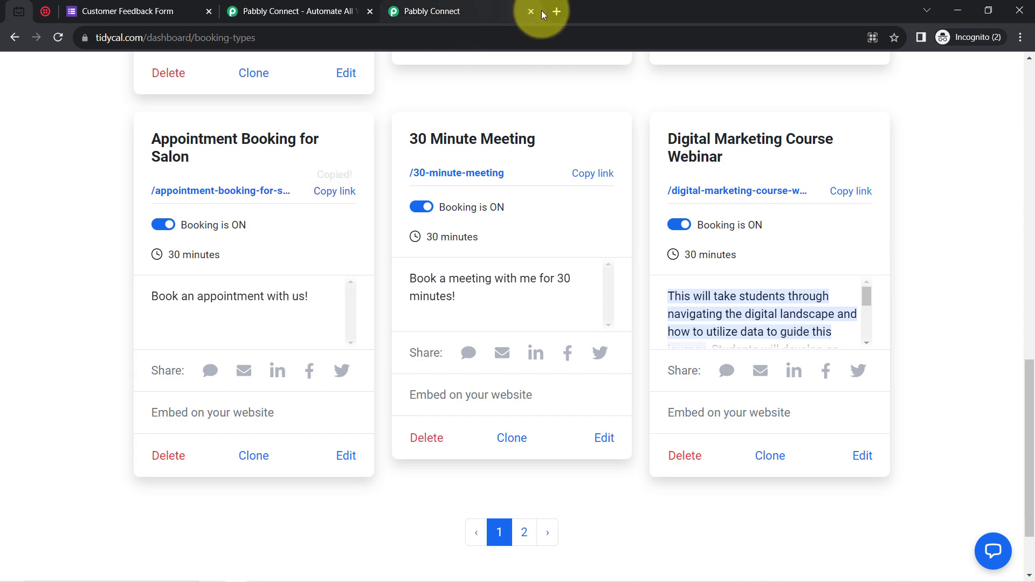
pyautogui.click(558, 11)
pyautogui.rightClick(430, 34)
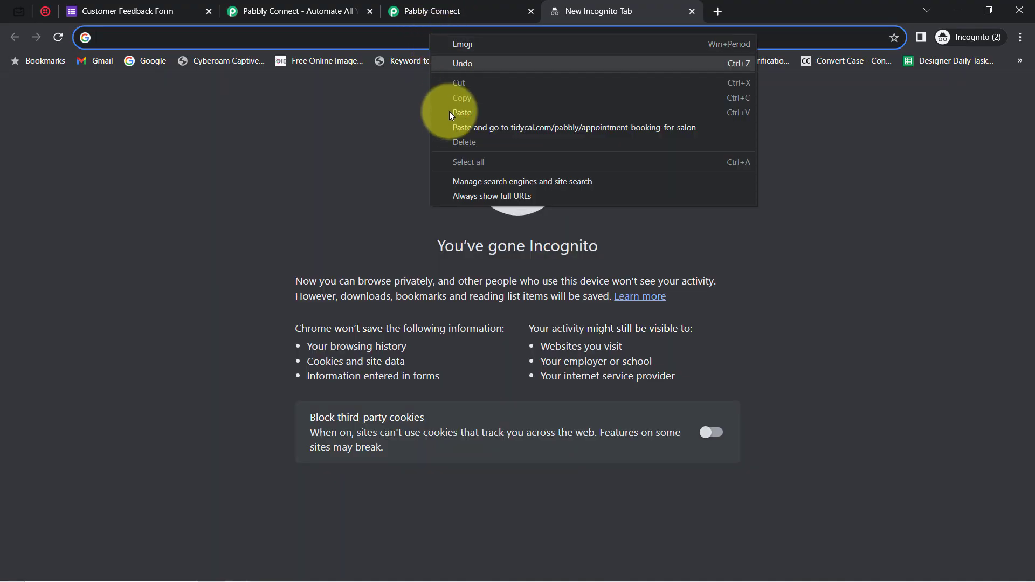
pyautogui.click(448, 127)
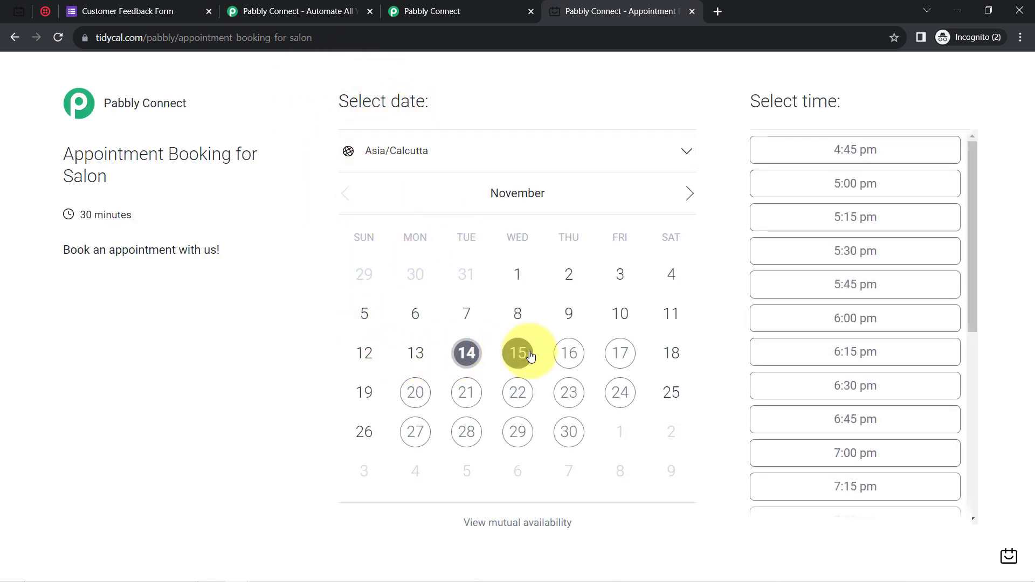
# Choose Friday, November 17 at 2:00 pm and select the prefilled name.
pyautogui.click(620, 355)
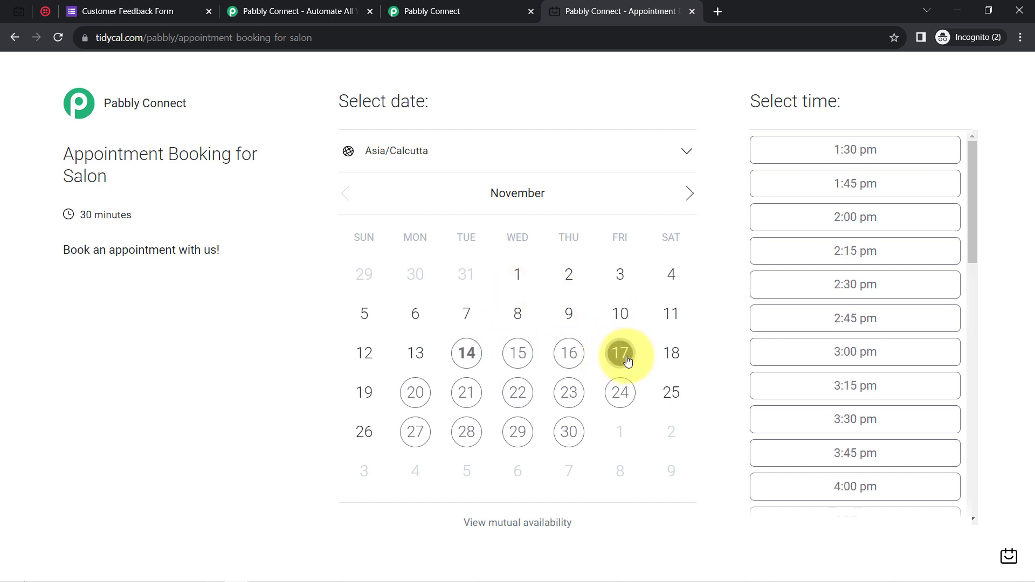
pyautogui.click(838, 217)
pyautogui.tripleClick(329, 341)
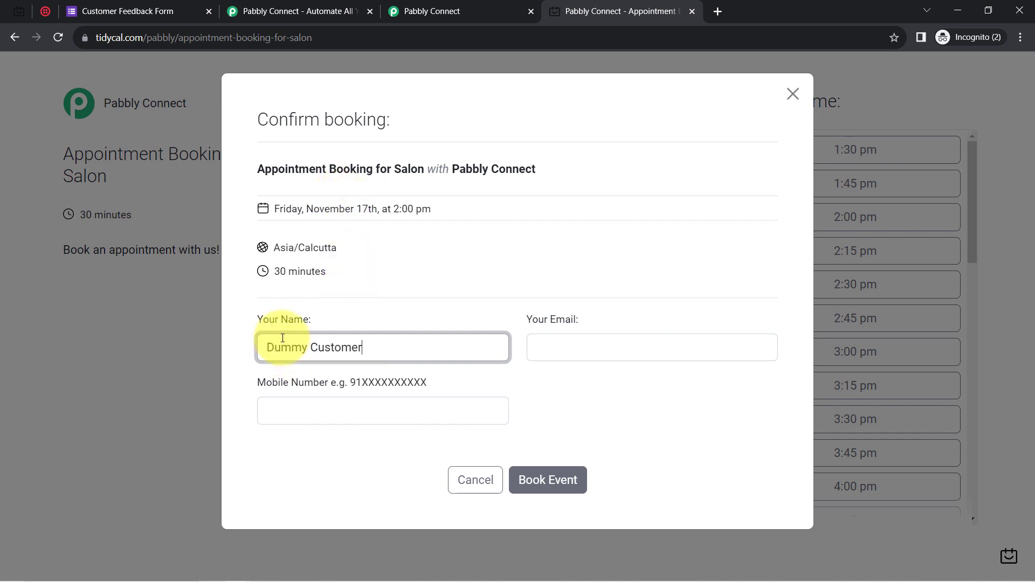
# Enter the customer's name, e-mail and mobile number, then book the 2:00 pm slot.
pyautogui.press('Tab')
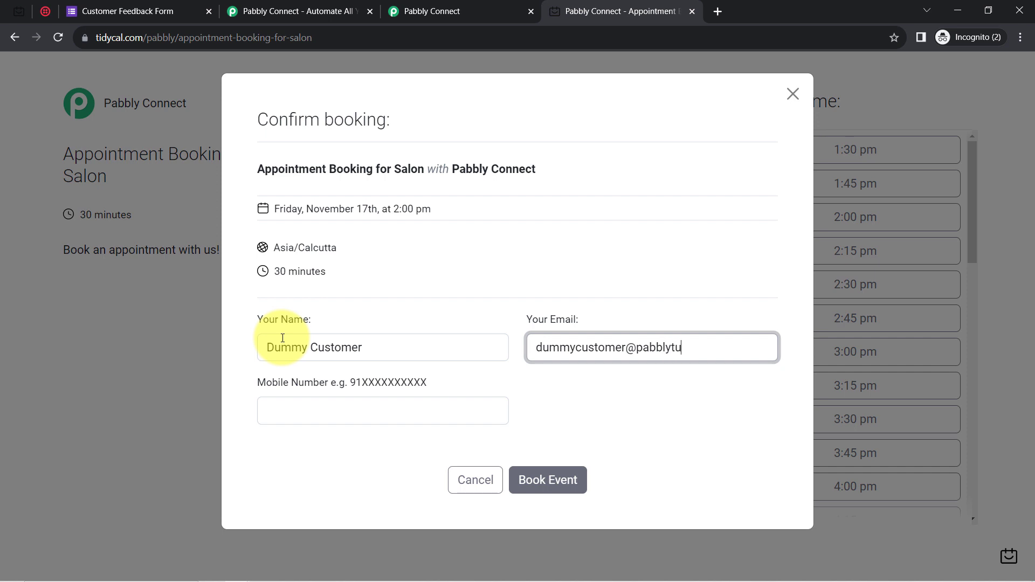
pyautogui.press('Tab')
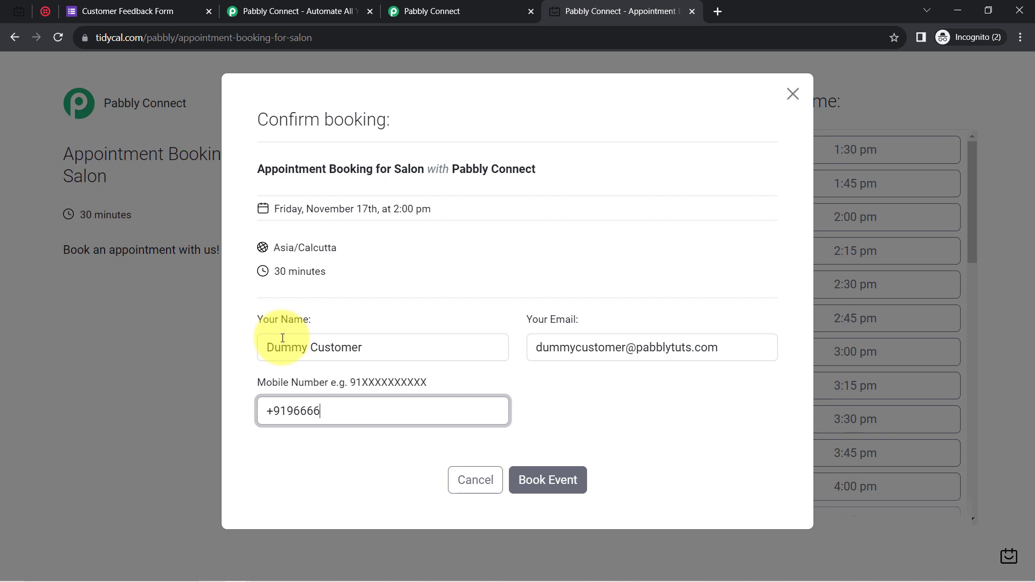
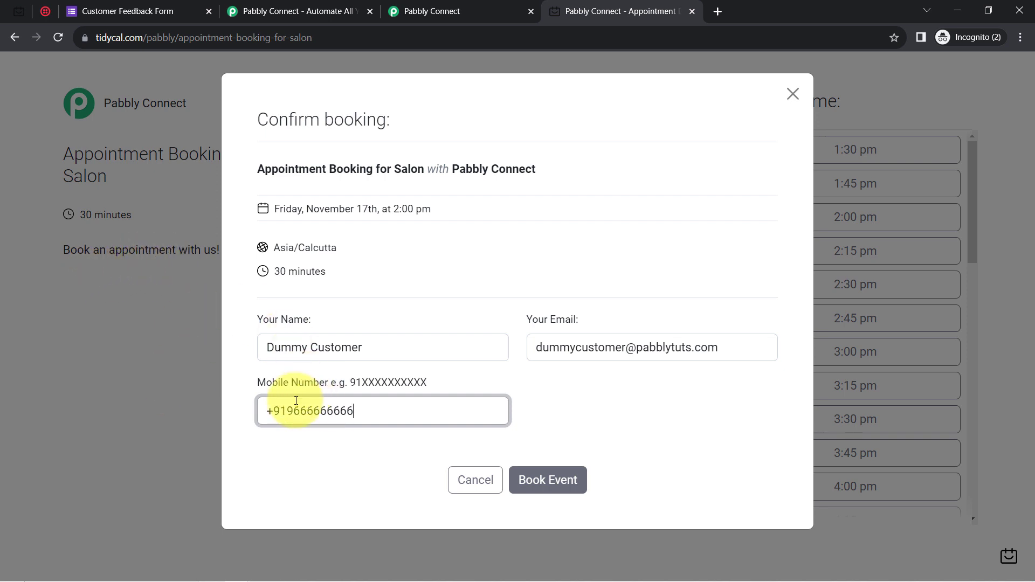
pyautogui.moveTo(294, 405); pyautogui.dragTo(385, 405)
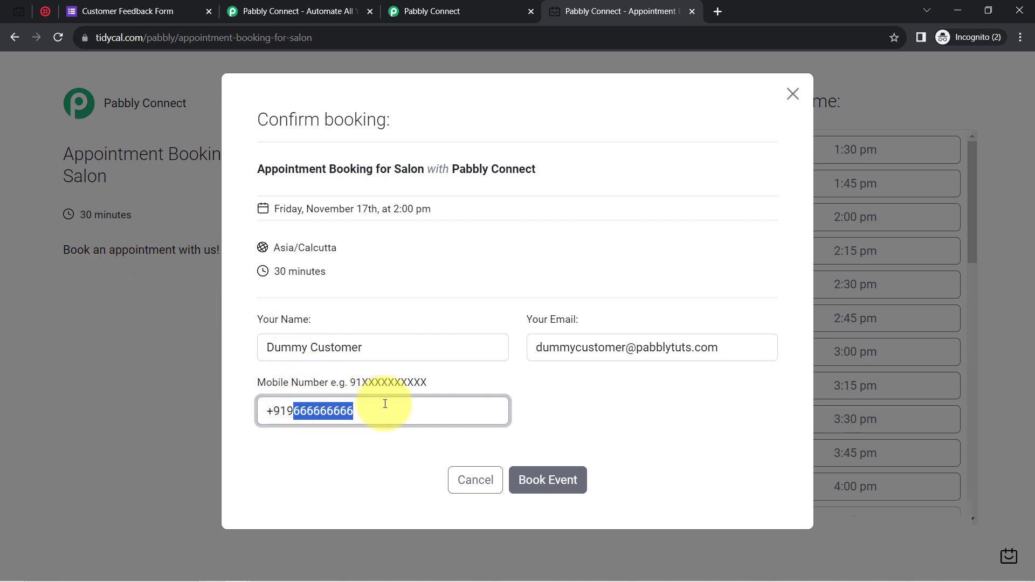
pyautogui.click(548, 487)
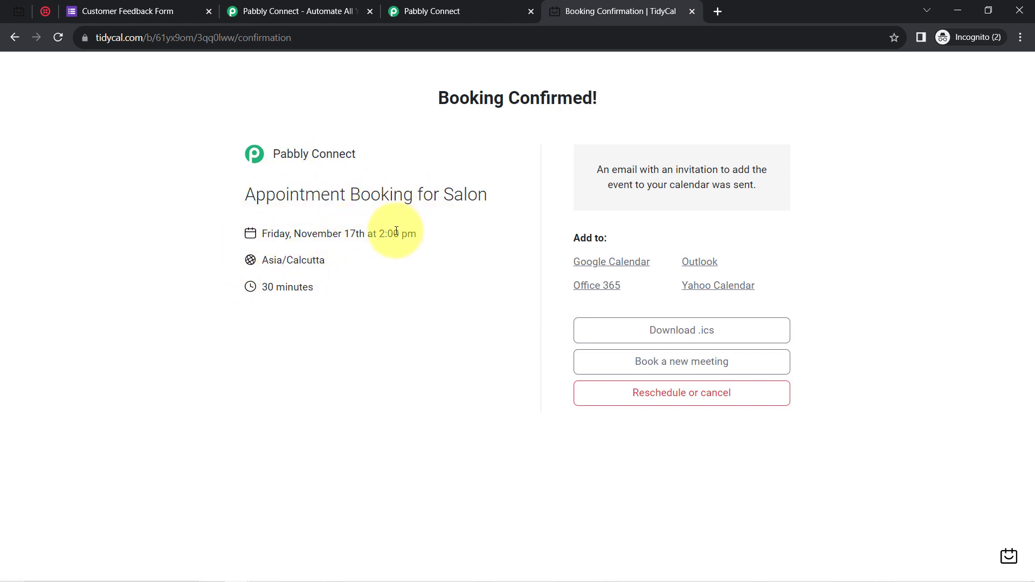
pyautogui.click(472, 5)
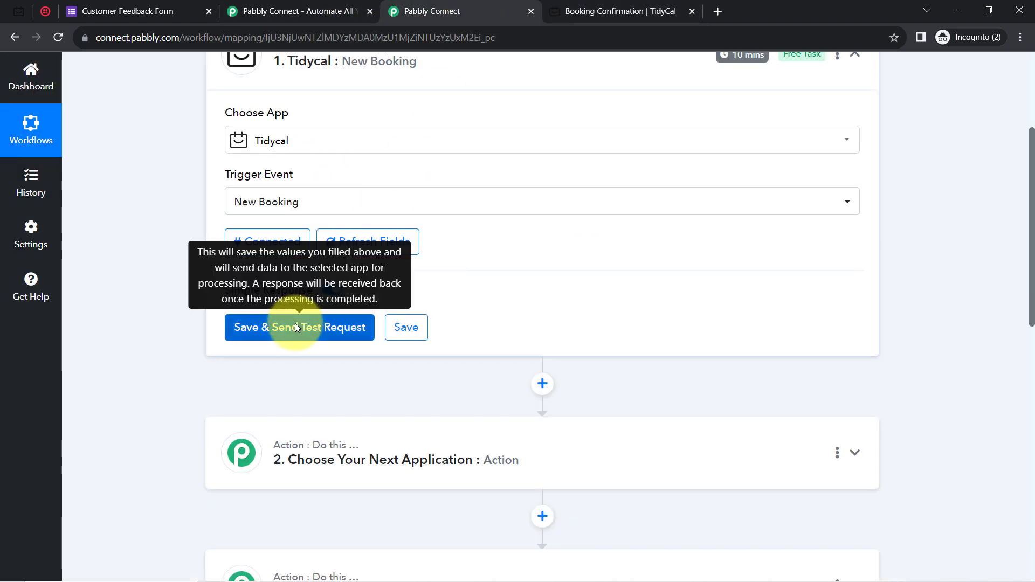
# Send a test request and check the captured start date 2023-11-17, mobile number and booking title.
pyautogui.click(273, 330)
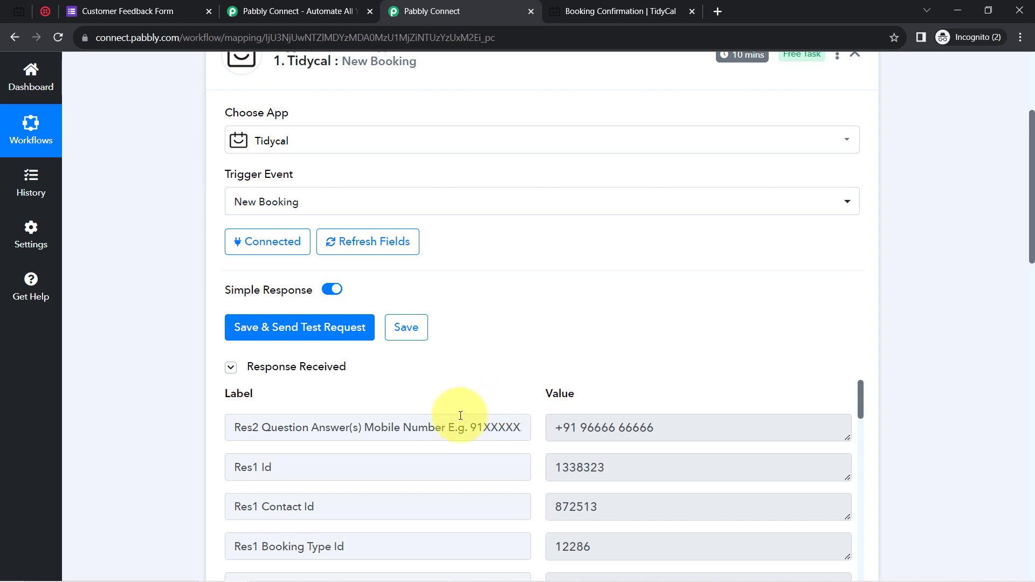
pyautogui.moveTo(1031, 227); pyautogui.dragTo(1033, 302)
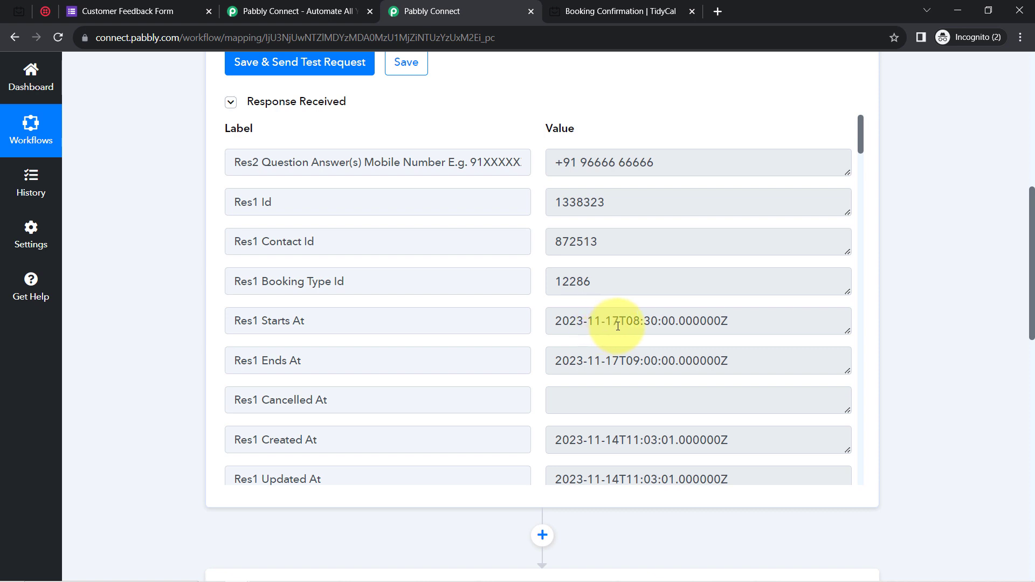
pyautogui.moveTo(619, 327); pyautogui.dragTo(547, 328)
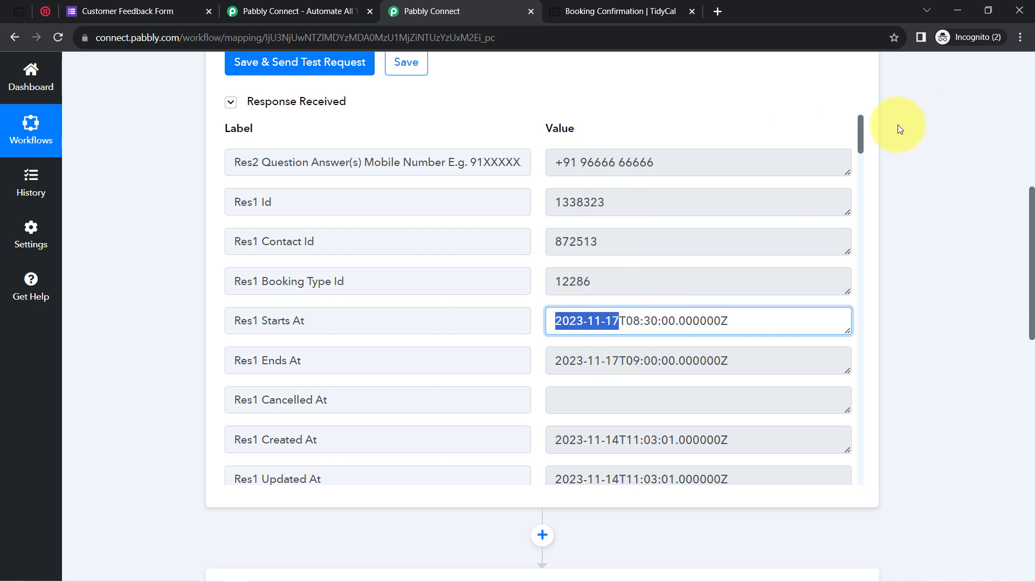
pyautogui.moveTo(674, 165); pyautogui.dragTo(555, 165)
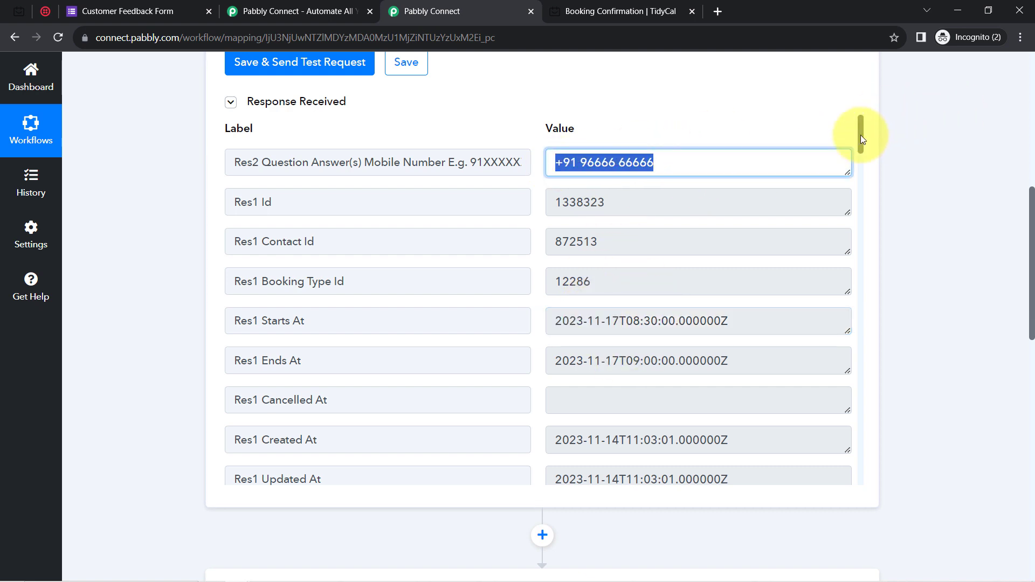
pyautogui.moveTo(861, 135); pyautogui.dragTo(861, 210)
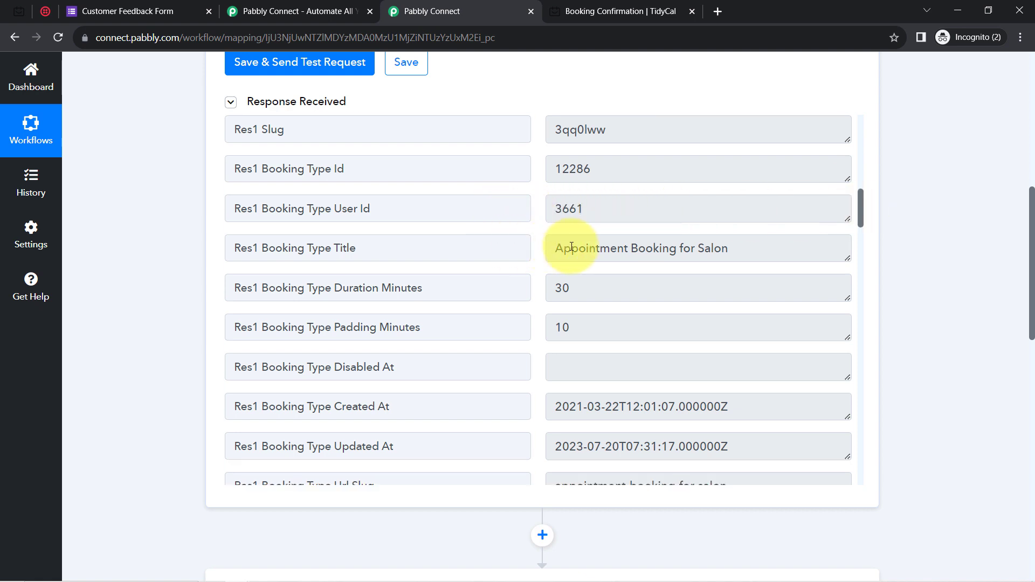
pyautogui.moveTo(589, 249); pyautogui.dragTo(669, 249)
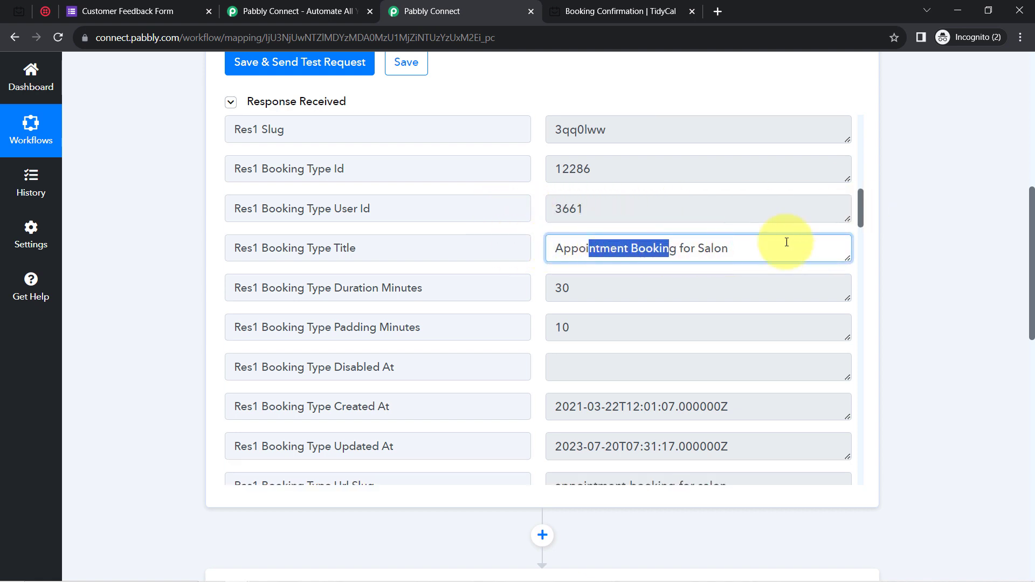
# Review the captured 30-minute duration and the customer's contact name.
pyautogui.moveTo(861, 199); pyautogui.dragTo(861, 347)
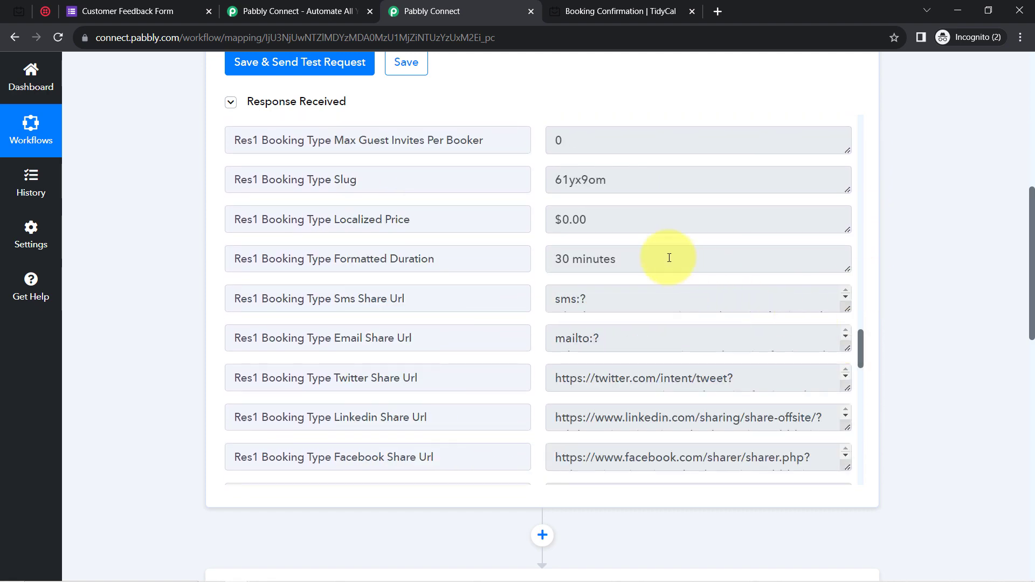
pyautogui.moveTo(390, 260); pyautogui.dragTo(426, 265)
pyautogui.moveTo(587, 259); pyautogui.dragTo(610, 260)
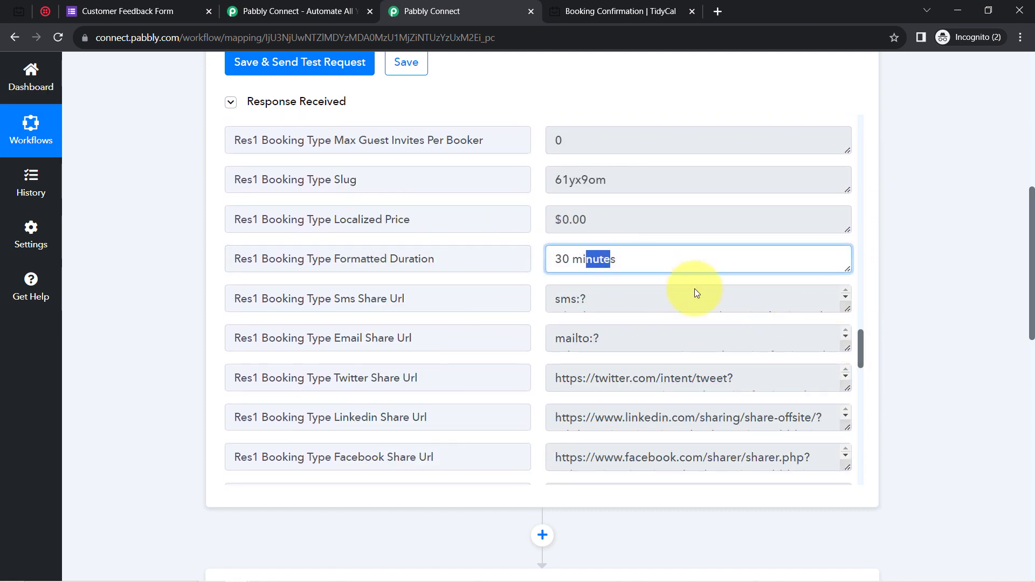
pyautogui.moveTo(861, 343); pyautogui.dragTo(862, 435)
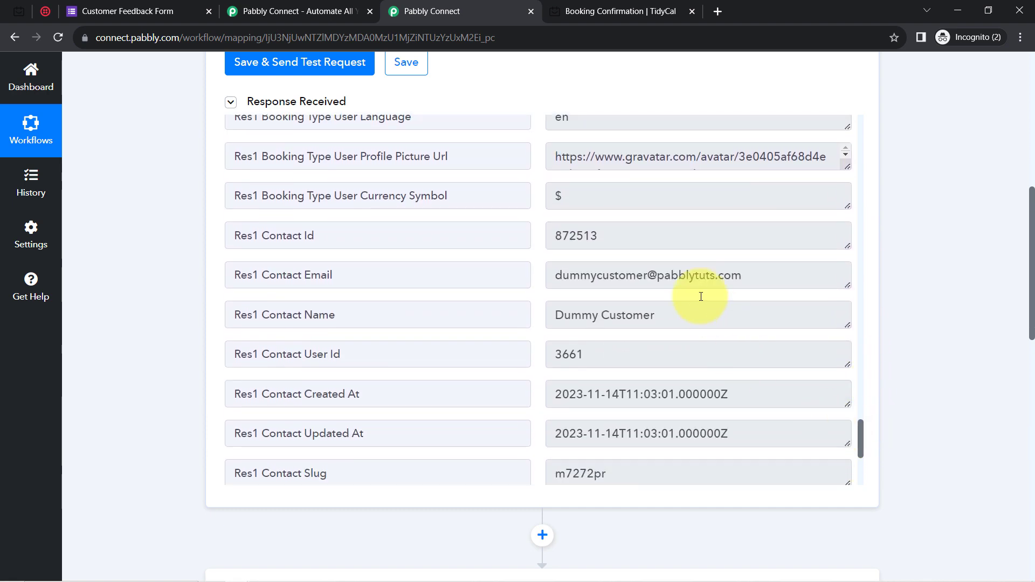
pyautogui.moveTo(614, 276); pyautogui.dragTo(689, 276)
pyautogui.moveTo(592, 319); pyautogui.dragTo(694, 333)
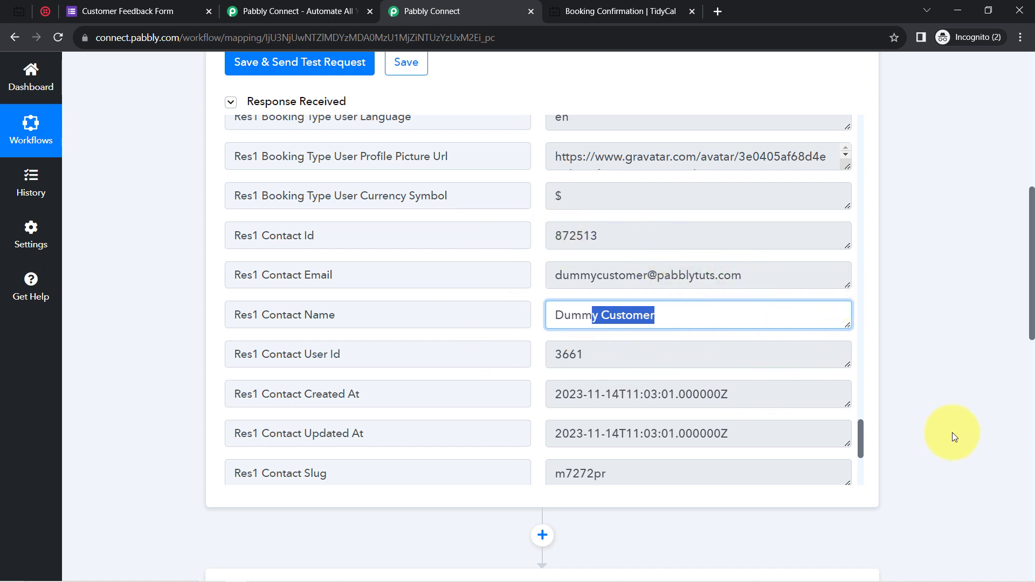
pyautogui.moveTo(1028, 297); pyautogui.dragTo(1028, 181)
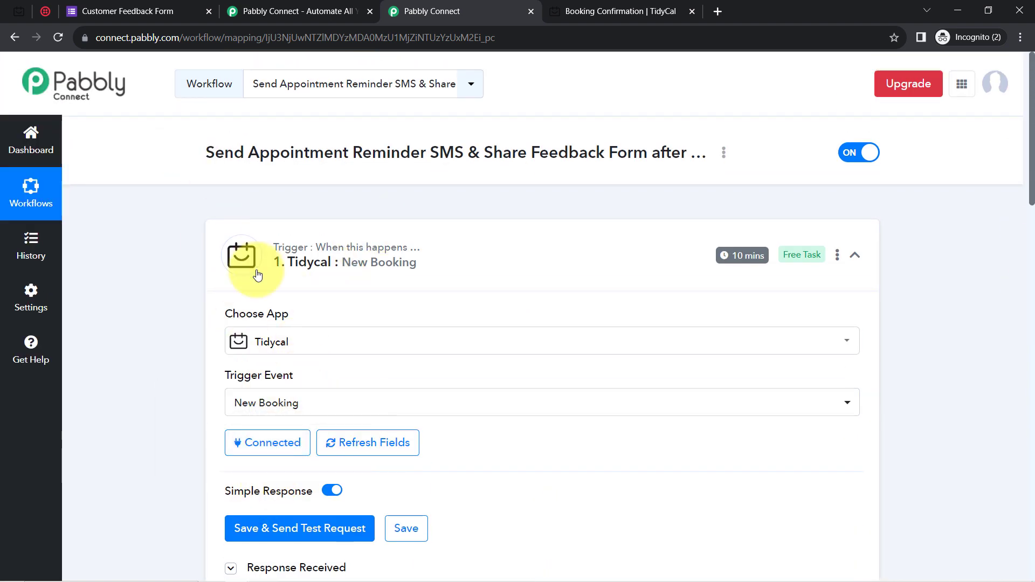
# Close the TidyCal booking confirmation tab to get back to the workflow.
pyautogui.moveTo(361, 257)
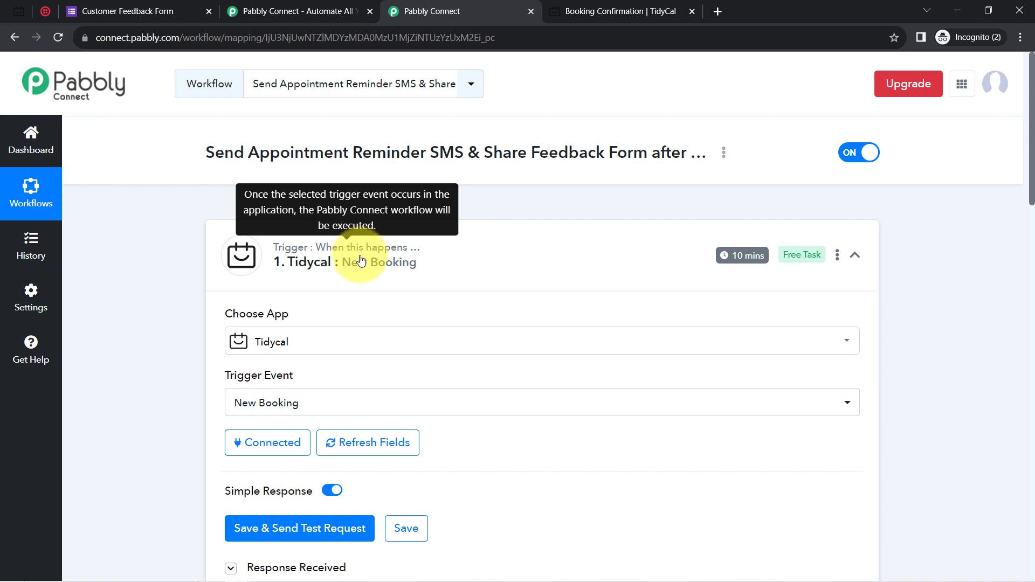
pyautogui.click(668, 11)
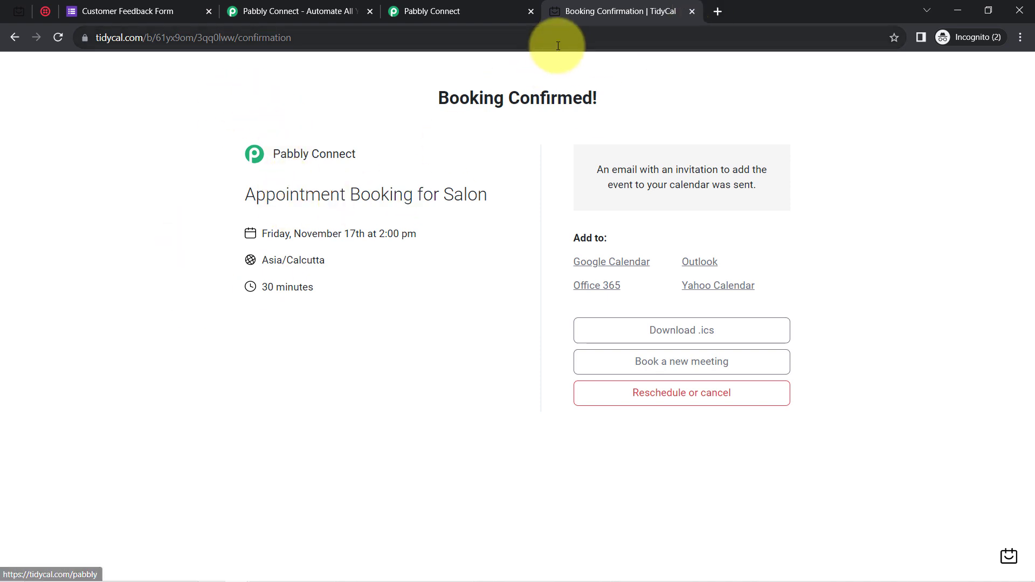
pyautogui.click(692, 13)
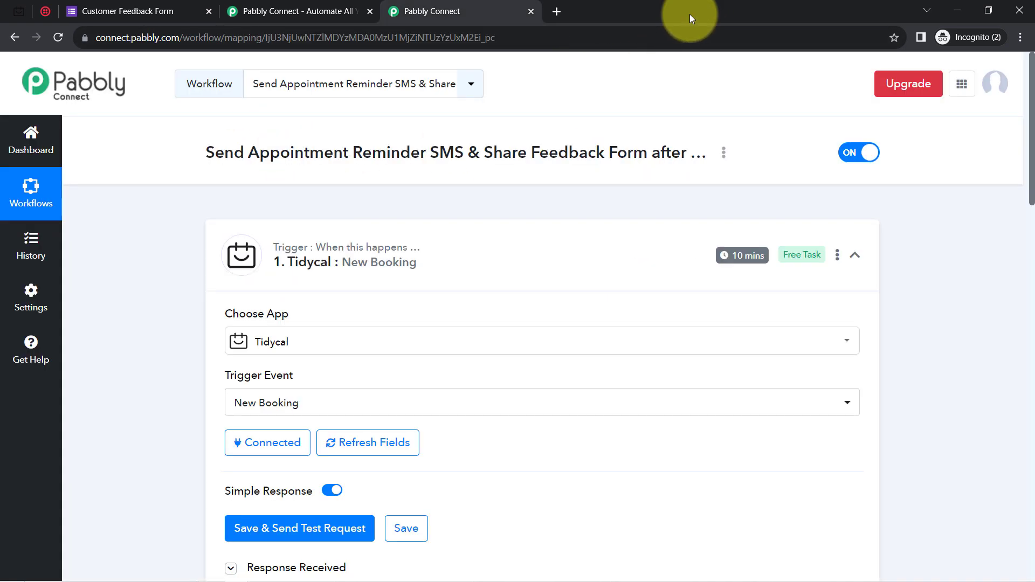
# Collapse the TidyCal trigger card to show the two unconfigured action steps.
pyautogui.moveTo(748, 258)
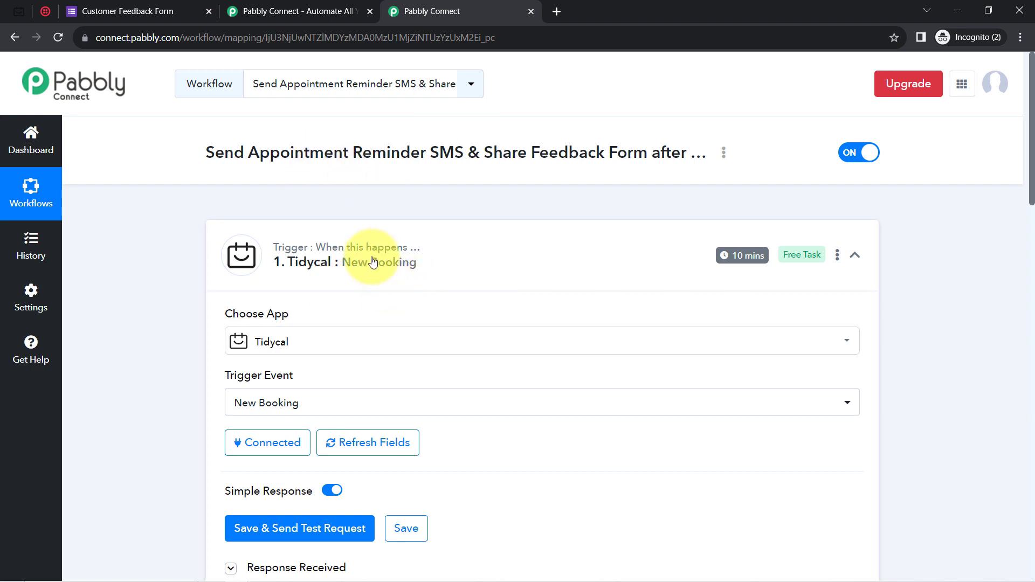
pyautogui.click(389, 286)
pyautogui.moveTo(1032, 162); pyautogui.dragTo(1028, 202)
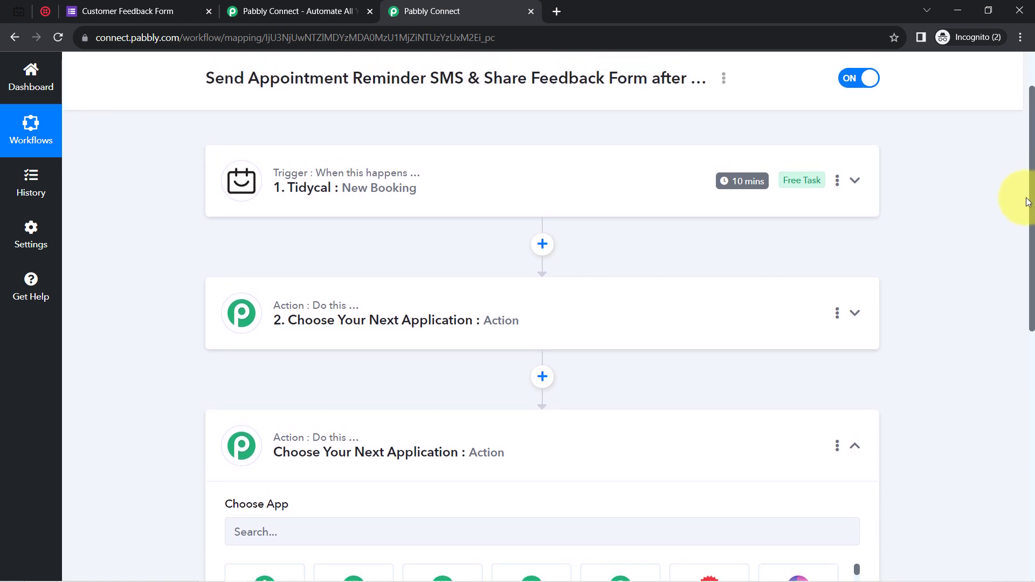
pyautogui.moveTo(309, 296)
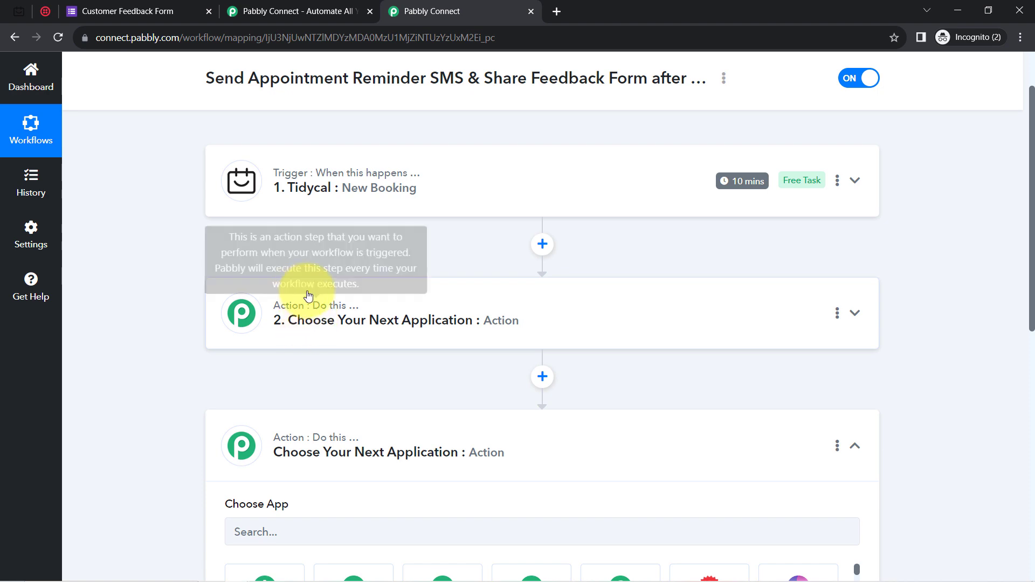
pyautogui.click(45, 11)
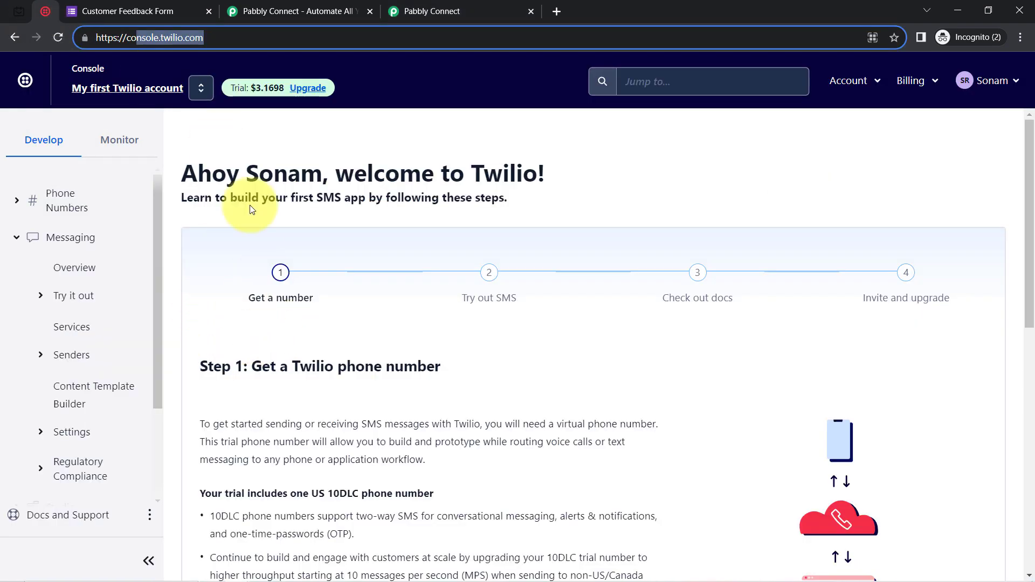
pyautogui.click(461, 11)
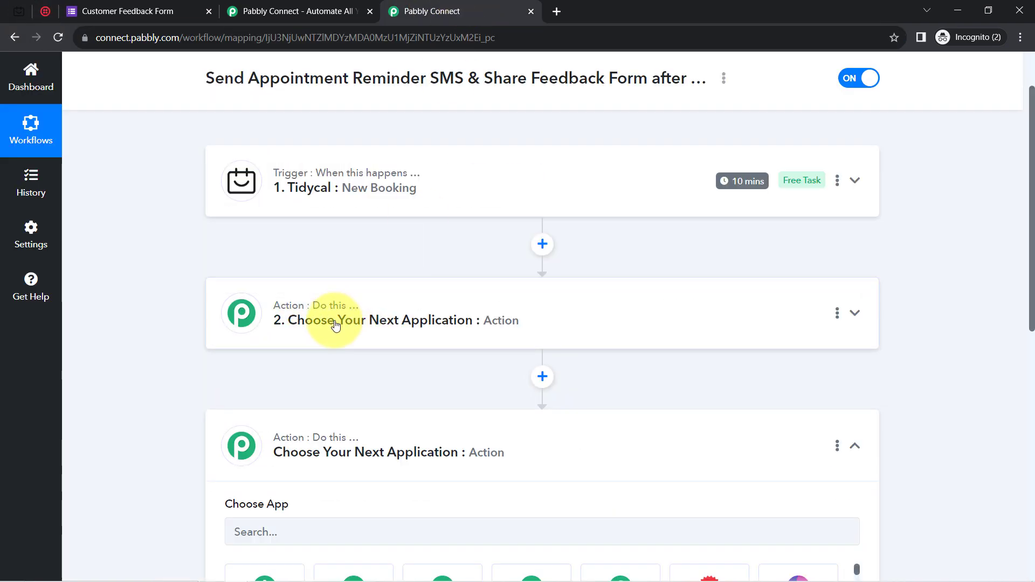
# Expand the TidyCal trigger and inspect the Res1 Starts At value 2023-11-17T08:30:00.000000Z.
pyautogui.click(346, 193)
pyautogui.moveTo(1032, 152); pyautogui.dragTo(1032, 281)
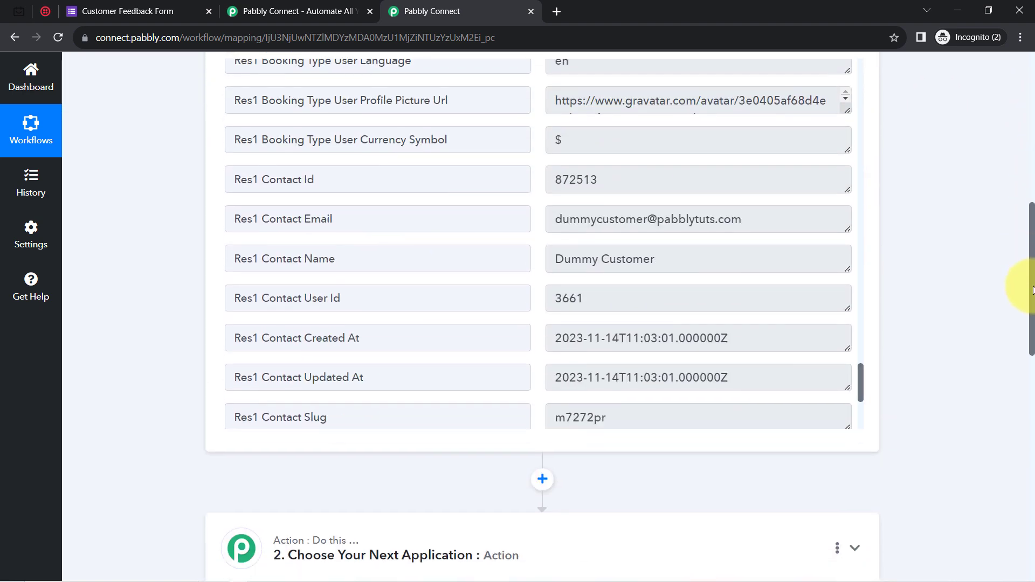
pyautogui.moveTo(860, 375); pyautogui.dragTo(851, 36)
pyautogui.moveTo(1032, 300)
pyautogui.mouseDown()
pyautogui.moveTo(1031, 250)
pyautogui.moveTo(1028, 302)
pyautogui.mouseUp()
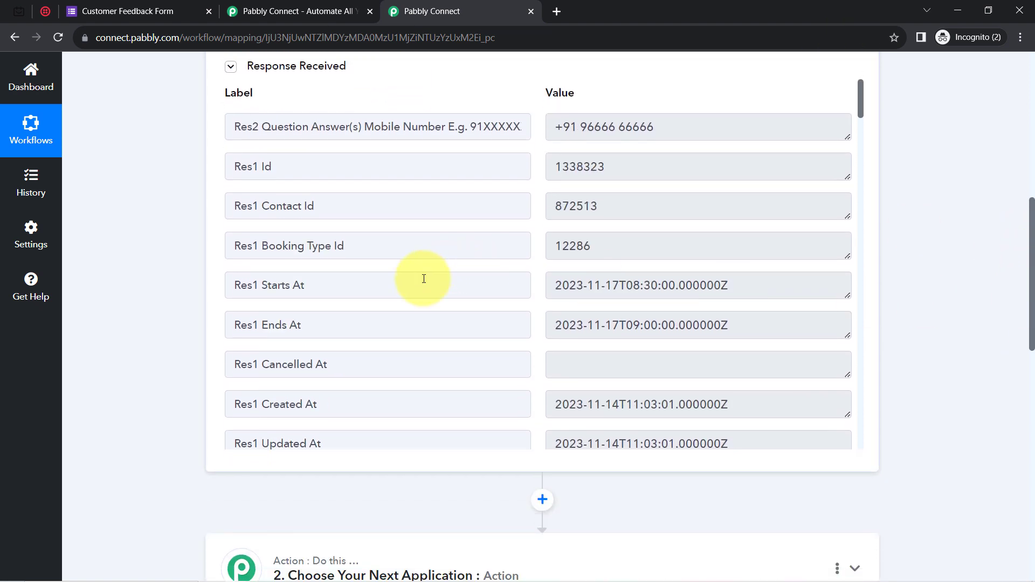
pyautogui.moveTo(620, 290); pyautogui.dragTo(557, 284)
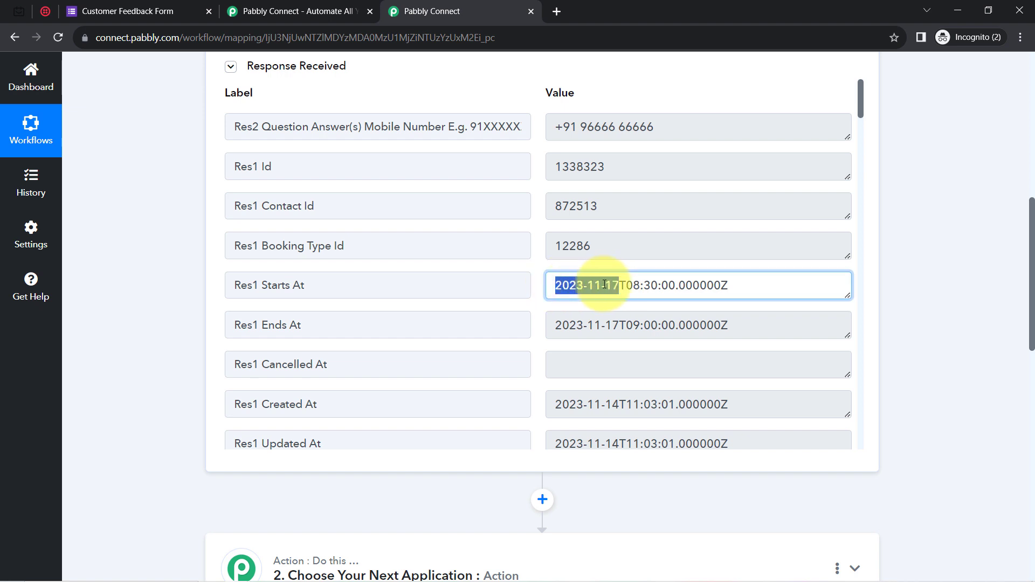
pyautogui.moveTo(625, 286); pyautogui.dragTo(681, 281)
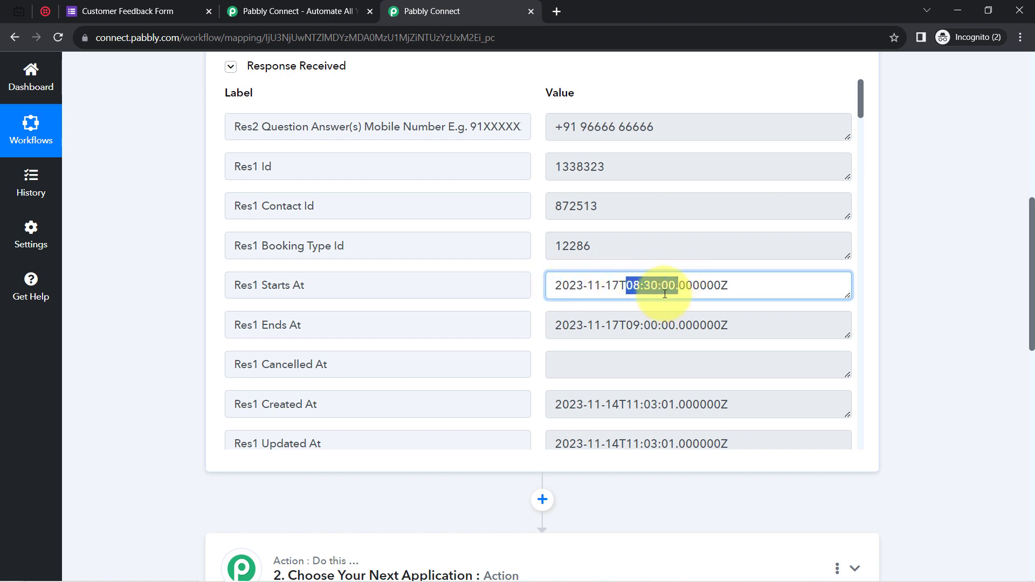
pyautogui.click(633, 287)
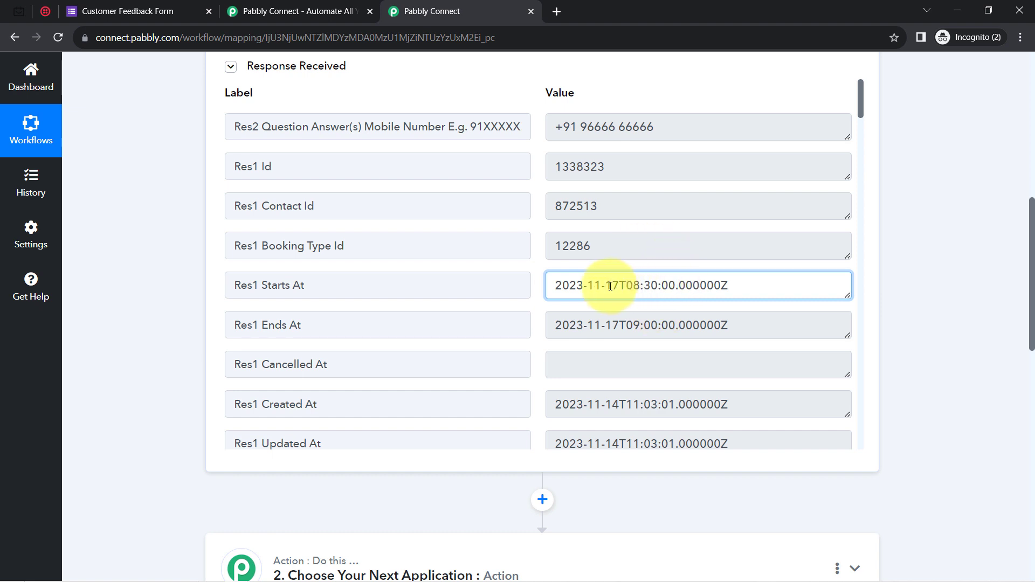
pyautogui.moveTo(610, 286); pyautogui.dragTo(675, 284)
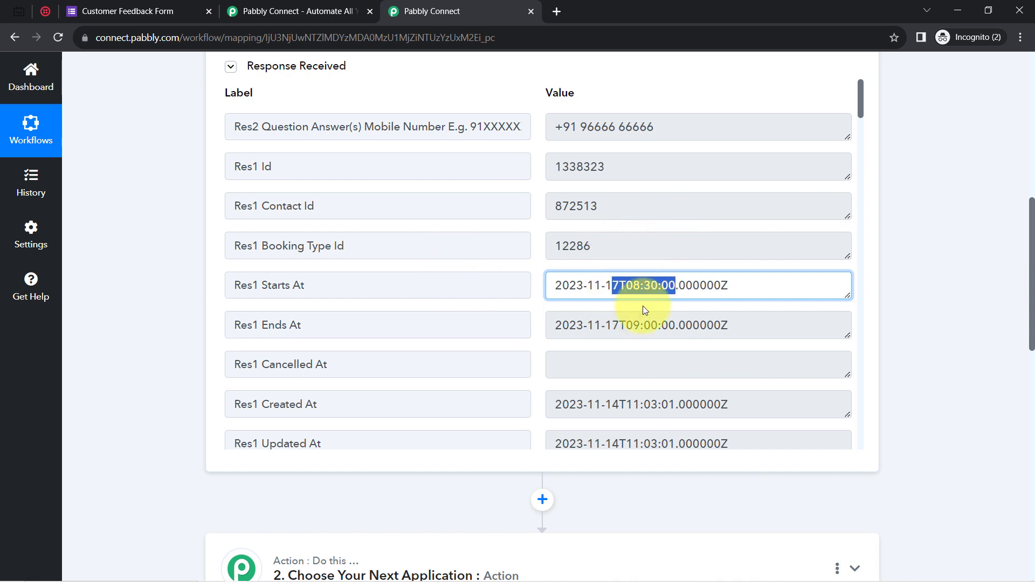
pyautogui.scroll(-4, 1033, 300)
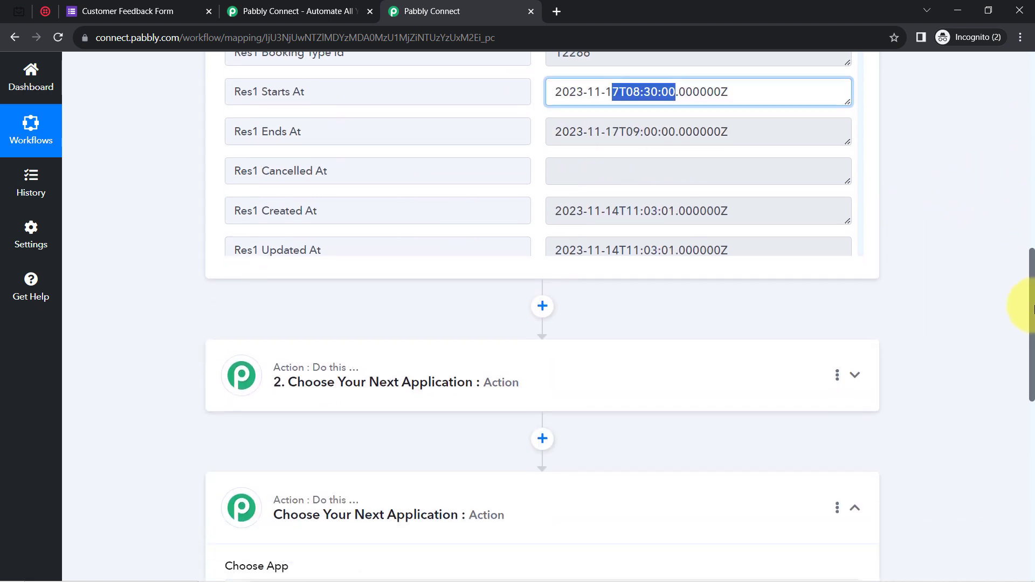
pyautogui.scroll(1, 1032, 300)
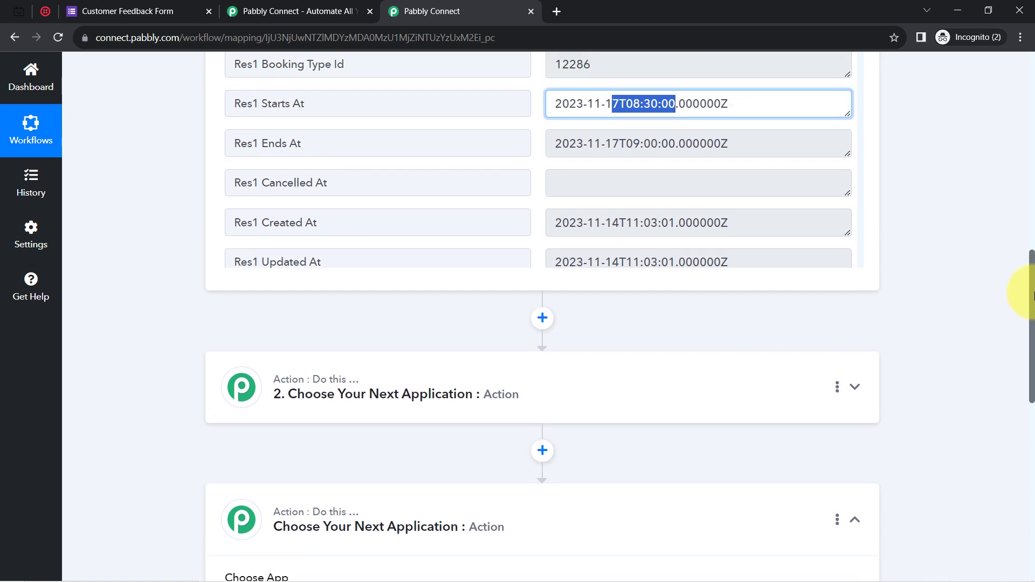
# Set step 2 to Date/Time Formatter by Pabbly with the Format Date with Time Zone event, and connect it.
pyautogui.click(340, 399)
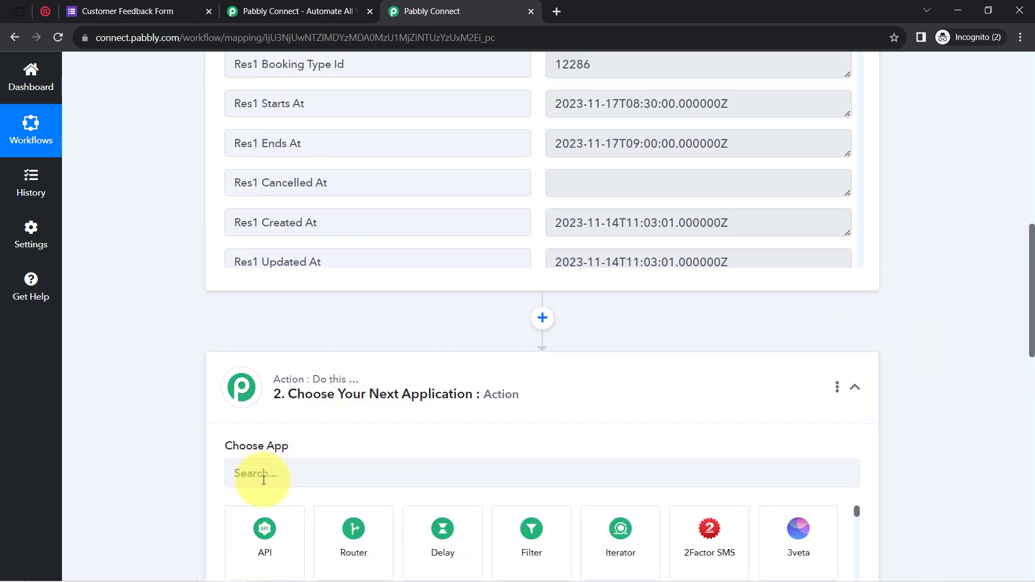
pyautogui.click(264, 477)
pyautogui.write('date')
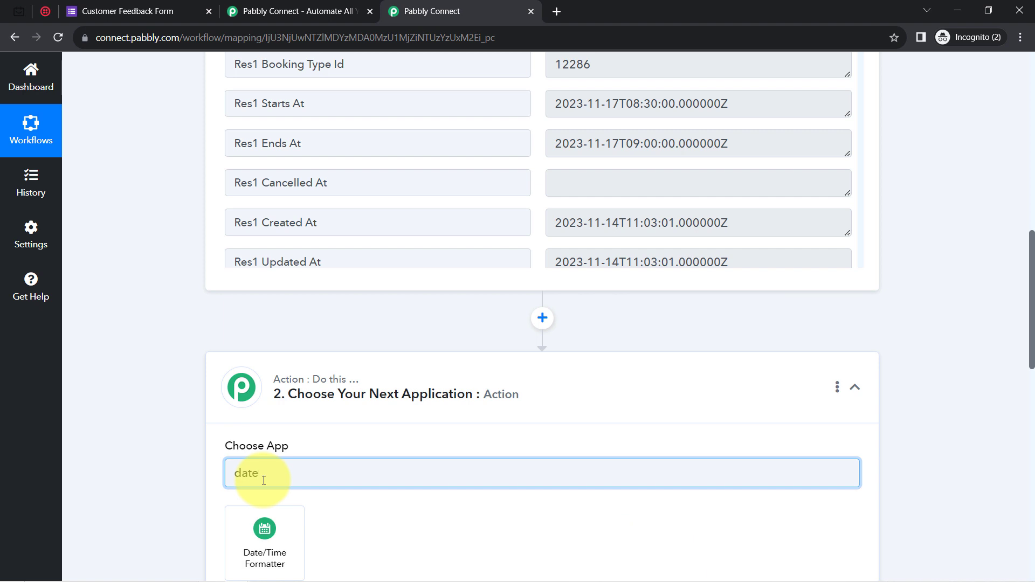
pyautogui.click(256, 541)
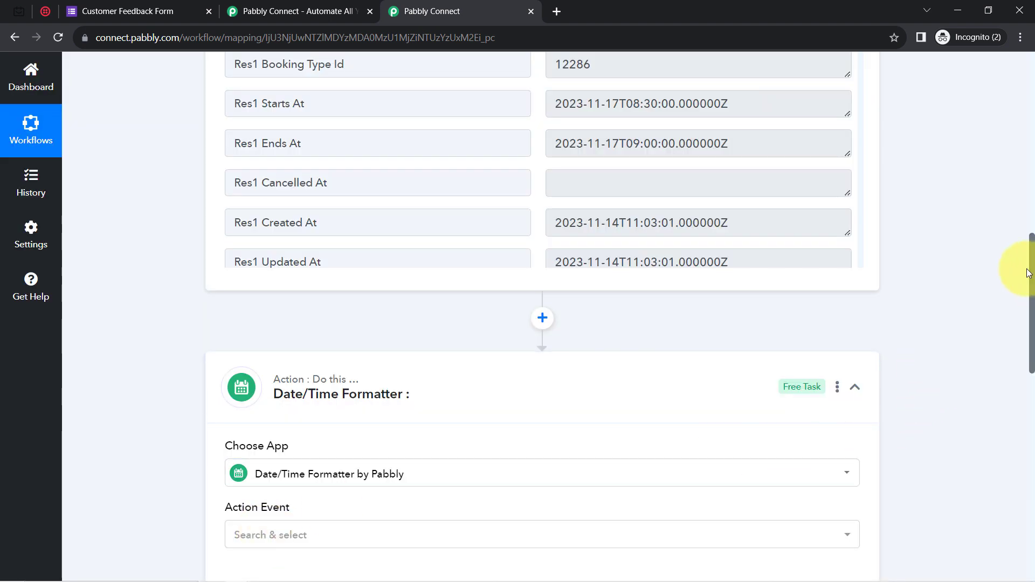
pyautogui.moveTo(1030, 270); pyautogui.dragTo(1018, 323)
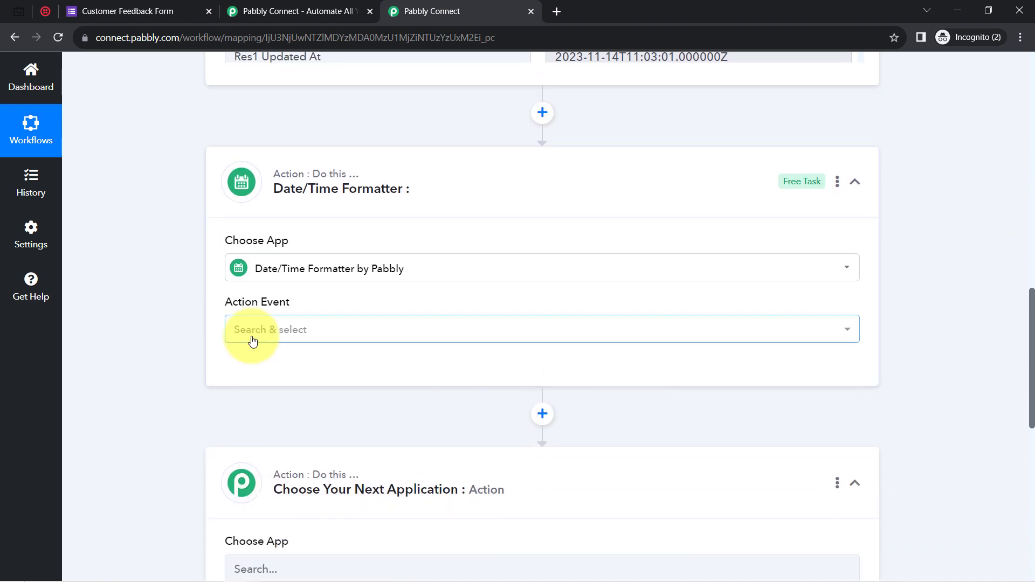
pyautogui.click(317, 338)
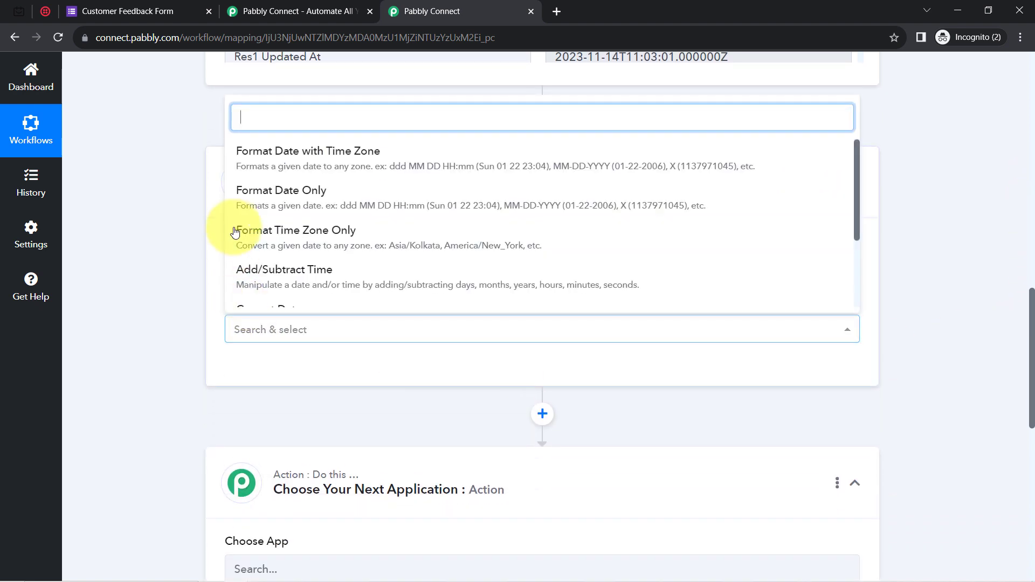
pyautogui.click(301, 151)
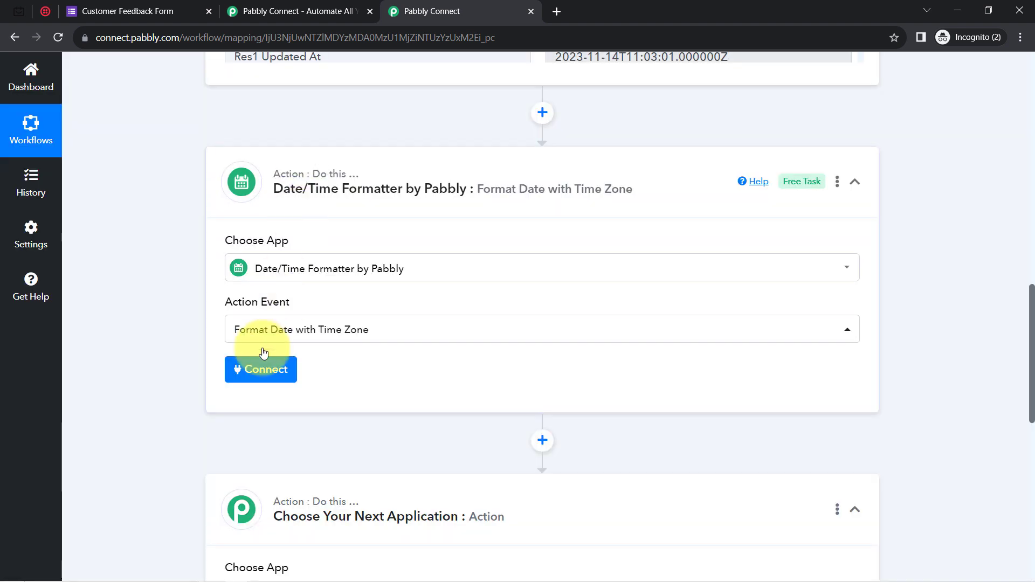
pyautogui.click(249, 371)
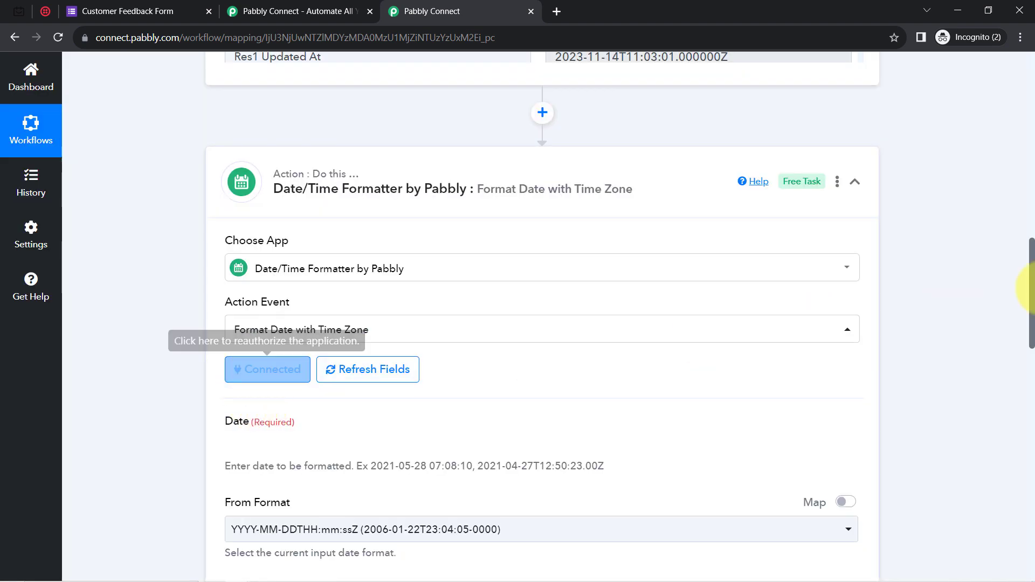
# Review the Res1 Starts At date and 08:30:00.000000Z time in the trigger data.
pyautogui.moveTo(1033, 284); pyautogui.dragTo(1032, 317)
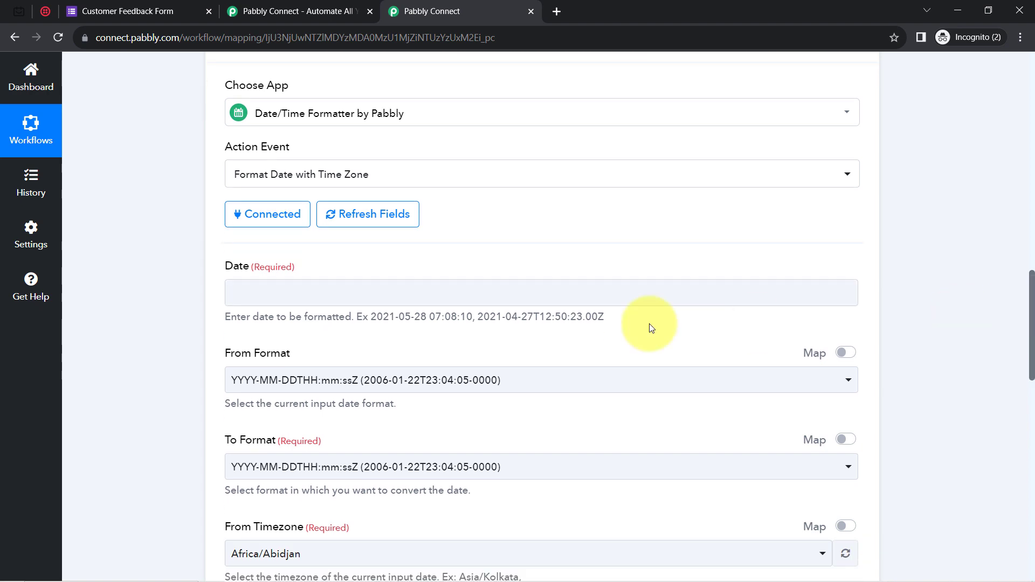
pyautogui.moveTo(289, 318); pyautogui.dragTo(339, 319)
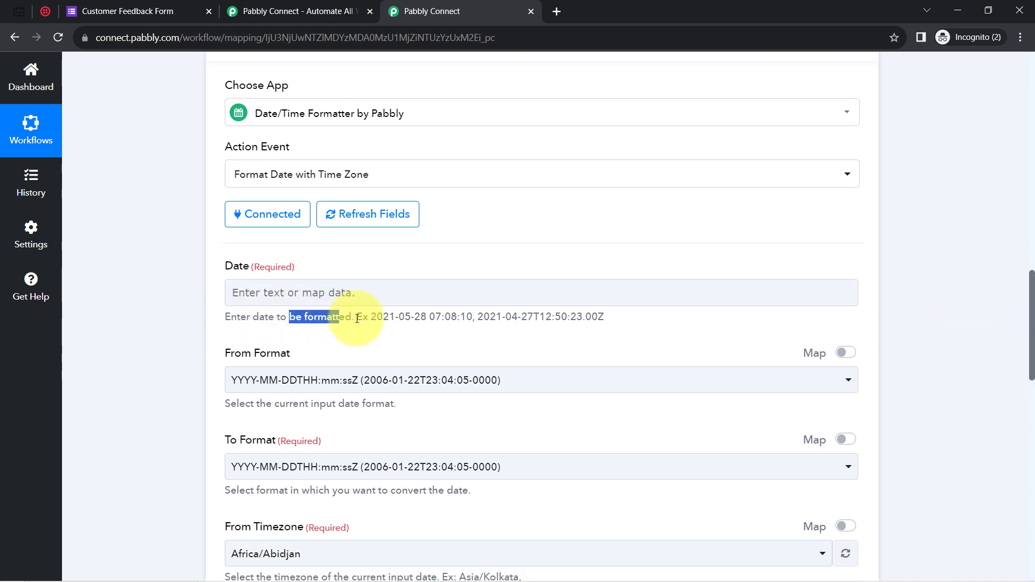
pyautogui.moveTo(1028, 355); pyautogui.dragTo(1026, 255)
pyautogui.moveTo(577, 178); pyautogui.dragTo(730, 181)
pyautogui.click(638, 176)
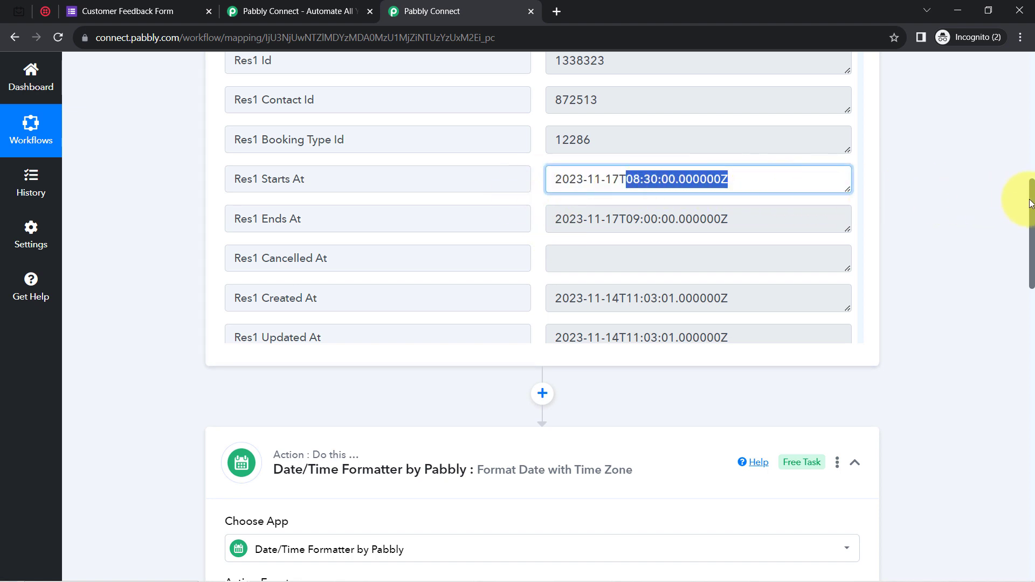
pyautogui.scroll(-2, 1025, 205)
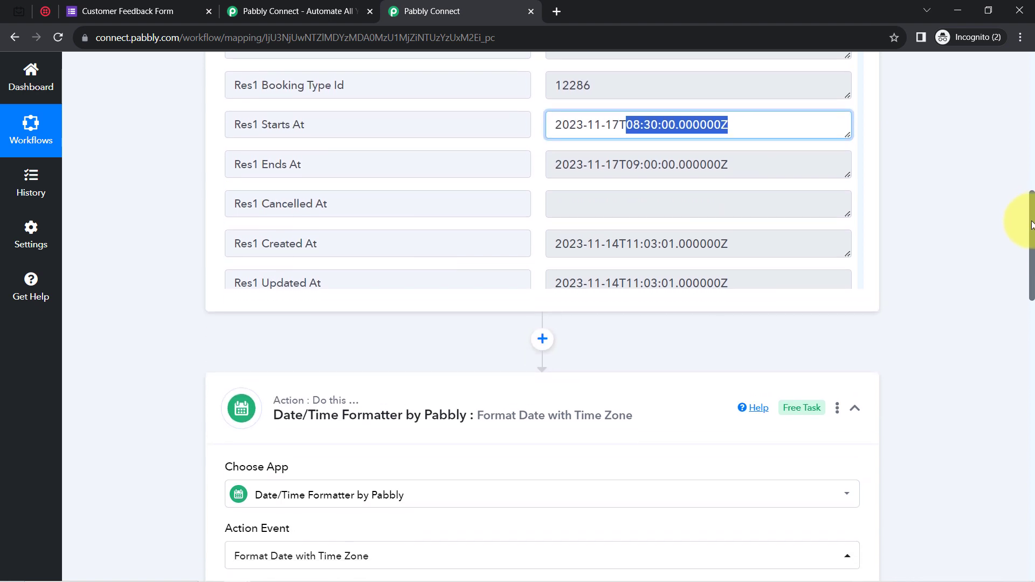
pyautogui.scroll(2, 1024, 205)
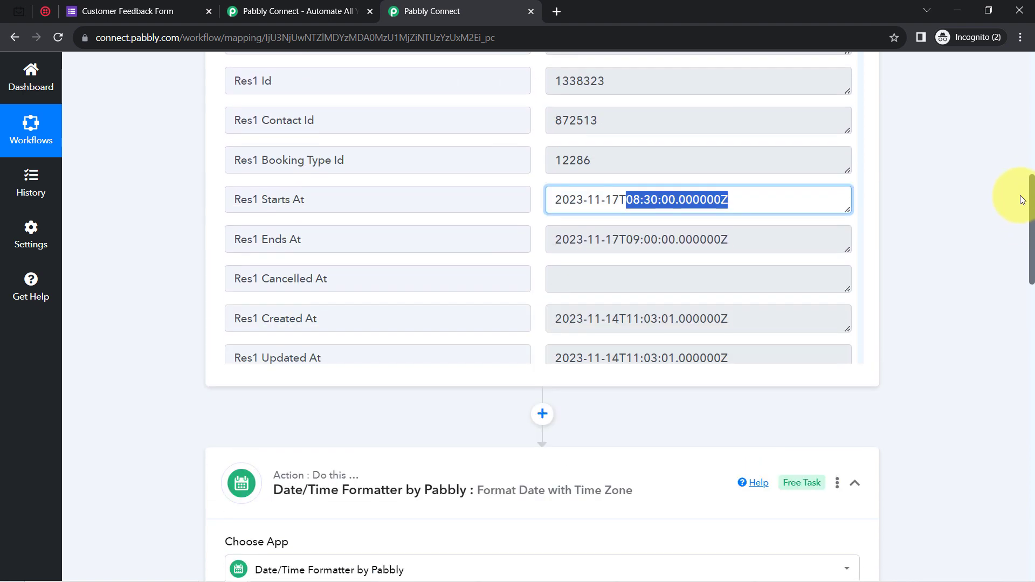
# Map '1. Res1 Starts At' from TidyCal: New Booking into the formatter's Date field.
pyautogui.scroll(-8, 1023, 209)
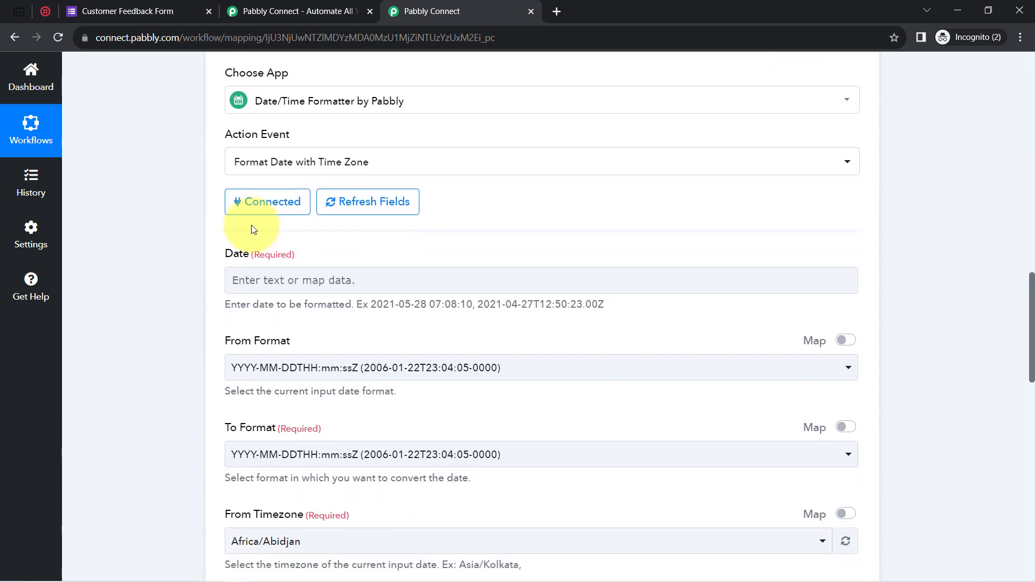
pyautogui.click(258, 279)
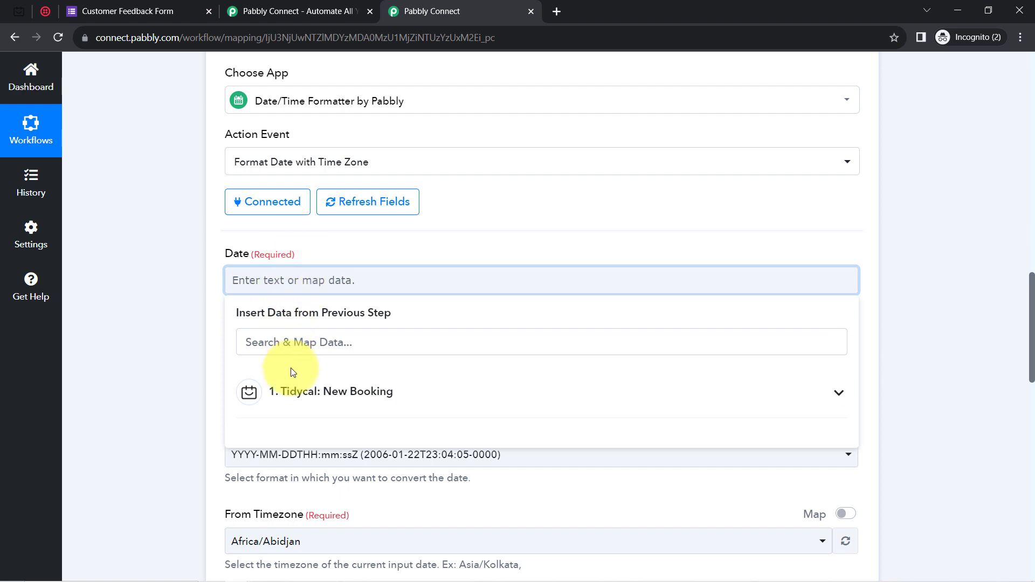
pyautogui.click(294, 406)
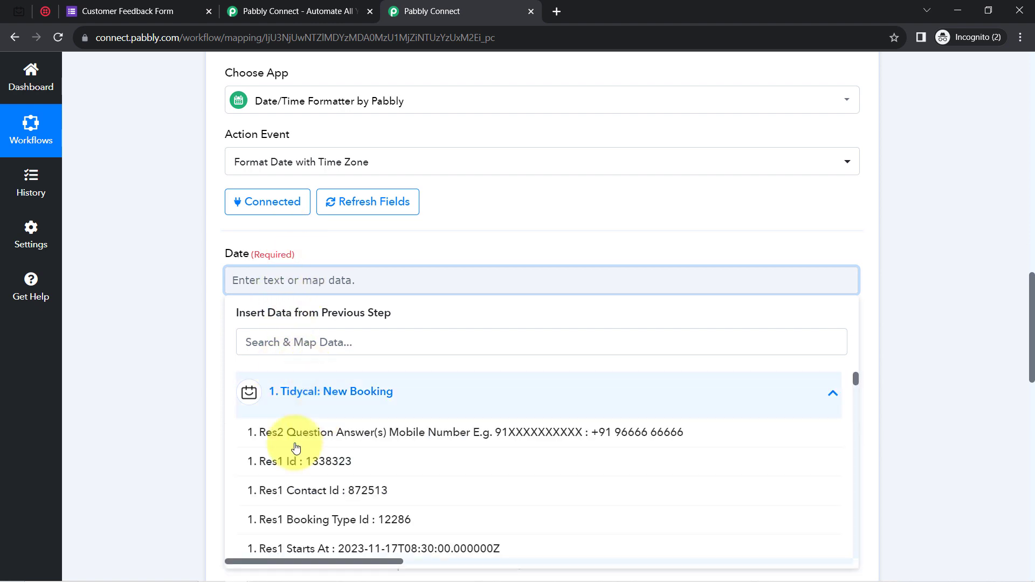
pyautogui.click(278, 338)
pyautogui.write('star')
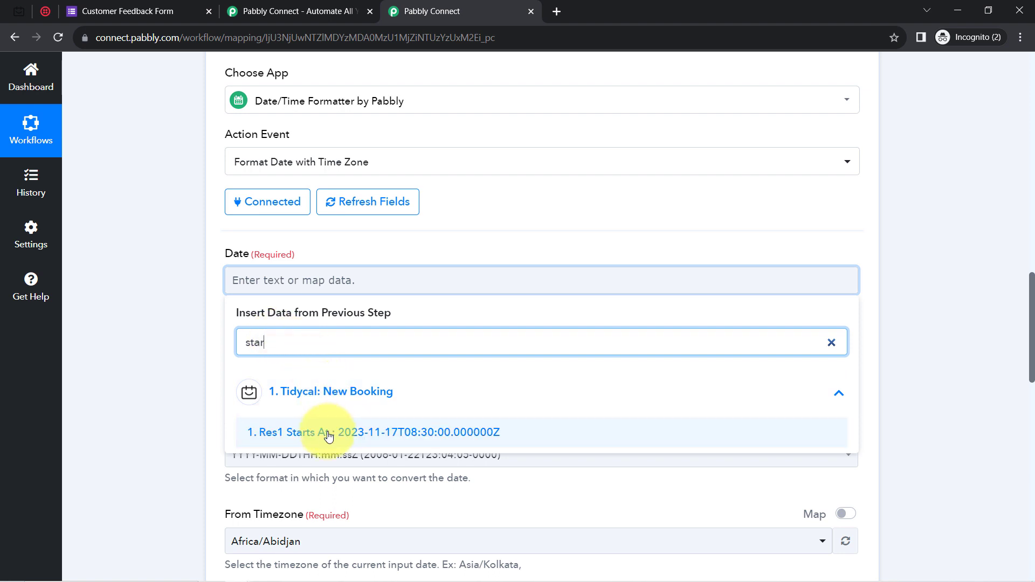
pyautogui.click(329, 435)
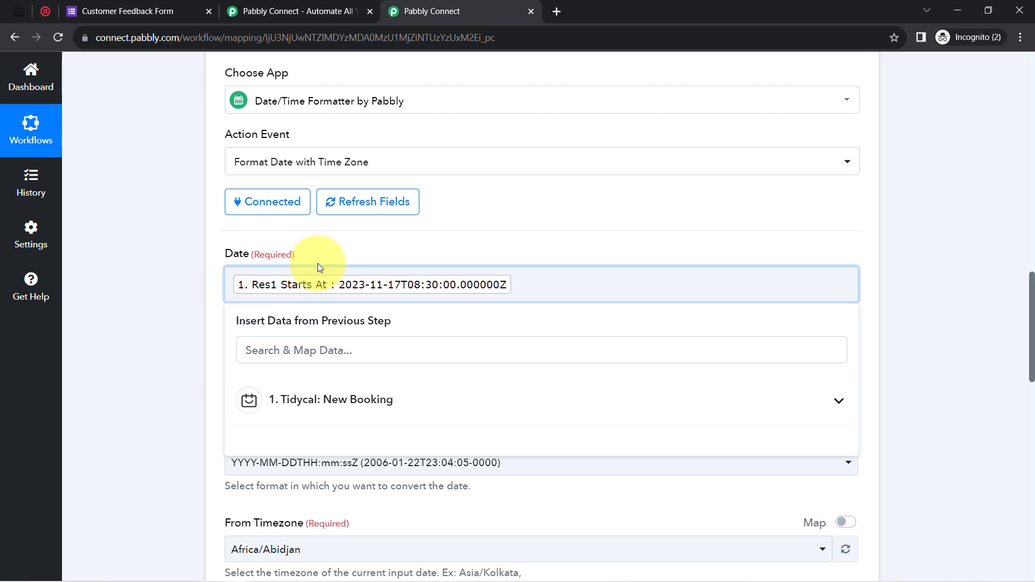
pyautogui.click(198, 325)
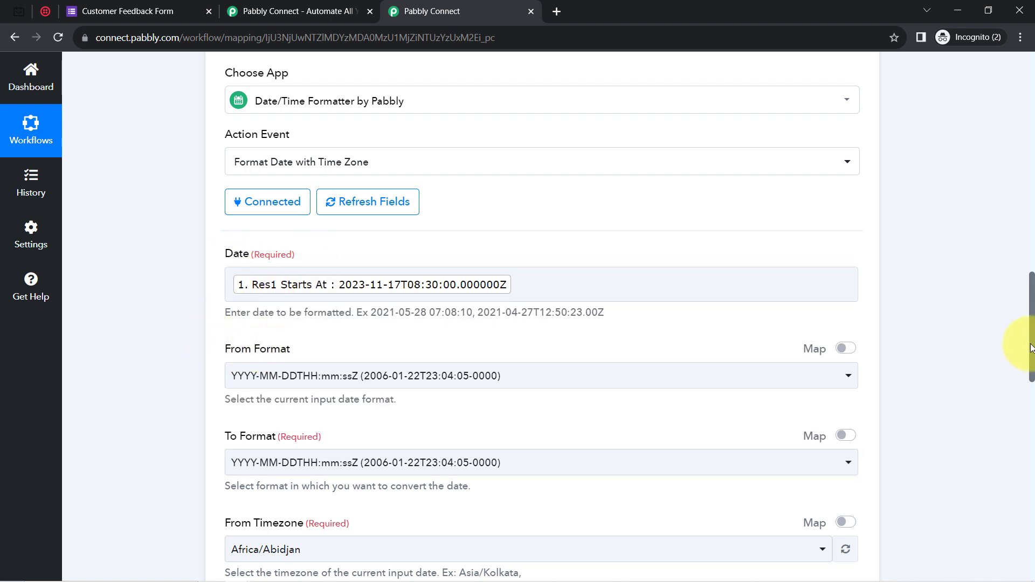
pyautogui.scroll(-1, 1033, 326)
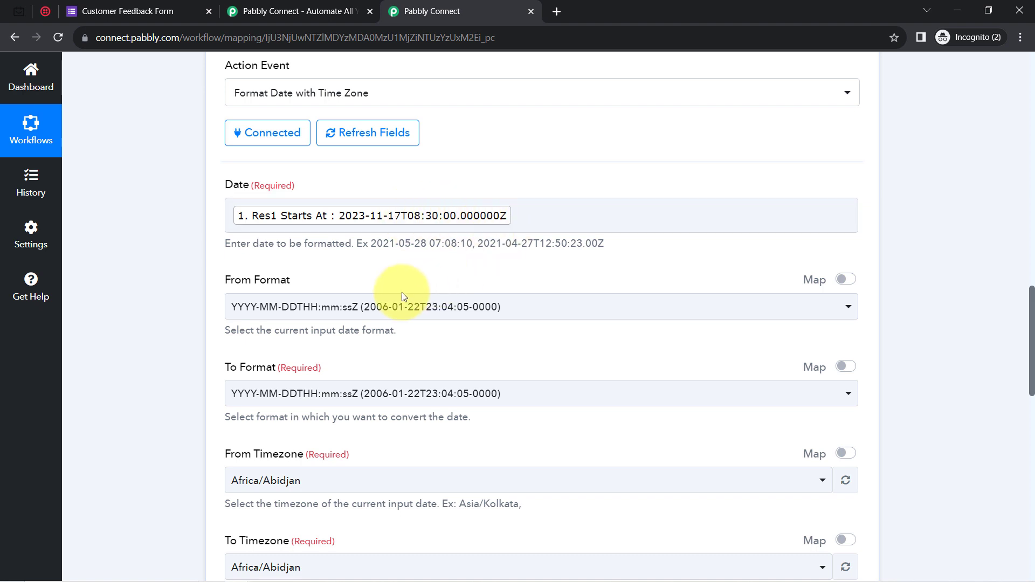
# Keep ISO as the From Format and set To Format to YYYY-MM-DD HH:mm:ss.
pyautogui.click(343, 313)
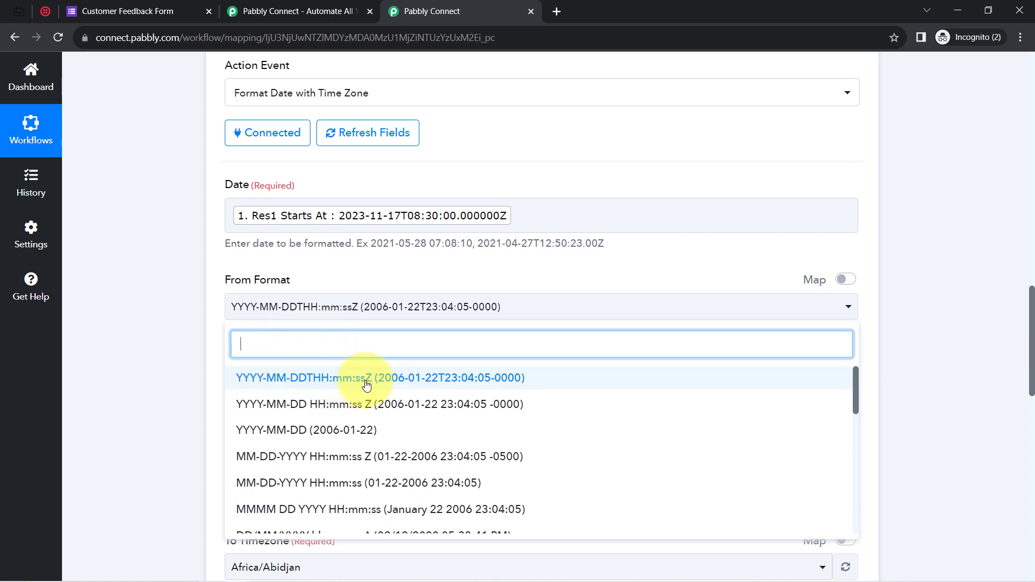
pyautogui.click(391, 383)
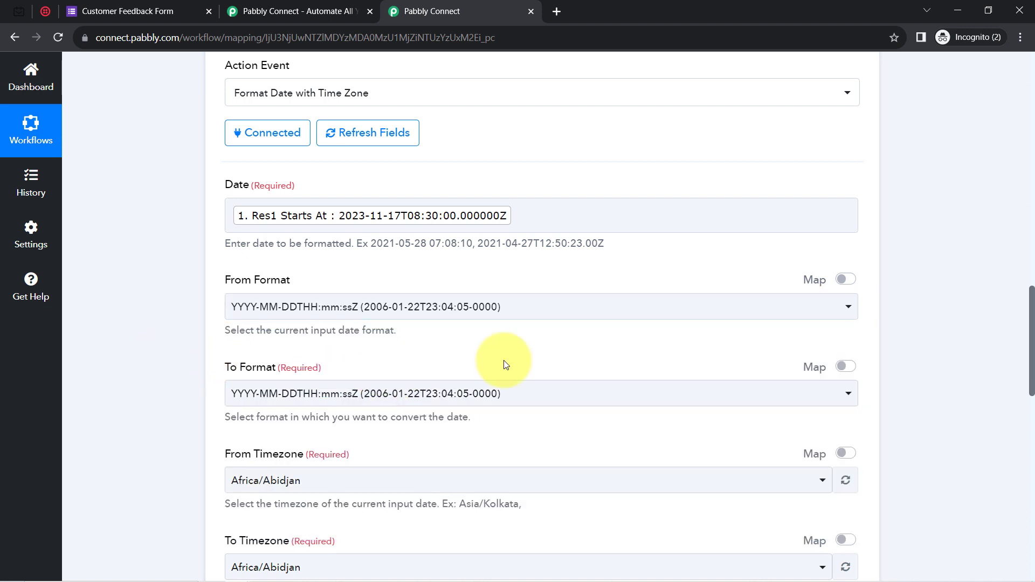
pyautogui.moveTo(1033, 310); pyautogui.dragTo(1032, 345)
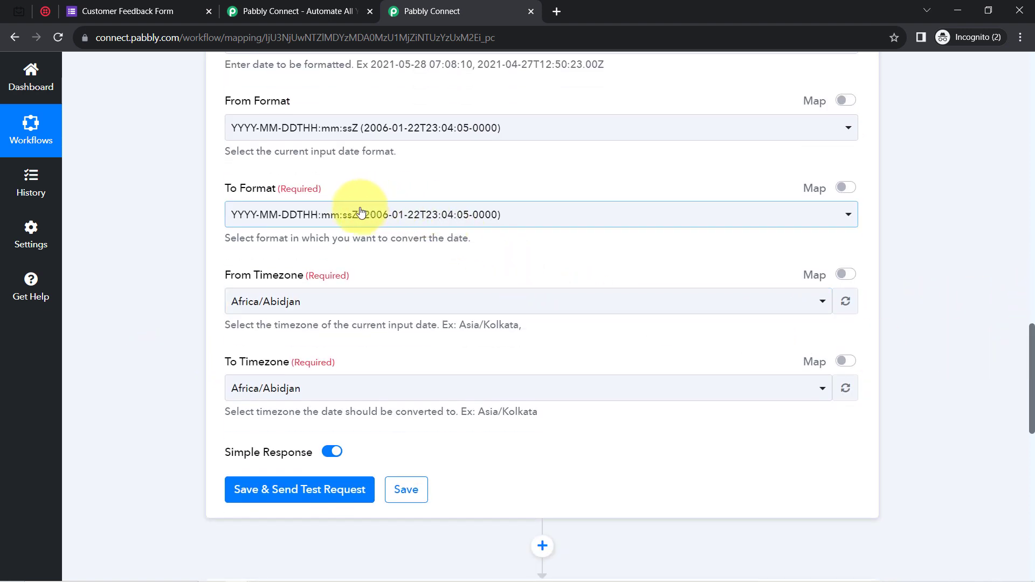
pyautogui.click(342, 213)
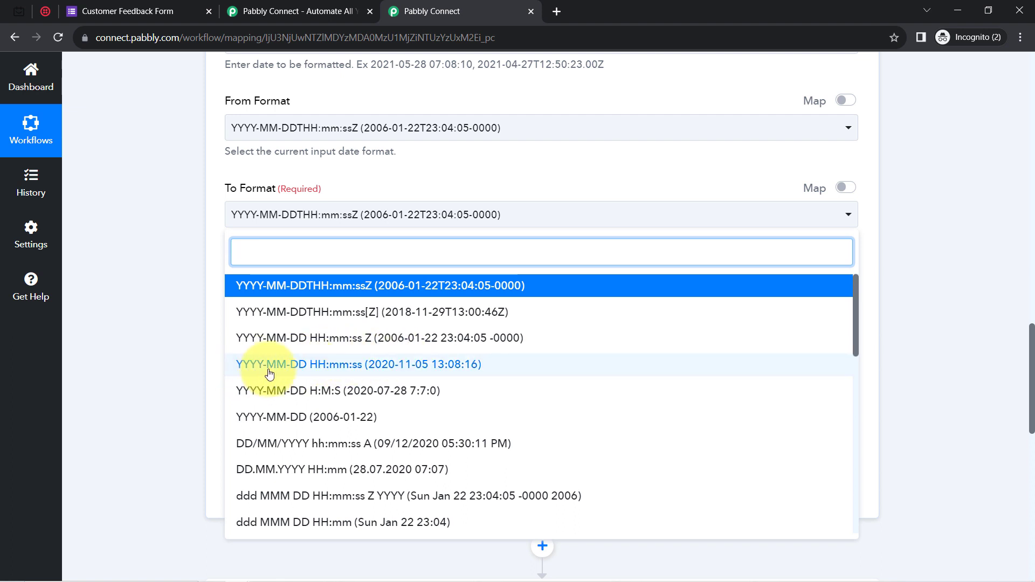
pyautogui.click(343, 365)
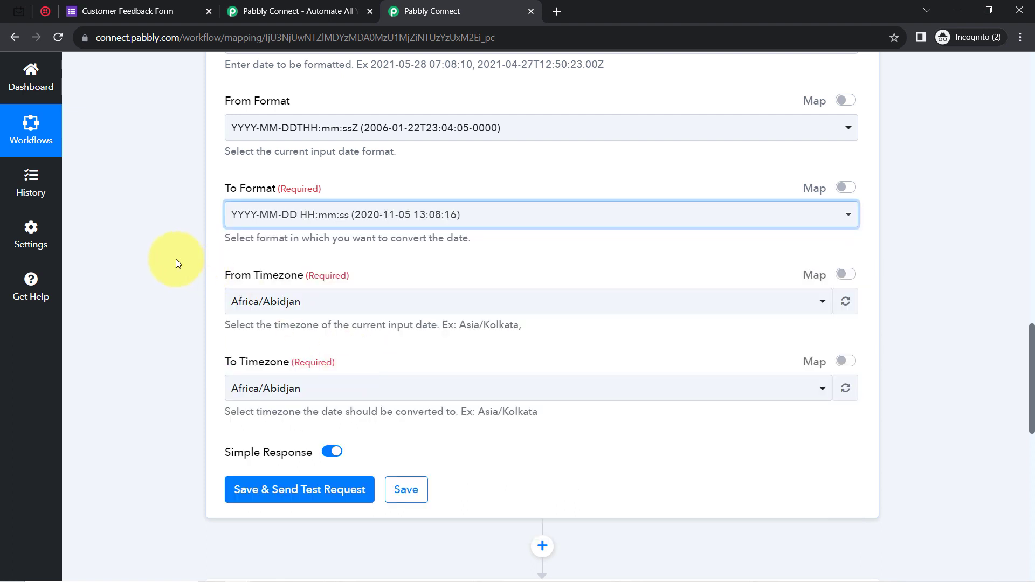
# Convert from Etc/UTC to Asia/Kolkata, then save and send a test request.
pyautogui.click(281, 300)
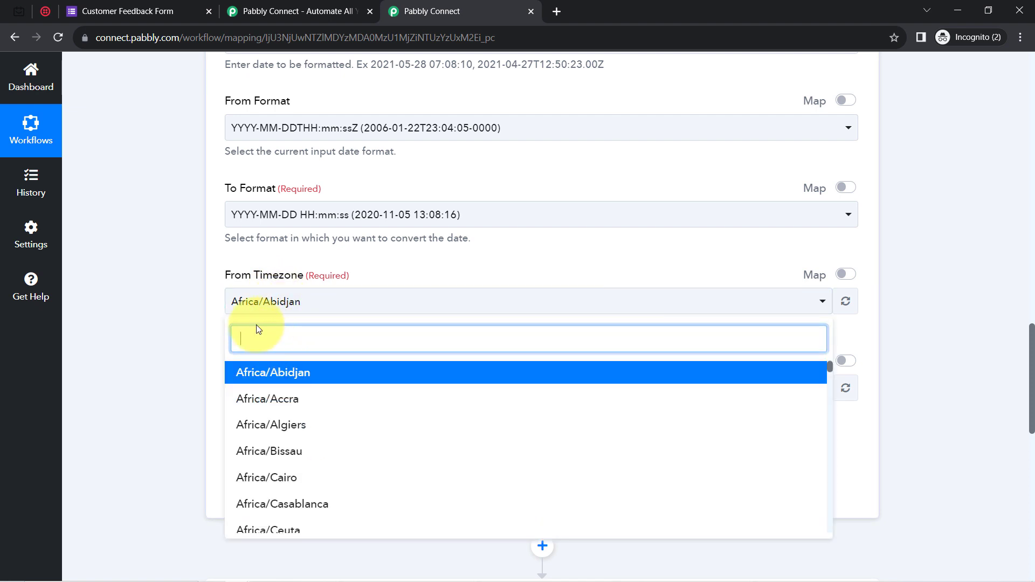
pyautogui.write('utc')
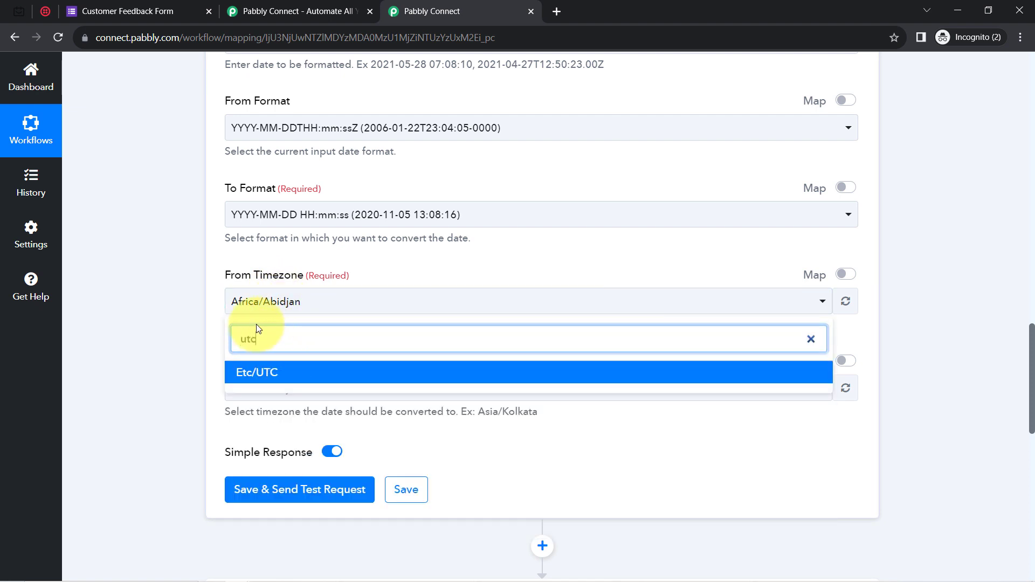
pyautogui.click(249, 374)
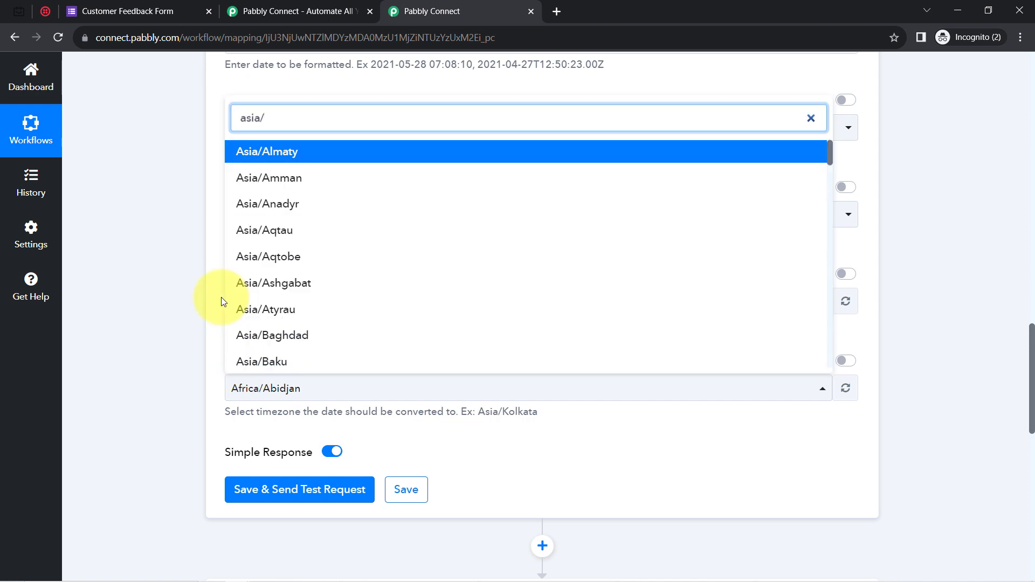
pyautogui.write('kol')
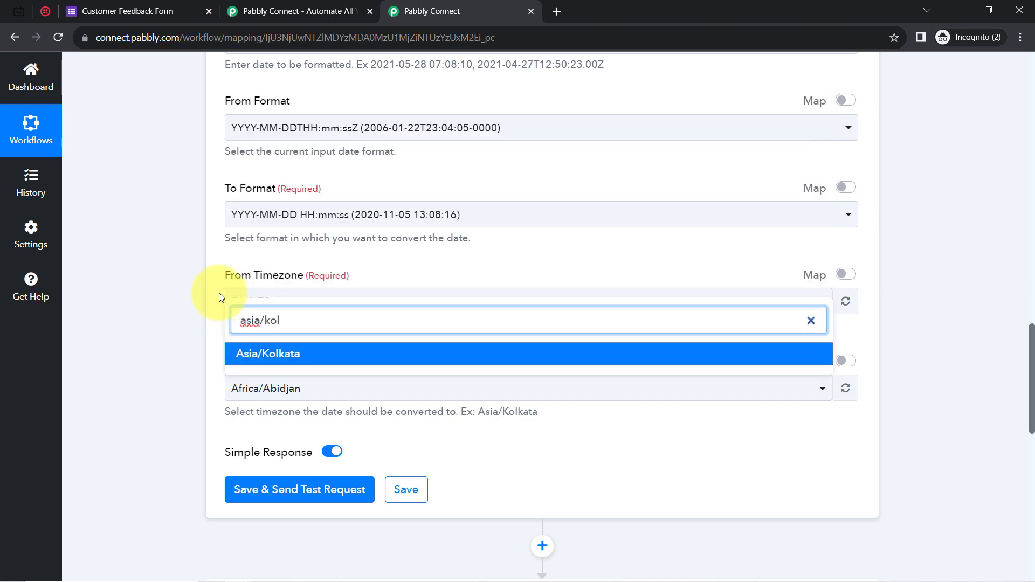
pyautogui.click(245, 354)
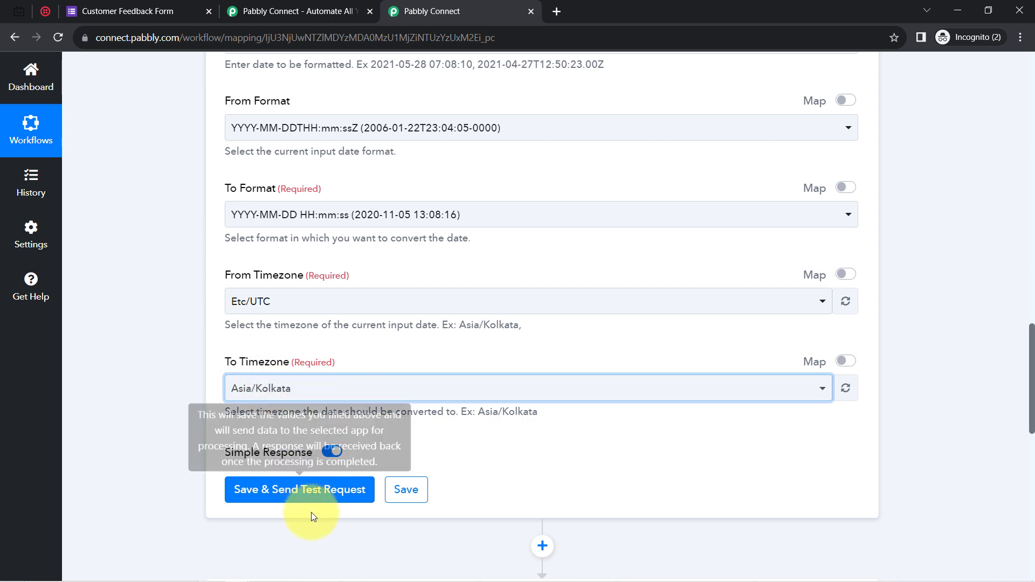
pyautogui.click(281, 485)
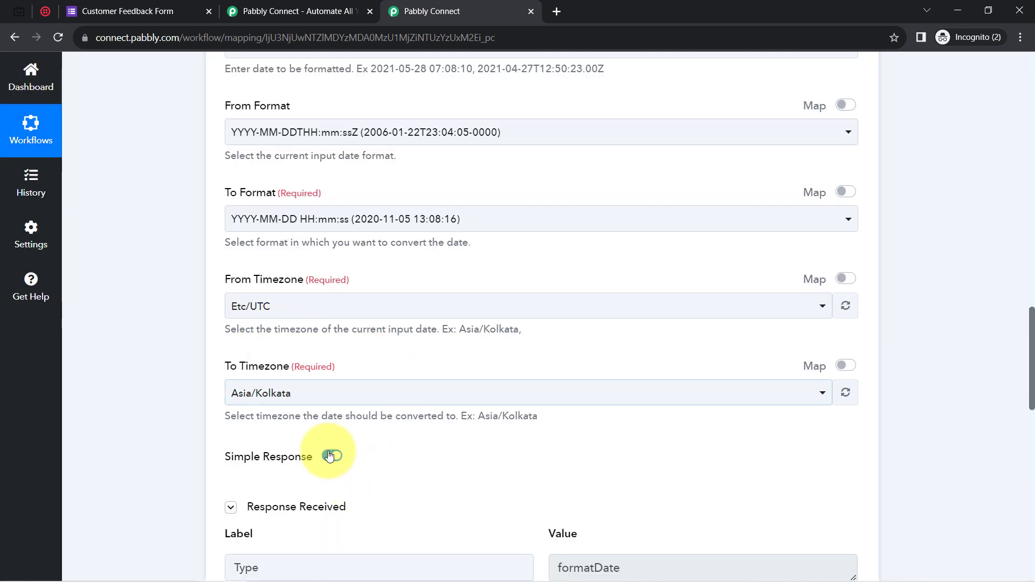
pyautogui.click(330, 456)
pyautogui.moveTo(1032, 332); pyautogui.dragTo(1033, 369)
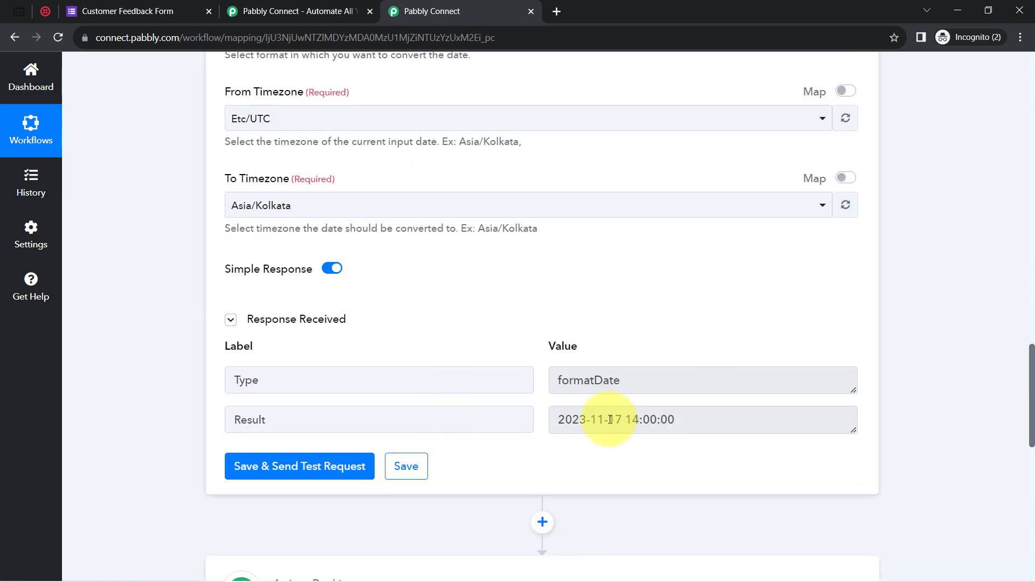
pyautogui.moveTo(609, 419); pyautogui.dragTo(697, 419)
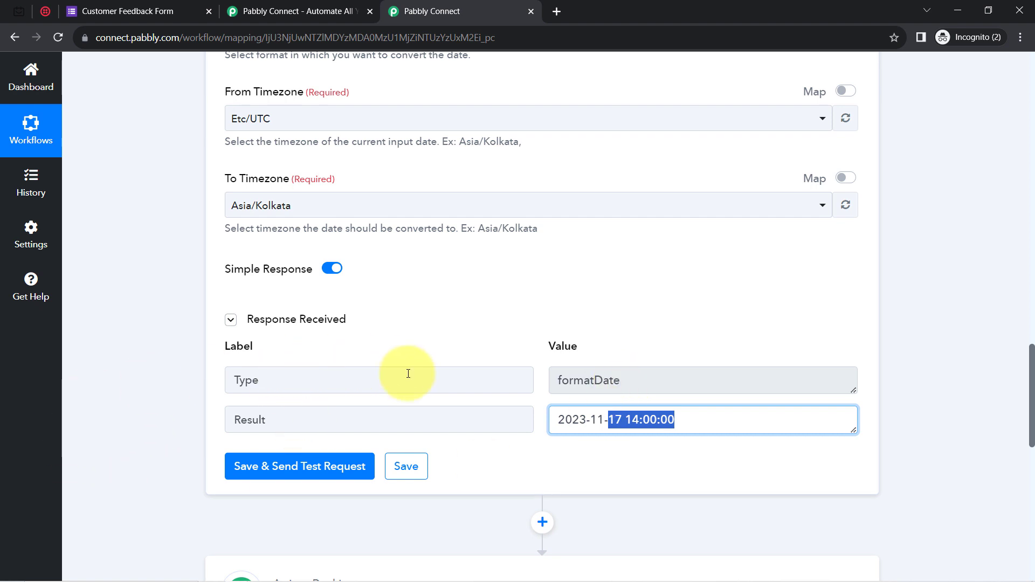
pyautogui.scroll(-2, 1018, 397)
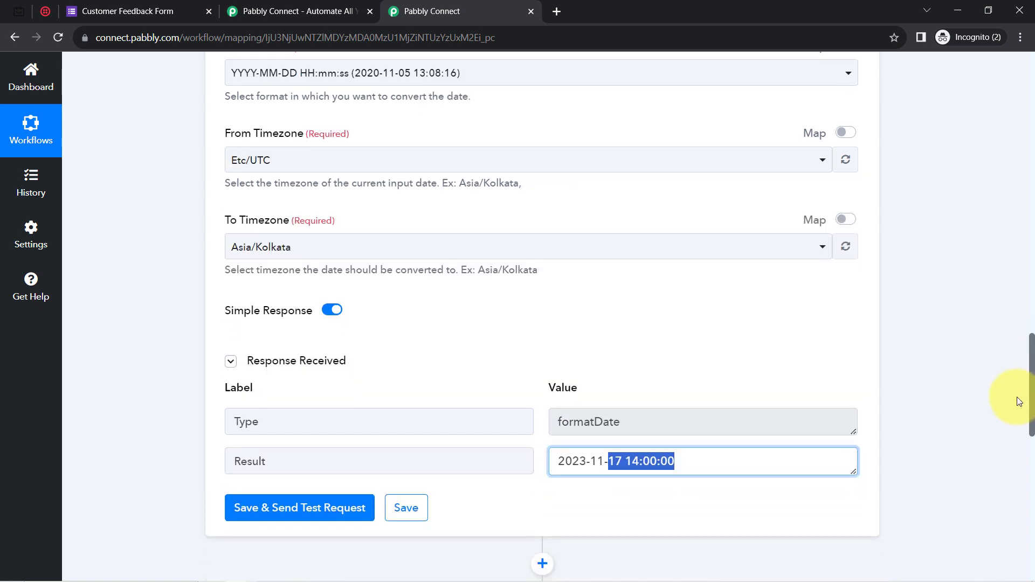
pyautogui.scroll(-1, 1014, 424)
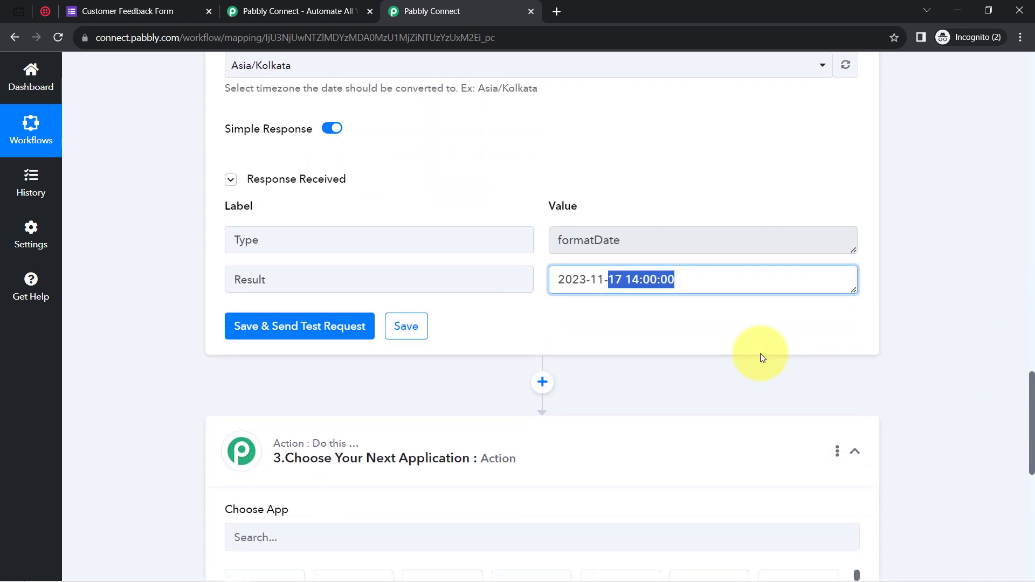
pyautogui.click(612, 286)
pyautogui.moveTo(693, 289); pyautogui.dragTo(609, 280)
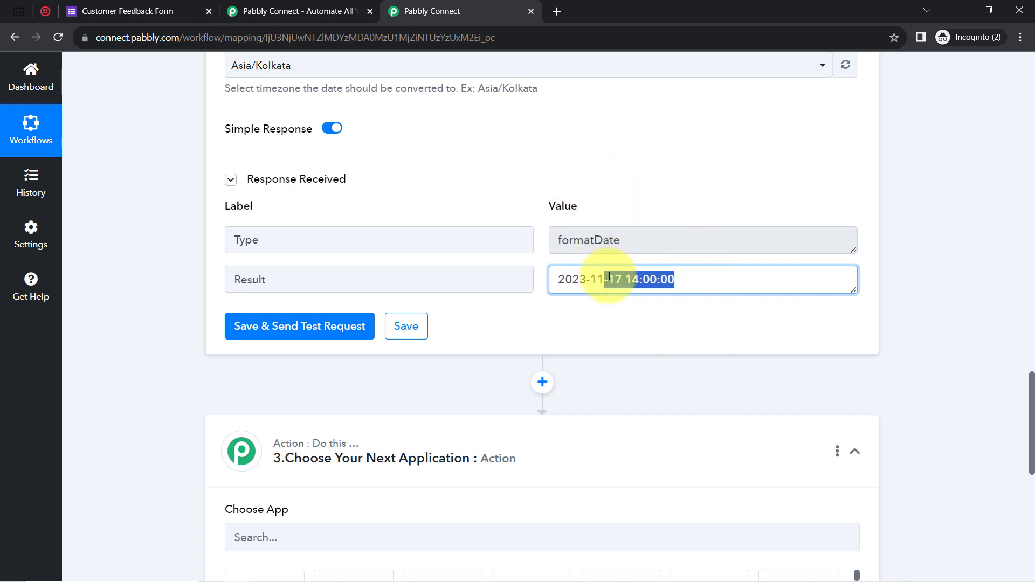
pyautogui.click(609, 278)
pyautogui.moveTo(653, 279); pyautogui.dragTo(595, 279)
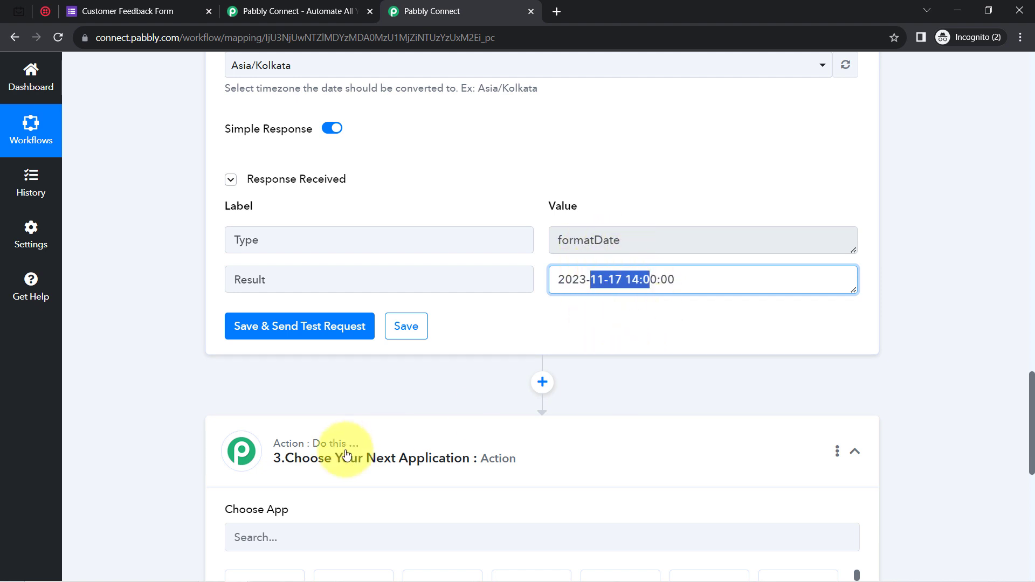
pyautogui.moveTo(1028, 389); pyautogui.dragTo(1019, 416)
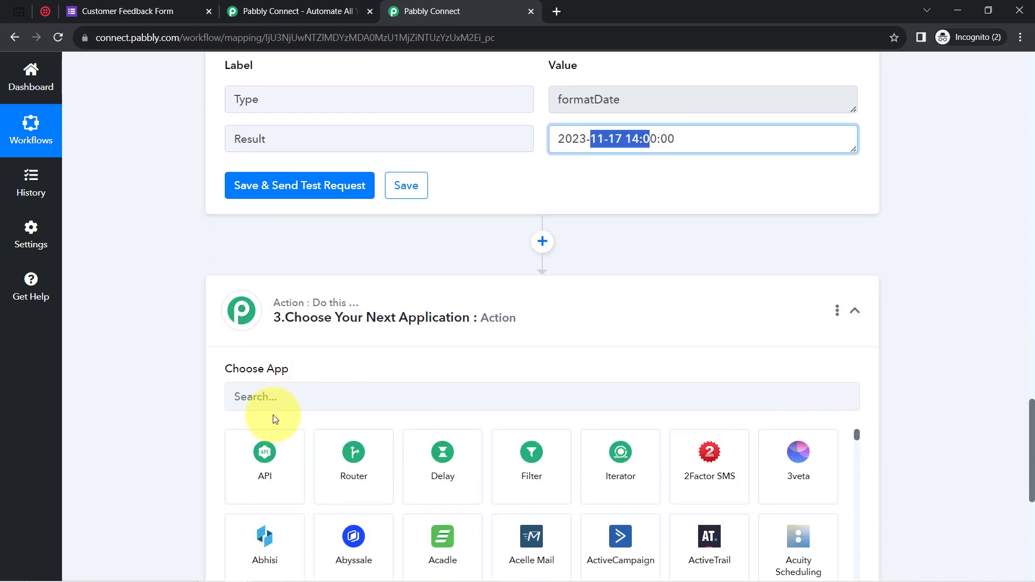
# Set the next step to Date/Time Formatter by Pabbly with the Add/Subtract Time event, and connect it.
pyautogui.click(264, 399)
pyautogui.write('date')
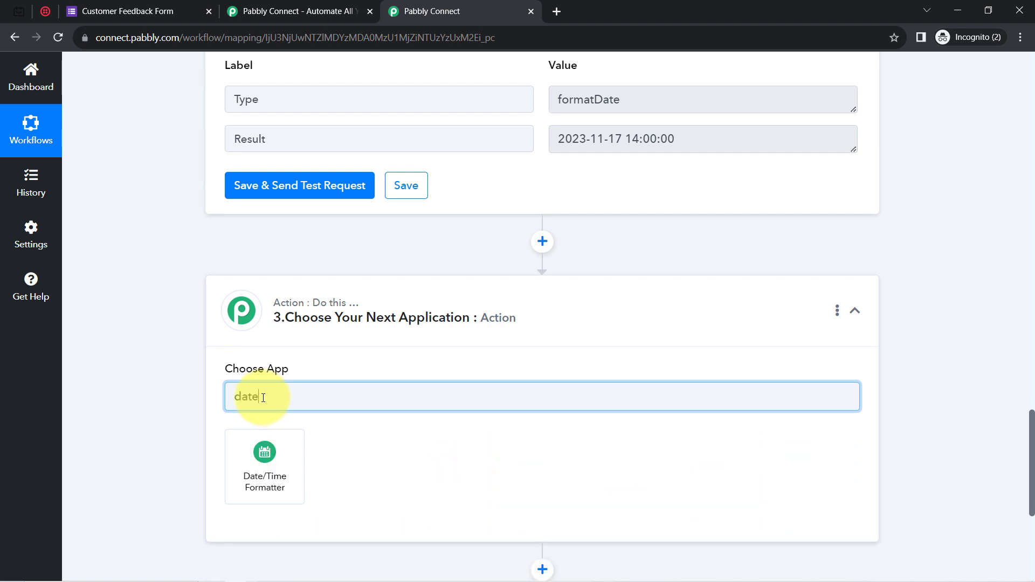
pyautogui.click(274, 473)
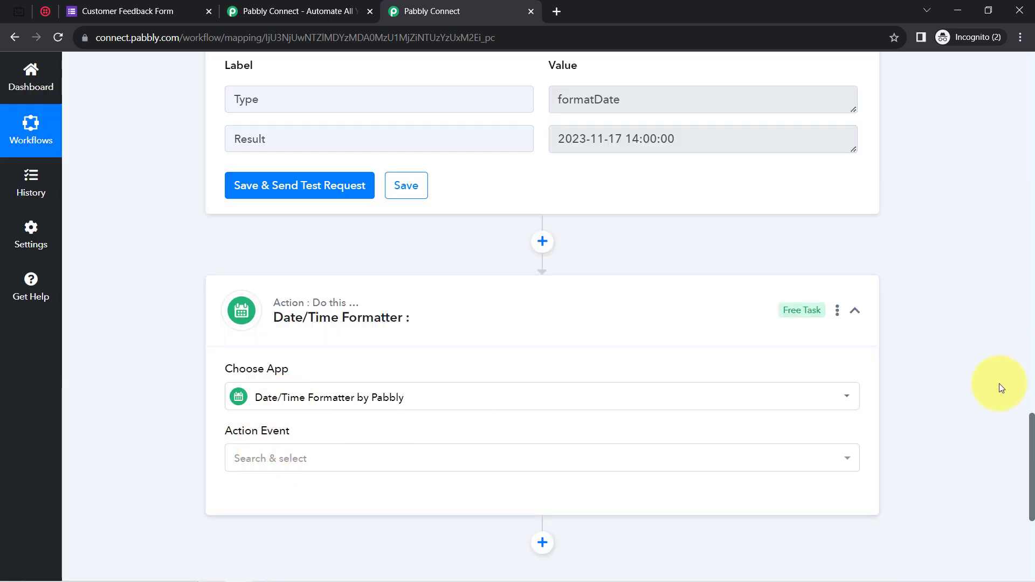
pyautogui.scroll(-3, 1027, 421)
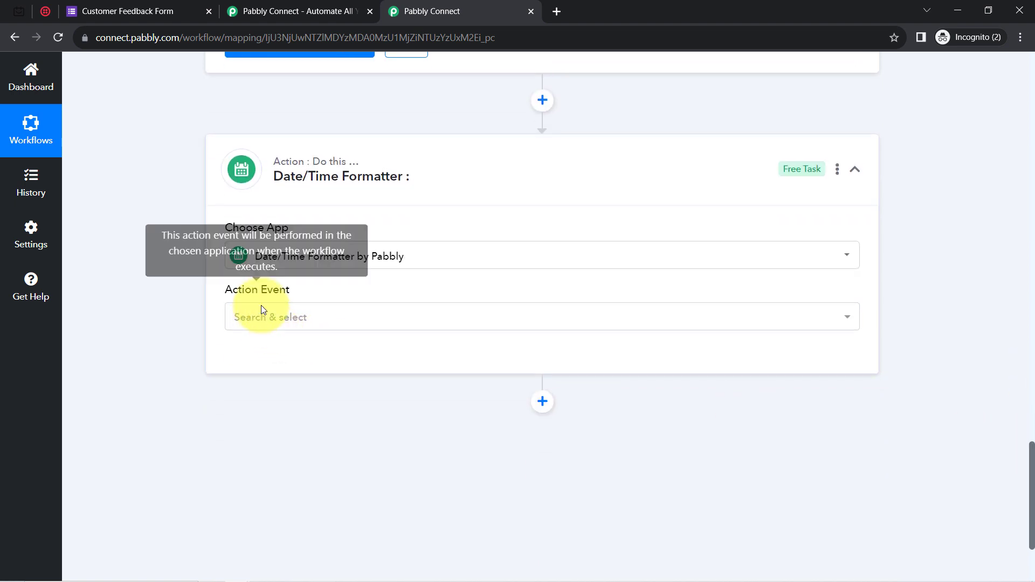
pyautogui.click(264, 320)
pyautogui.write('add')
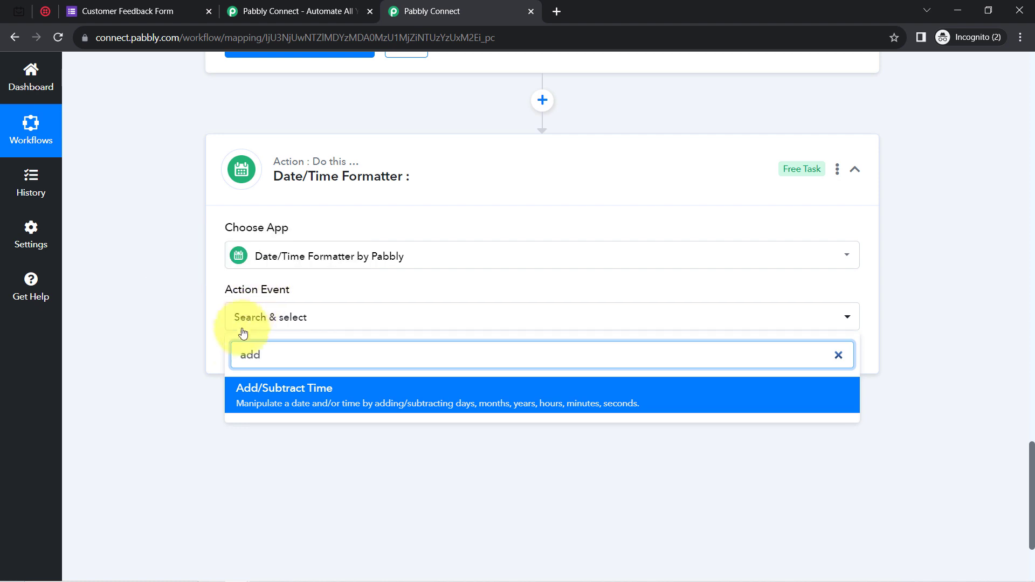
pyautogui.click(257, 388)
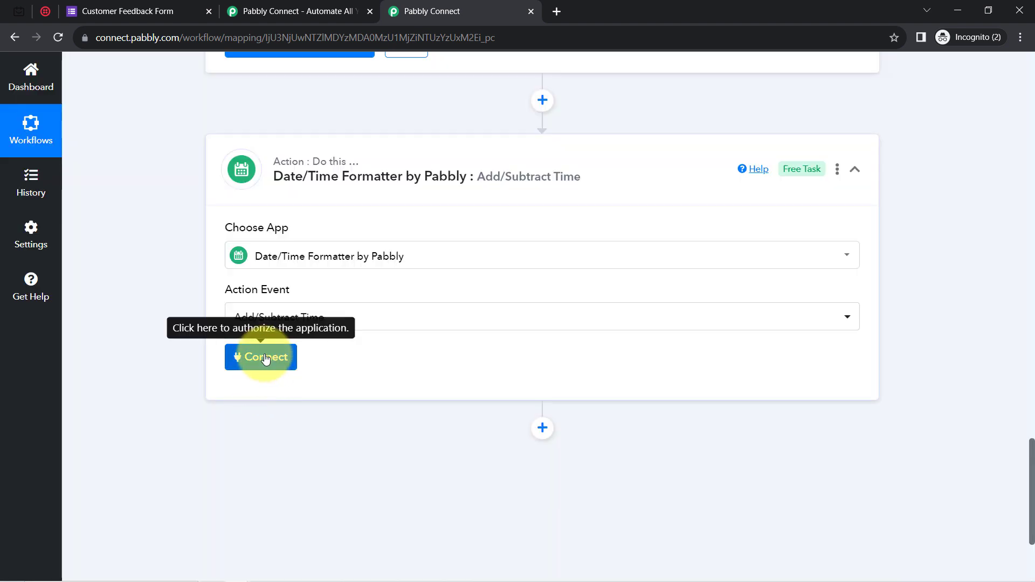
pyautogui.click(265, 357)
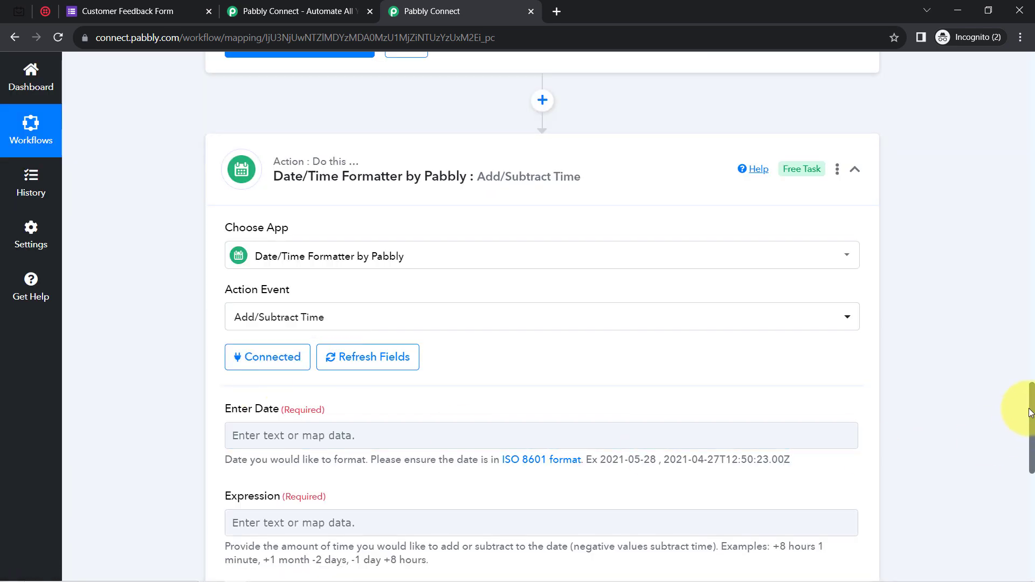
# Map step 2's converted Result time into the Enter Date field.
pyautogui.moveTo(1032, 411); pyautogui.dragTo(1031, 437)
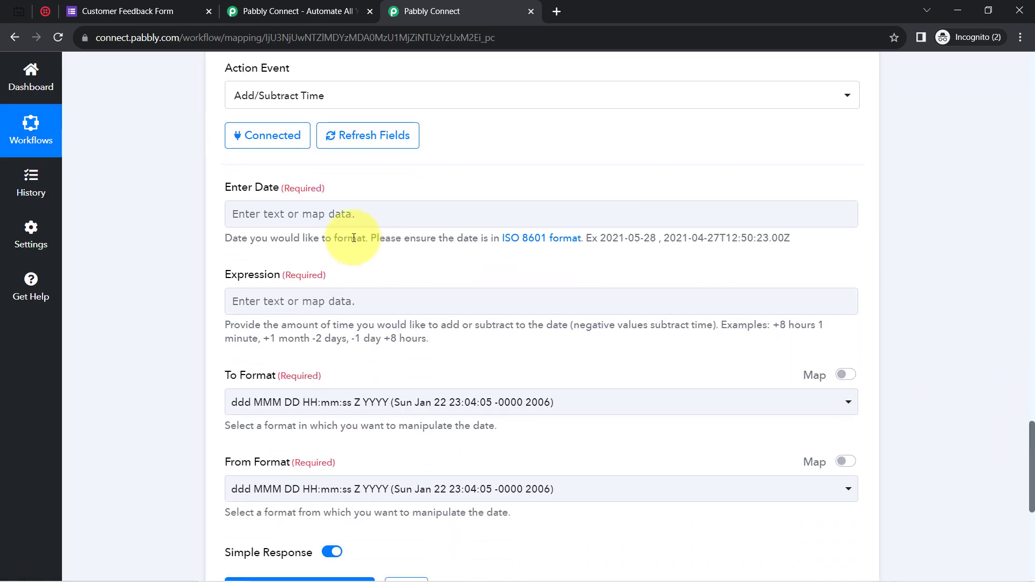
pyautogui.moveTo(231, 189); pyautogui.dragTo(273, 192)
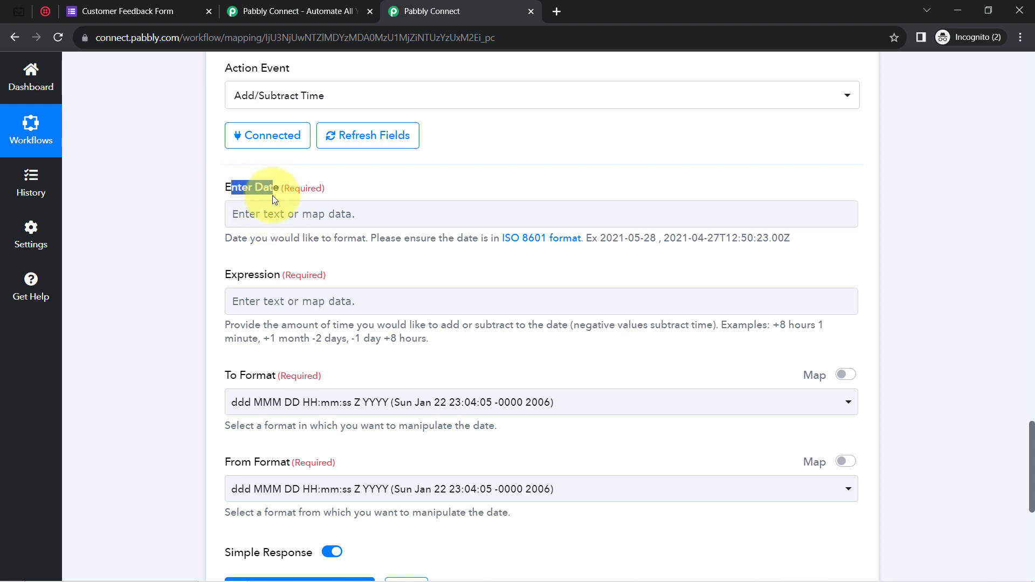
pyautogui.moveTo(238, 238); pyautogui.dragTo(298, 215)
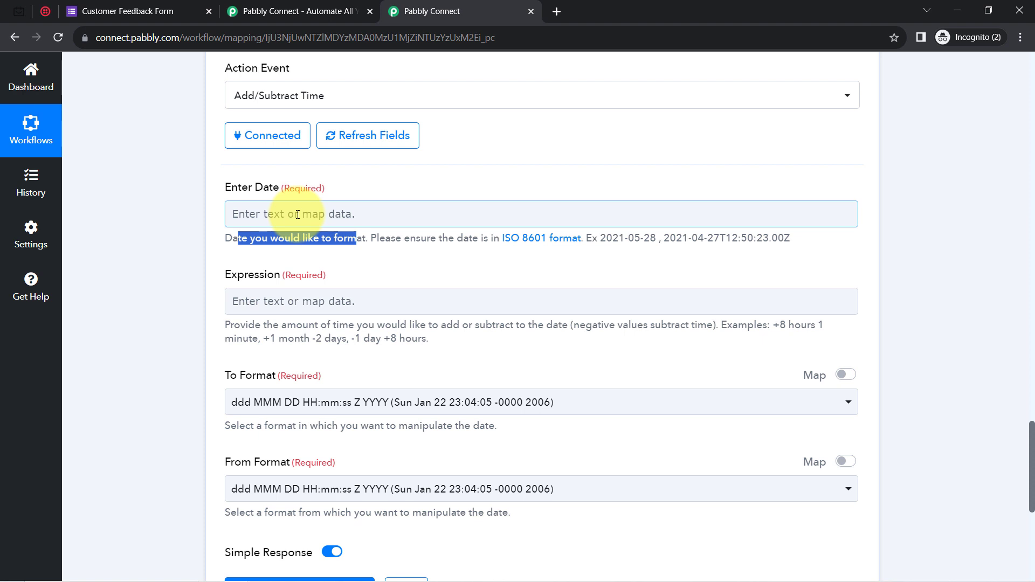
pyautogui.click(298, 214)
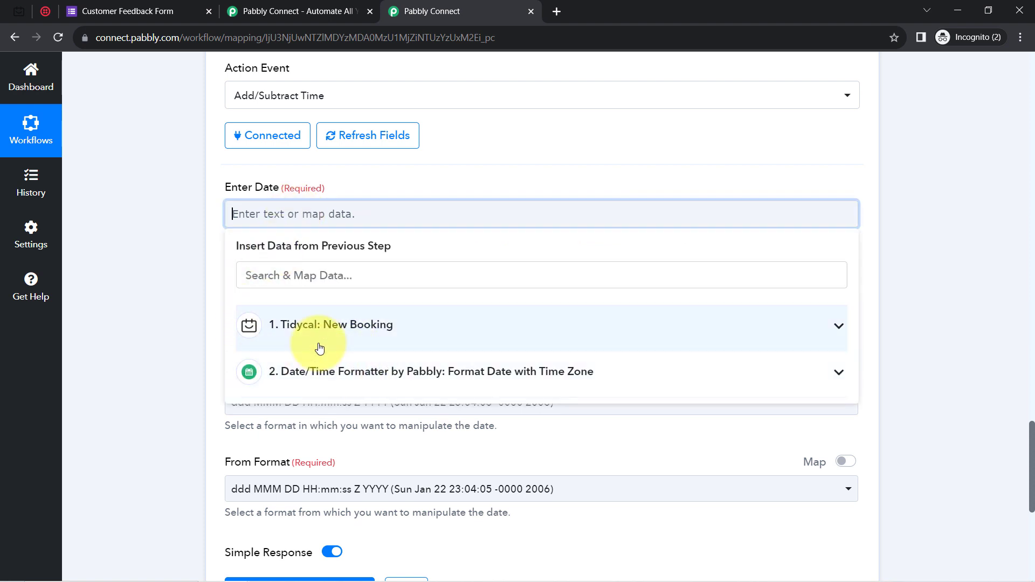
pyautogui.click(334, 373)
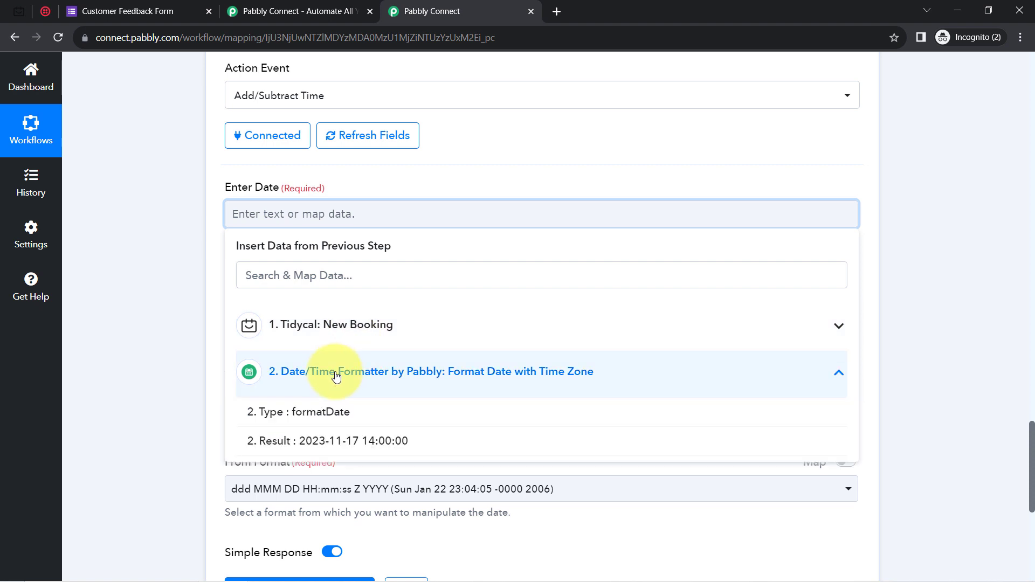
pyautogui.click(273, 429)
pyautogui.click(183, 241)
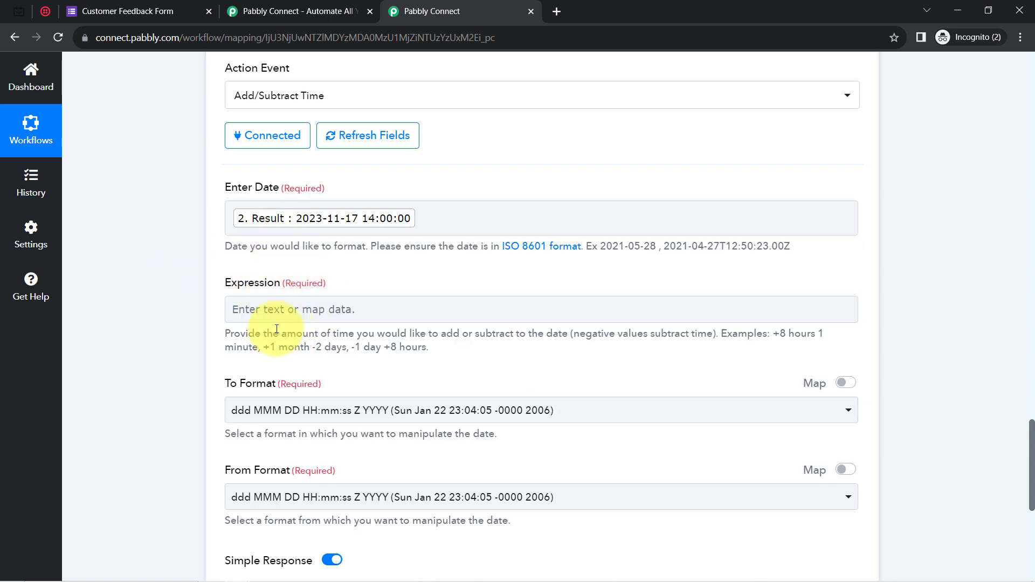
# Enter '-2 hours' as the Expression.
pyautogui.click(296, 305)
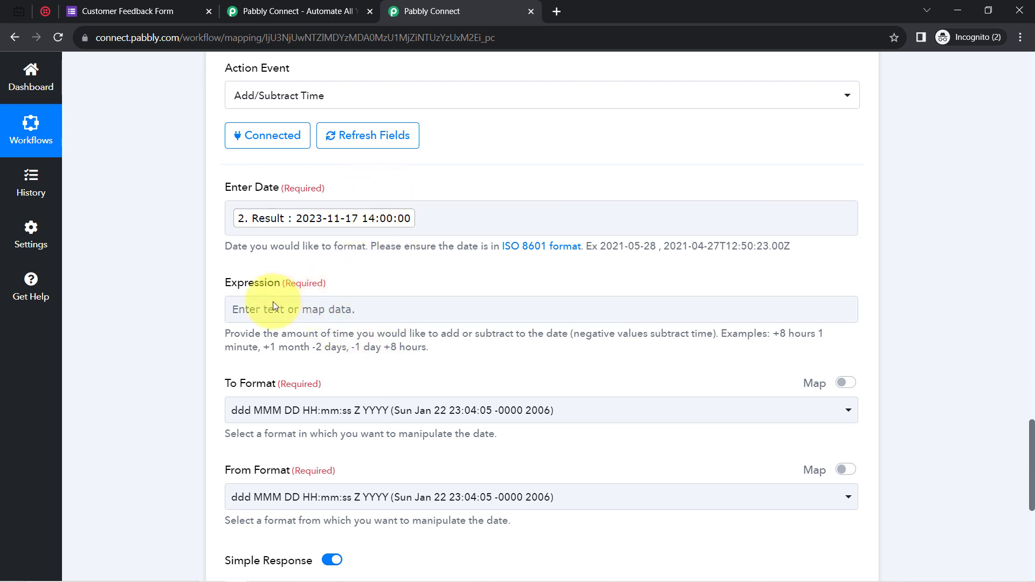
pyautogui.moveTo(270, 347); pyautogui.dragTo(453, 347)
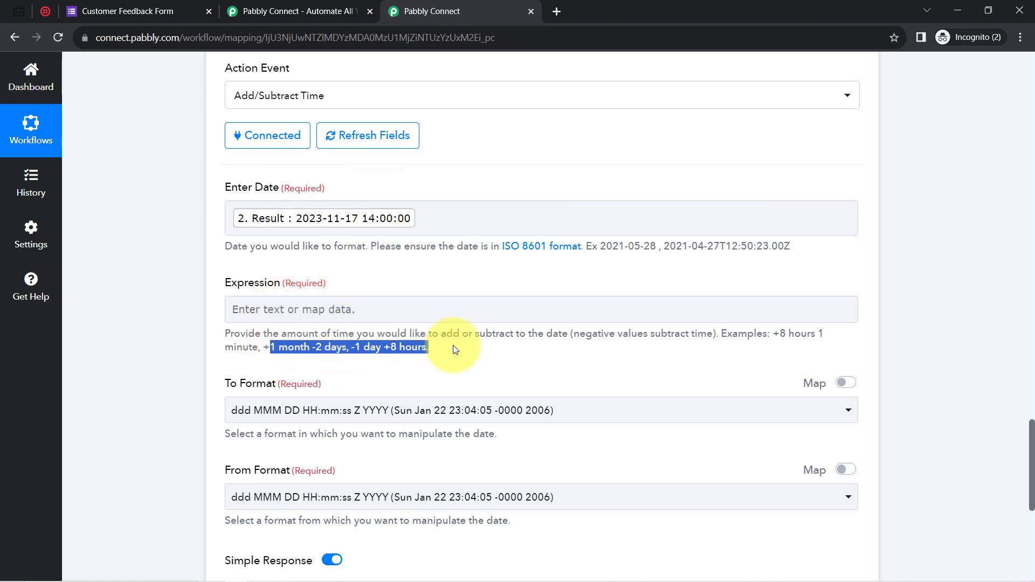
pyautogui.click(245, 307)
pyautogui.write('-')
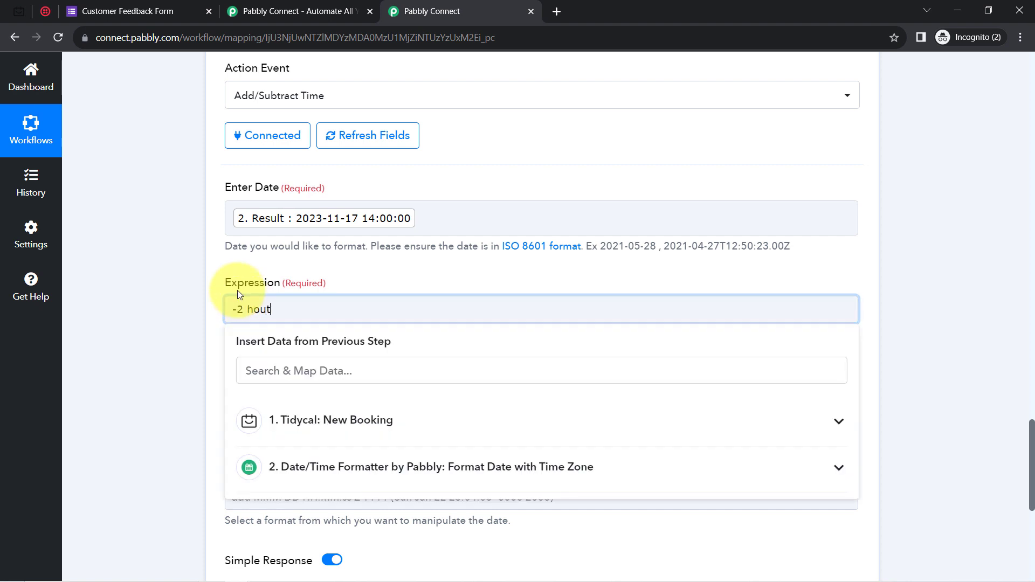
pyautogui.write('2 hours')
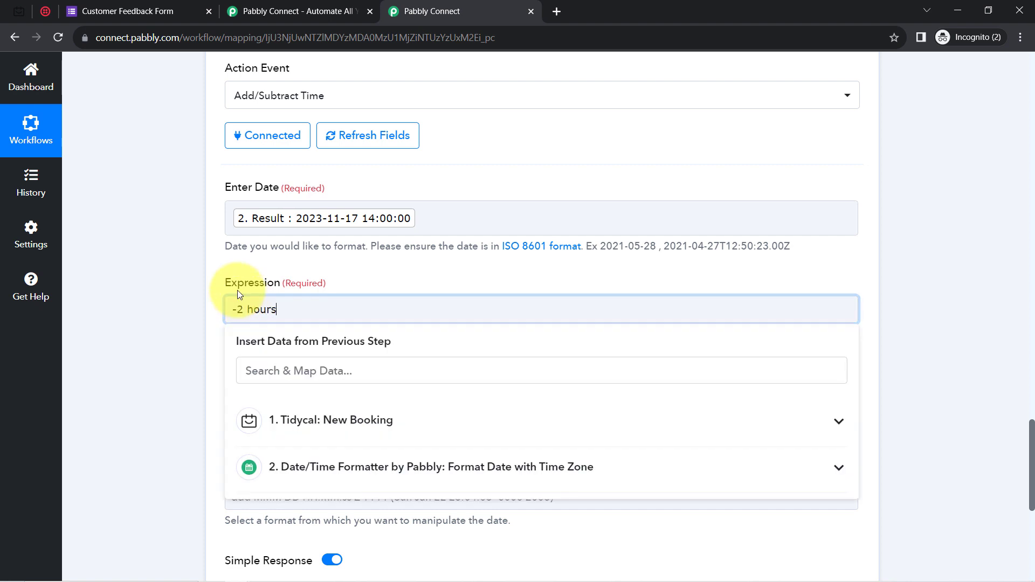
pyautogui.click(192, 288)
pyautogui.scroll(-1, 192, 288)
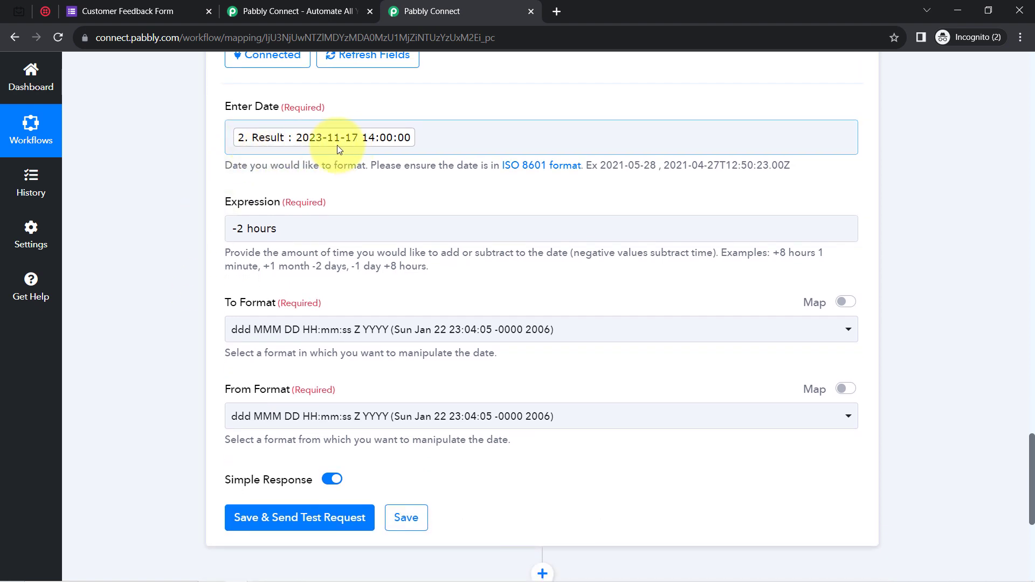
# Set To Format to YYYY-MM-DD HH:mm:ss and From Format to YYYY-MM-DD HH:mm:ss Z.
pyautogui.click(242, 343)
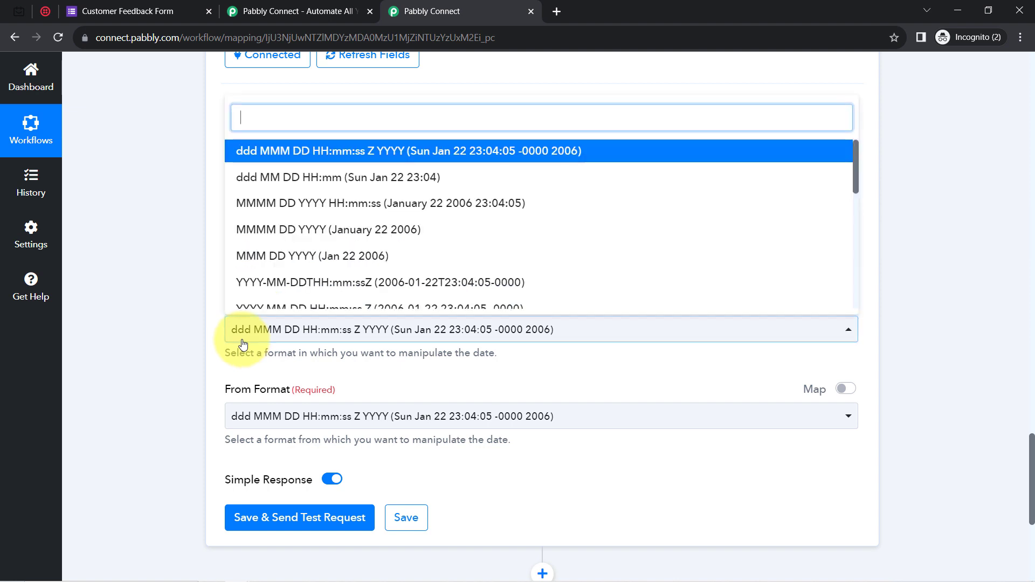
pyautogui.write('yyyy')
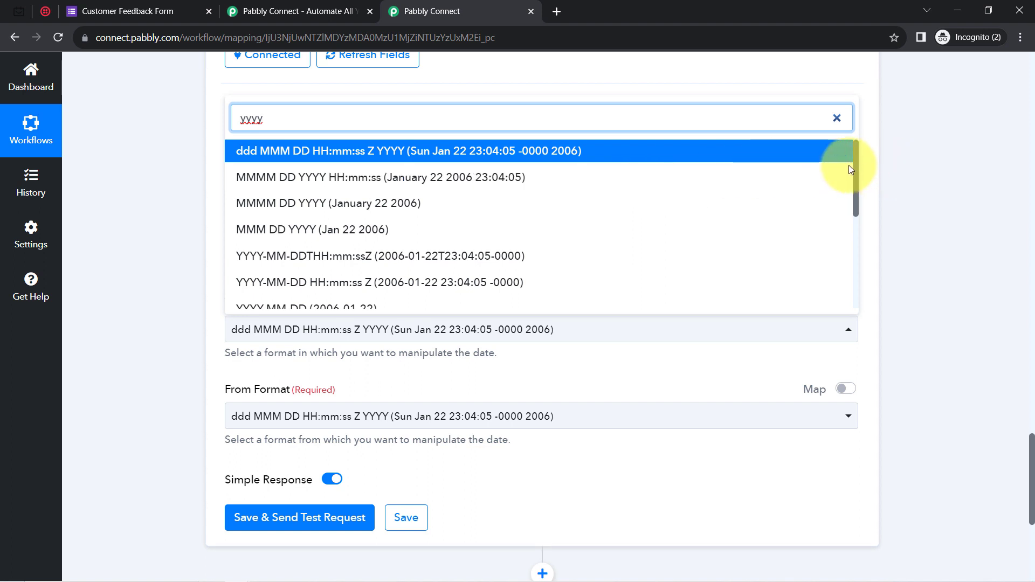
pyautogui.moveTo(857, 164); pyautogui.dragTo(856, 237)
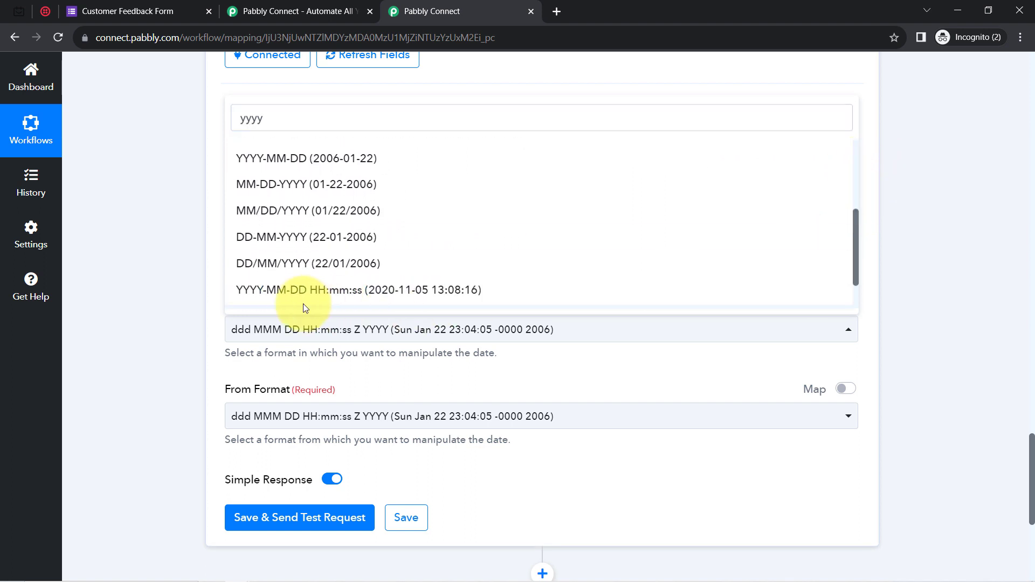
pyautogui.click(352, 290)
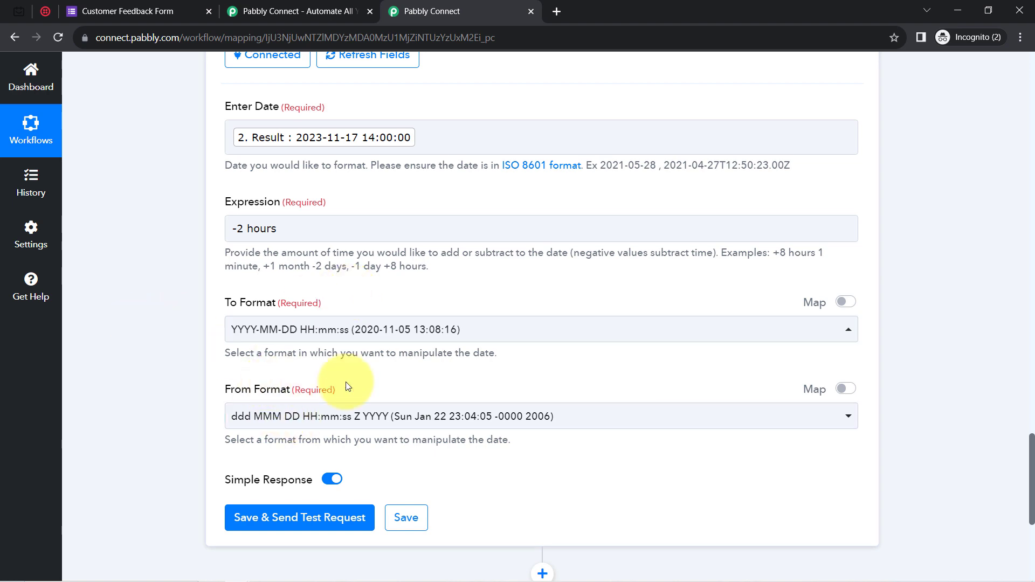
pyautogui.scroll(4, 1024, 431)
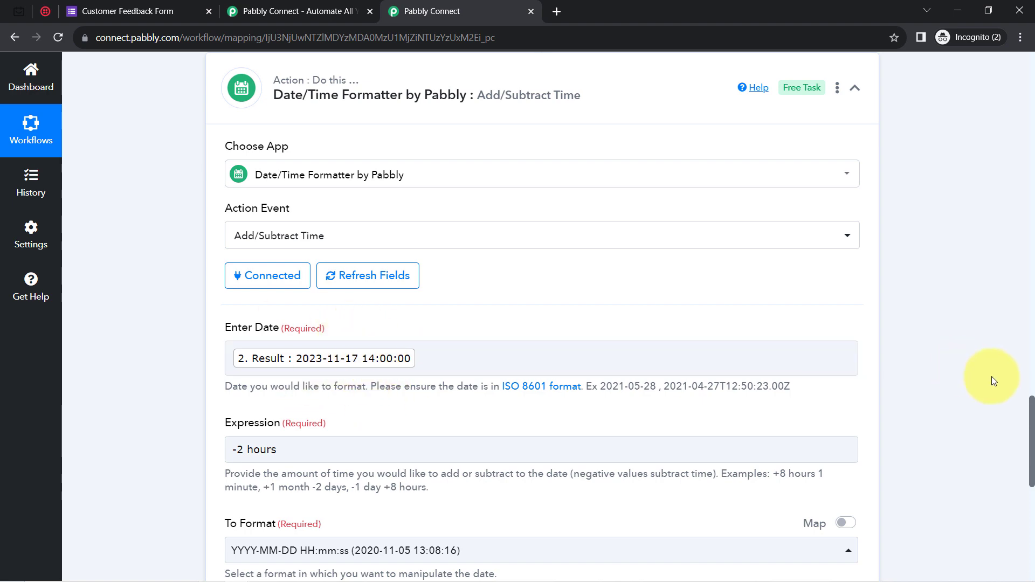
pyautogui.scroll(-6, 1025, 421)
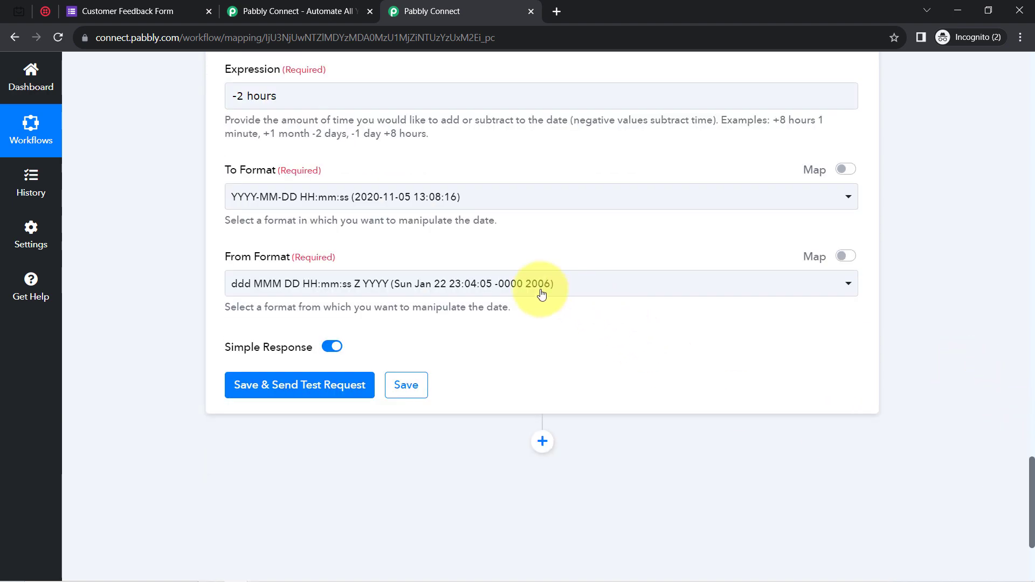
pyautogui.click(393, 291)
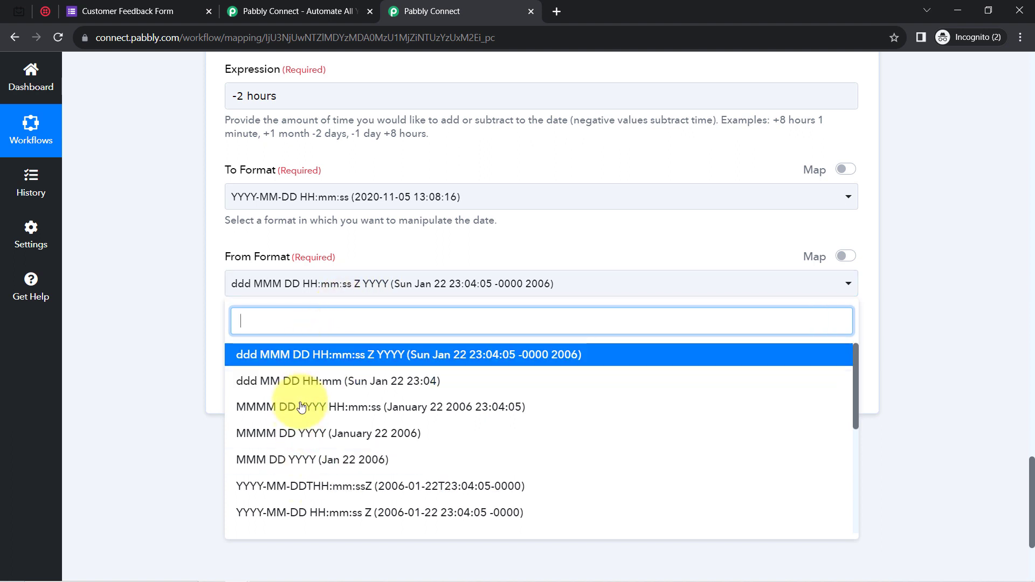
pyautogui.write('yyyy')
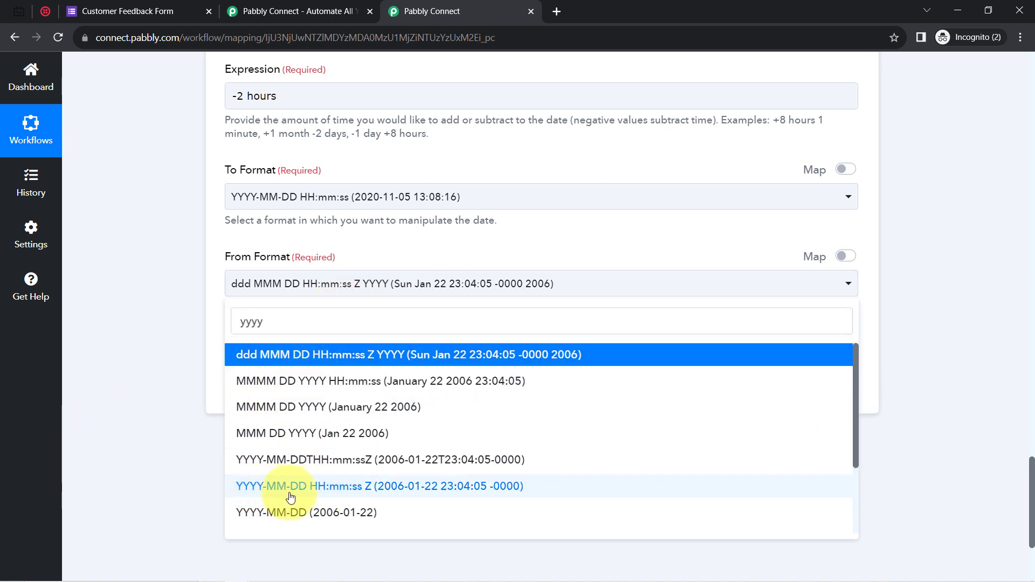
pyautogui.click(311, 494)
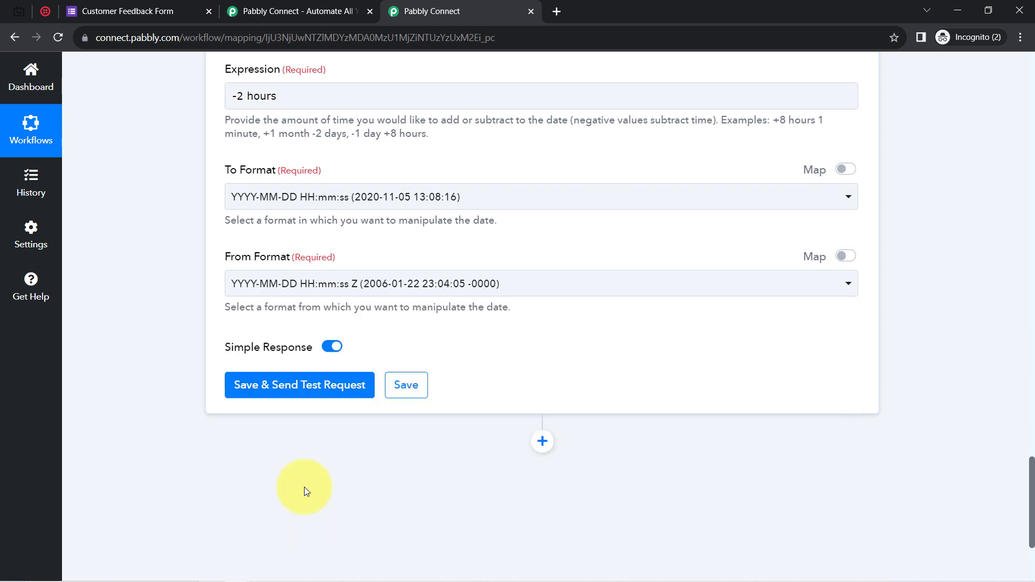
pyautogui.click(282, 394)
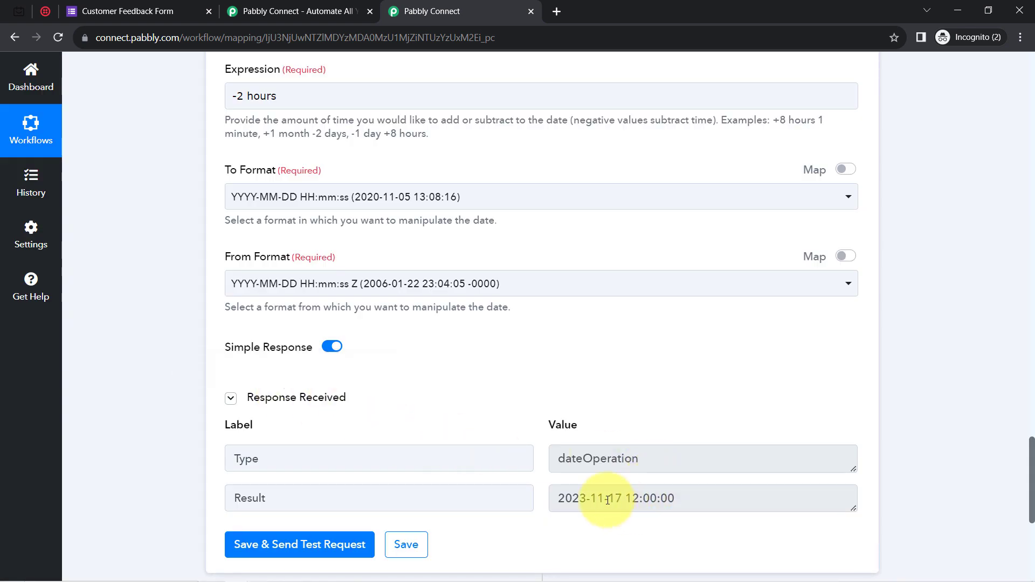
pyautogui.moveTo(604, 498); pyautogui.dragTo(683, 495)
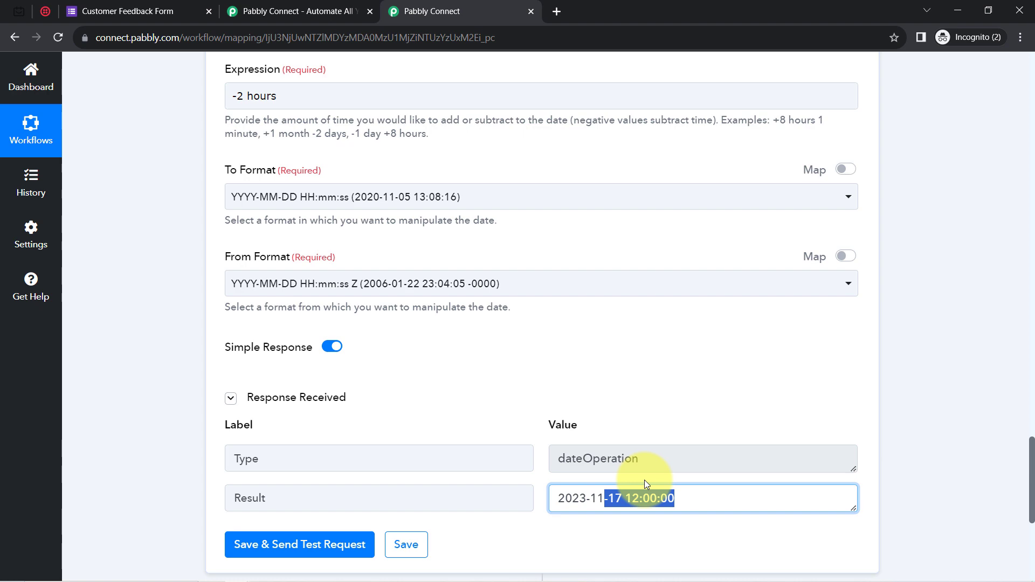
pyautogui.scroll(-3, 1027, 540)
pyautogui.moveTo(1033, 502); pyautogui.dragTo(1004, 401)
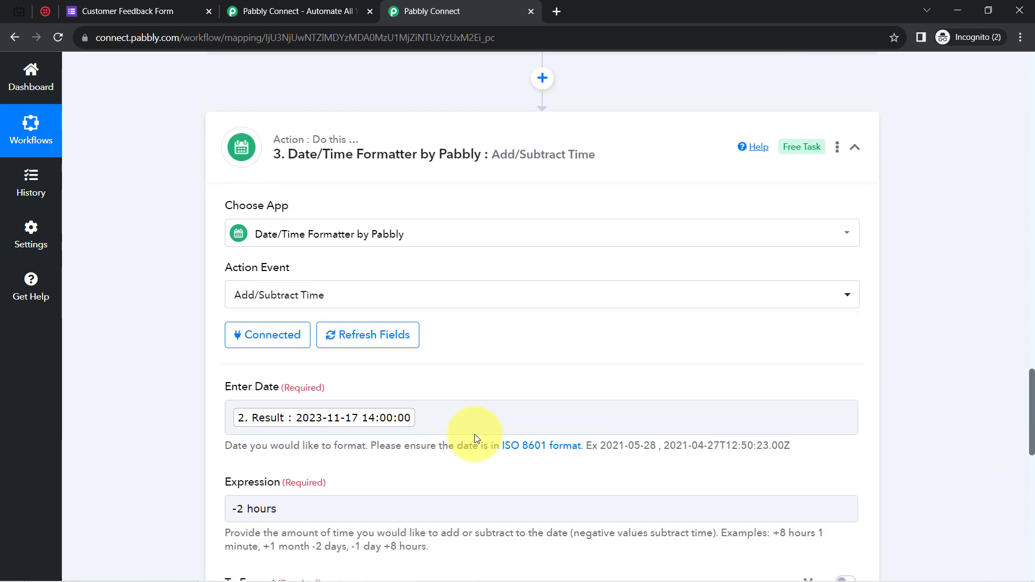
pyautogui.click(405, 418)
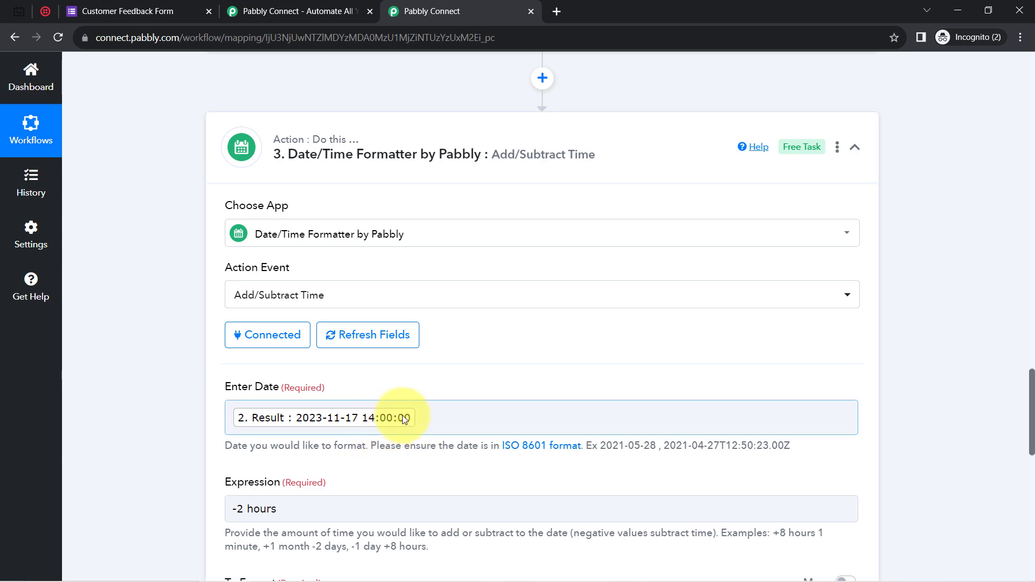
pyautogui.click(381, 386)
pyautogui.moveTo(1030, 377); pyautogui.dragTo(1008, 499)
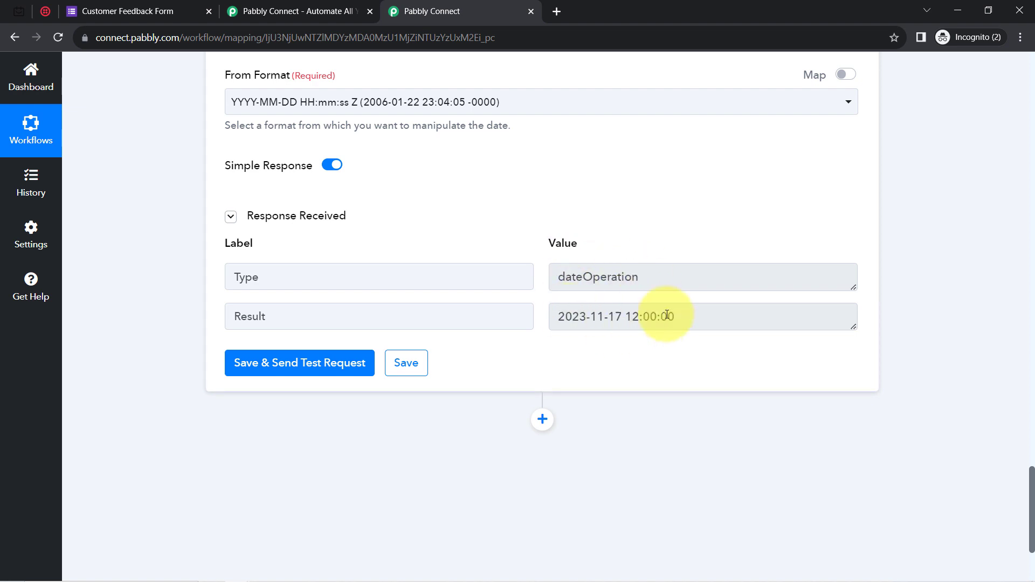
pyautogui.moveTo(619, 299); pyautogui.dragTo(668, 299)
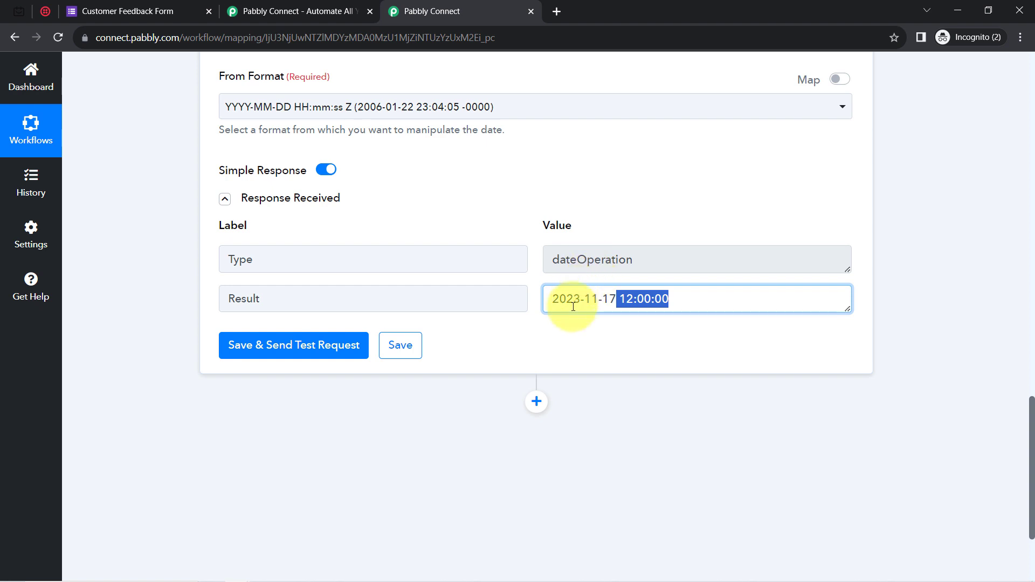
# Add a Delay by Pabbly step and set its delay type to Delay Until.
pyautogui.click(532, 409)
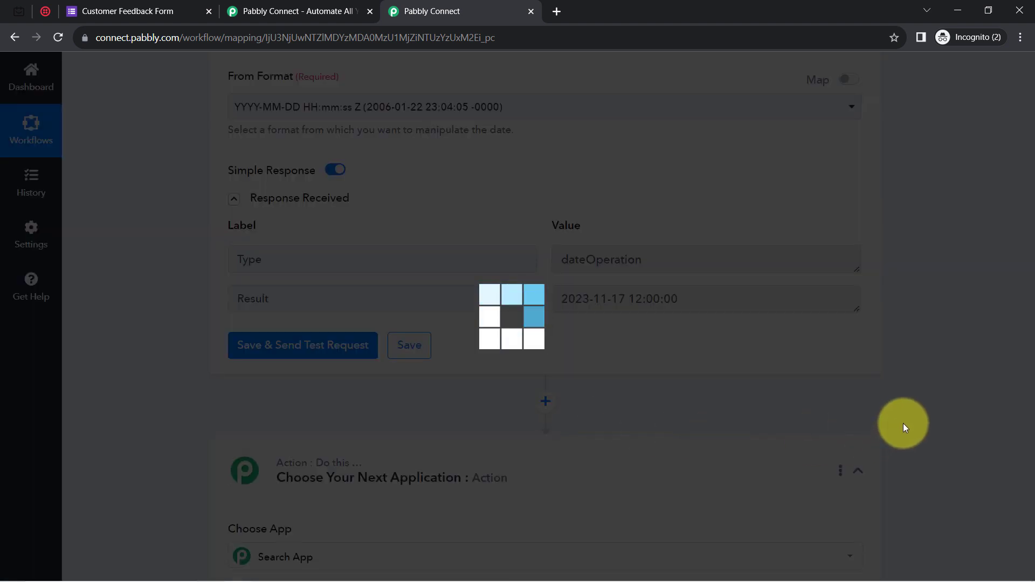
pyautogui.scroll(-5, 1022, 443)
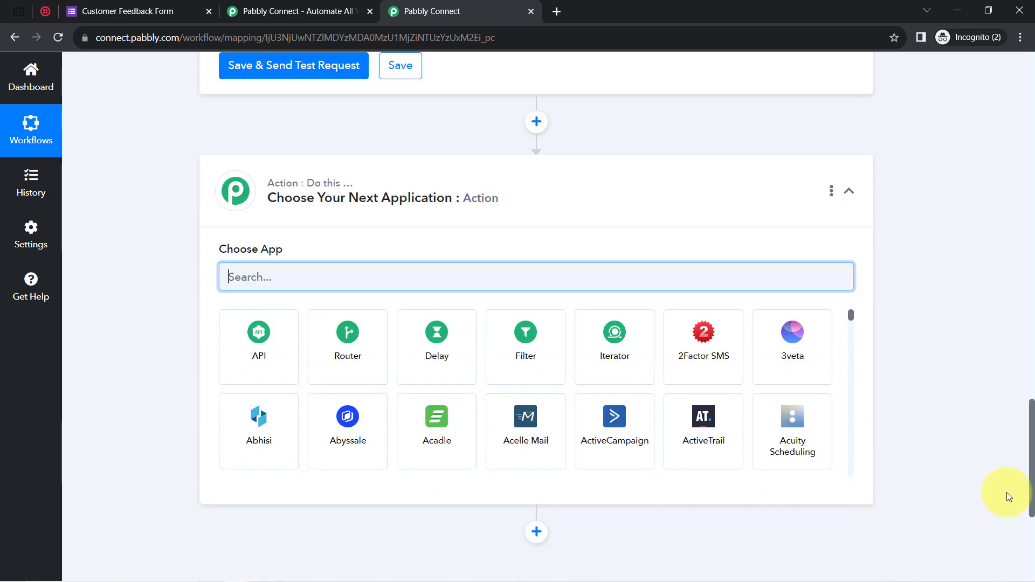
pyautogui.click(454, 355)
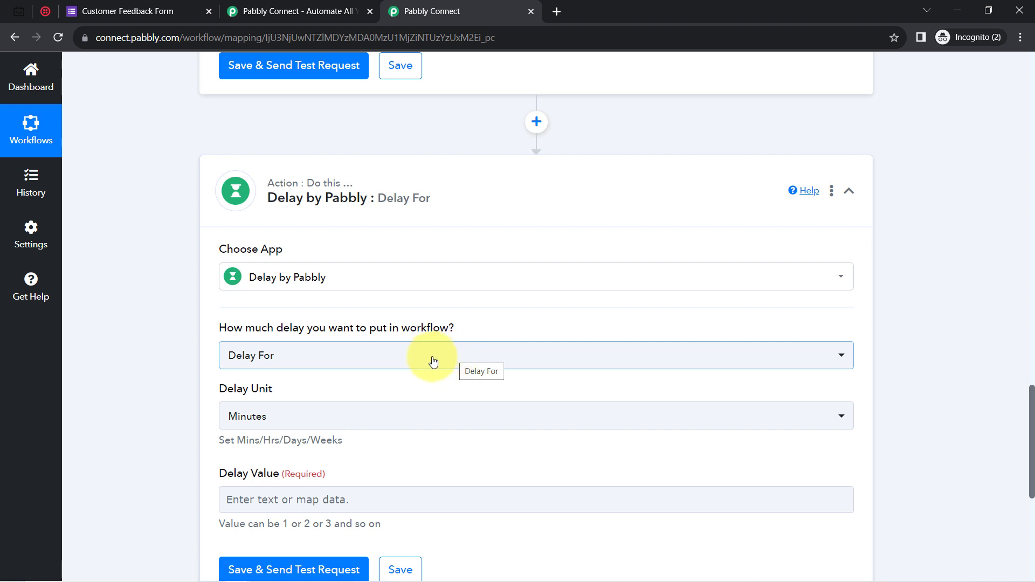
pyautogui.click(233, 354)
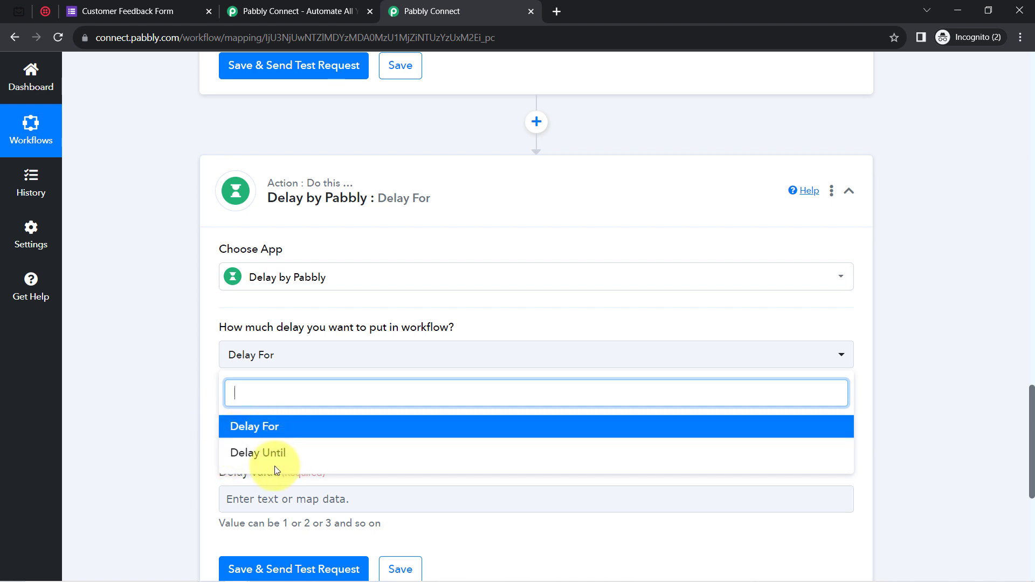
pyautogui.click(243, 428)
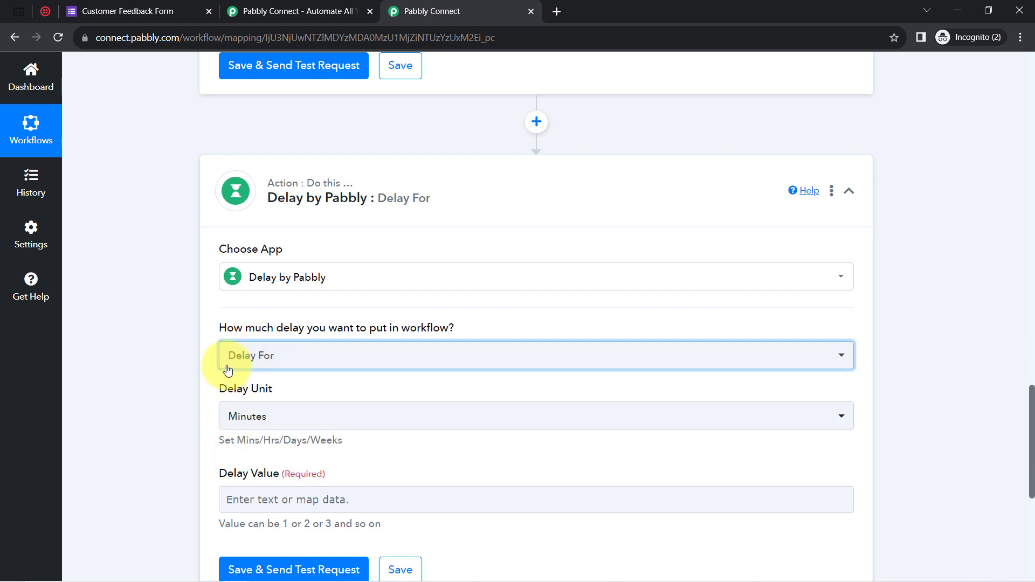
pyautogui.click(254, 415)
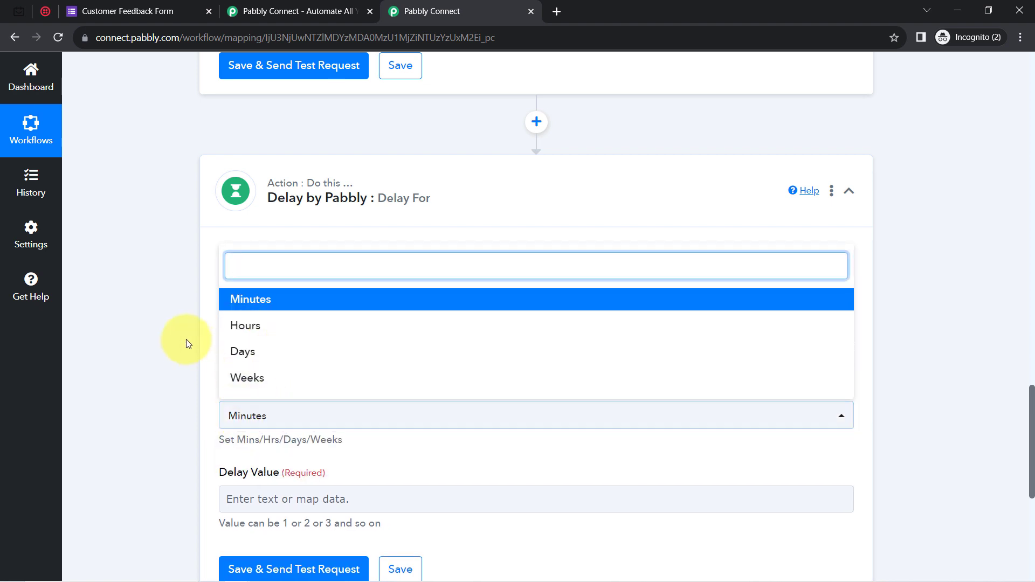
pyautogui.click(182, 360)
pyautogui.click(225, 356)
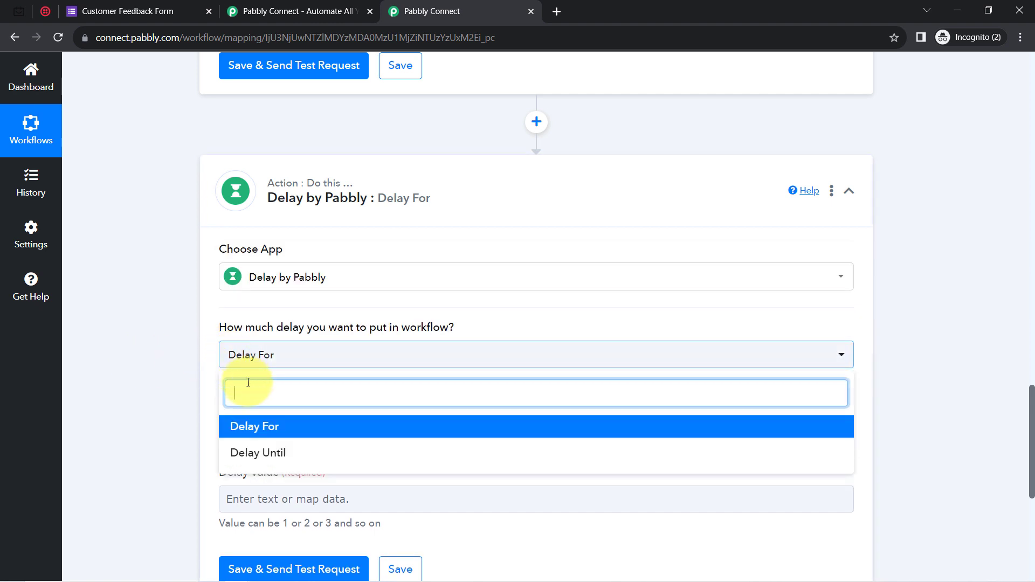
pyautogui.click(249, 452)
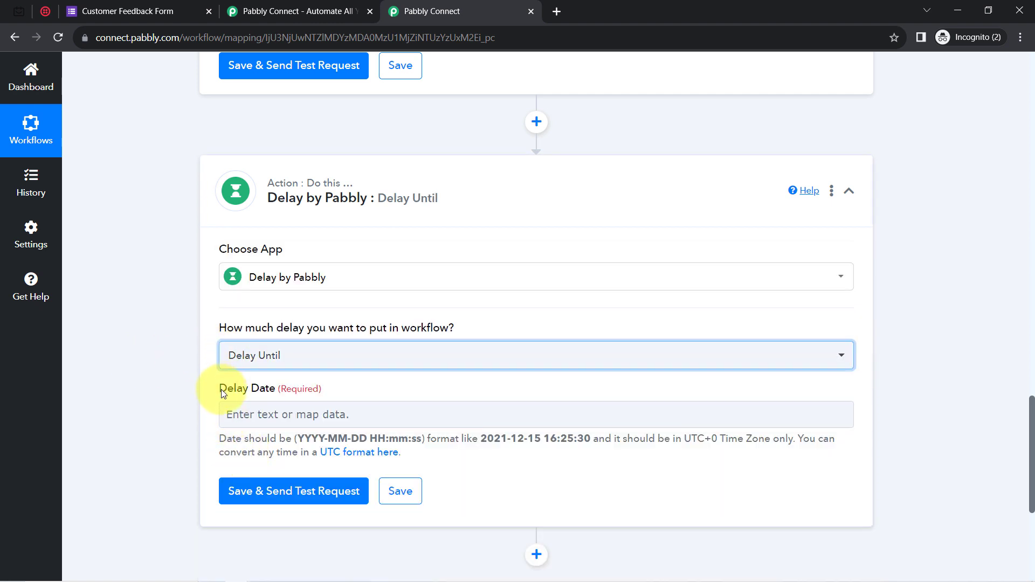
# Map step 3's Add/Subtract Time Result into the Delay Date field.
pyautogui.moveTo(221, 390); pyautogui.dragTo(268, 390)
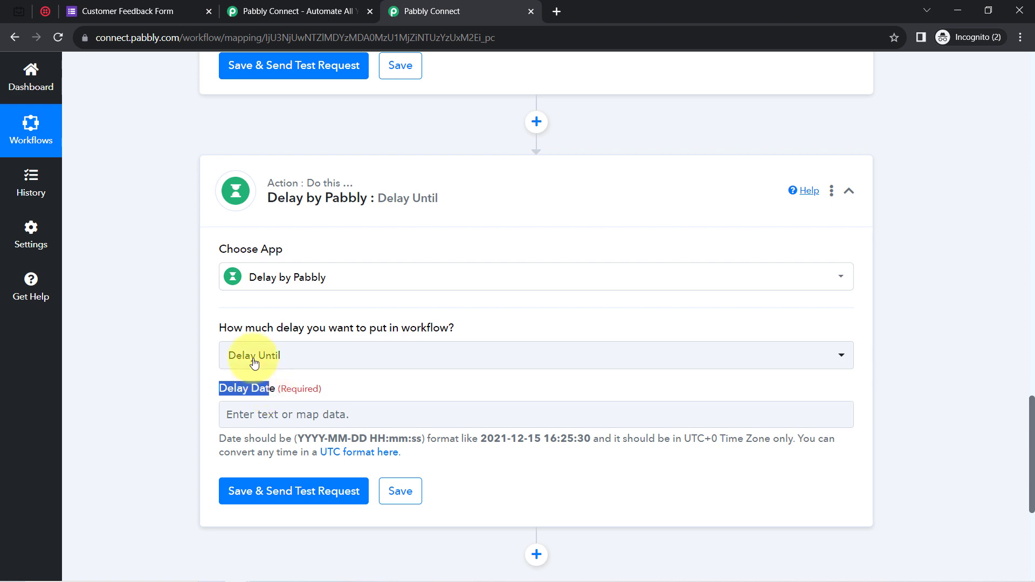
pyautogui.moveTo(372, 331)
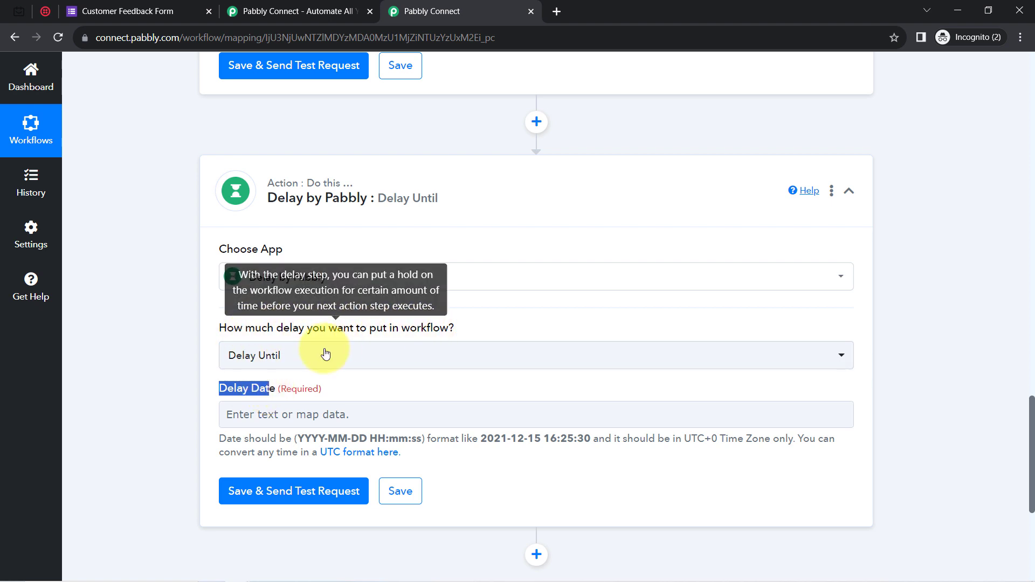
pyautogui.click(243, 414)
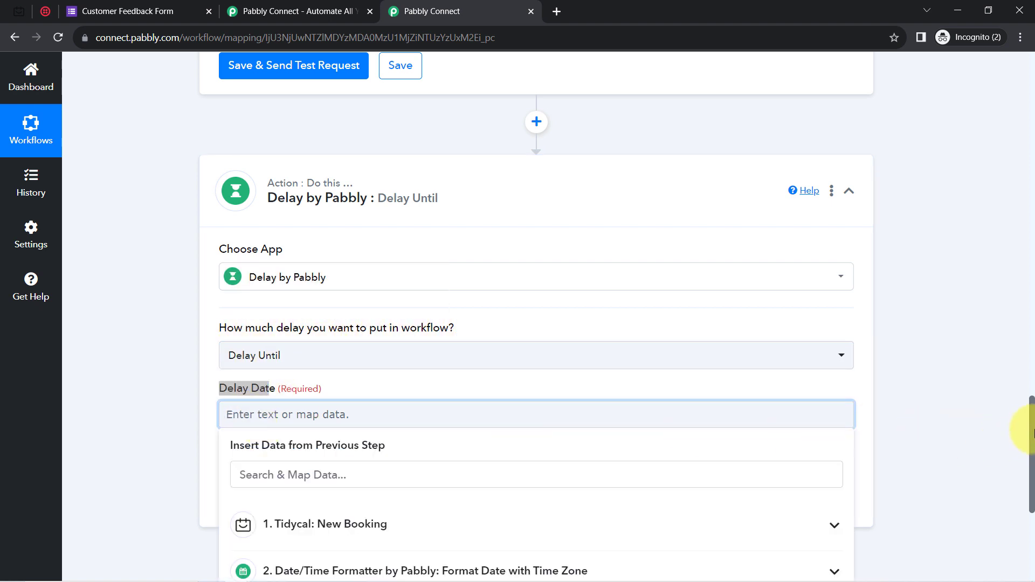
pyautogui.moveTo(1033, 425); pyautogui.dragTo(1023, 463)
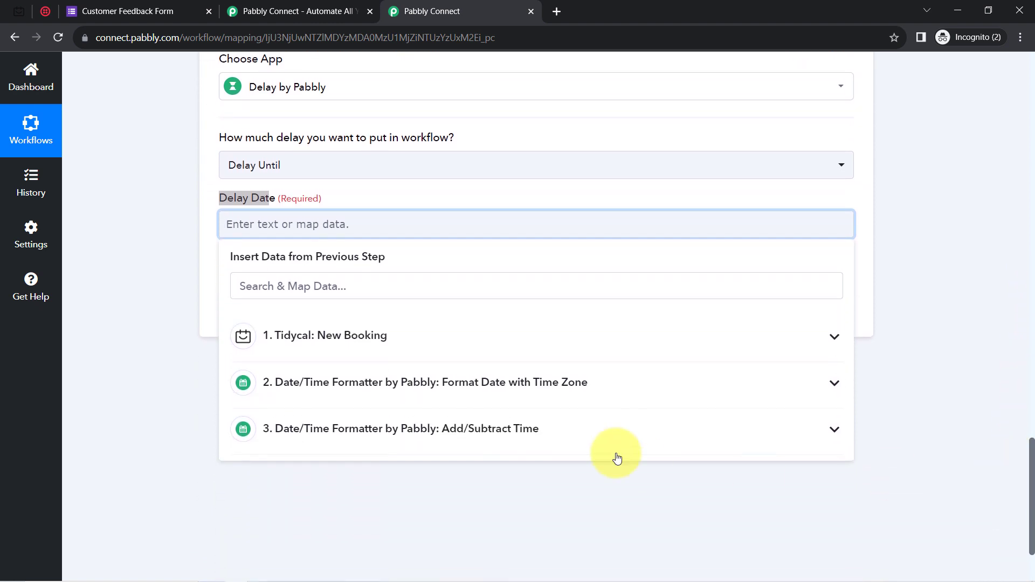
pyautogui.click(481, 430)
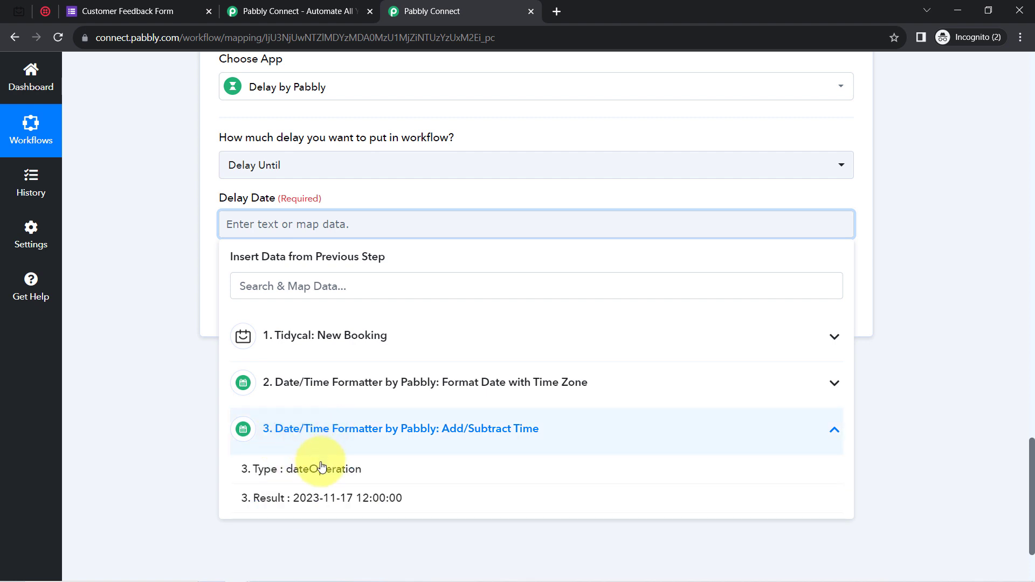
pyautogui.click(331, 499)
pyautogui.click(155, 241)
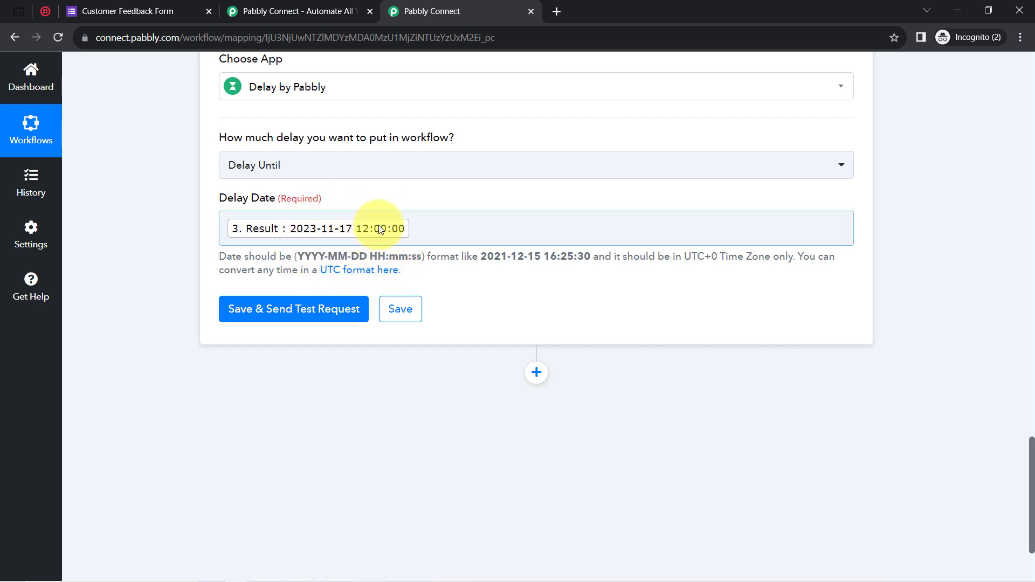
# Test the Delay step and compare its response with the help text's required date format.
pyautogui.click(264, 319)
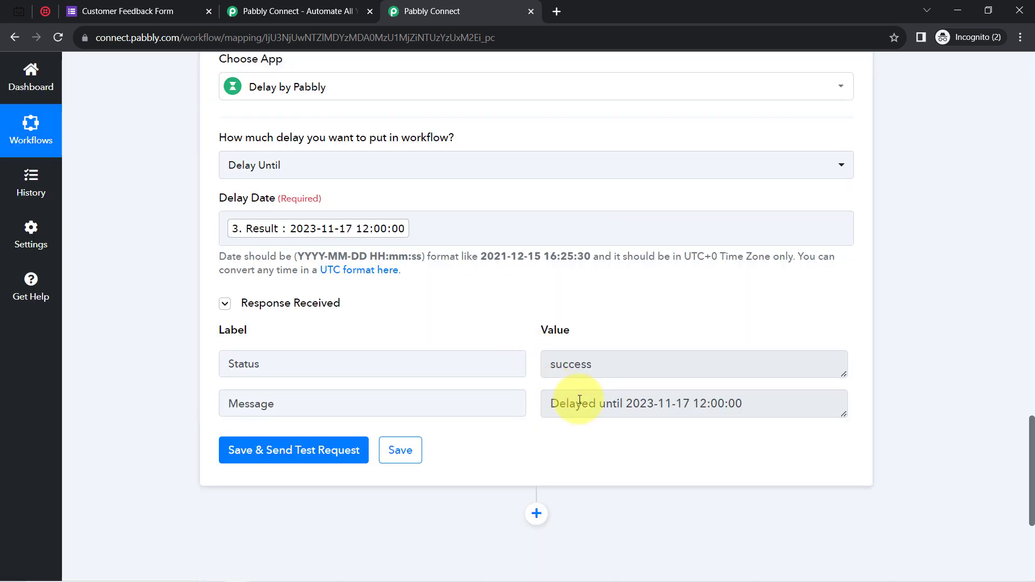
pyautogui.moveTo(551, 405); pyautogui.dragTo(751, 405)
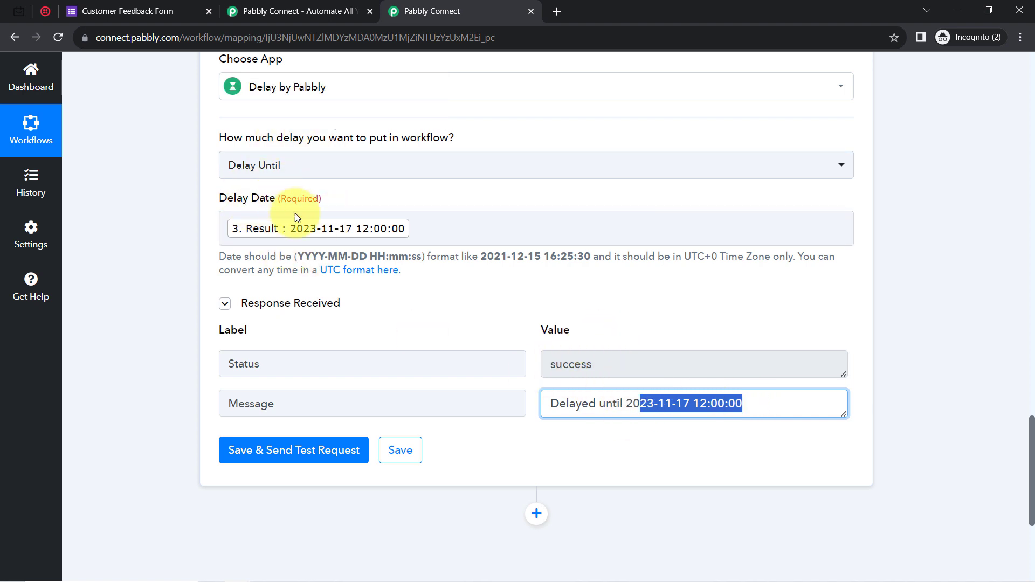
pyautogui.moveTo(295, 257); pyautogui.dragTo(410, 258)
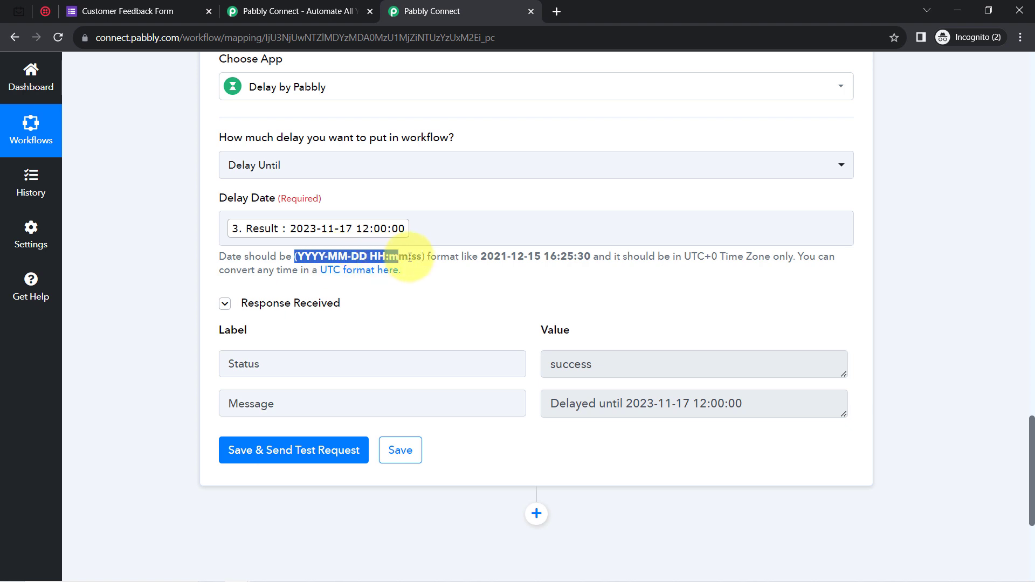
pyautogui.moveTo(473, 257); pyautogui.dragTo(584, 257)
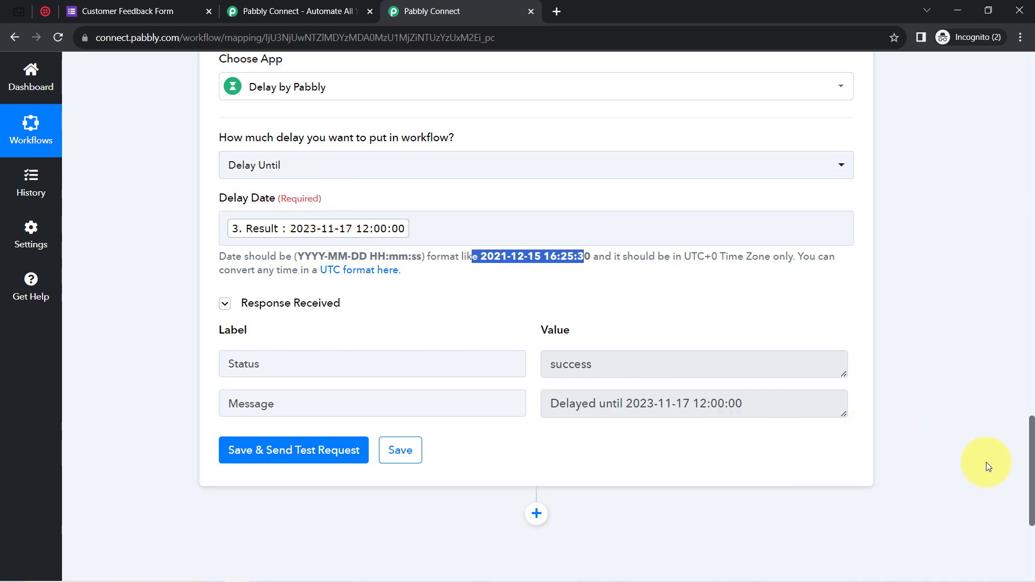
pyautogui.moveTo(1031, 498); pyautogui.dragTo(1002, 320)
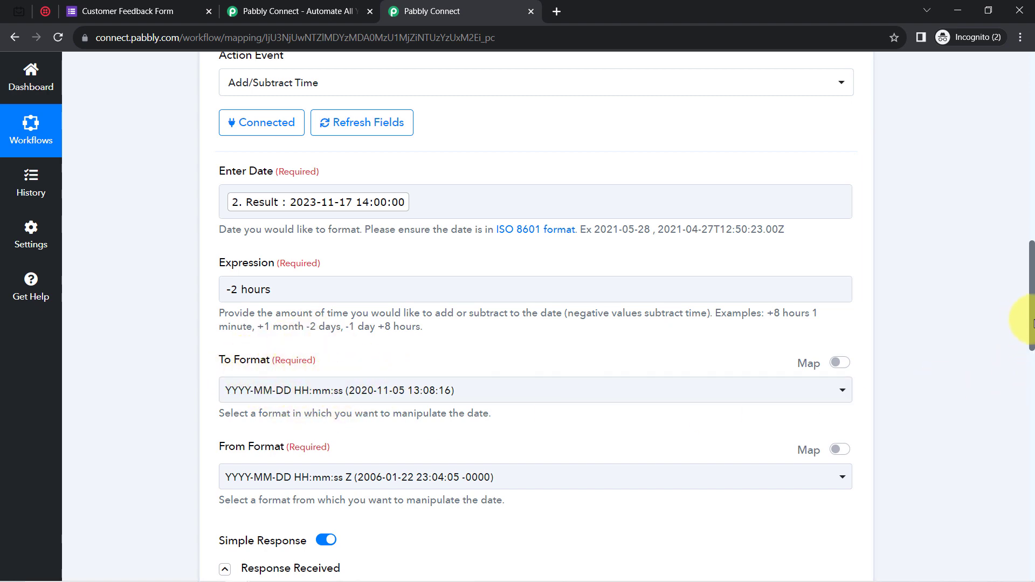
pyautogui.moveTo(1032, 323); pyautogui.dragTo(1031, 449)
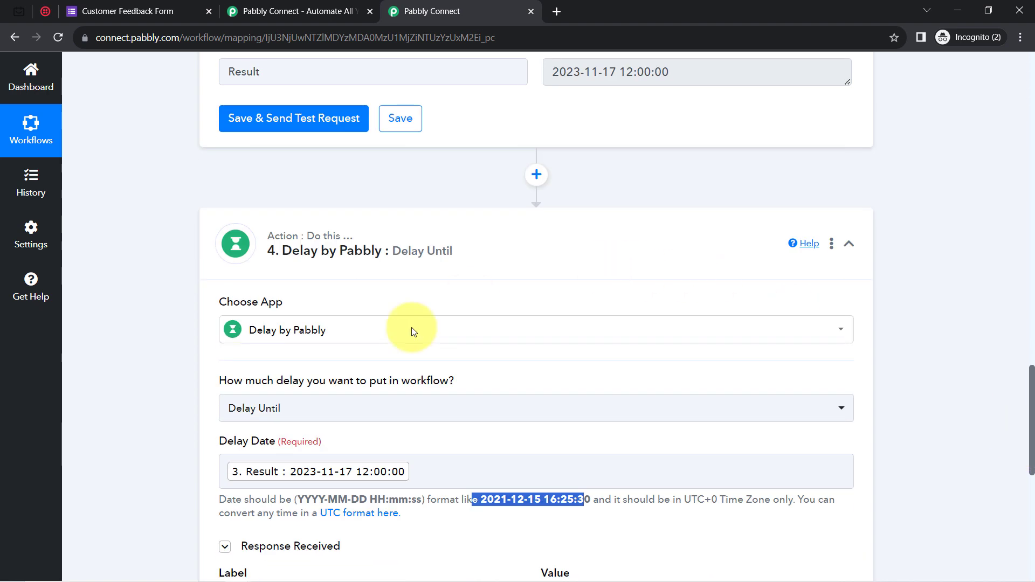
pyautogui.moveTo(292, 260)
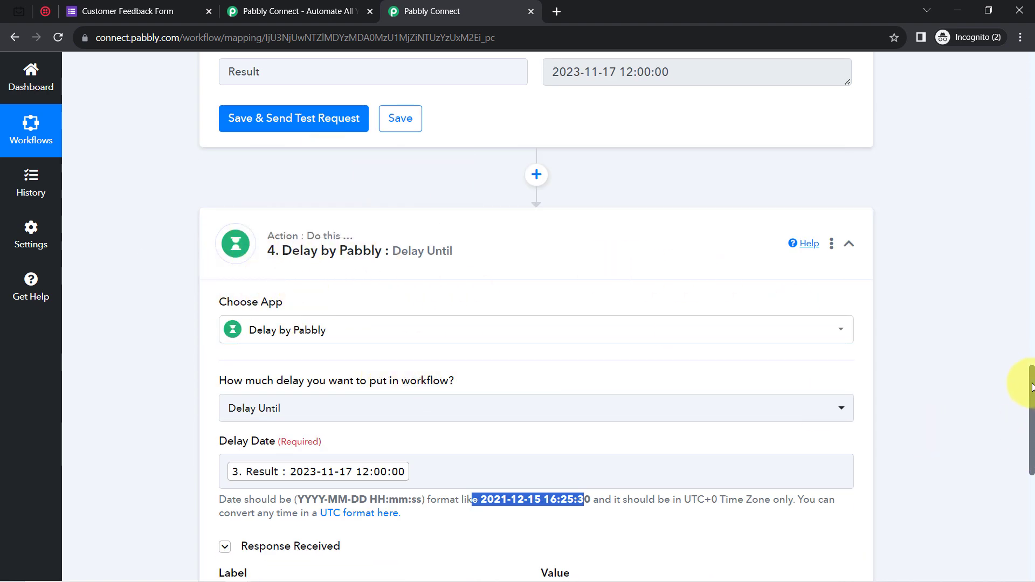
pyautogui.moveTo(1033, 386); pyautogui.dragTo(1031, 566)
pyautogui.moveTo(618, 199); pyautogui.dragTo(751, 199)
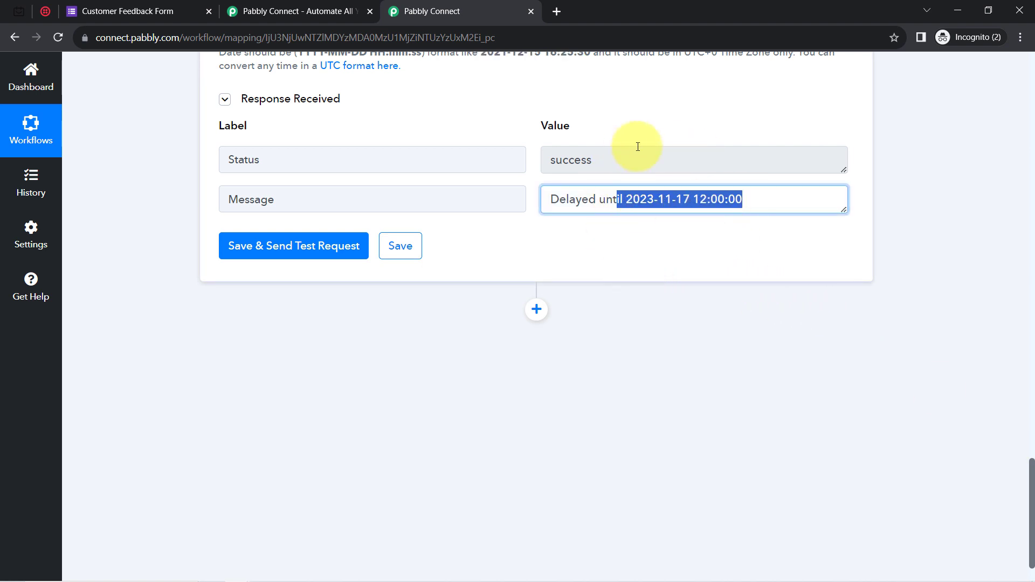
pyautogui.click(536, 309)
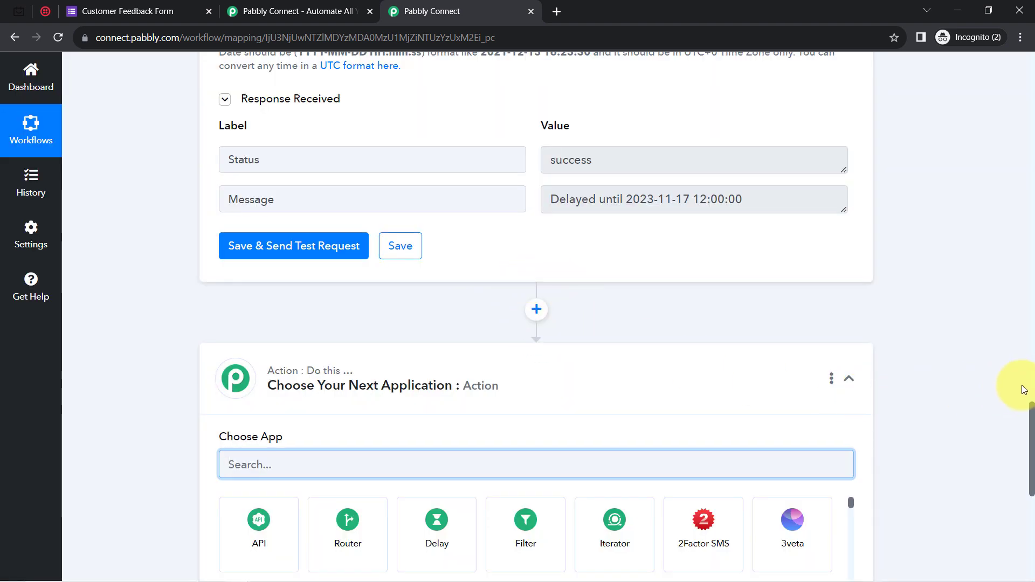
# Add a new action step below the Delay, search 'twil', and choose Twilio as its app.
pyautogui.moveTo(1030, 418); pyautogui.dragTo(1009, 450)
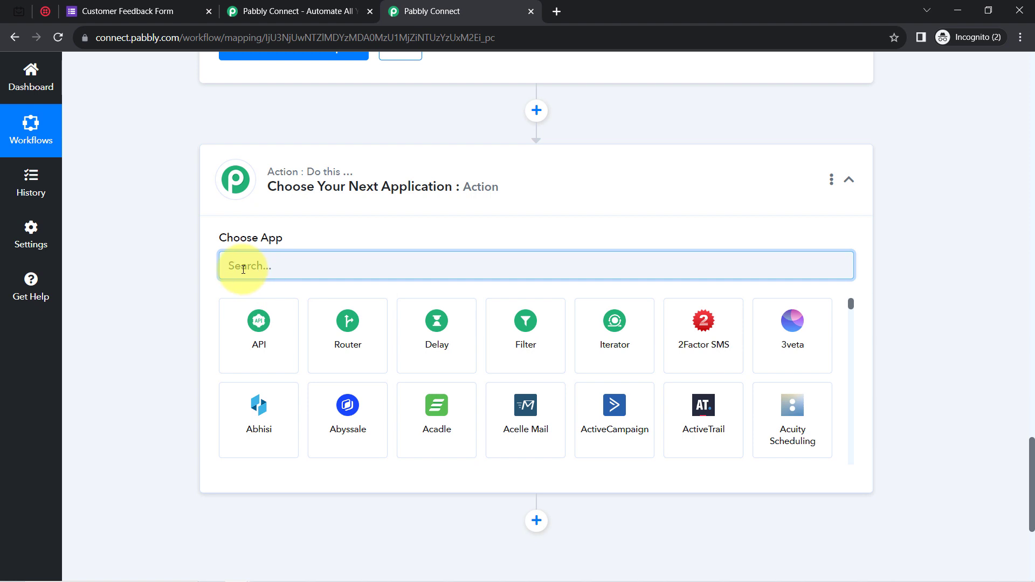
pyautogui.write('twi')
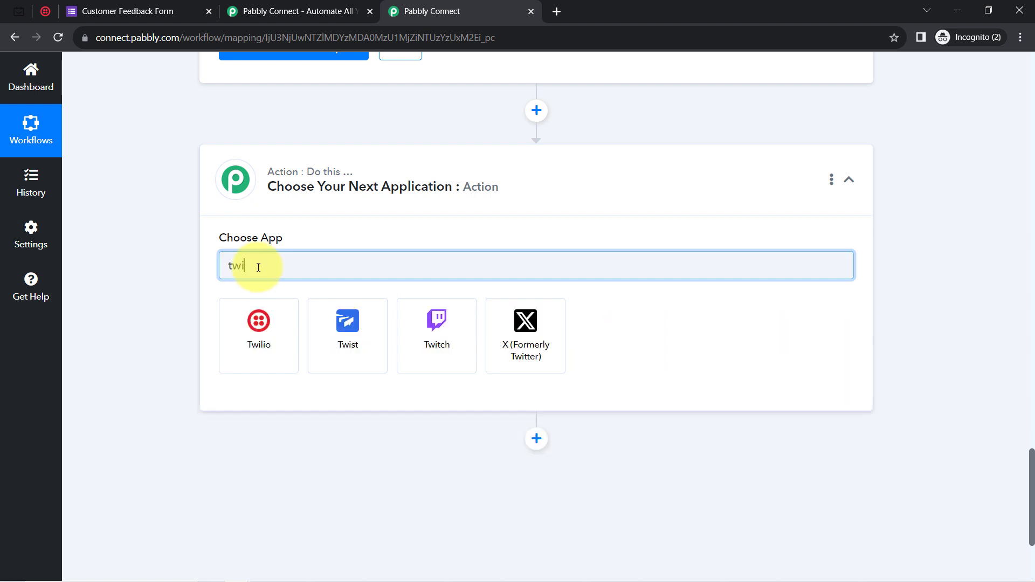
pyautogui.write('l')
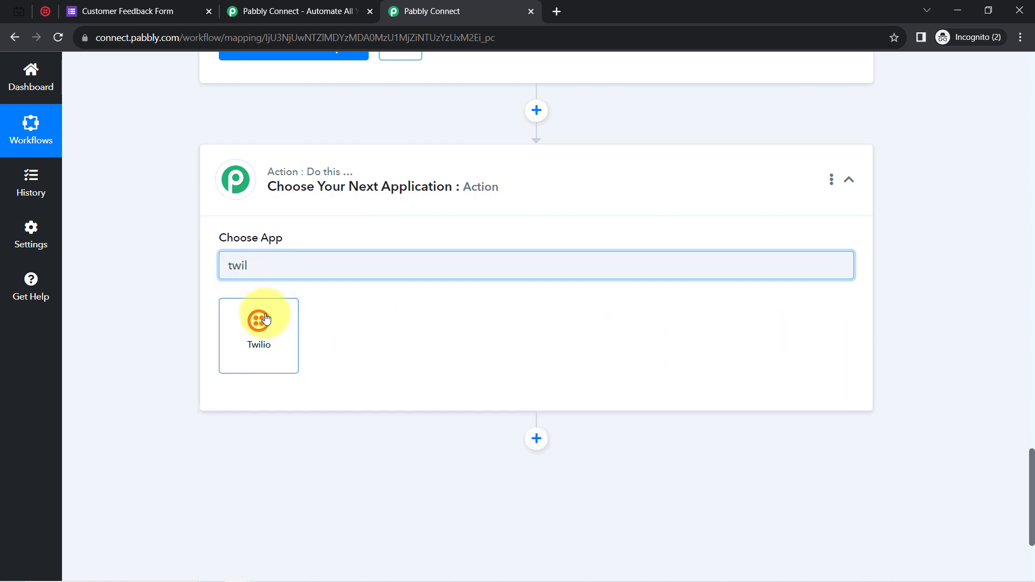
pyautogui.click(45, 11)
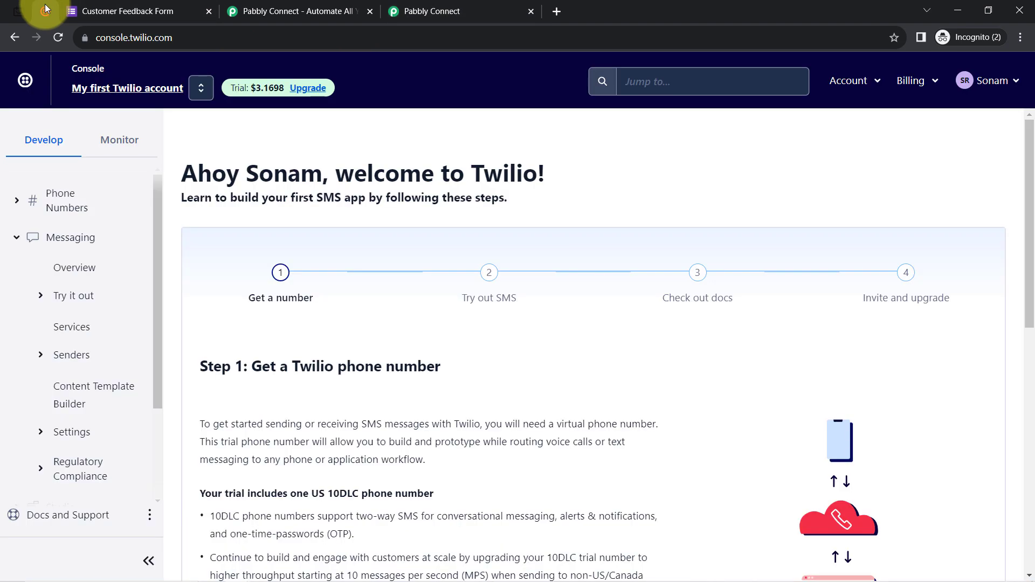
pyautogui.click(426, 11)
pyautogui.click(244, 324)
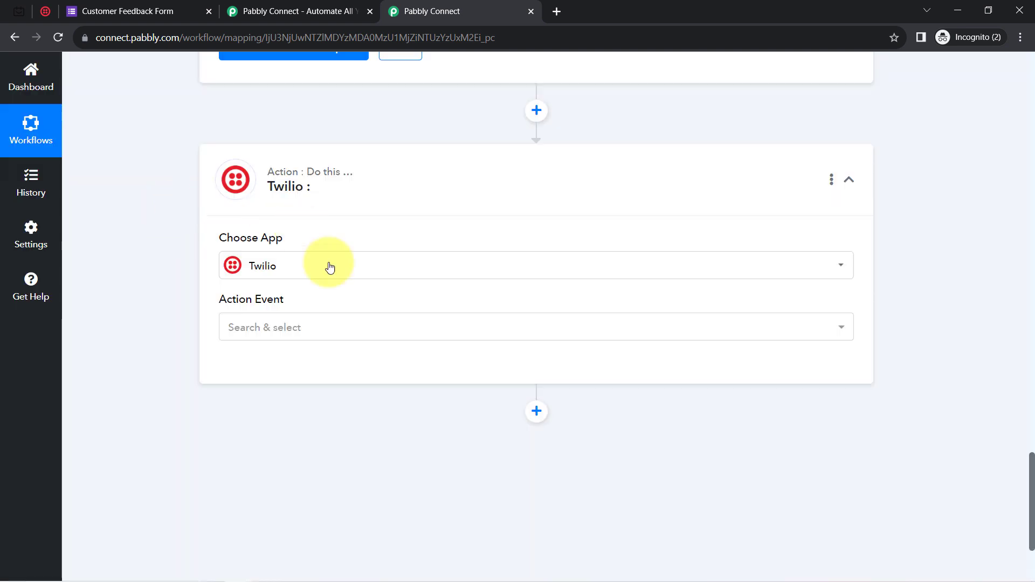
# Set the Twilio action event to Send SMS Message and start a new Twilio connection.
pyautogui.click(261, 335)
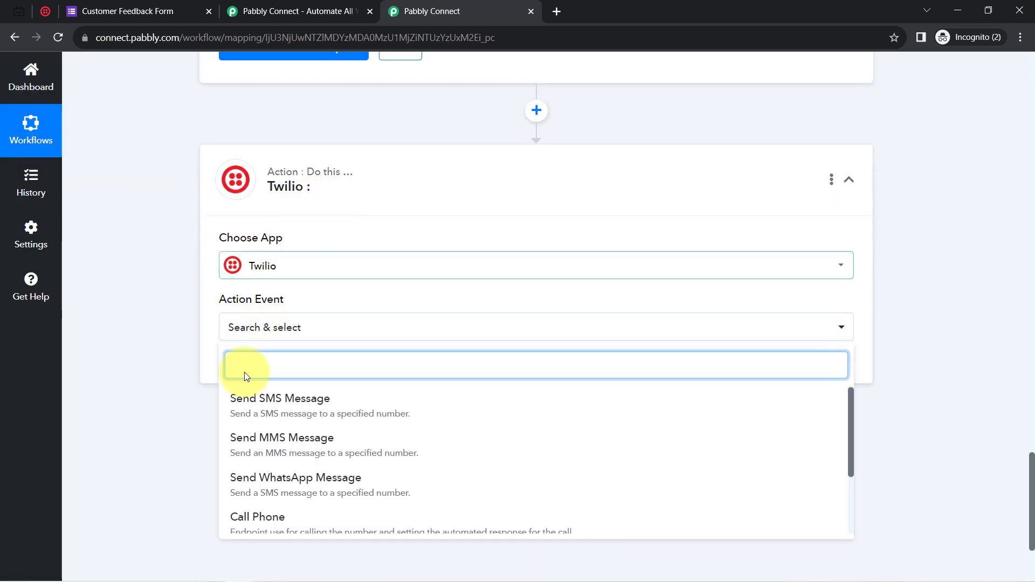
pyautogui.click(305, 409)
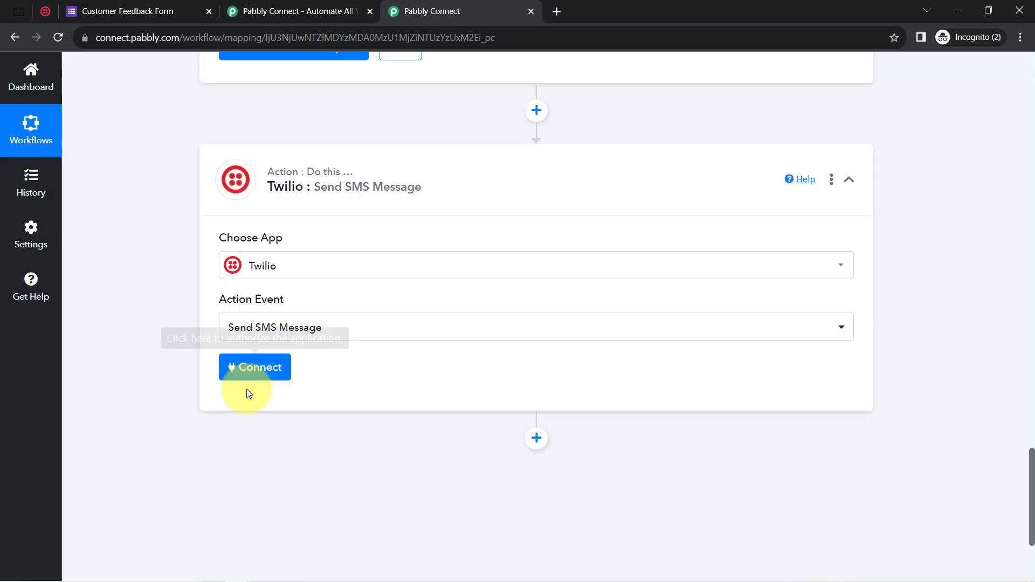
pyautogui.click(251, 376)
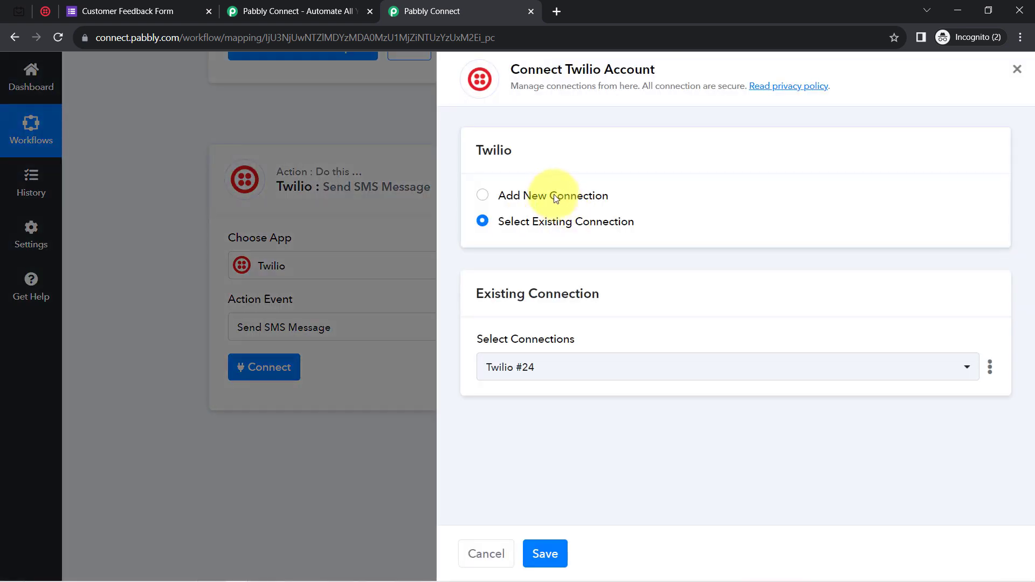
pyautogui.click(552, 195)
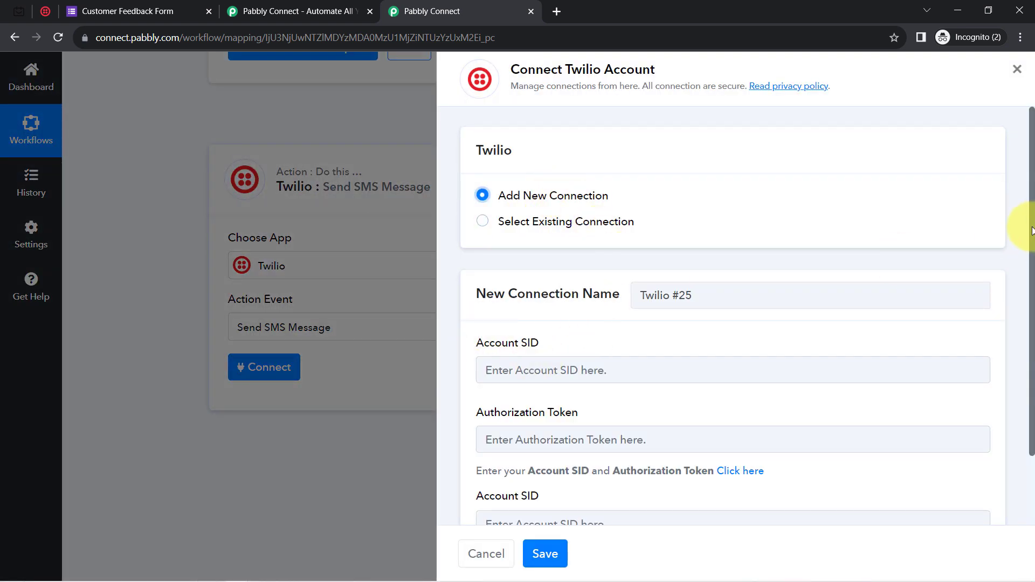
# Copy the Account SID and Auth Token from the Twilio console into the connection and save it.
pyautogui.moveTo(1031, 230); pyautogui.dragTo(1008, 300)
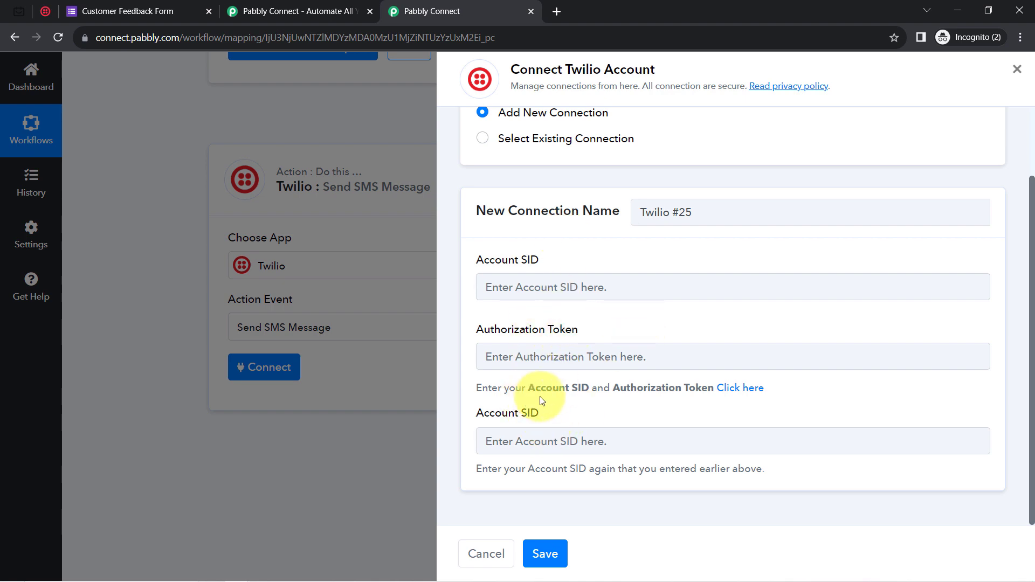
pyautogui.click(45, 11)
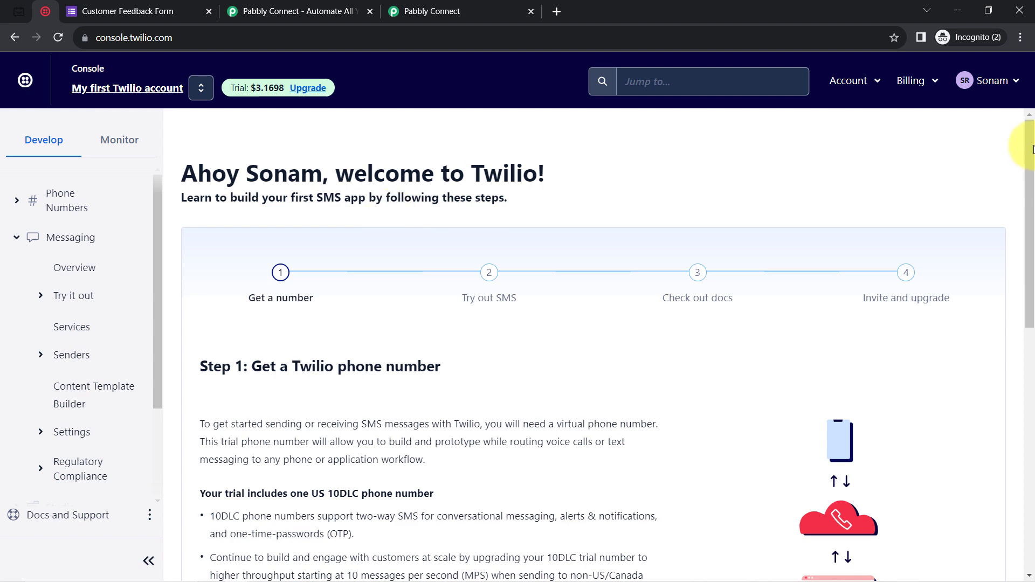
pyautogui.moveTo(1033, 150); pyautogui.dragTo(1012, 439)
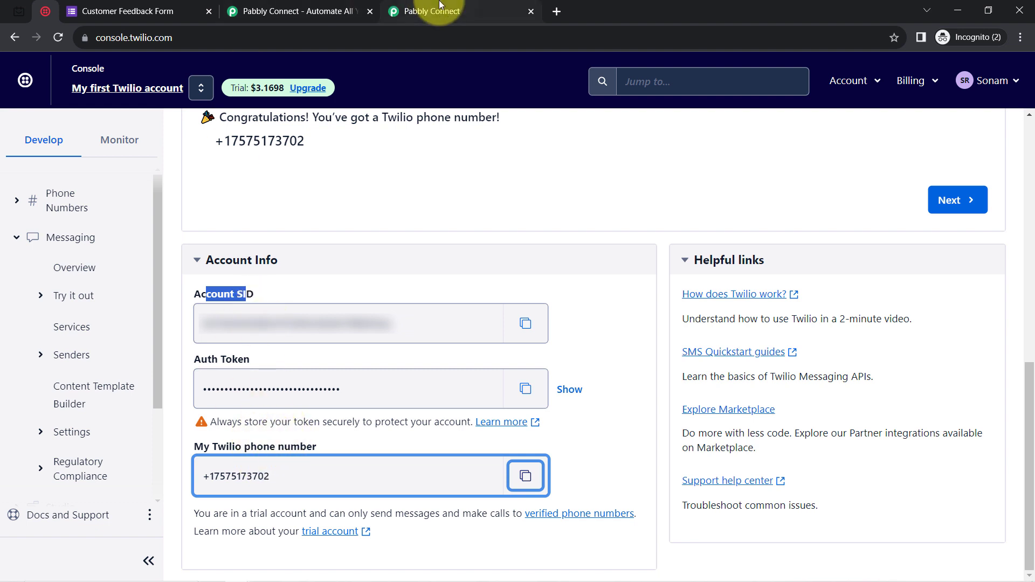
pyautogui.click(524, 326)
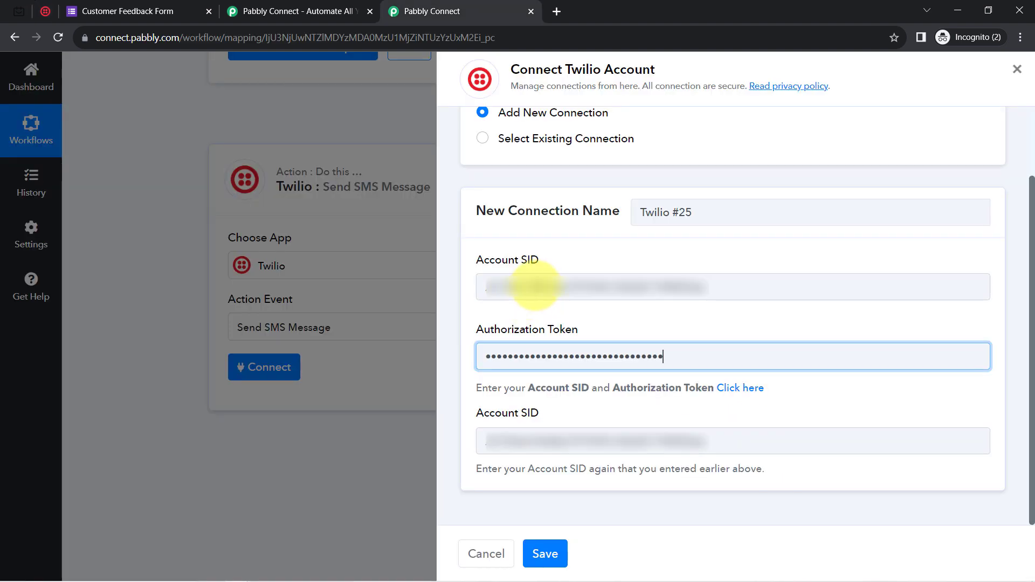
pyautogui.click(554, 553)
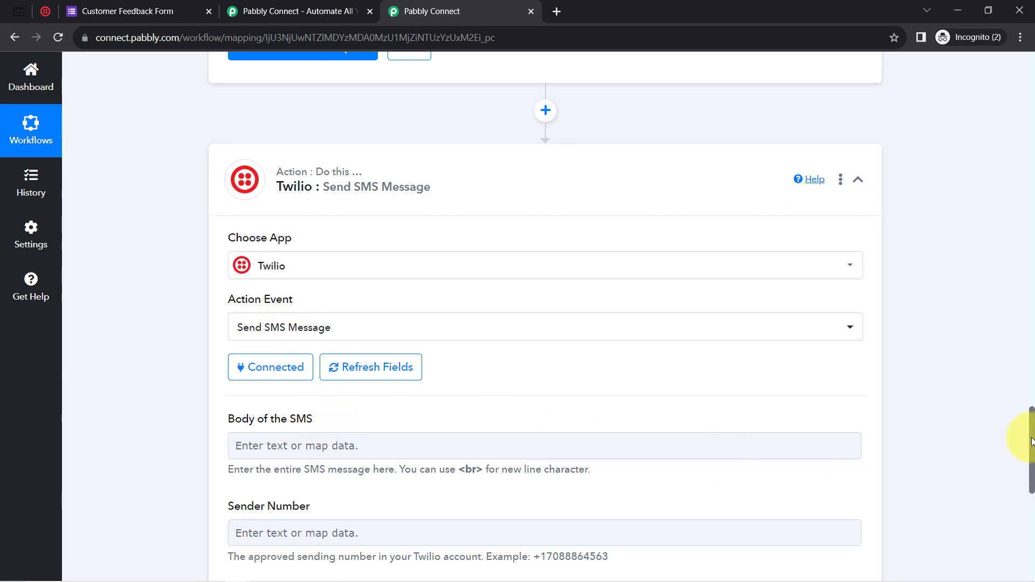
# Review the SMS body help text, then copy the first reminder message from the notes file.
pyautogui.moveTo(1032, 442); pyautogui.dragTo(1031, 480)
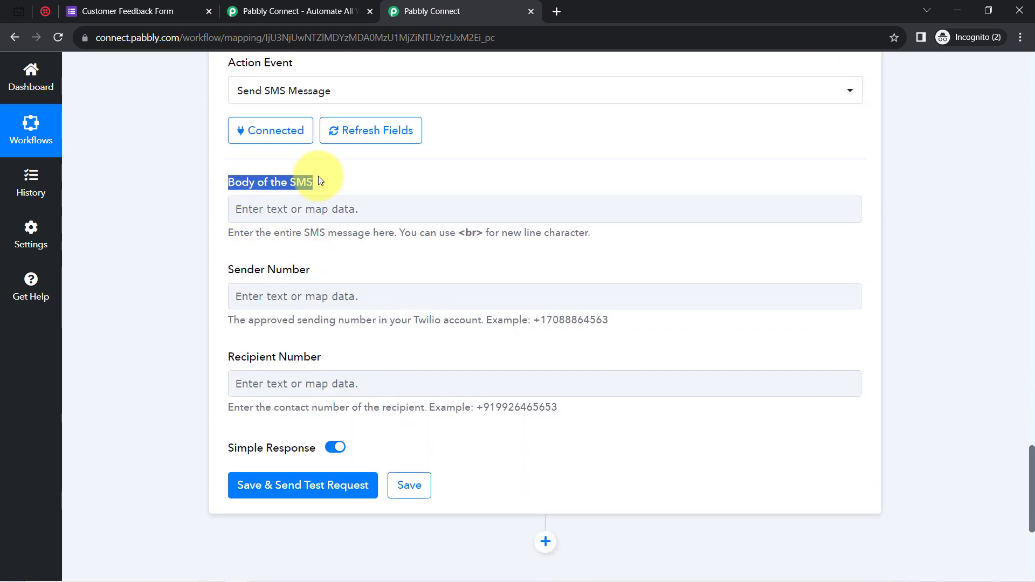
pyautogui.moveTo(240, 233); pyautogui.dragTo(349, 236)
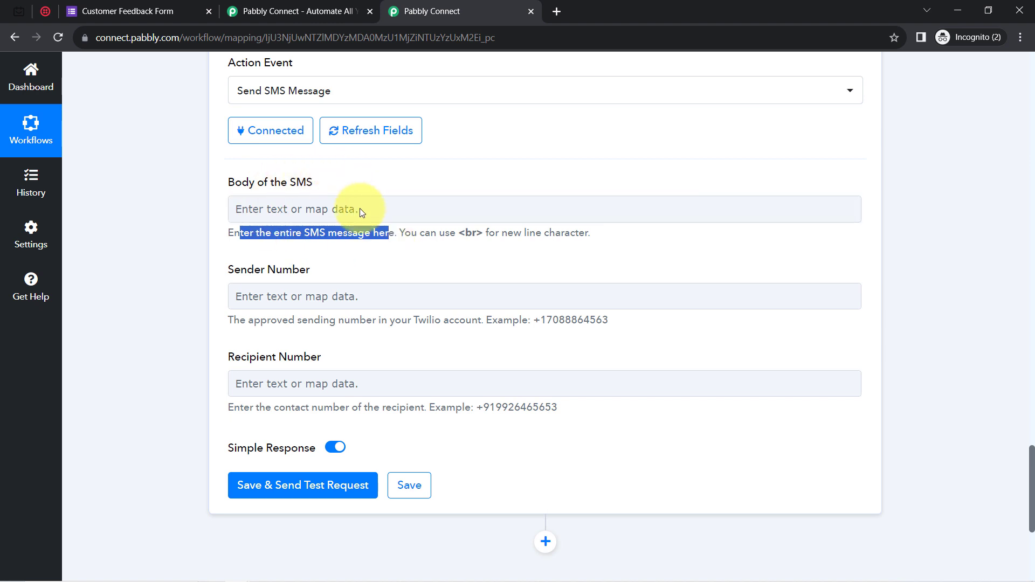
pyautogui.click(343, 416)
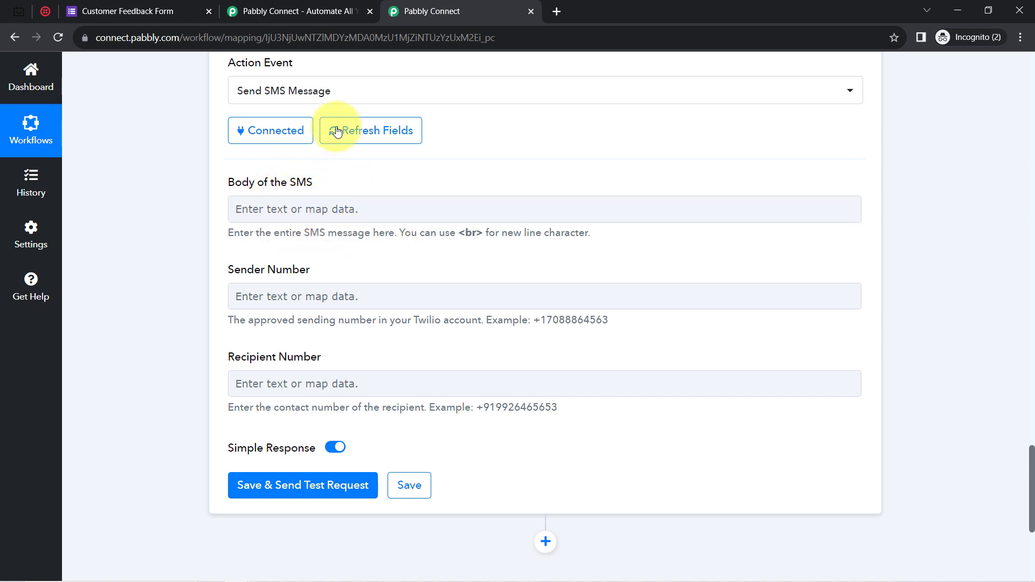
pyautogui.click(258, 576)
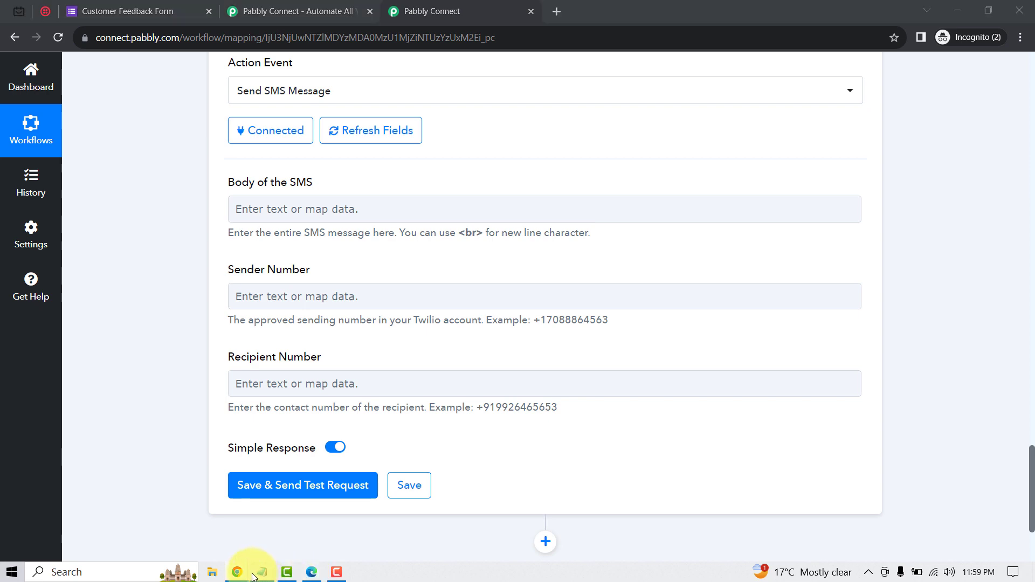
pyautogui.click(203, 284)
pyautogui.moveTo(213, 263); pyautogui.dragTo(119, 141)
pyautogui.hotkey('ctrl', 'c')
pyautogui.click(107, 145)
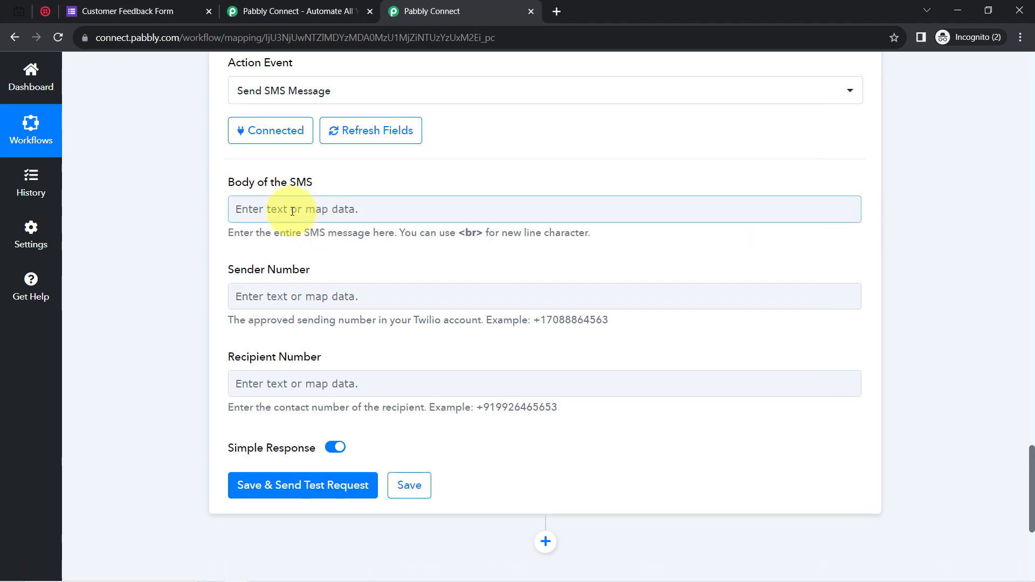
# Paste the reminder into the SMS body, split it into lines, and replace the brackets after Hello with a comma.
pyautogui.click(268, 208)
pyautogui.hotkey('ctrl', 'v')
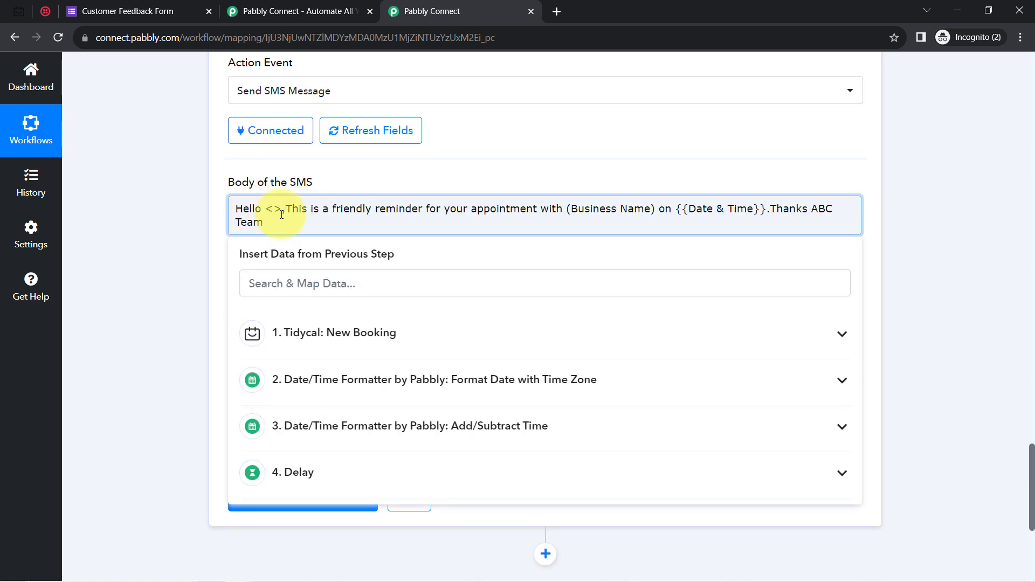
pyautogui.press('Return')
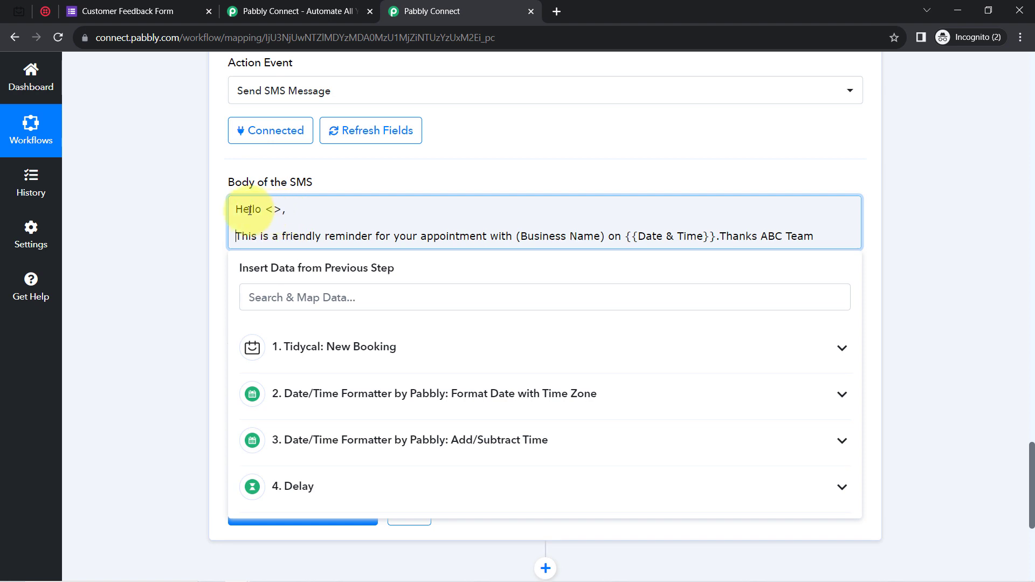
pyautogui.moveTo(265, 214); pyautogui.dragTo(284, 213)
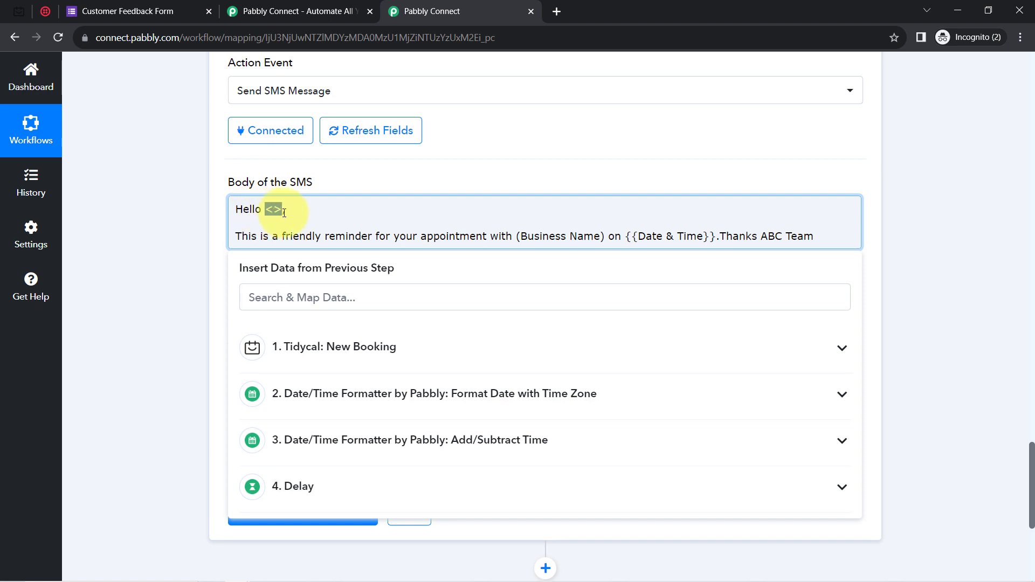
pyautogui.write(',')
pyautogui.press('Left')
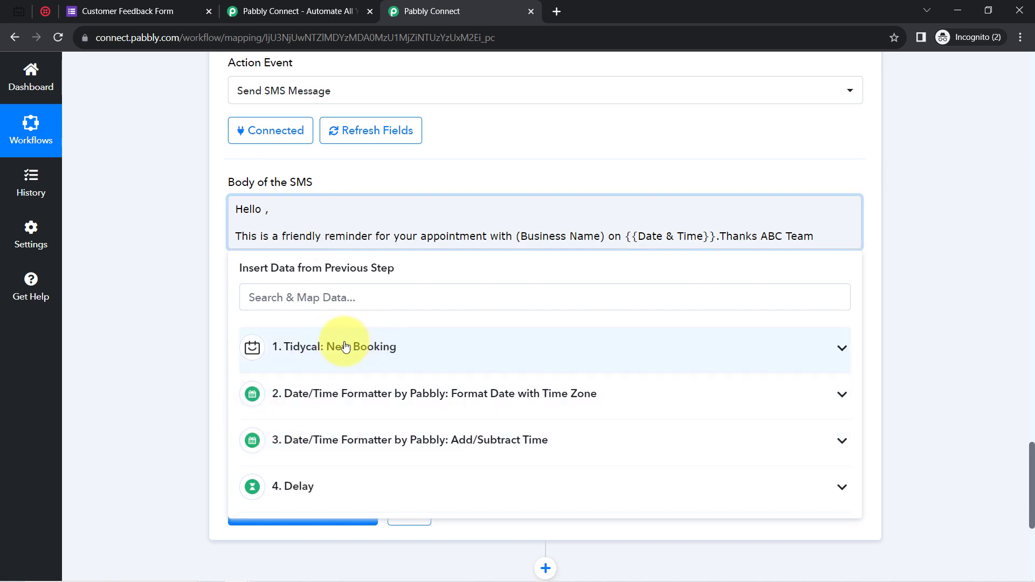
# Map TidyCal's Res1 Contact Name after 'Hello' by searching 'dum' in the booking data.
pyautogui.click(386, 349)
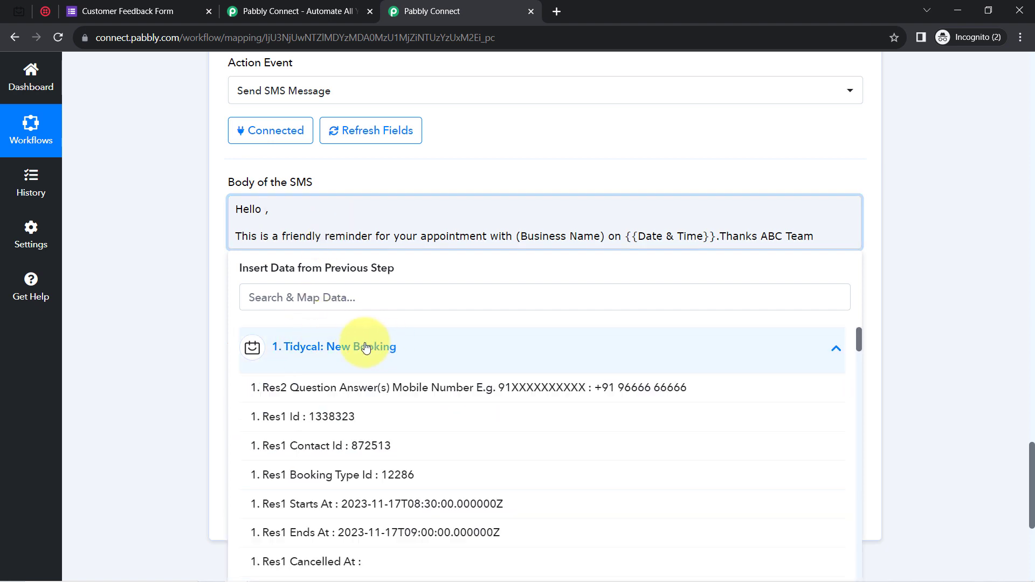
pyautogui.click(252, 292)
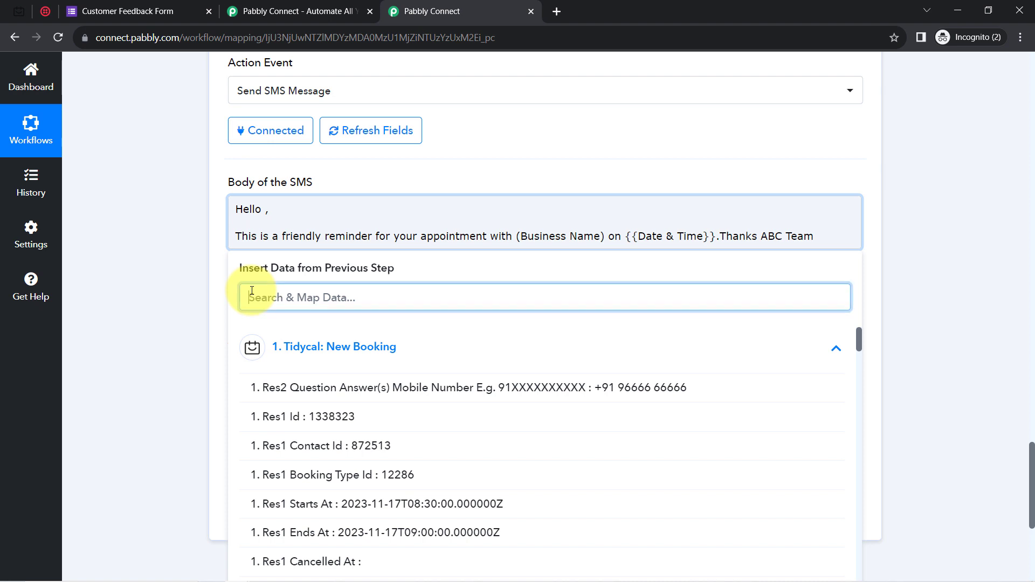
pyautogui.write('dum')
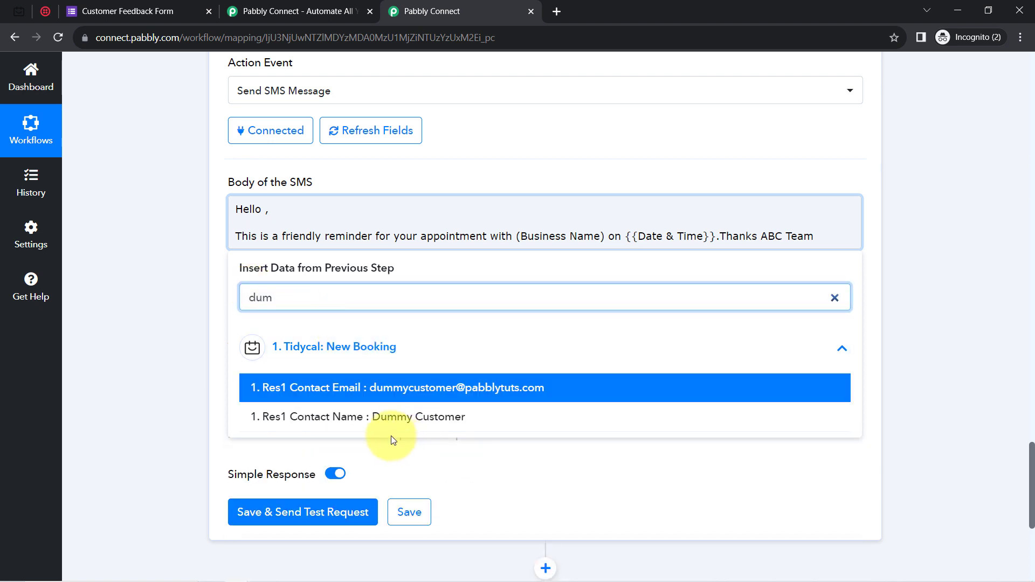
pyautogui.click(347, 419)
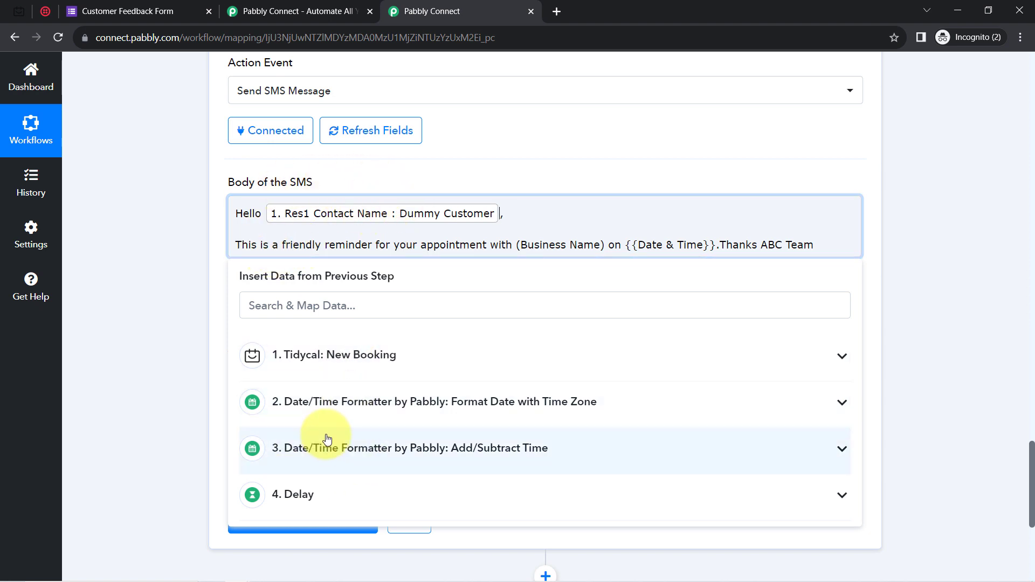
pyautogui.click(177, 260)
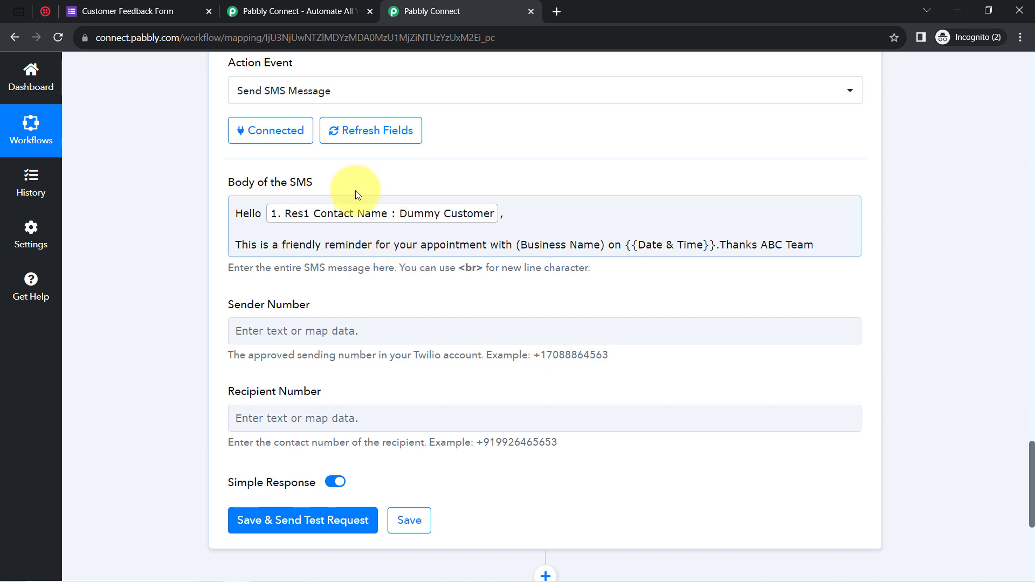
pyautogui.moveTo(258, 245); pyautogui.dragTo(773, 249)
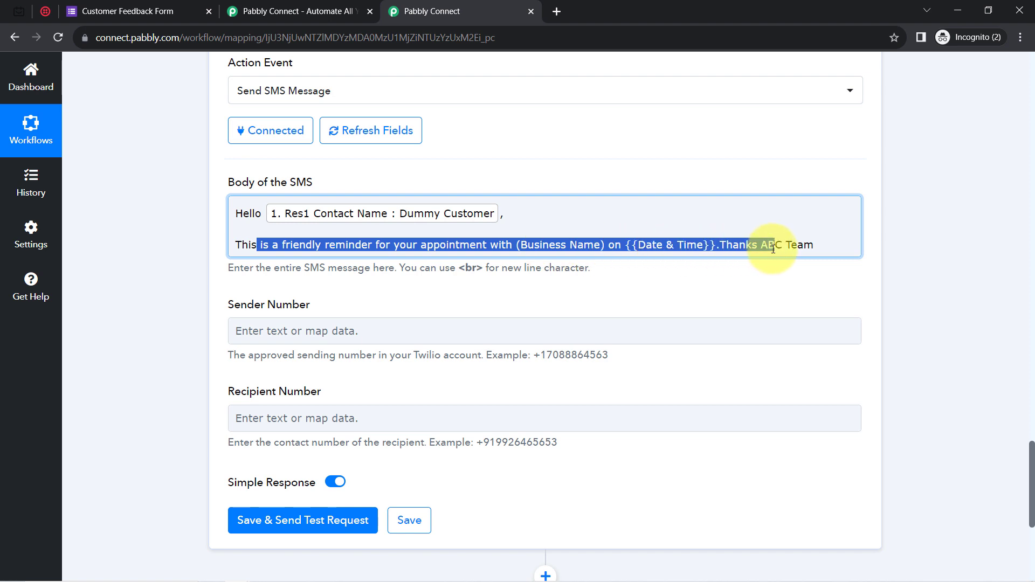
# Put Thanks and ABC Team on separate lines, replace (Business Name) with Salon, and delete {{Date & Time}}.
pyautogui.click(721, 248)
pyautogui.press('Return')
pyautogui.press('Return')
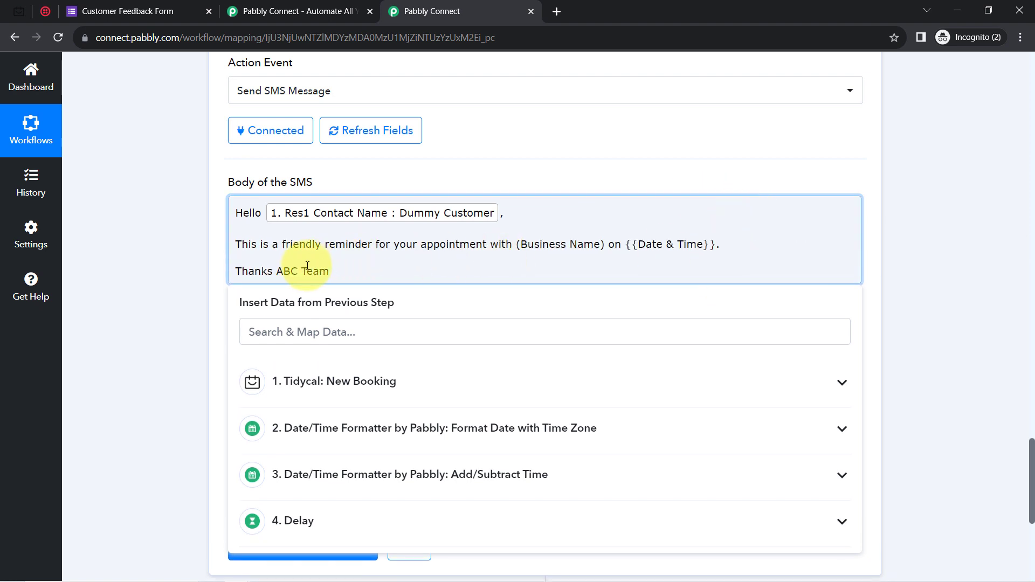
pyautogui.click(276, 270)
pyautogui.press('Return')
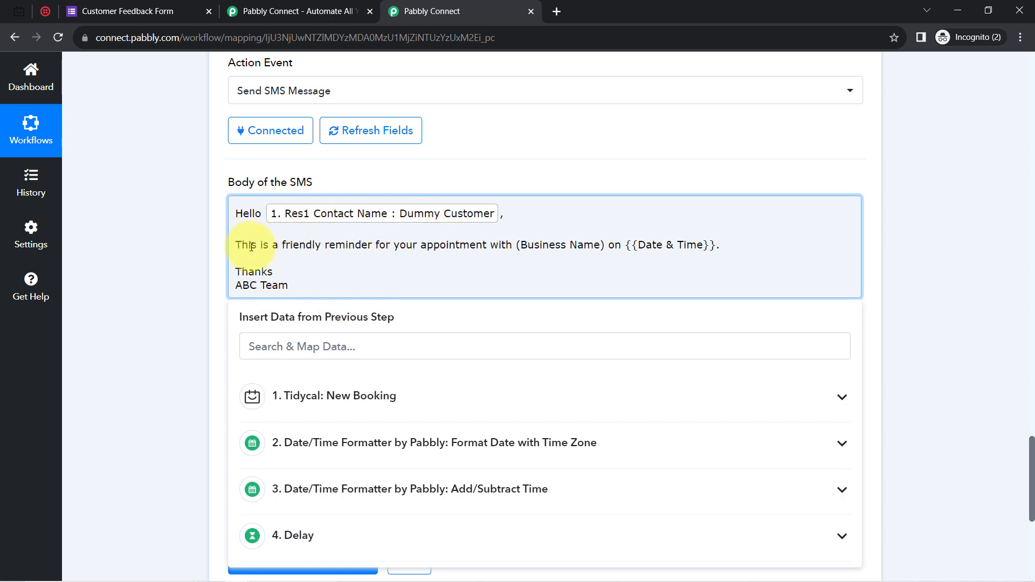
pyautogui.moveTo(252, 246); pyautogui.dragTo(609, 245)
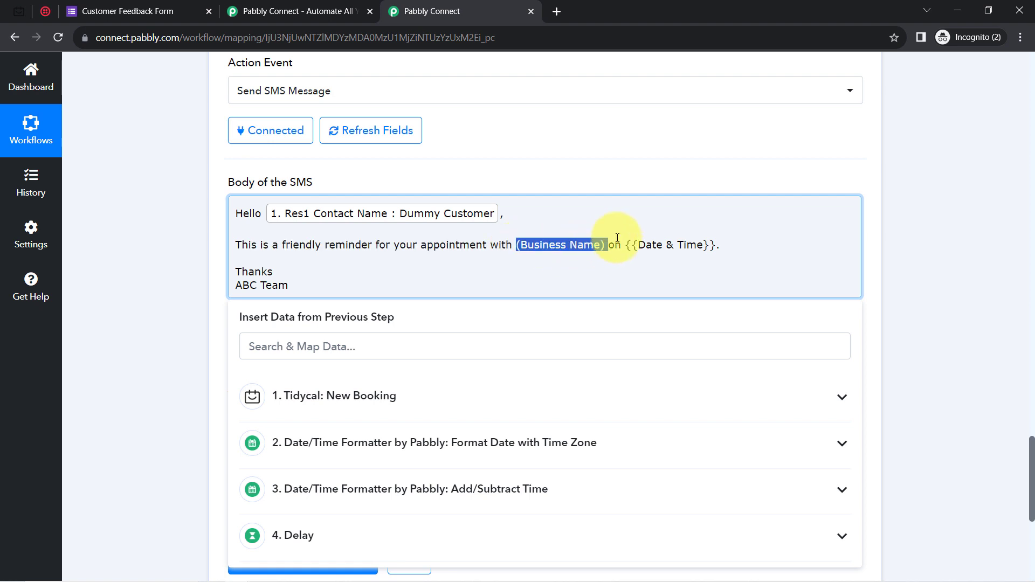
pyautogui.write('Salon')
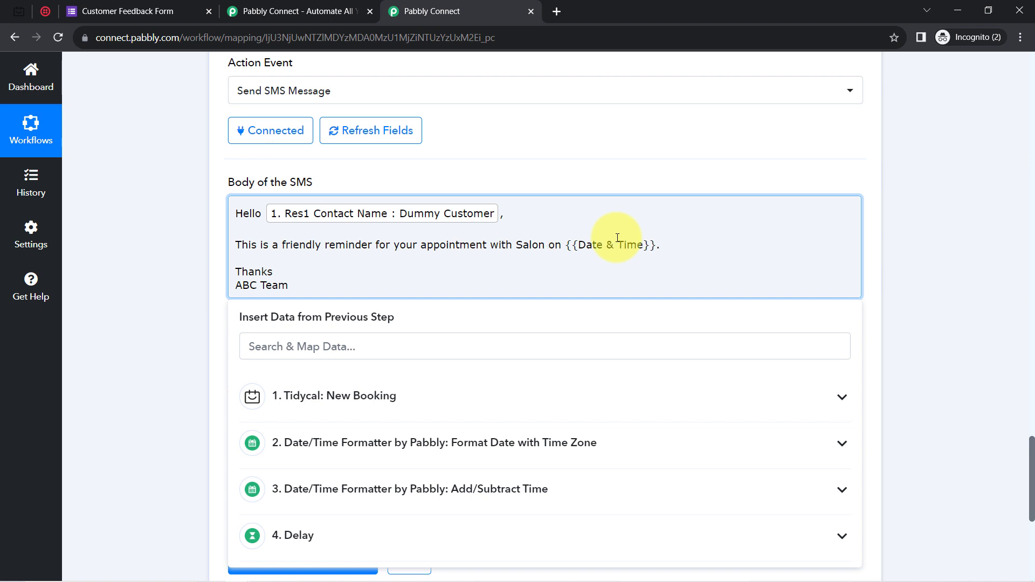
pyautogui.hotkey('shift', 'Right')
pyautogui.hotkey('shift', 'Right')
pyautogui.hotkey('shift', 'Right')
pyautogui.hotkey('shift', 'Right')
pyautogui.hotkey('shift', 'Right')
pyautogui.hotkey('shift', 'Right')
pyautogui.hotkey('shift', 'Right')
pyautogui.hotkey('shift', 'Right')
pyautogui.hotkey('shift', 'Right')
pyautogui.hotkey('shift', 'Right')
pyautogui.hotkey('shift', 'Right')
pyautogui.hotkey('shift', 'Right')
pyautogui.hotkey('shift', 'Right')
pyautogui.hotkey('shift', 'Right')
pyautogui.hotkey('shift', 'Right')
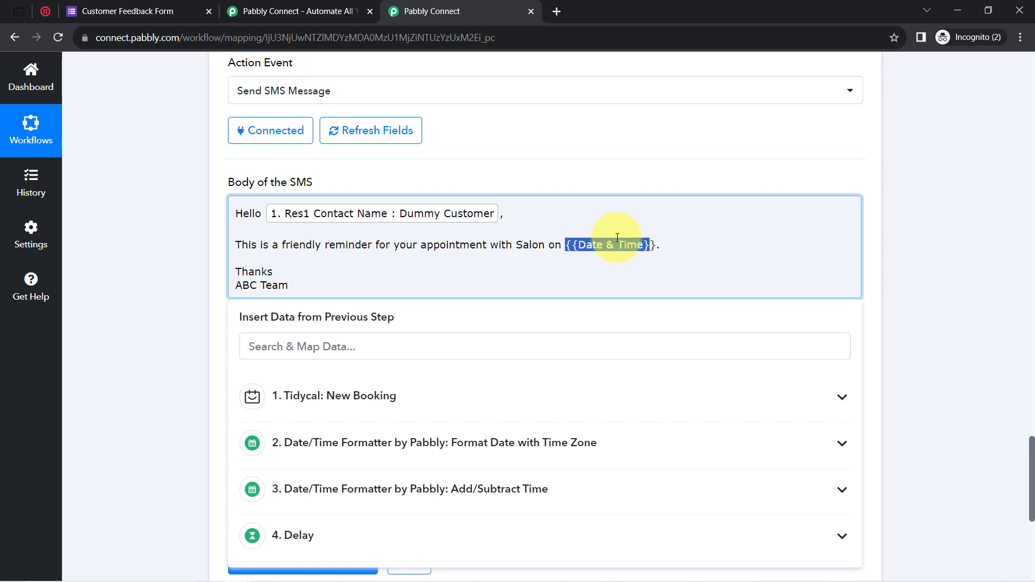
pyautogui.press('BackSpace')
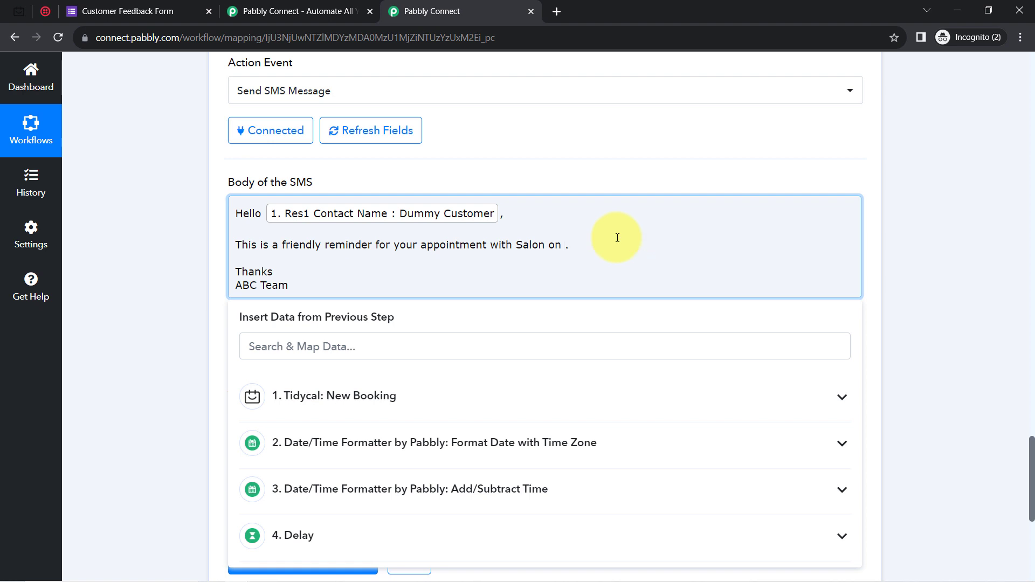
pyautogui.click(377, 396)
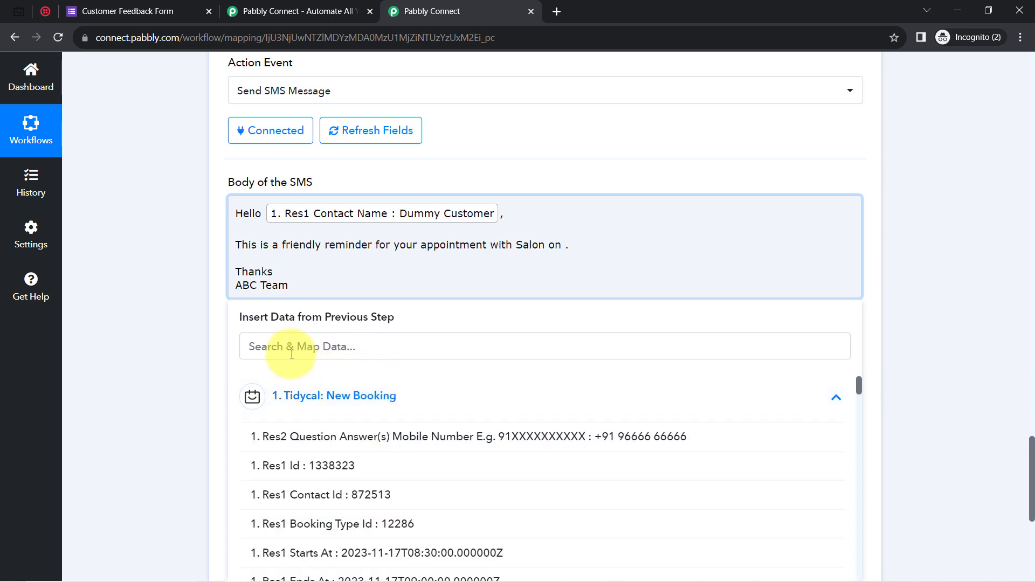
pyautogui.click(284, 348)
pyautogui.write('st')
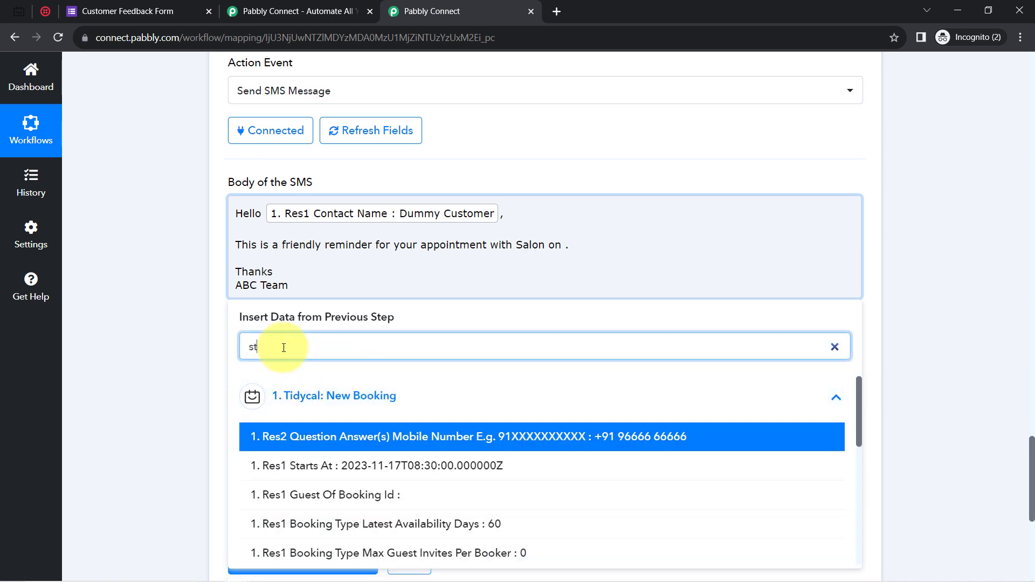
pyautogui.write('a')
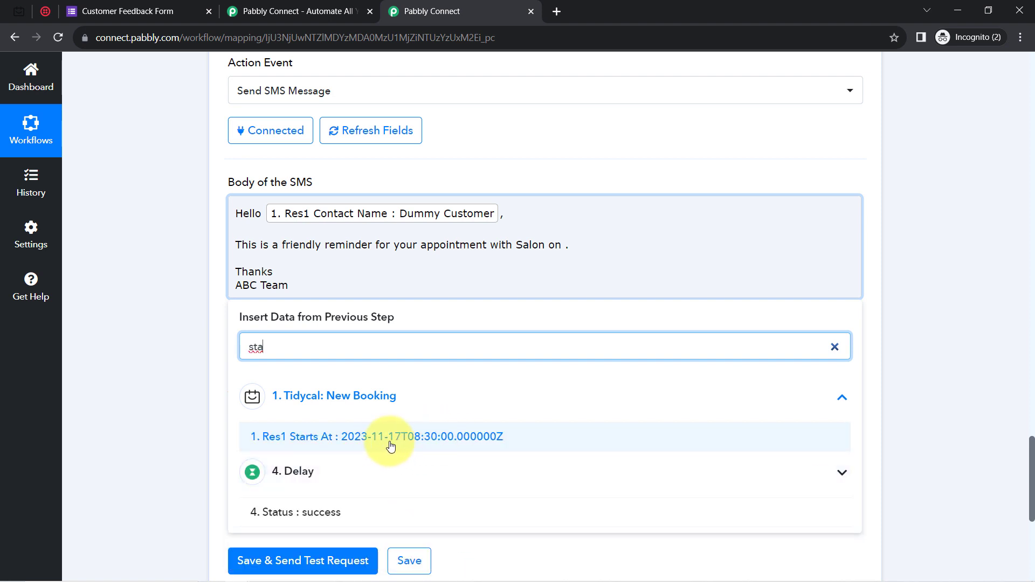
pyautogui.click(426, 444)
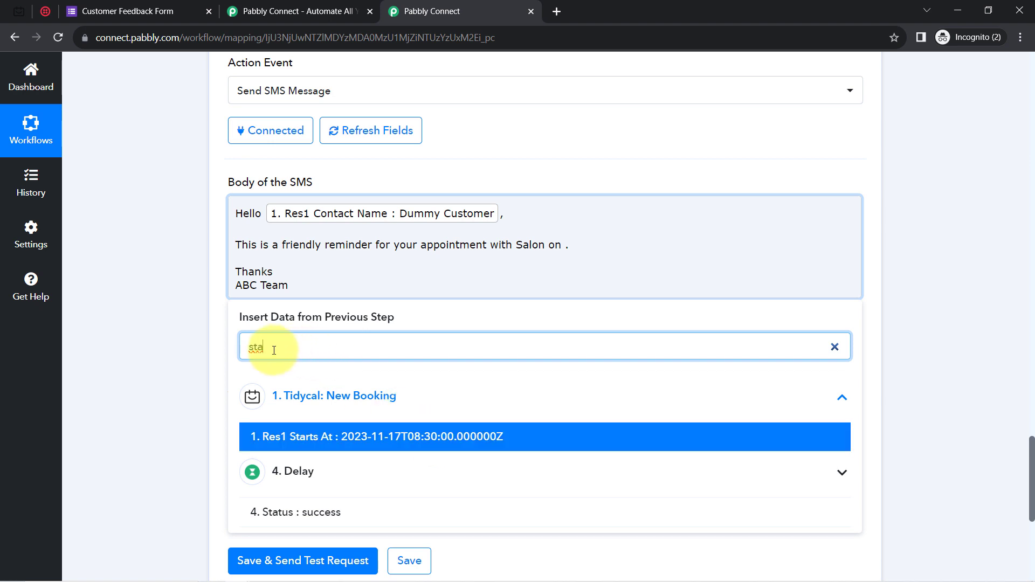
pyautogui.press('BackSpace')
pyautogui.press('BackSpace')
pyautogui.press('BackSpace')
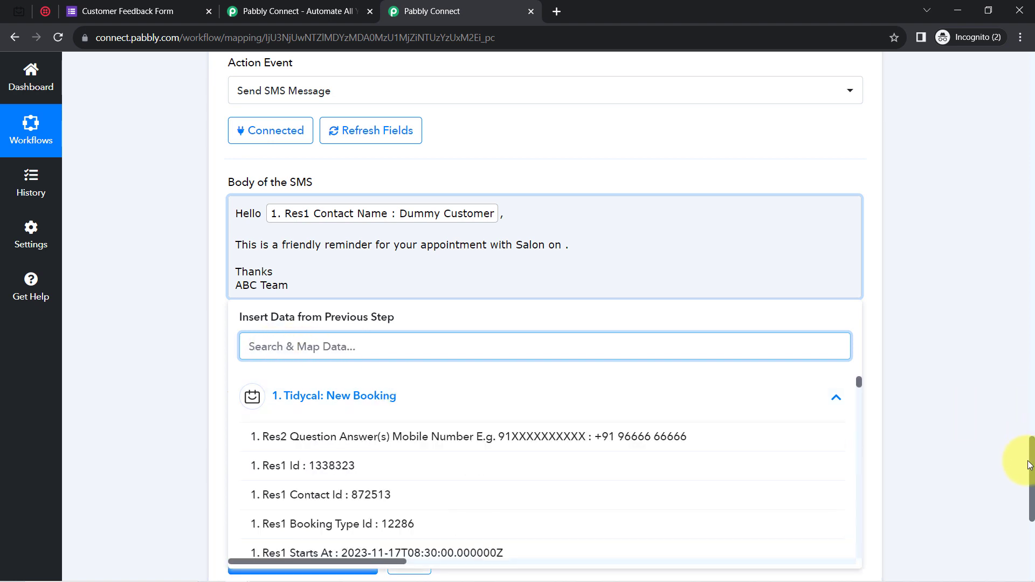
pyautogui.moveTo(1030, 465); pyautogui.dragTo(1029, 474)
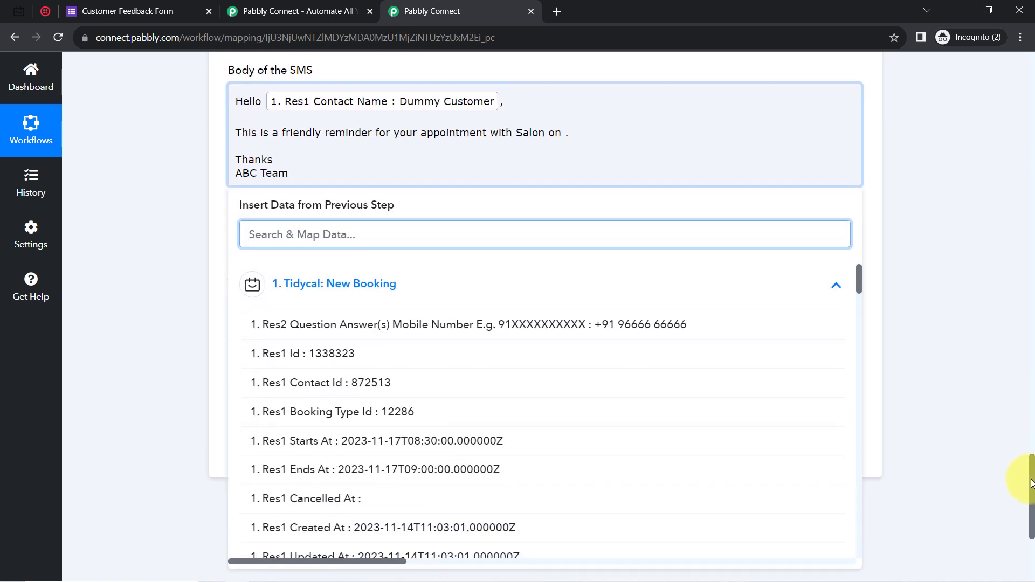
pyautogui.click(362, 296)
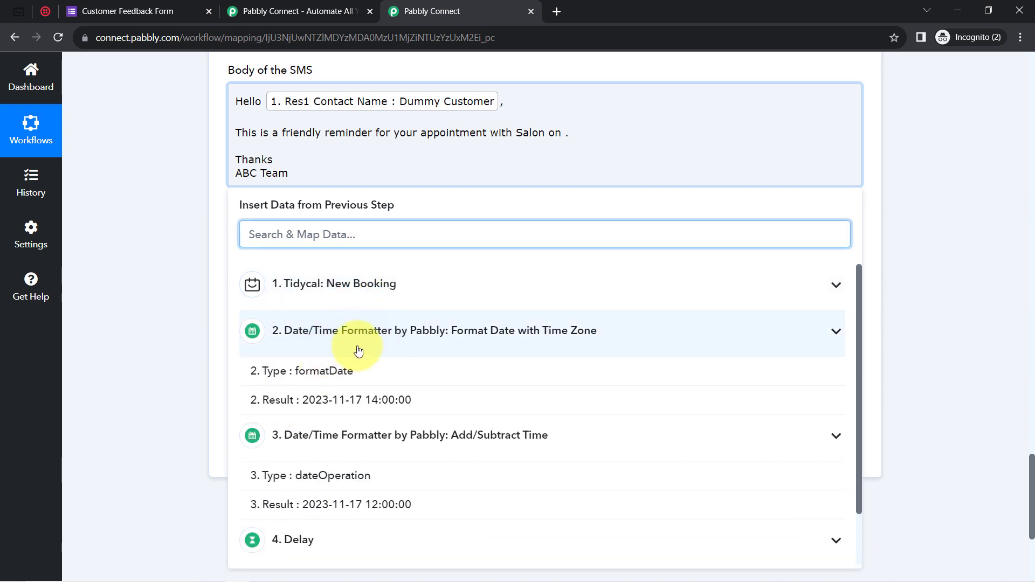
pyautogui.click(332, 409)
pyautogui.click(153, 261)
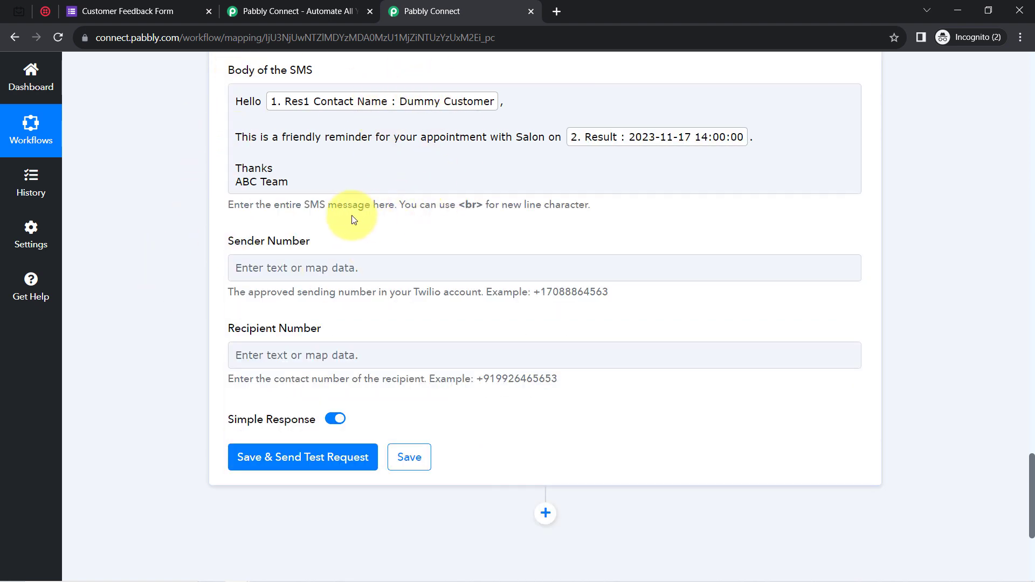
# Paste the Twilio phone number from the Twilio console into Sender Number.
pyautogui.moveTo(227, 242); pyautogui.dragTo(324, 247)
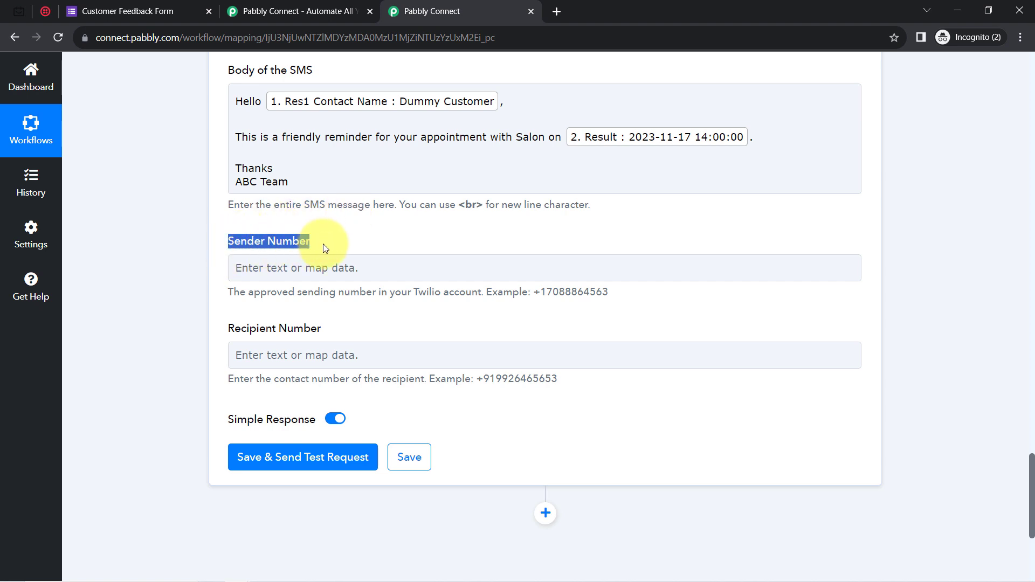
pyautogui.click(45, 12)
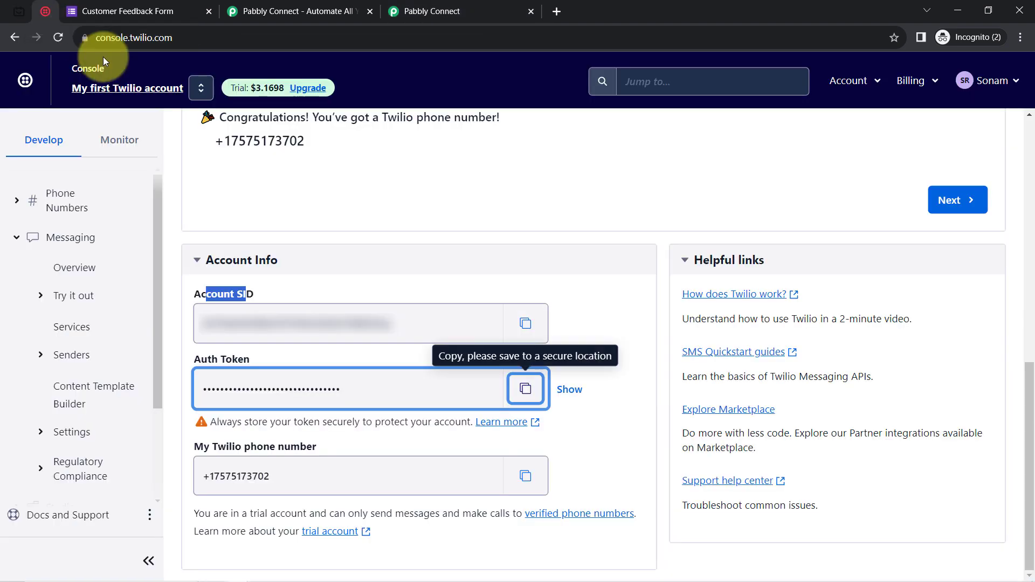
pyautogui.click(526, 477)
pyautogui.click(447, 10)
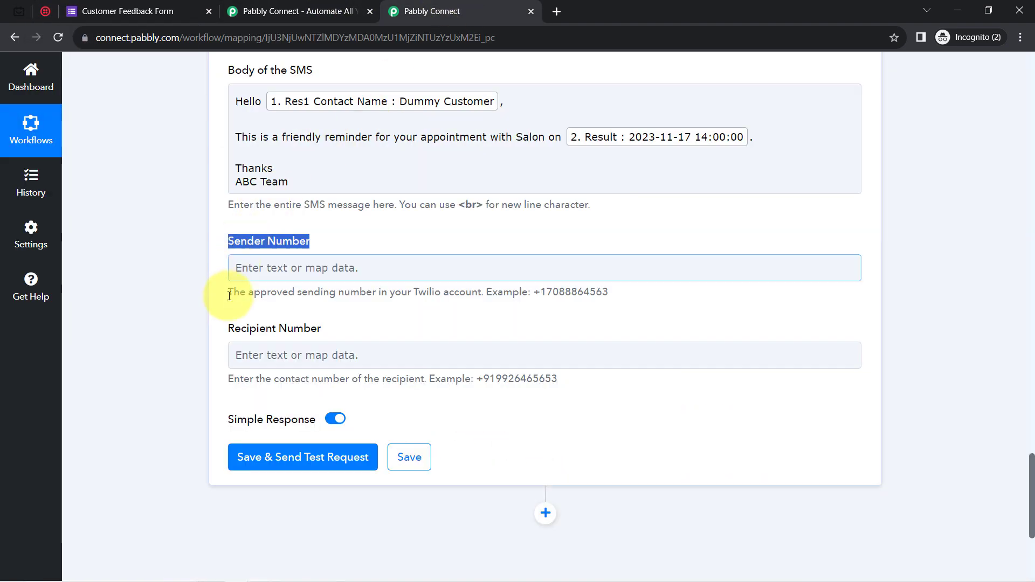
pyautogui.click(250, 269)
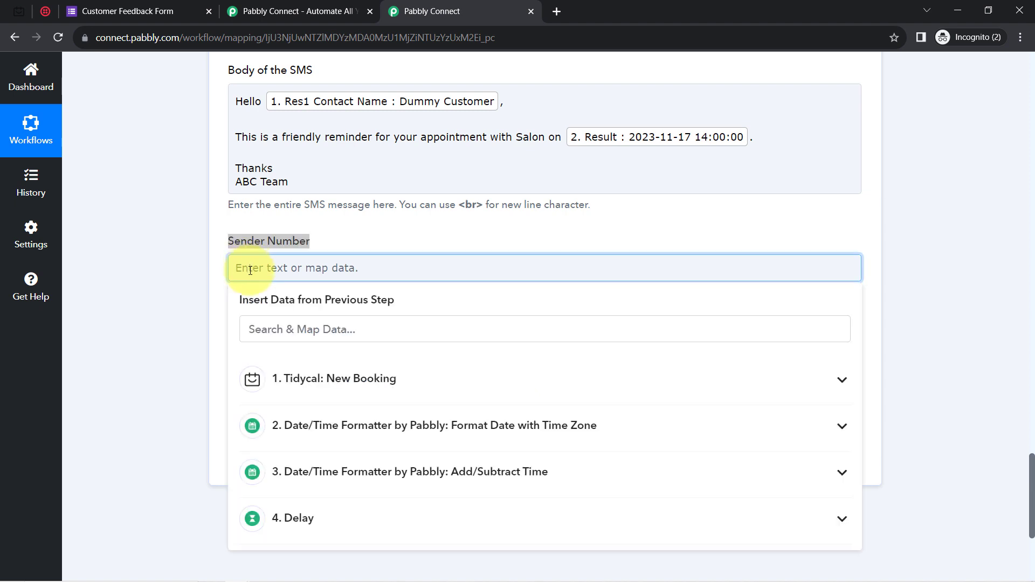
pyautogui.hotkey('ctrl', 'v')
pyautogui.click(200, 305)
# Map TidyCal's Res1 Questions 0 Answer as Recipient Number, then save and send a test request.
pyautogui.click(259, 353)
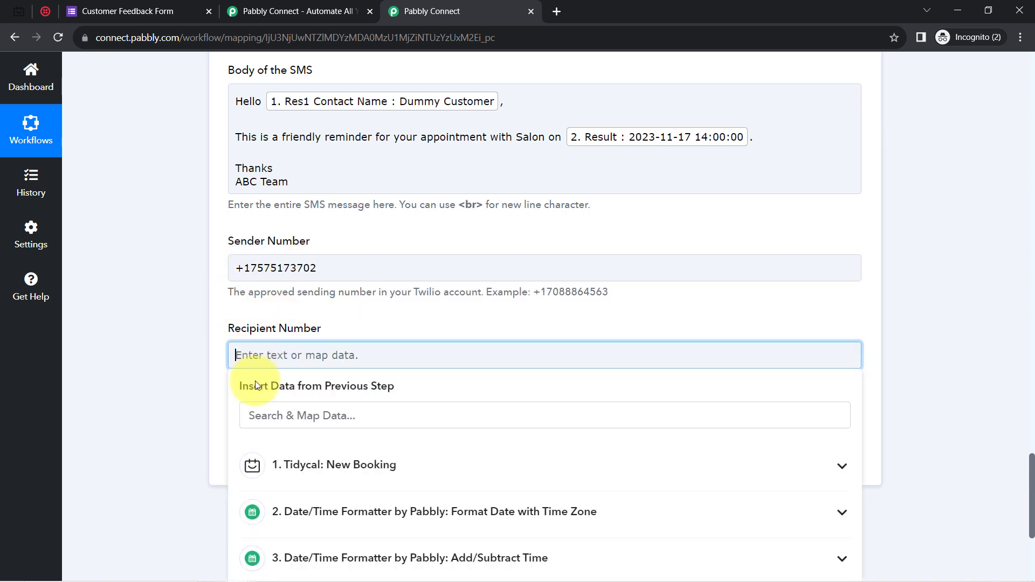
pyautogui.click(246, 416)
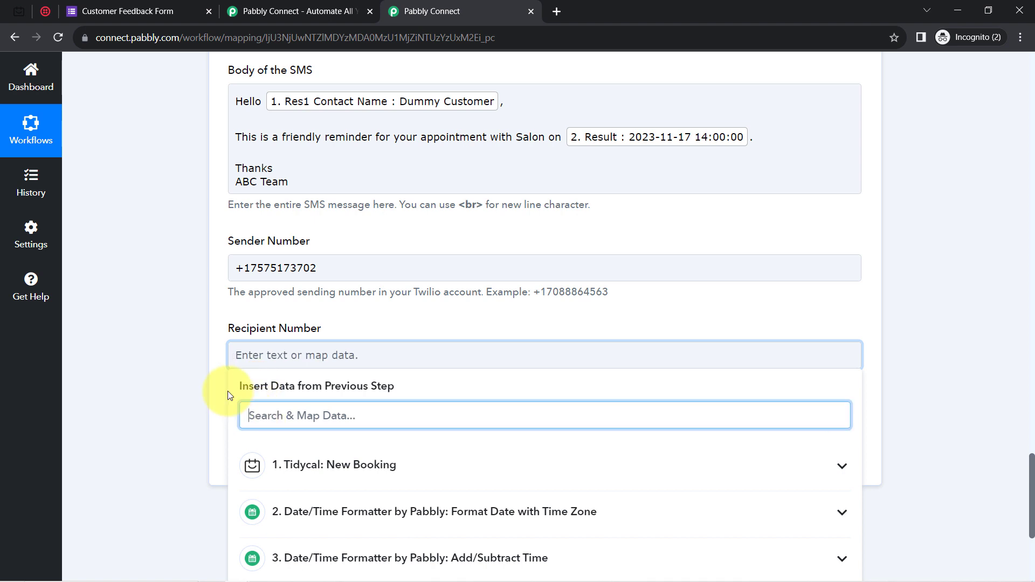
pyautogui.write('+9')
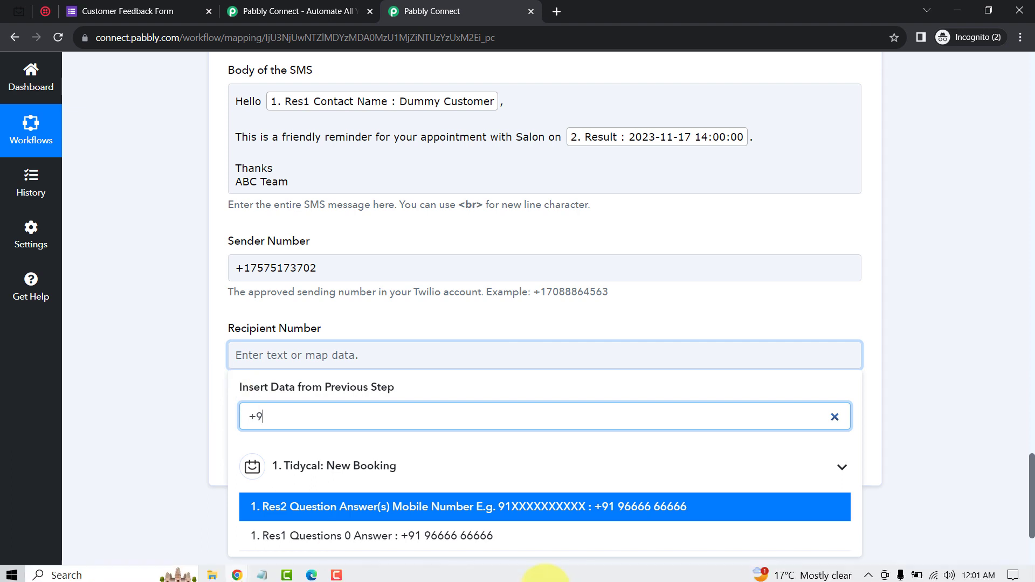
pyautogui.click(426, 536)
pyautogui.click(468, 370)
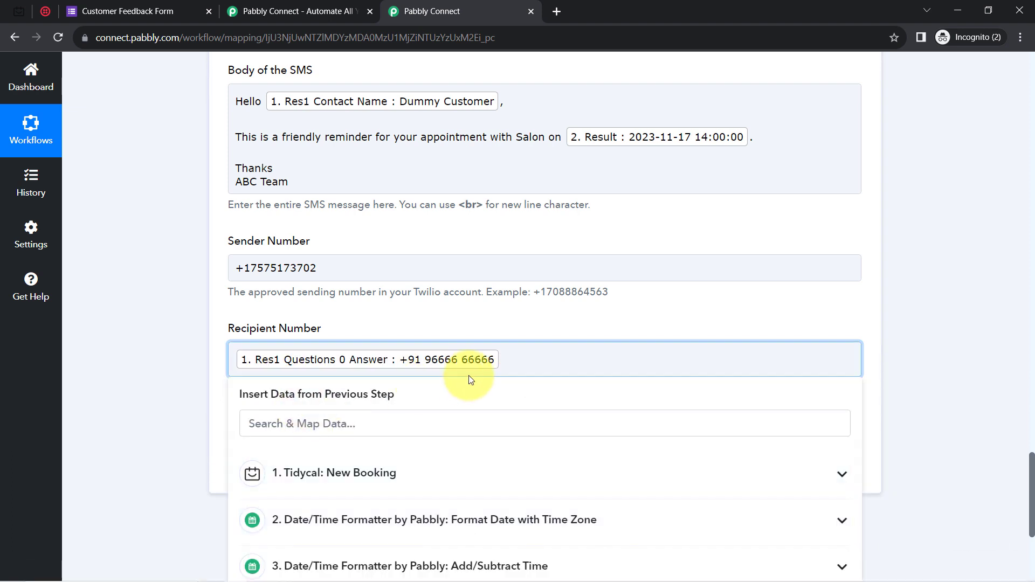
pyautogui.click(338, 331)
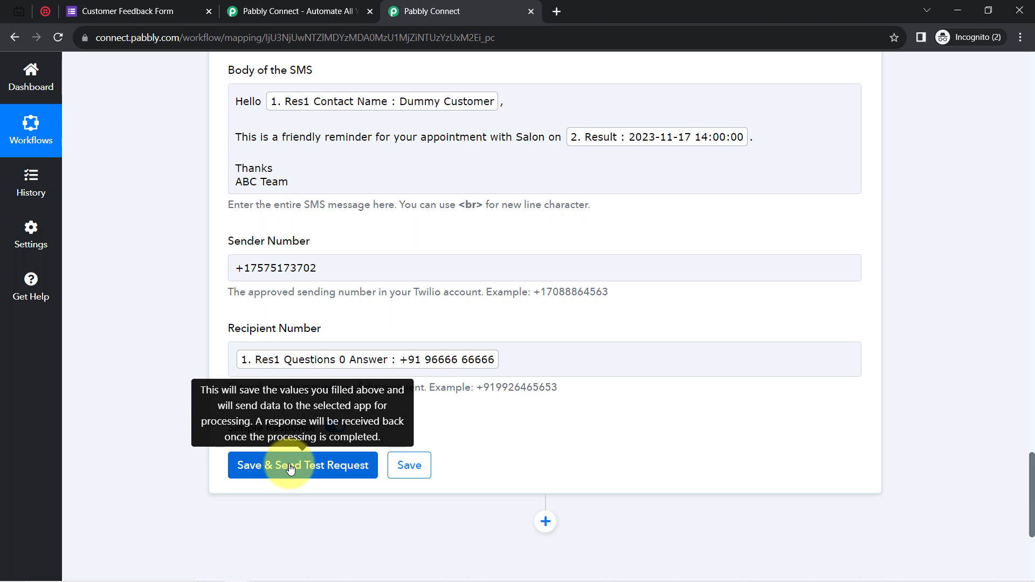
pyautogui.scroll(-5, 290, 469)
pyautogui.click(263, 193)
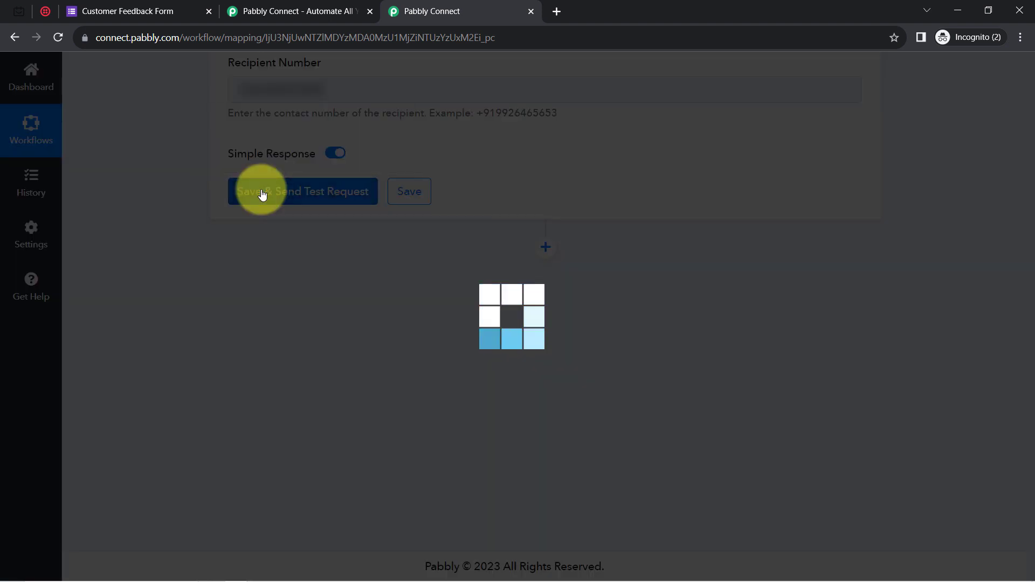
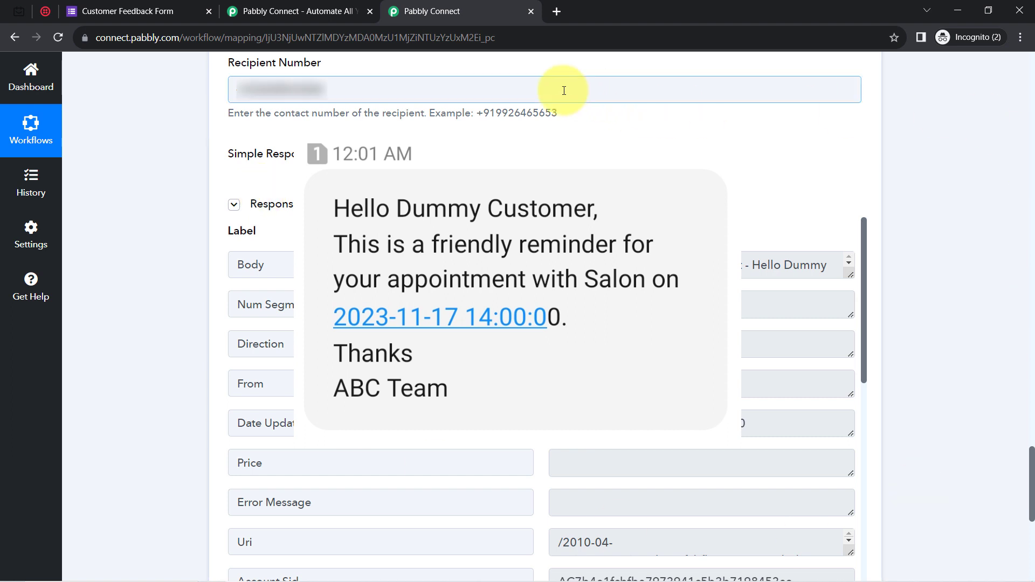
# Collapse the Twilio SMS step's Response Received section after its successful test.
pyautogui.click(238, 208)
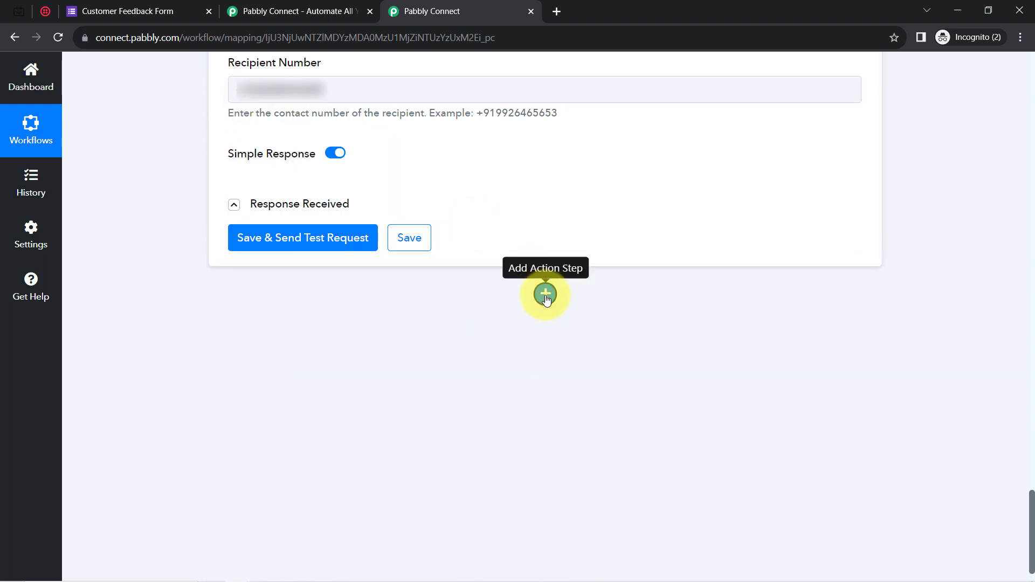
# Add an action step below the SMS step and search 'gmail' to pick the Gmail app.
pyautogui.click(545, 294)
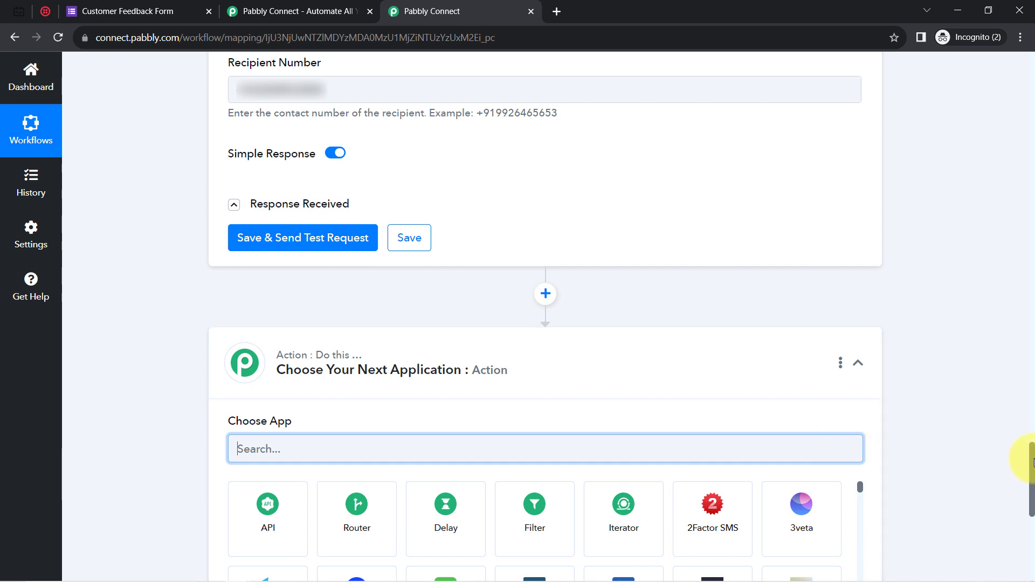
pyautogui.moveTo(1033, 462); pyautogui.dragTo(1025, 501)
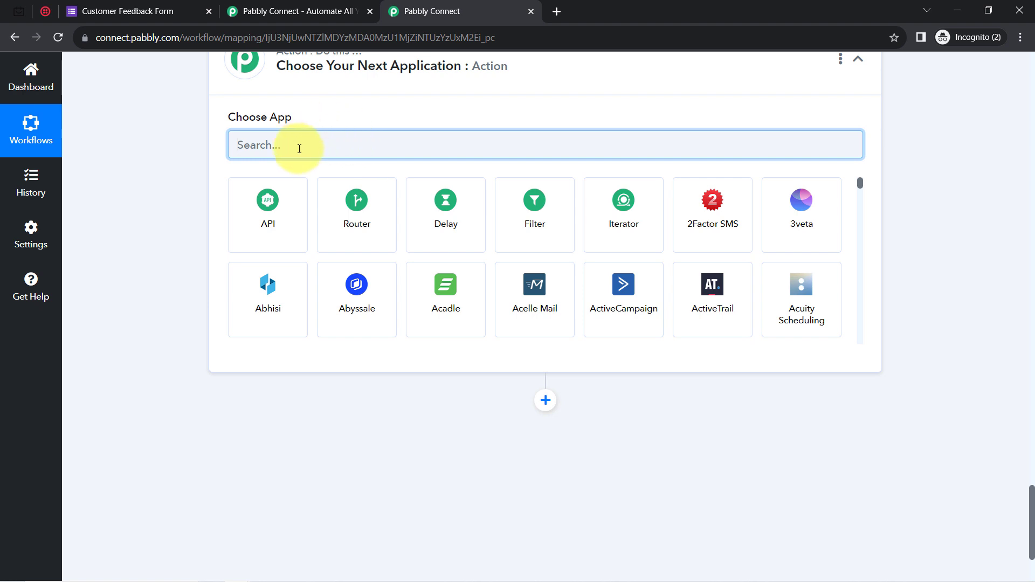
pyautogui.write('gmail')
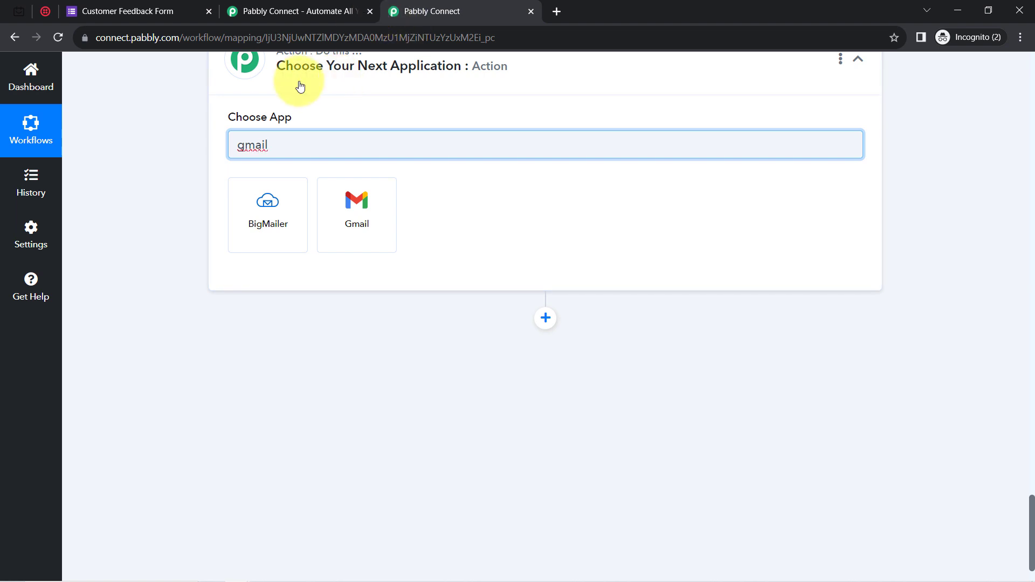
pyautogui.click(362, 188)
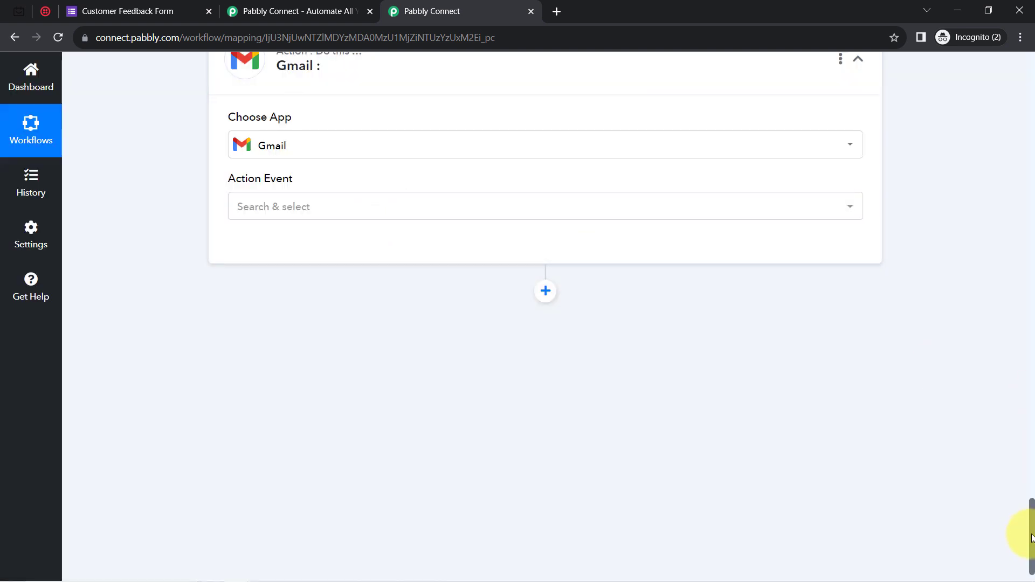
pyautogui.moveTo(1032, 538); pyautogui.dragTo(1029, 508)
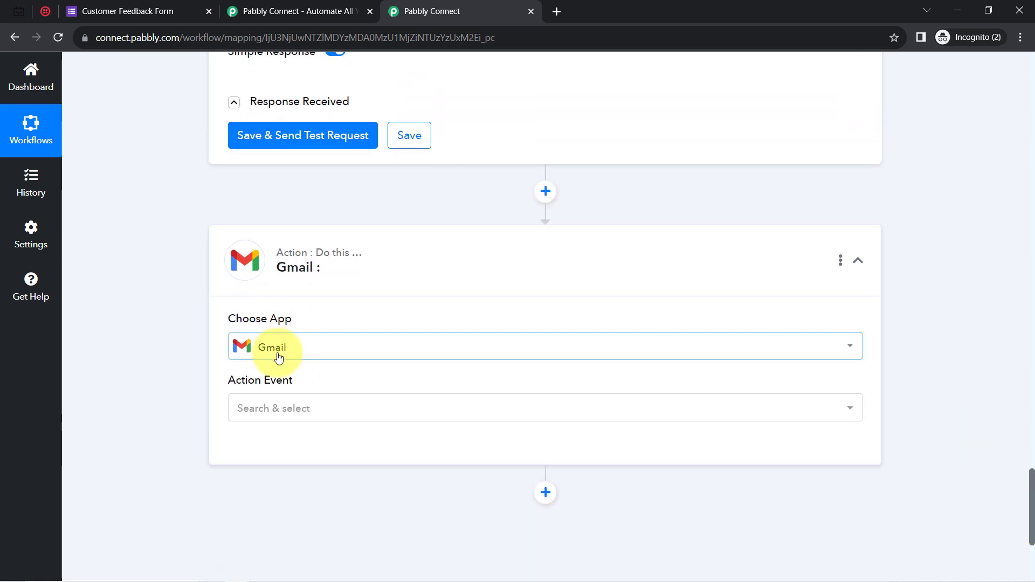
pyautogui.click(114, 6)
pyautogui.moveTo(318, 204); pyautogui.dragTo(561, 205)
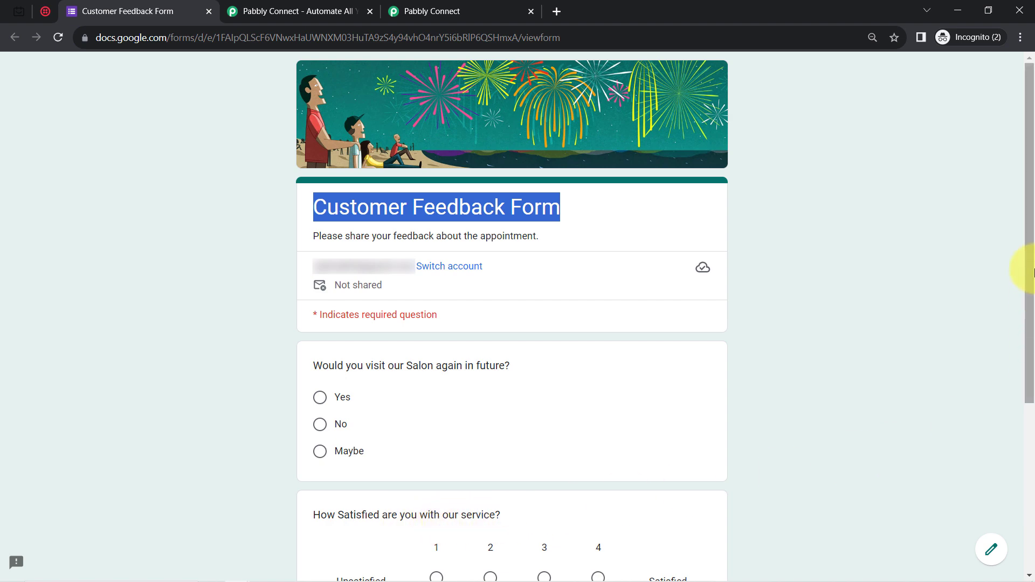
pyautogui.moveTo(1032, 268); pyautogui.dragTo(1020, 432)
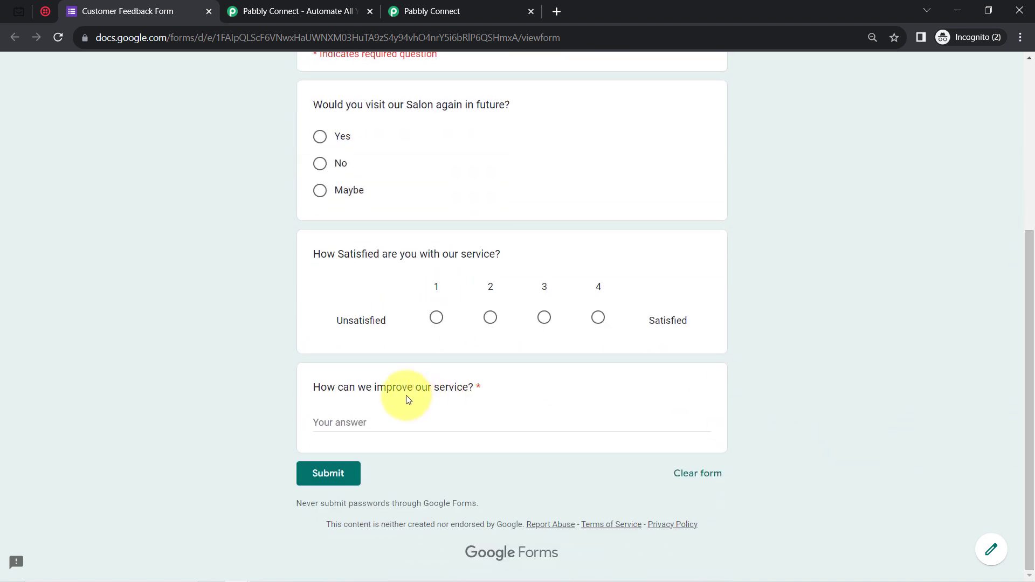
pyautogui.moveTo(322, 390); pyautogui.dragTo(488, 386)
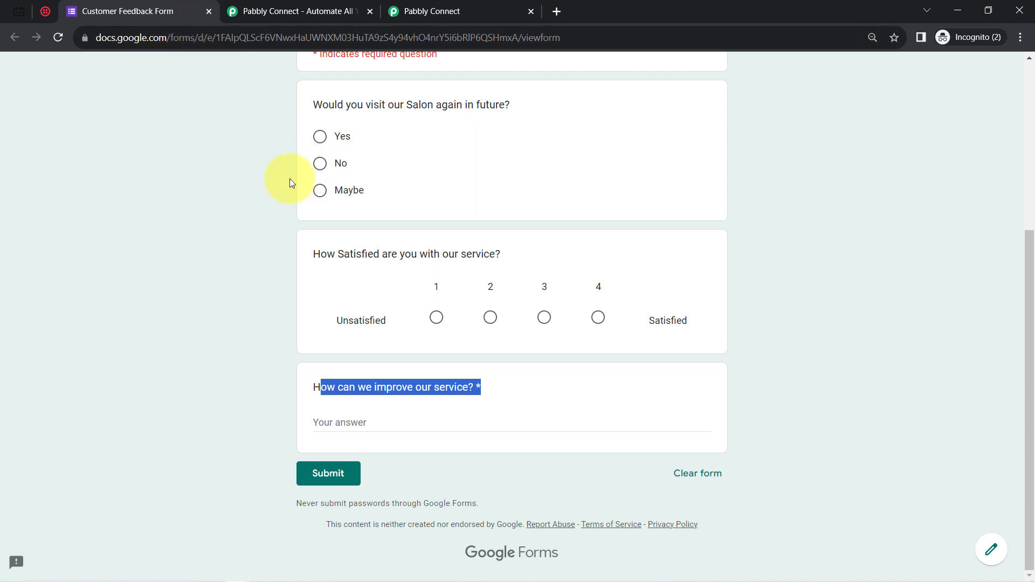
pyautogui.moveTo(456, 5)
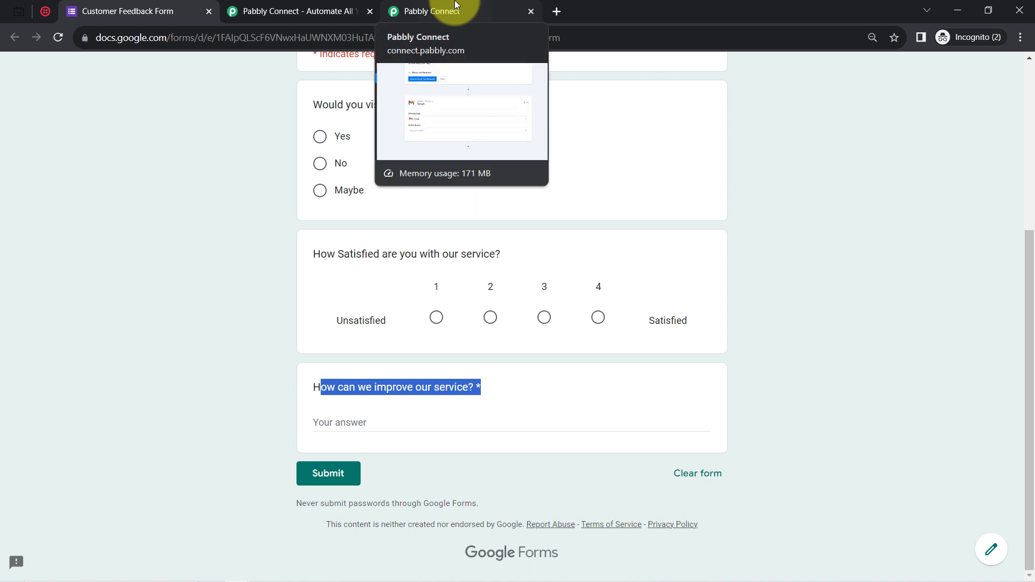
pyautogui.click(456, 5)
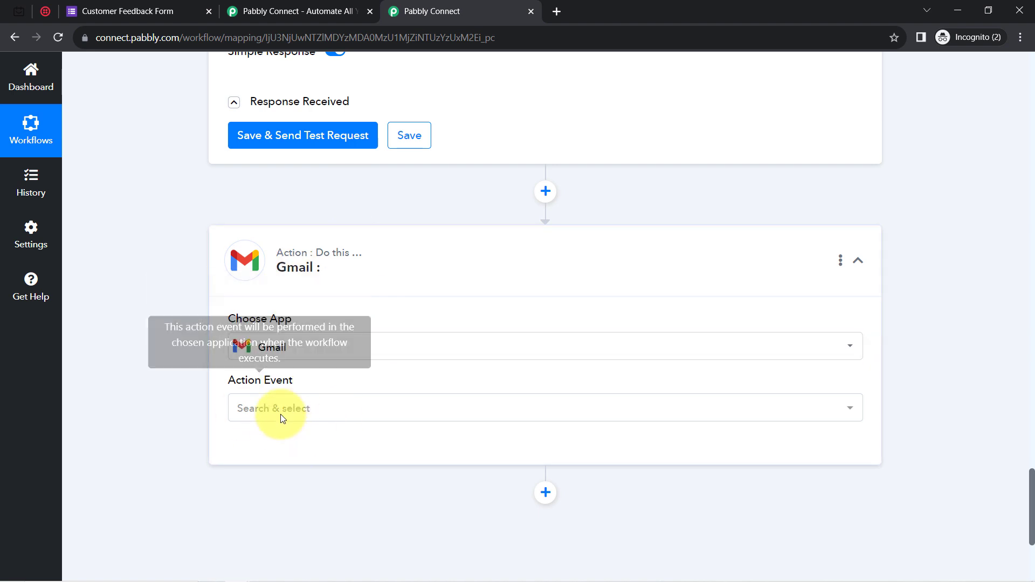
# Set the Gmail action to Send Email and save it with the existing Gmail #7 connection.
pyautogui.click(252, 412)
pyautogui.click(273, 480)
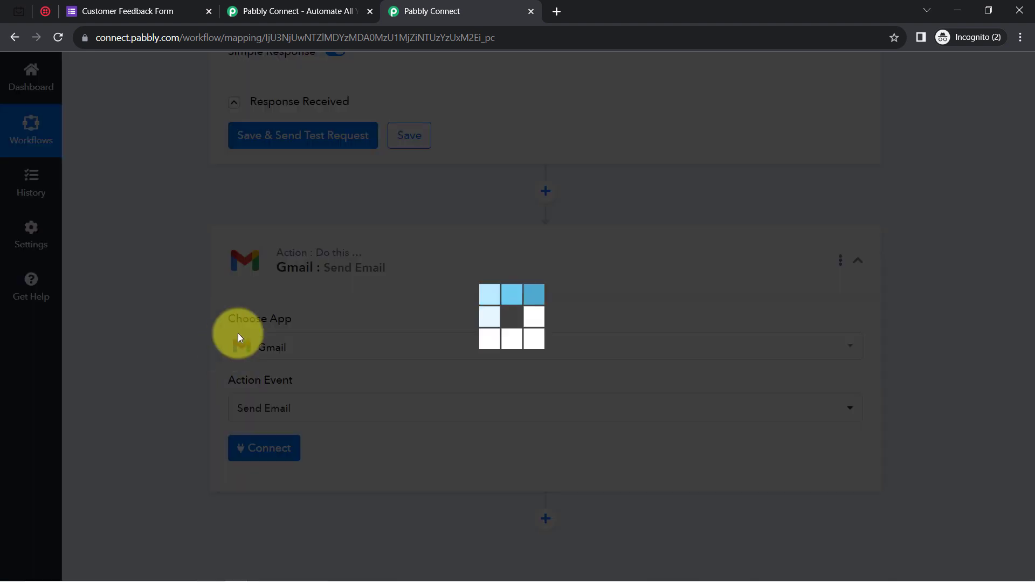
pyautogui.click(267, 448)
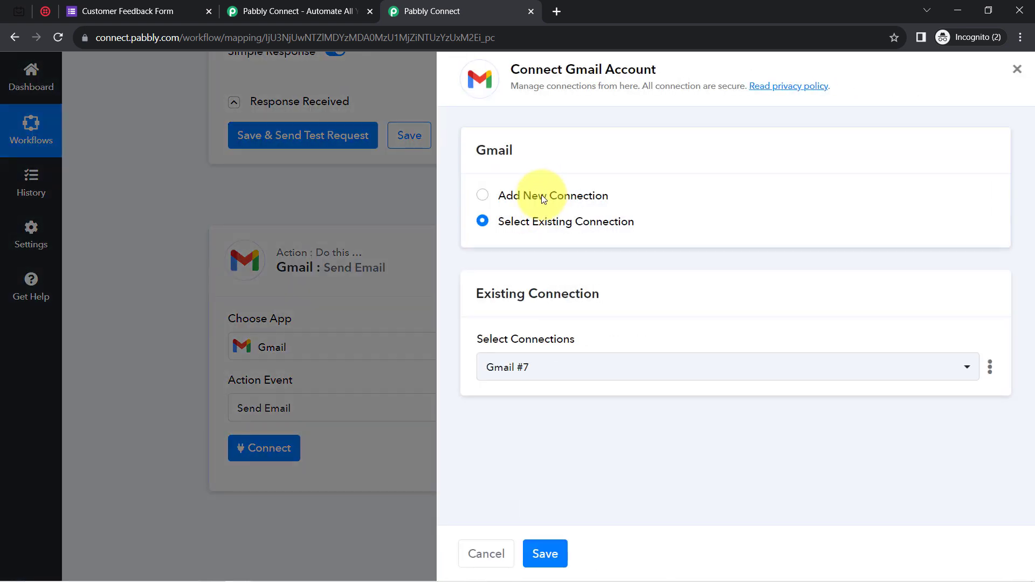
pyautogui.click(541, 195)
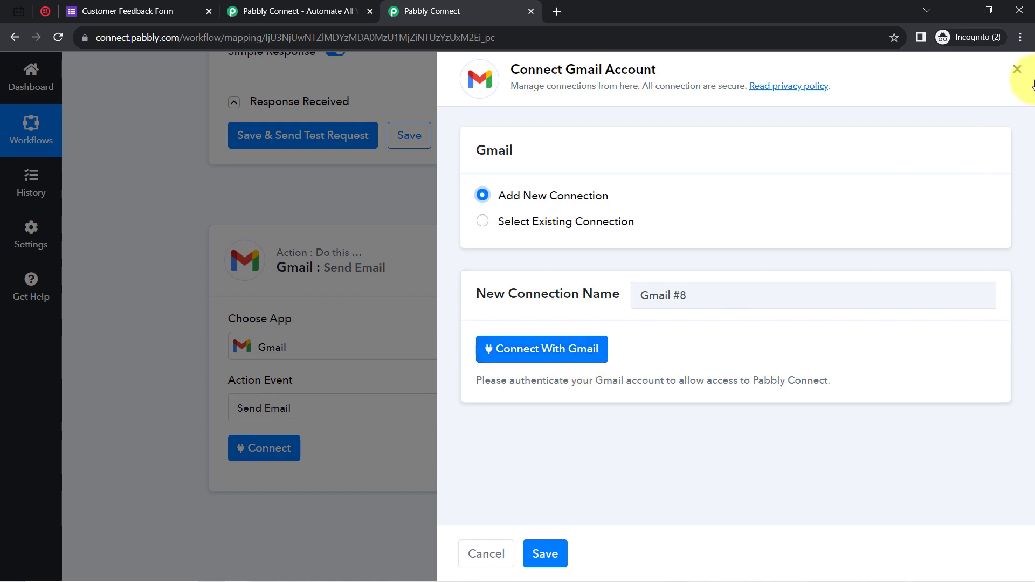
pyautogui.click(536, 349)
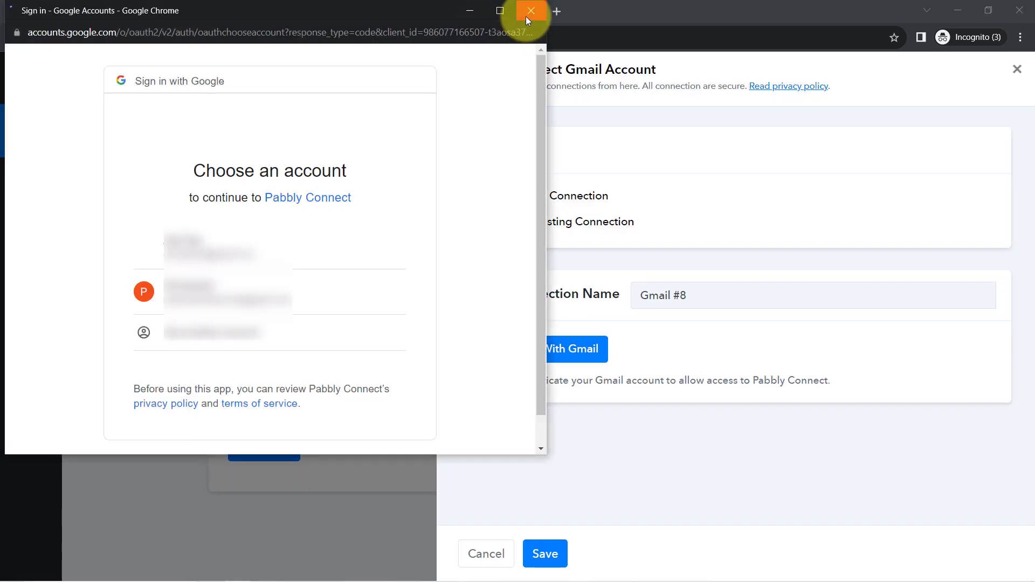
pyautogui.click(527, 18)
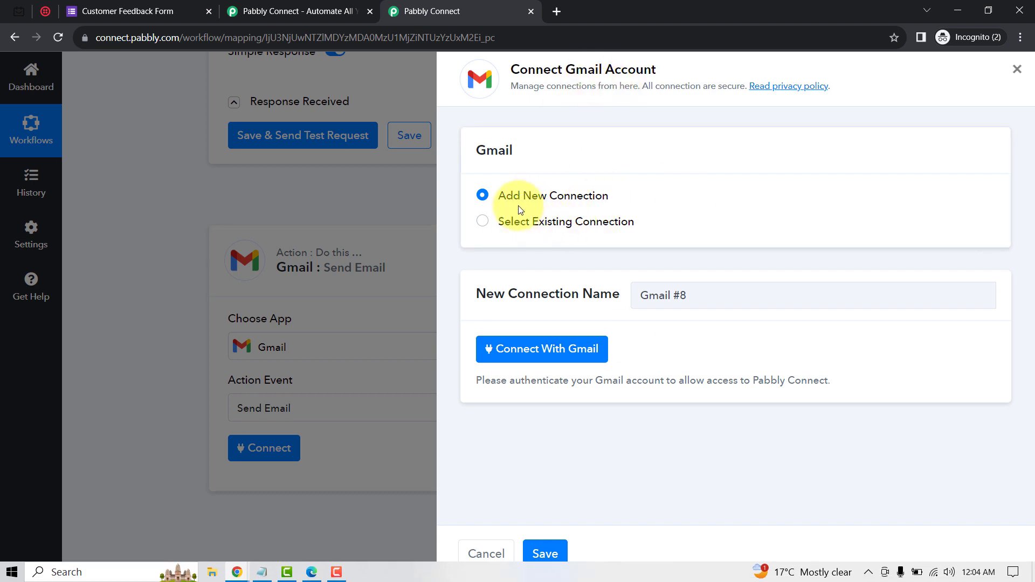
pyautogui.click(483, 226)
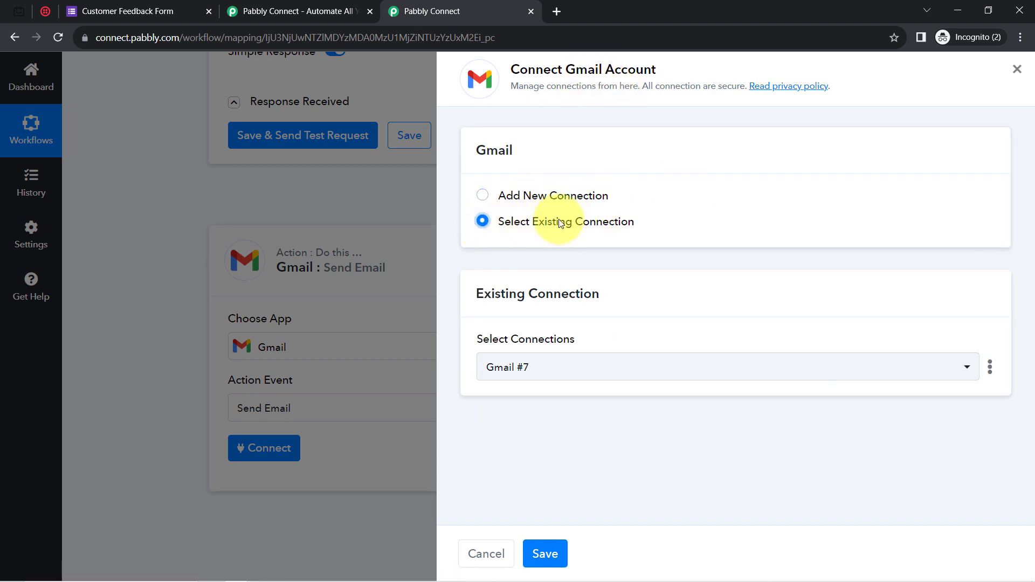
pyautogui.click(538, 557)
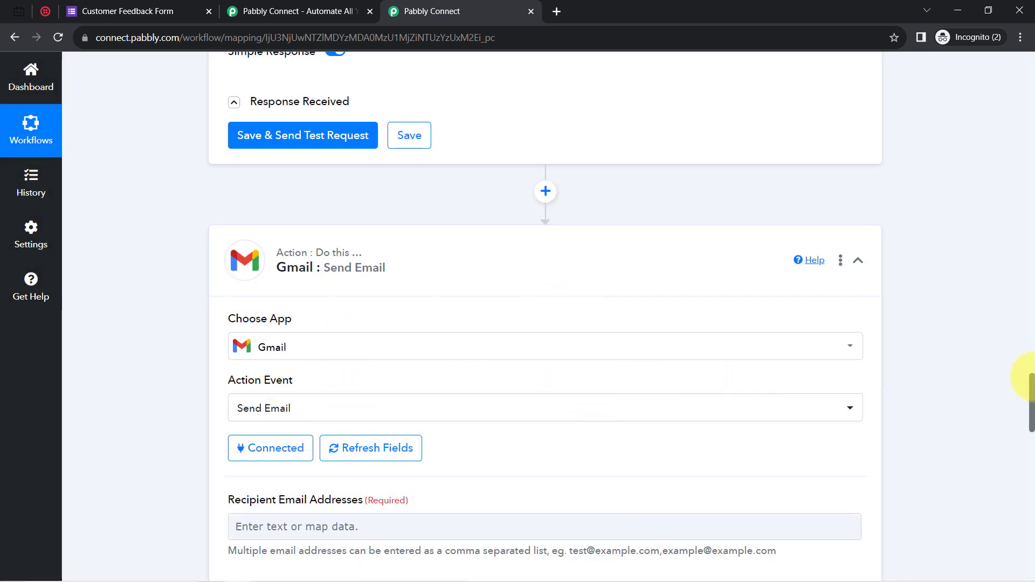
# Refresh the Gmail Send Email fields, then insert a blank action step above the Gmail step.
pyautogui.scroll(-5, 1031, 386)
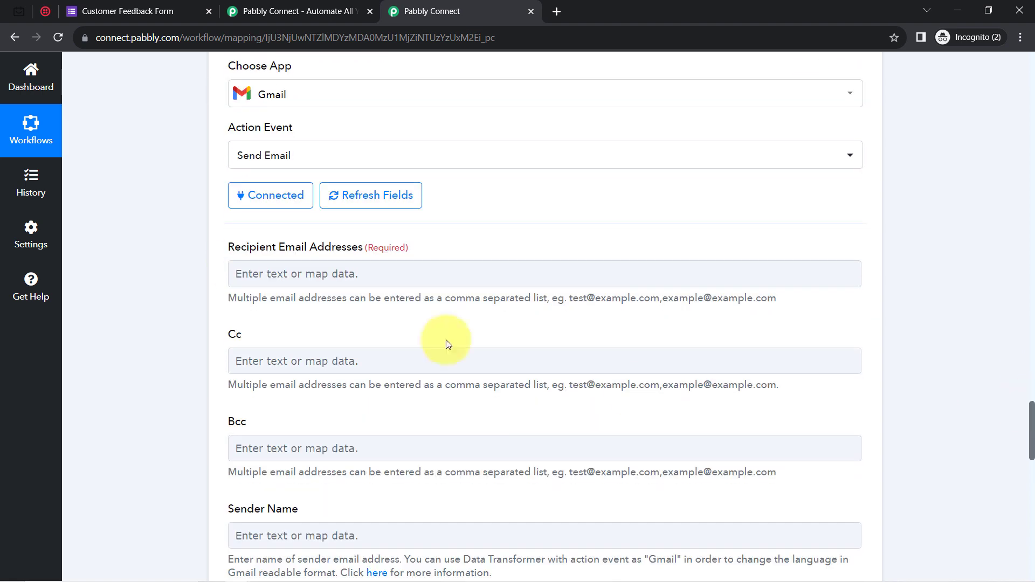
pyautogui.moveTo(237, 250); pyautogui.dragTo(234, 360)
pyautogui.moveTo(247, 509); pyautogui.dragTo(298, 509)
pyautogui.moveTo(1033, 424)
pyautogui.mouseDown()
pyautogui.moveTo(1031, 474)
pyautogui.moveTo(1031, 405)
pyautogui.moveTo(1030, 507)
pyautogui.moveTo(1031, 409)
pyautogui.mouseUp()
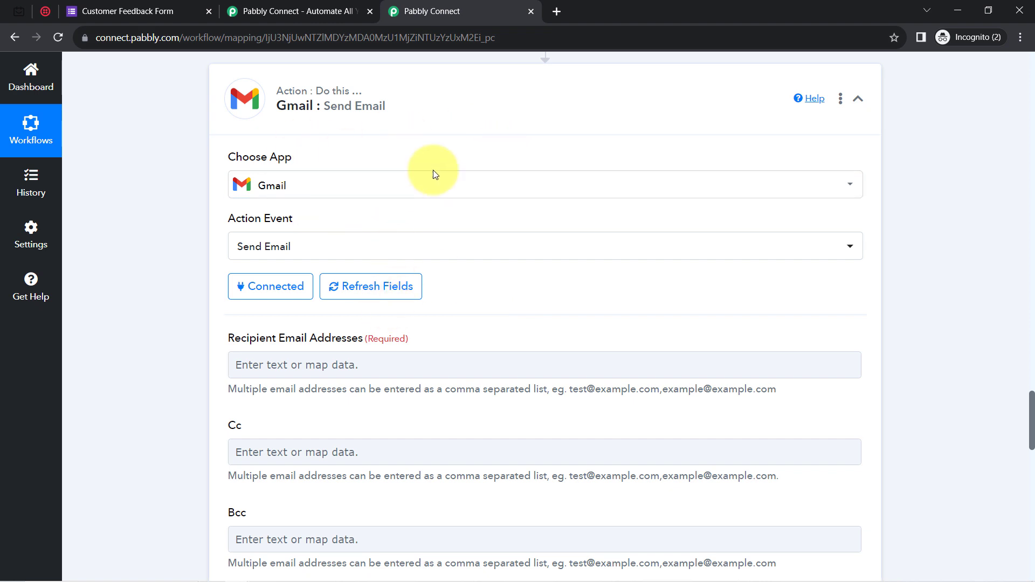
pyautogui.click(356, 286)
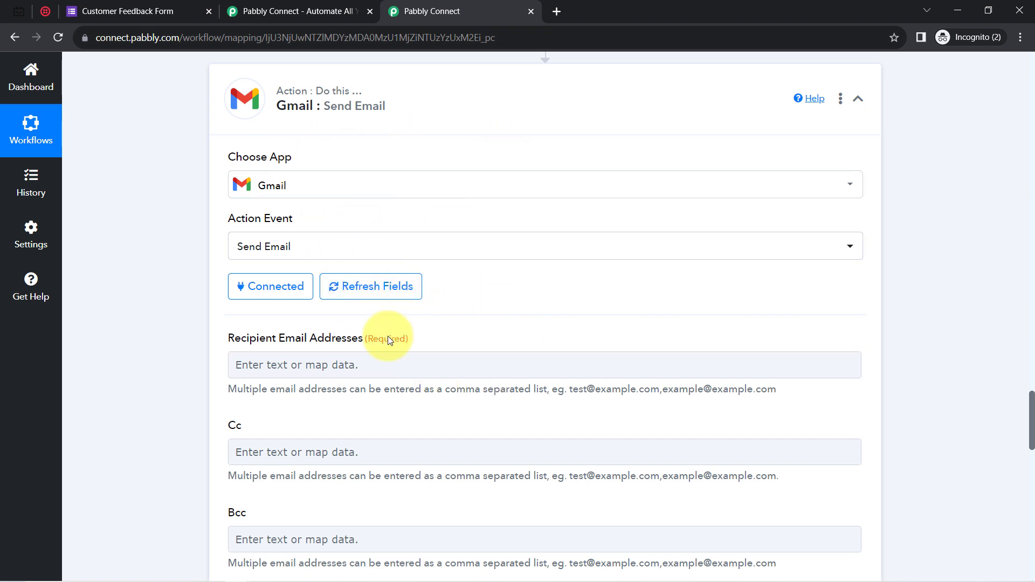
pyautogui.moveTo(1033, 442); pyautogui.dragTo(1031, 402)
pyautogui.click(546, 323)
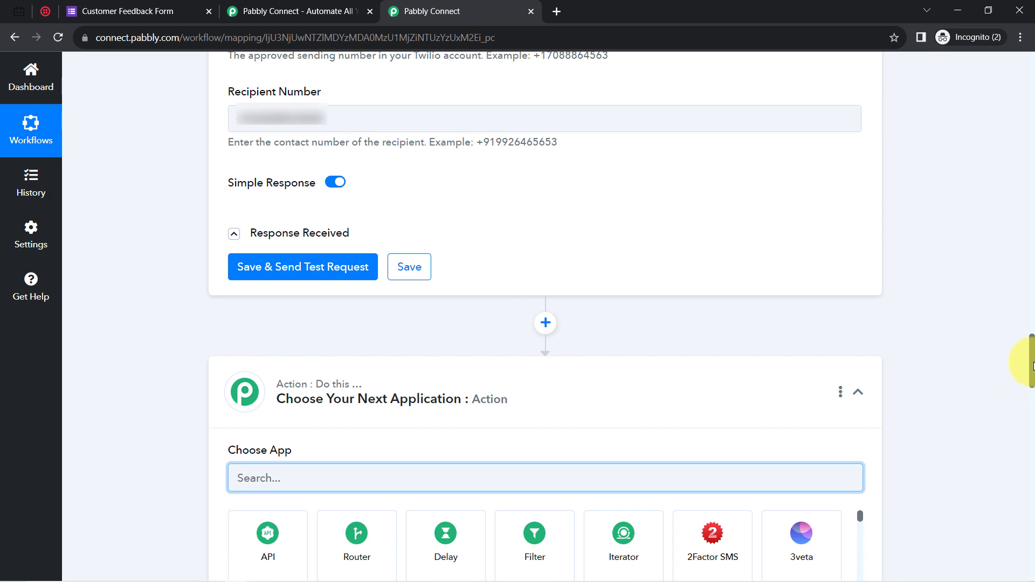
# Set the inserted step to Date/Time Formatter's Add/Subtract Time action, connect it, and begin filling Enter Date.
pyautogui.moveTo(1031, 372); pyautogui.dragTo(1030, 399)
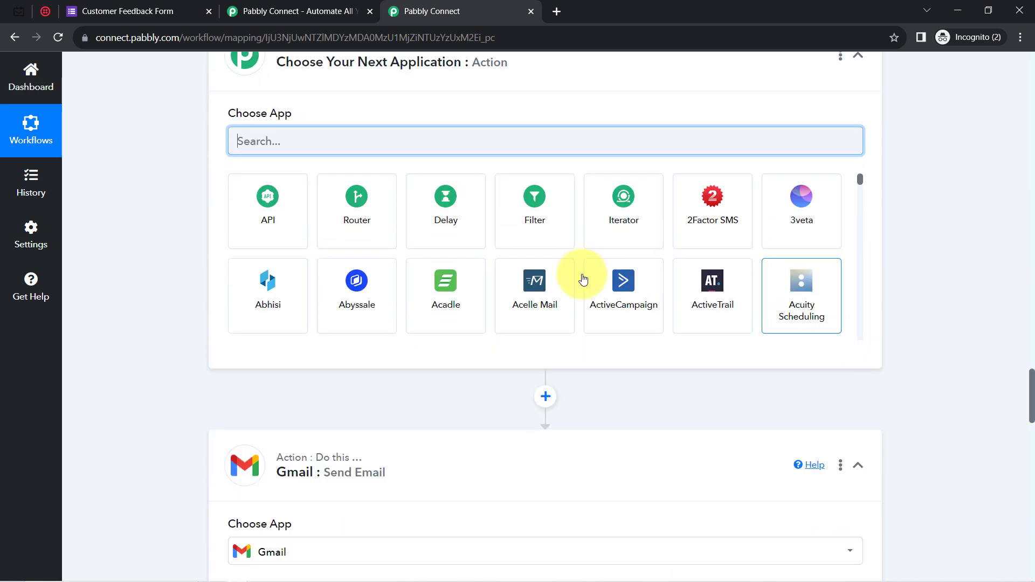
pyautogui.write('dat')
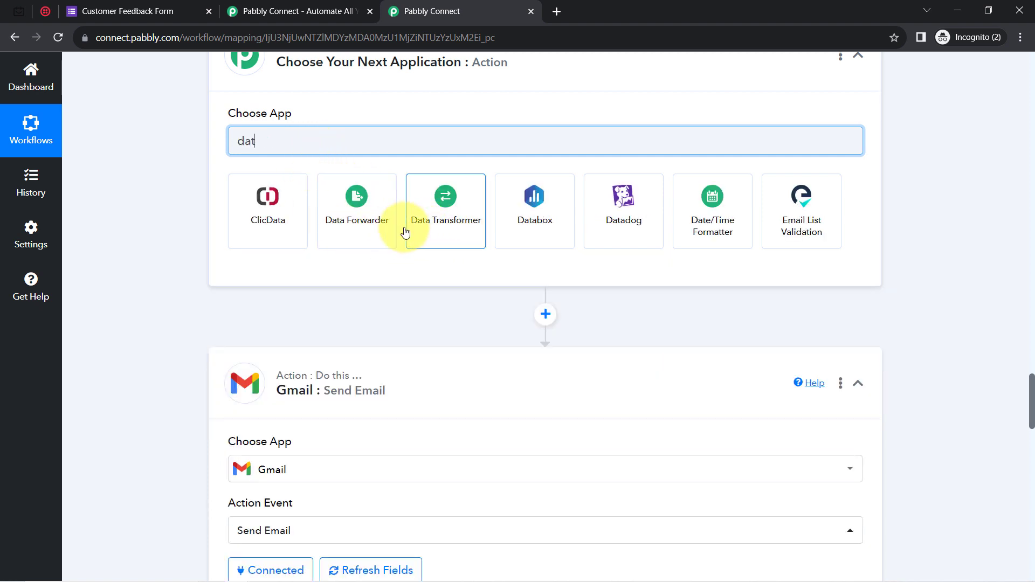
pyautogui.write('e')
pyautogui.click(264, 221)
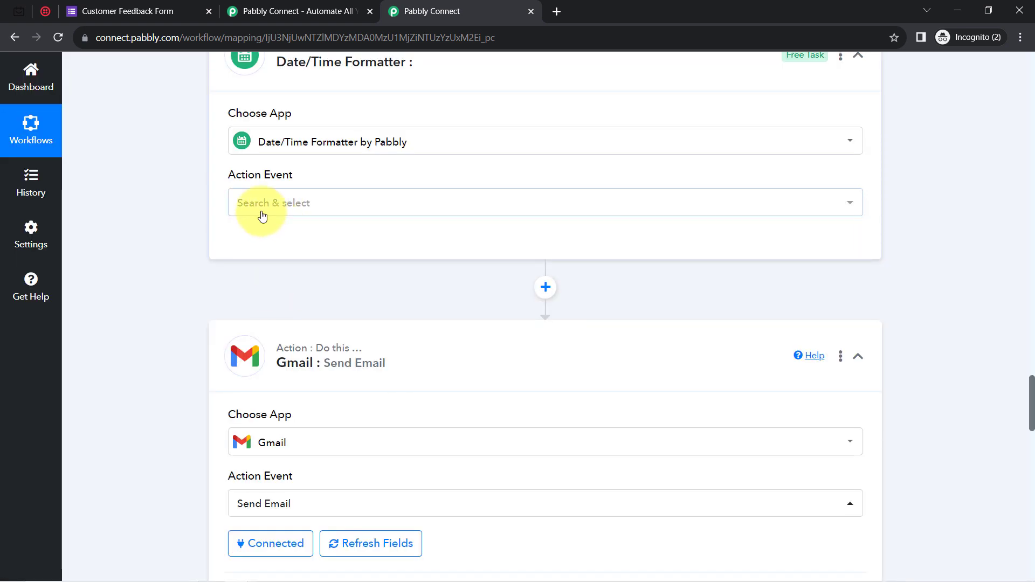
pyautogui.click(262, 215)
pyautogui.click(265, 246)
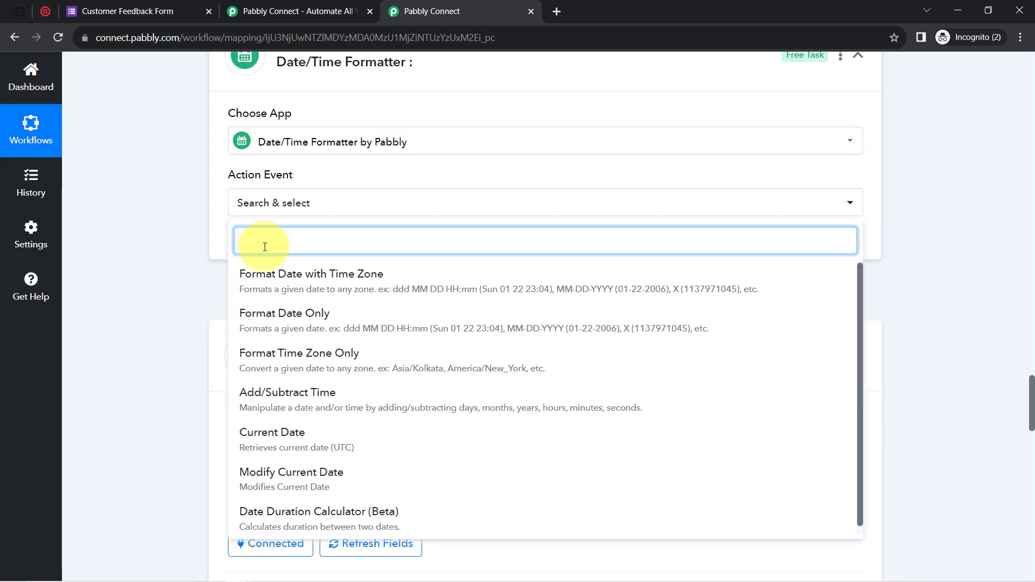
pyautogui.click(267, 396)
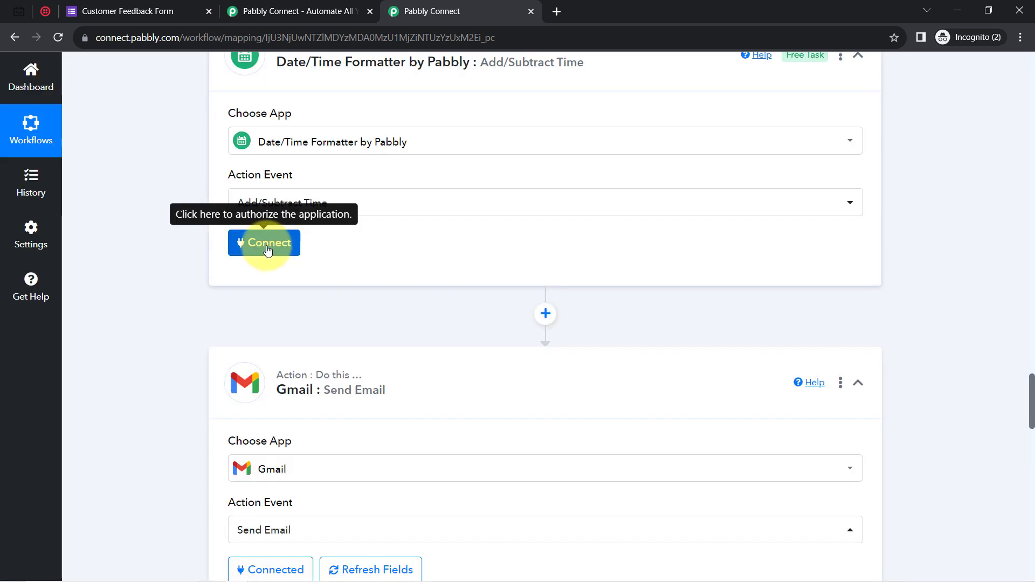
pyautogui.click(264, 244)
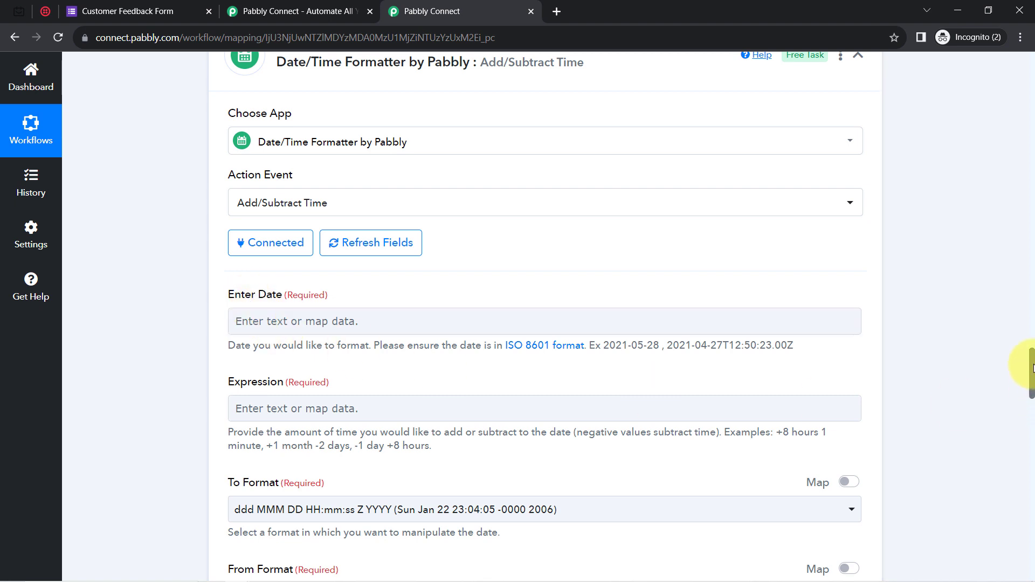
pyautogui.scroll(-2, 1033, 369)
pyautogui.click(254, 229)
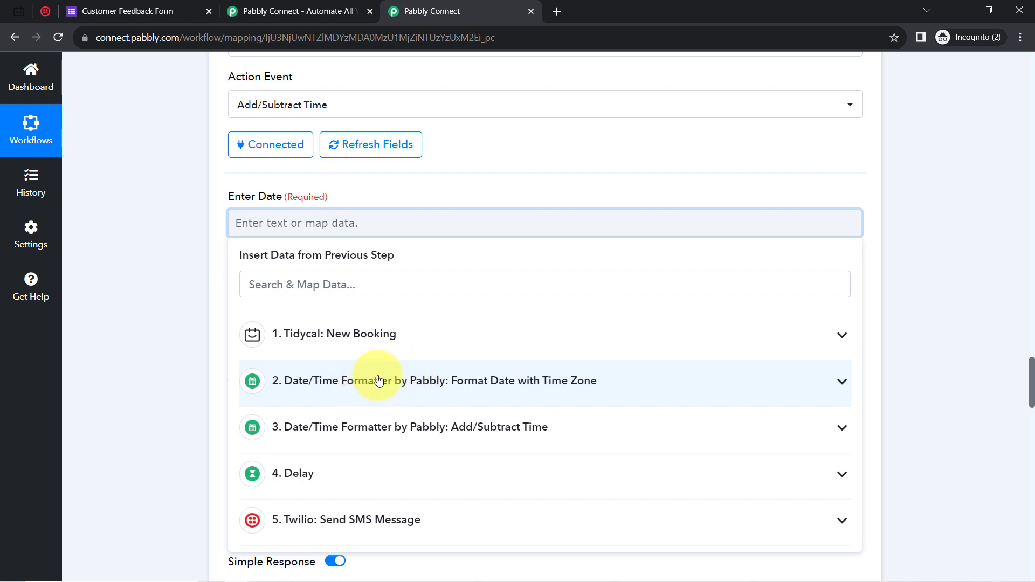
# Map step 2's formatted date Result into Enter Date and start the Expression with +2.
pyautogui.click(367, 384)
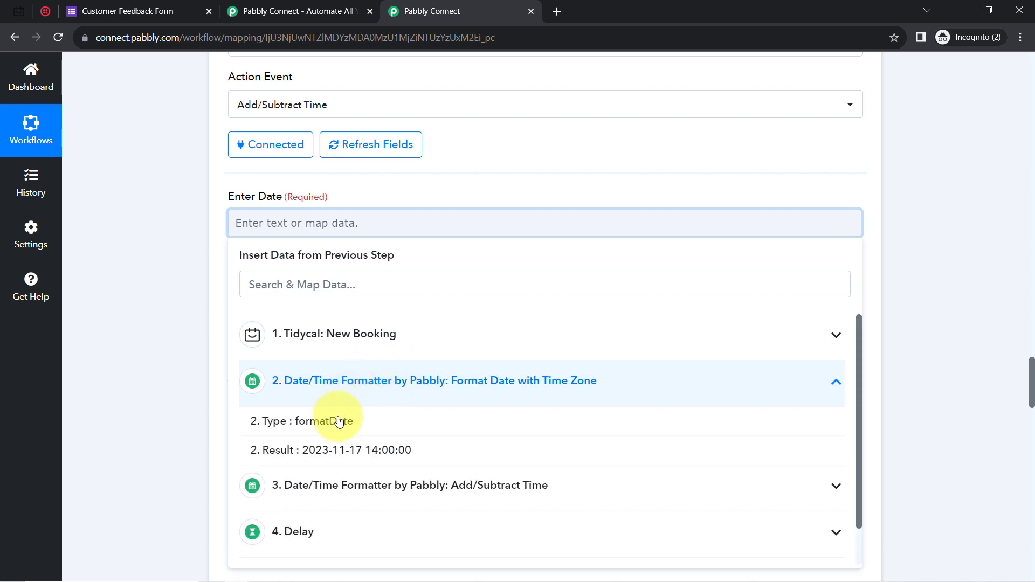
pyautogui.click(332, 450)
pyautogui.click(171, 198)
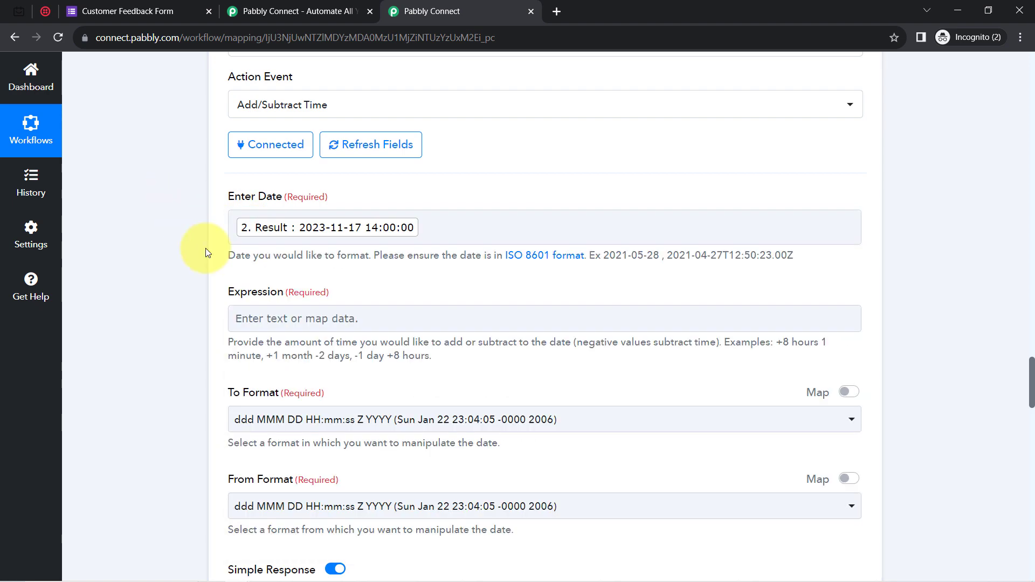
pyautogui.click(257, 324)
pyautogui.write('+2')
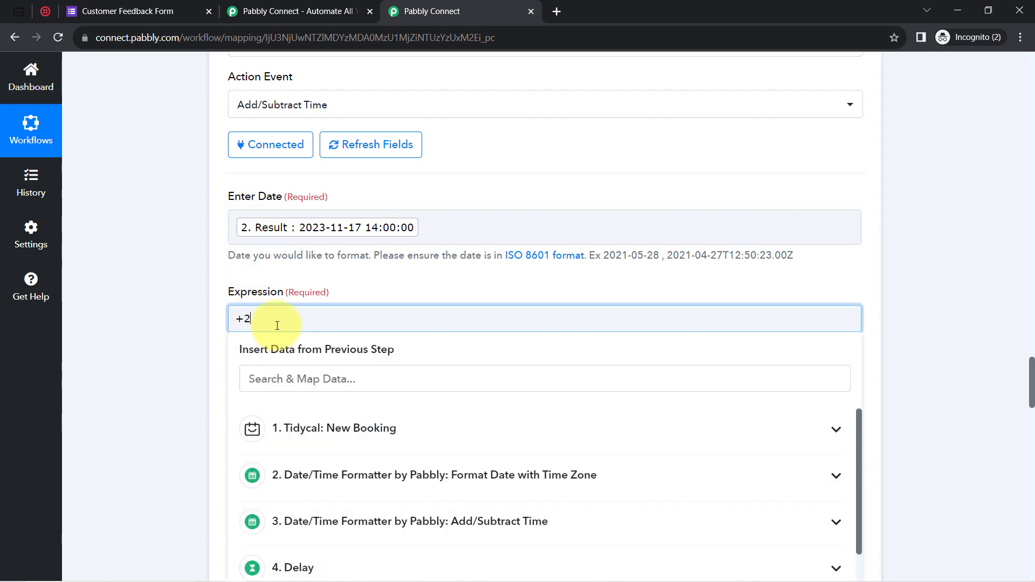
pyautogui.click(209, 319)
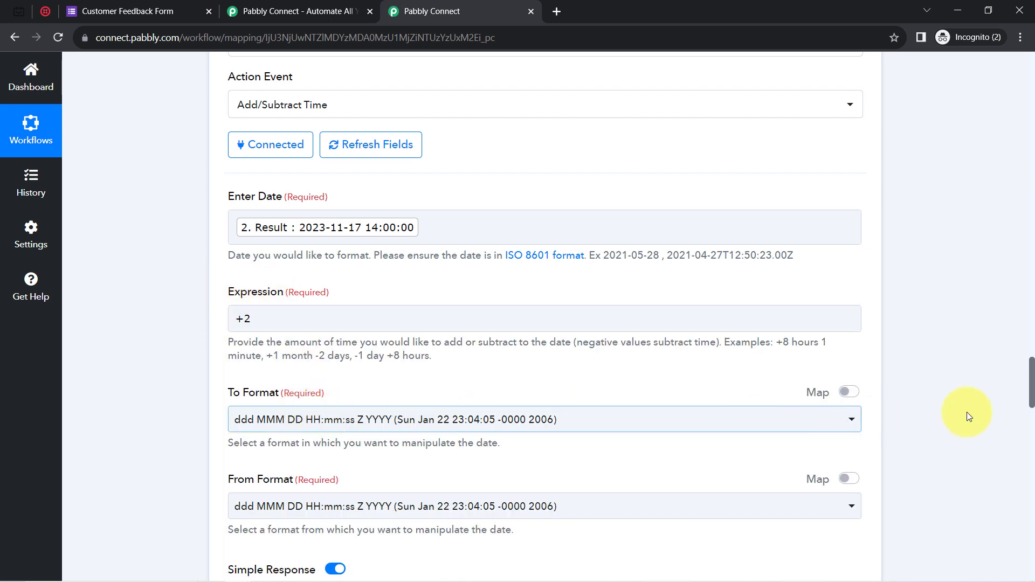
# Choose YYYY-MM-DD HH:mm:ss output and YYYY-MM-DD HH:mm:ss Z input formats, then save and test.
pyautogui.moveTo(1032, 390); pyautogui.dragTo(1032, 410)
pyautogui.click(270, 208)
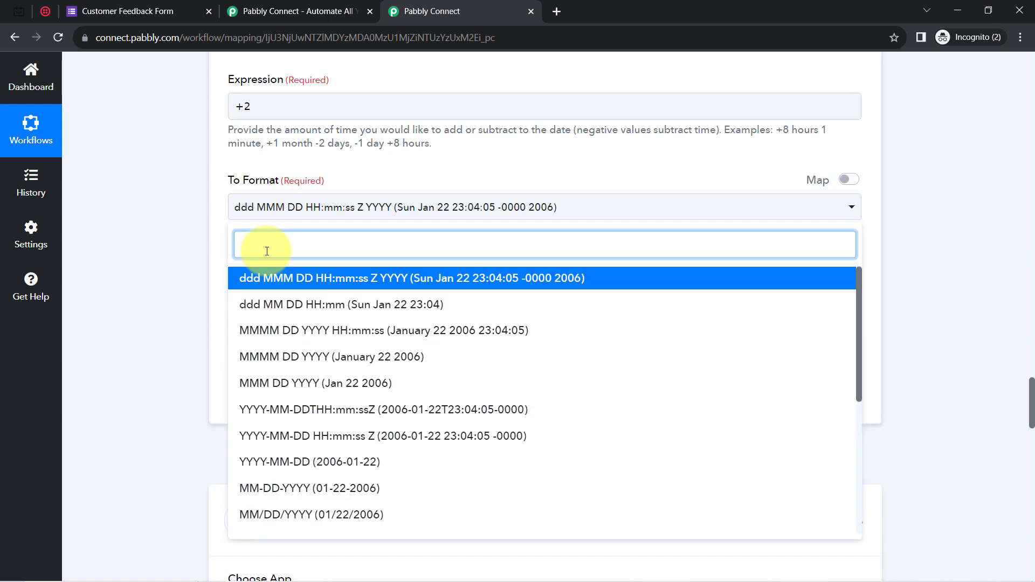
pyautogui.write('yyy')
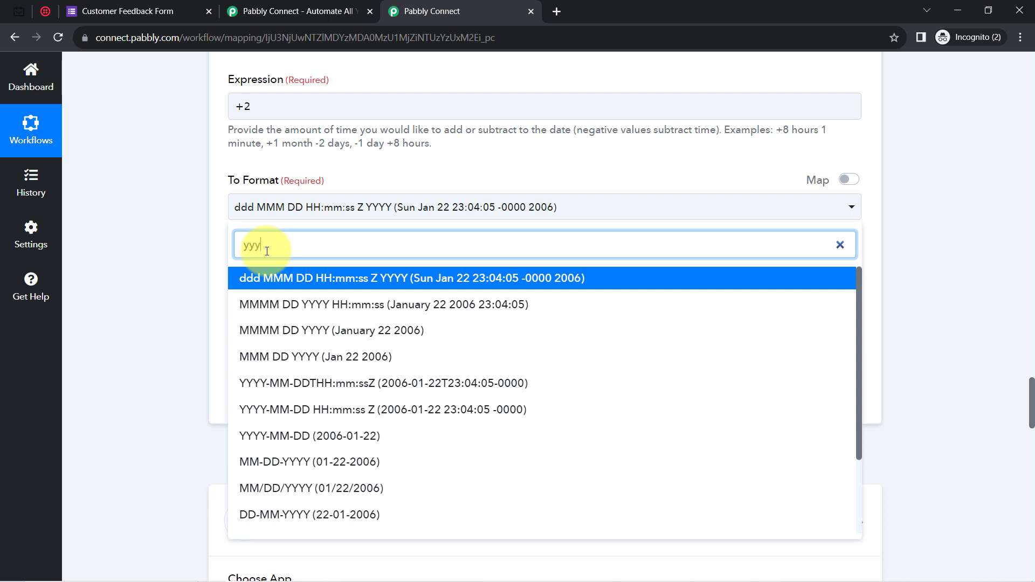
pyautogui.write('y')
pyautogui.moveTo(860, 325); pyautogui.dragTo(855, 399)
pyautogui.click(237, 532)
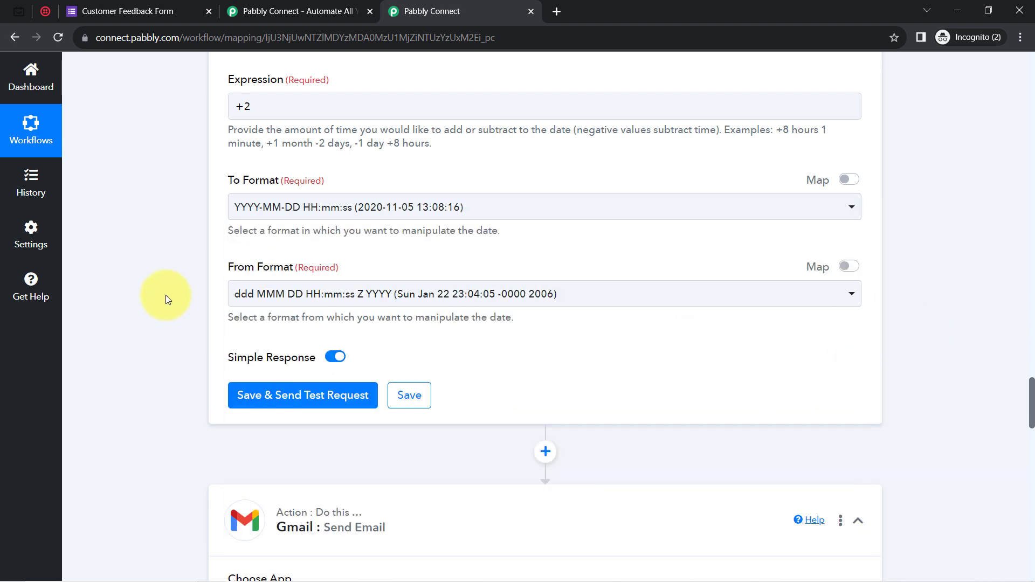
pyautogui.click(249, 294)
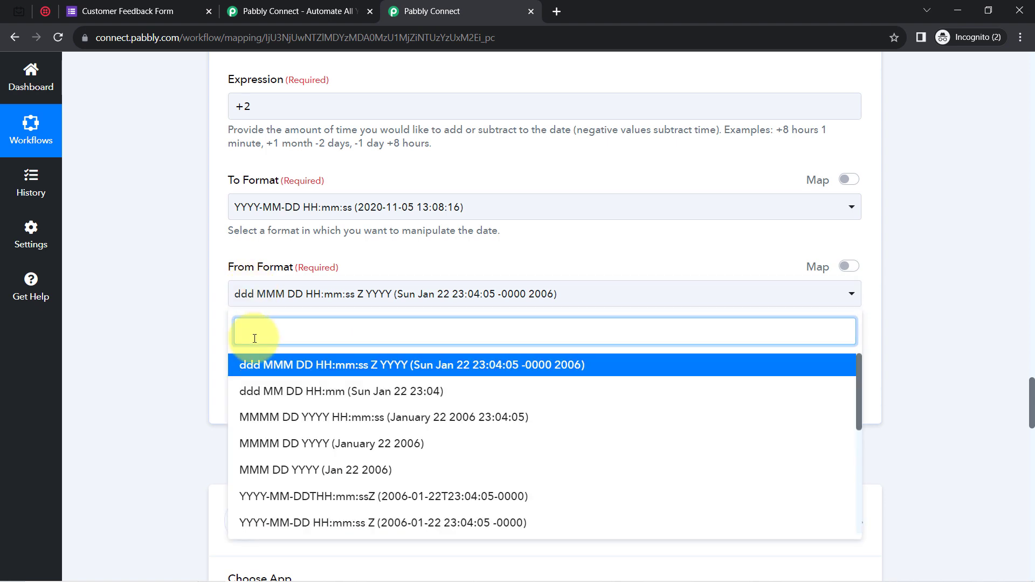
pyautogui.write('yyyy')
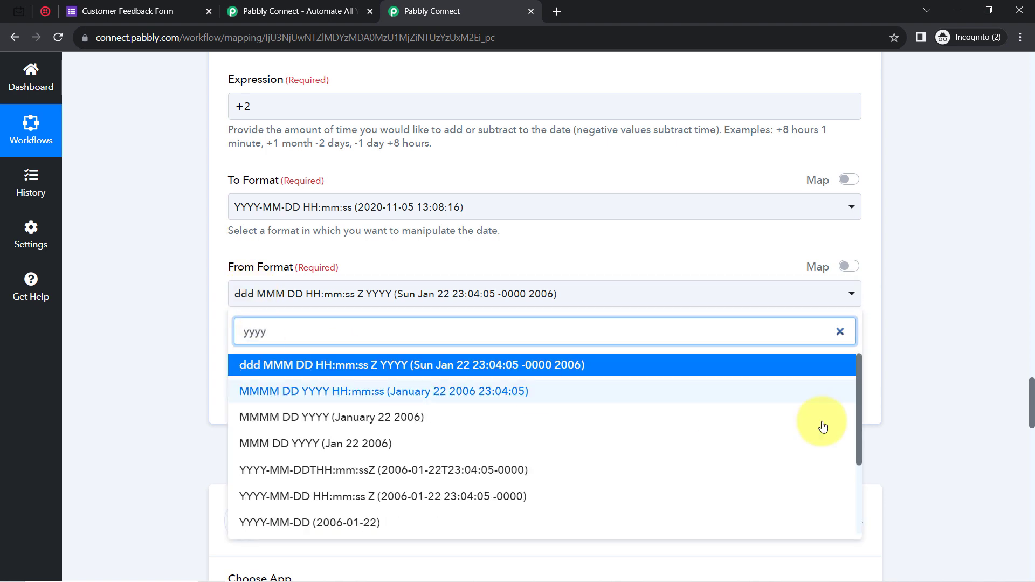
pyautogui.moveTo(860, 390); pyautogui.dragTo(823, 396)
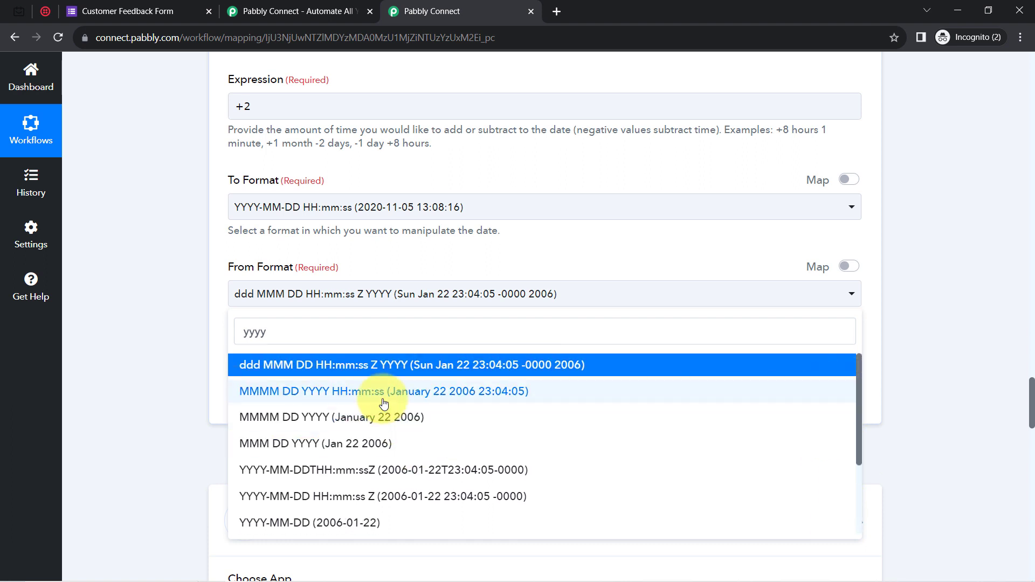
pyautogui.click(410, 496)
pyautogui.click(251, 394)
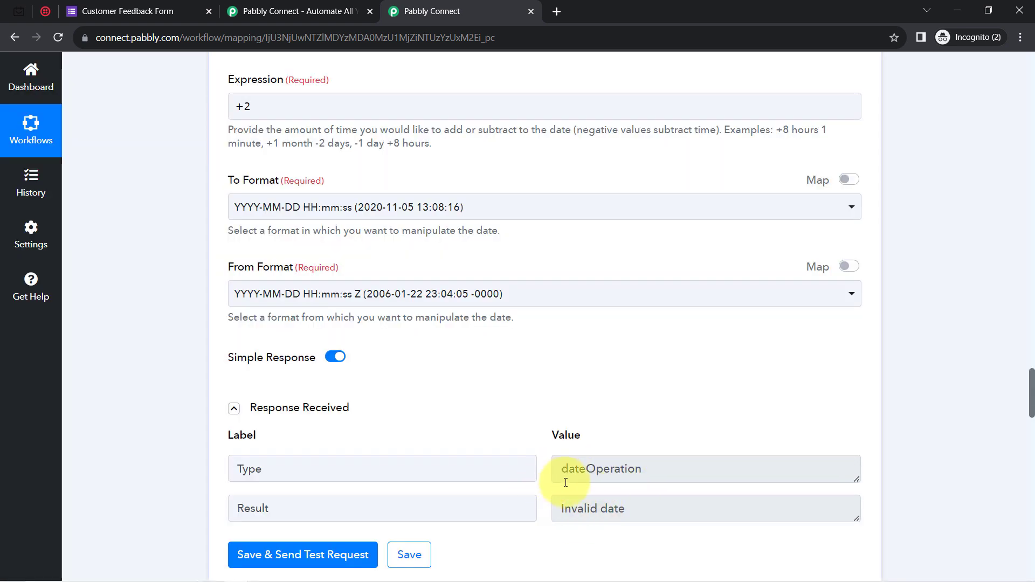
# Change the Invalid-date expression to '+2 hours' and save and test the step again.
pyautogui.moveTo(567, 504); pyautogui.dragTo(636, 498)
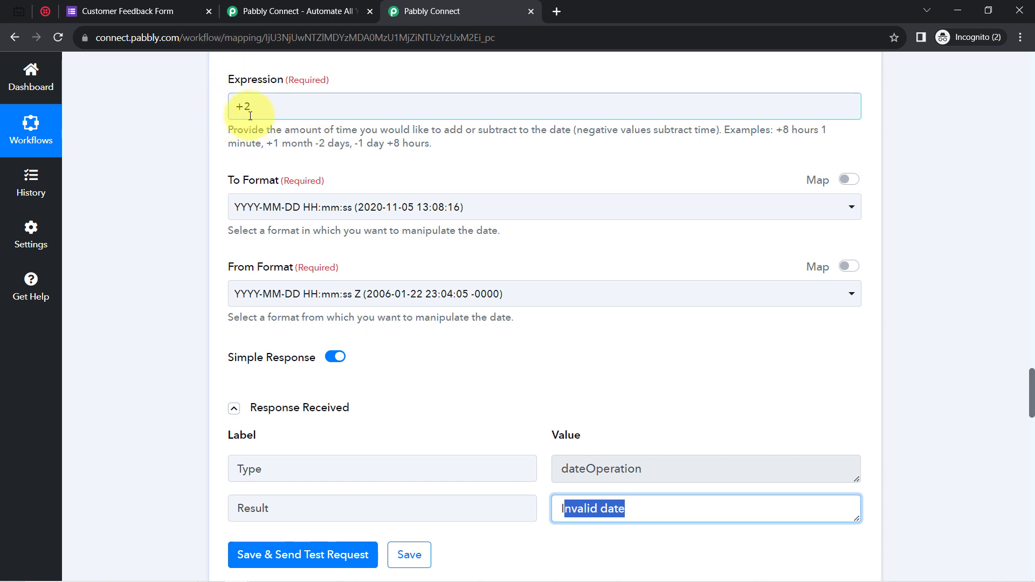
pyautogui.doubleClick(291, 144)
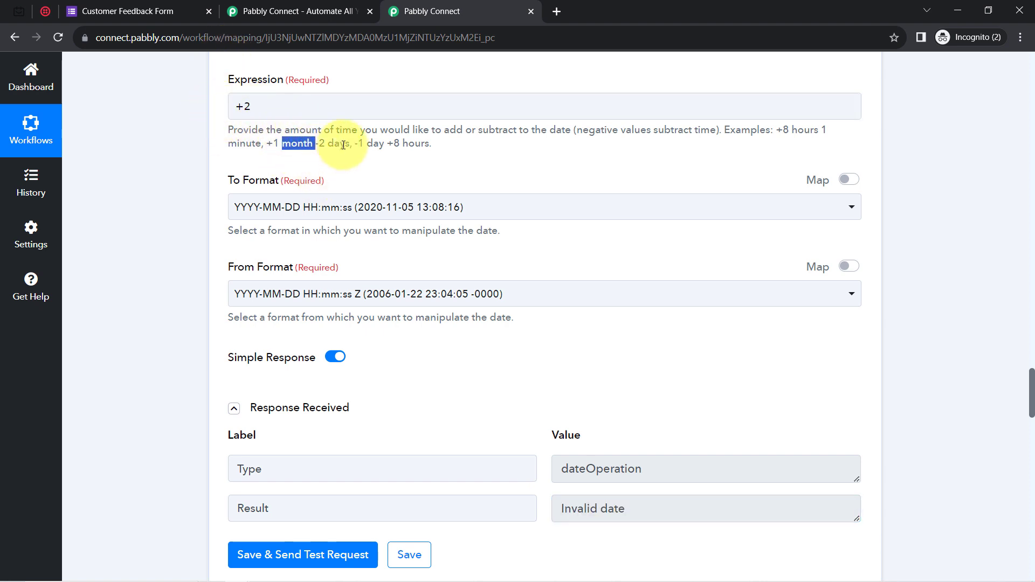
pyautogui.click(263, 111)
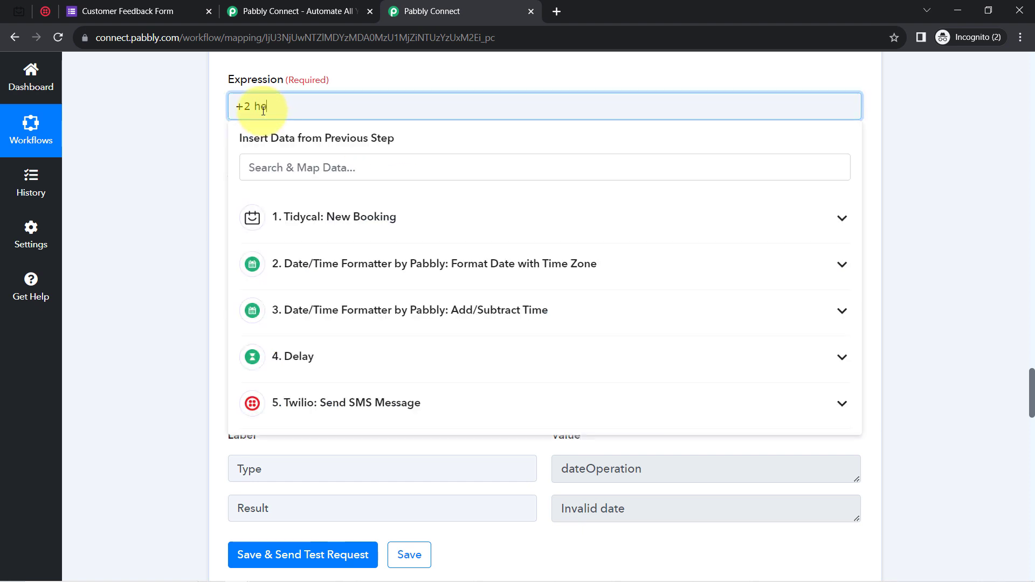
pyautogui.write('hours')
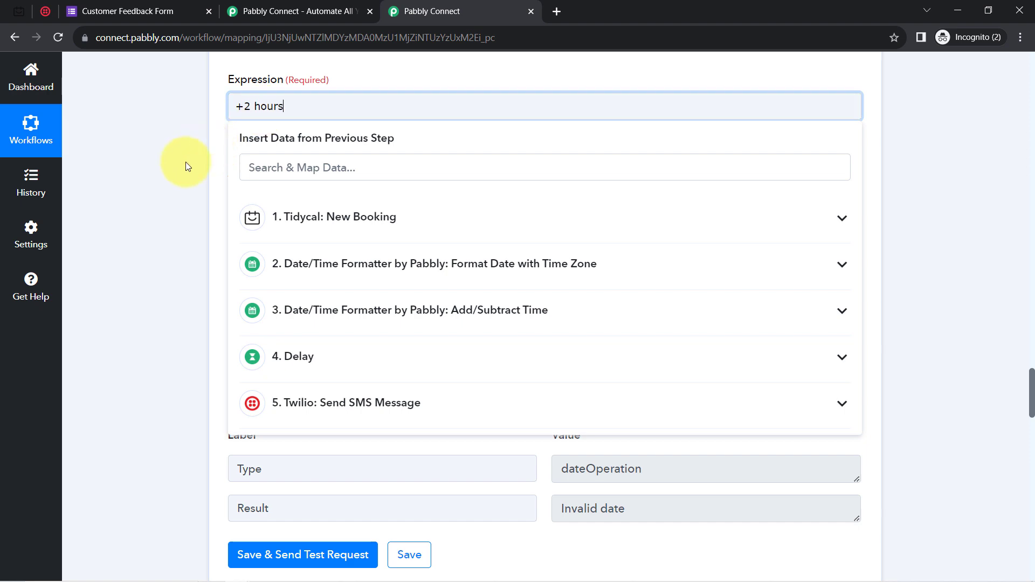
pyautogui.click(185, 161)
pyautogui.click(292, 550)
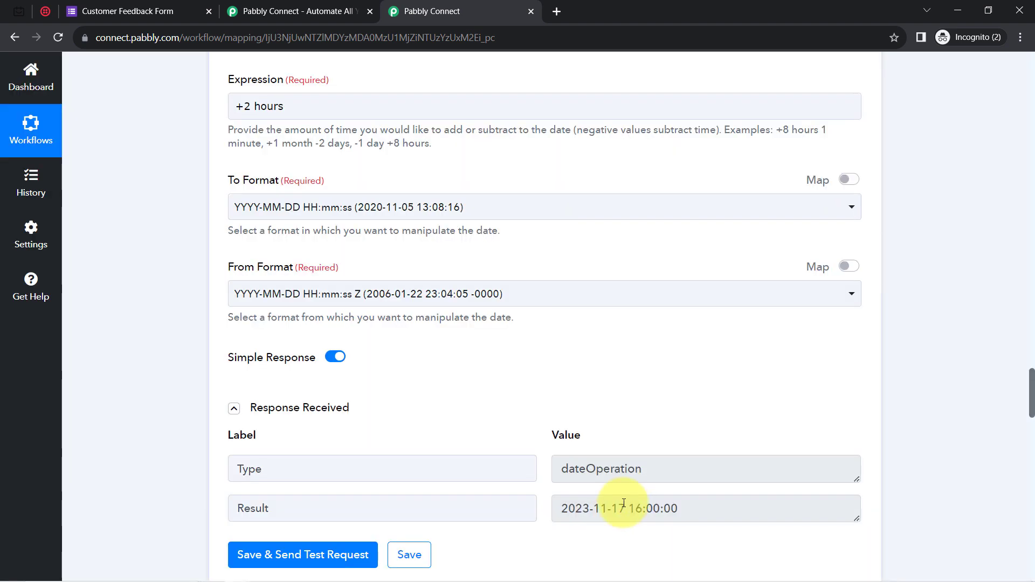
pyautogui.click(634, 508)
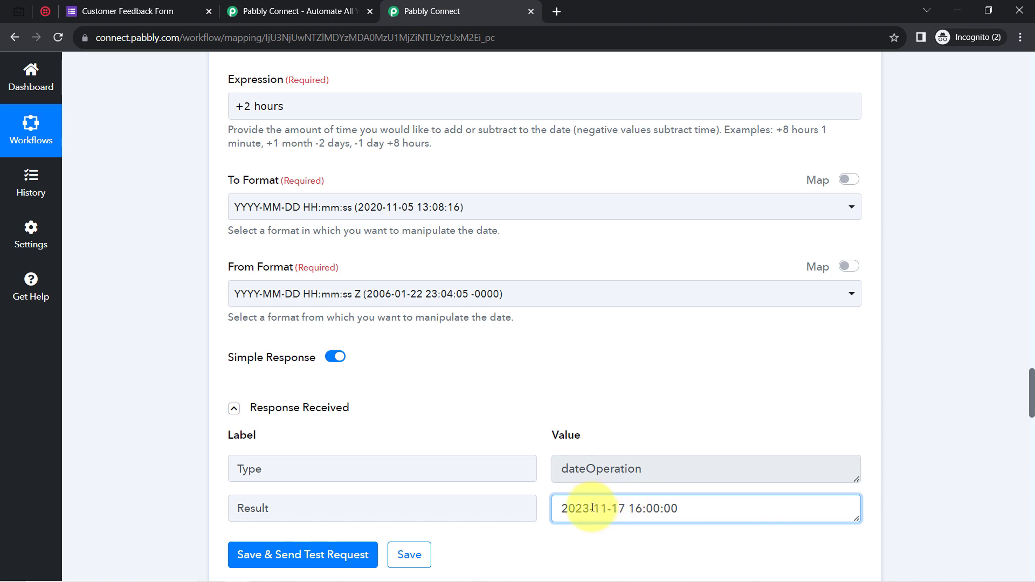
pyautogui.moveTo(597, 509); pyautogui.dragTo(693, 513)
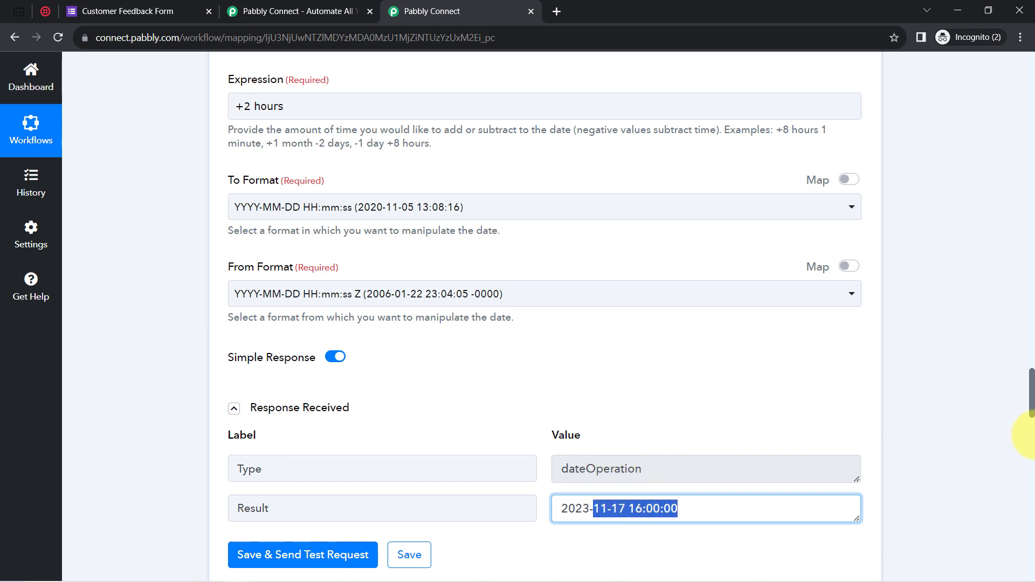
pyautogui.moveTo(1031, 392); pyautogui.dragTo(1032, 428)
pyautogui.click(545, 209)
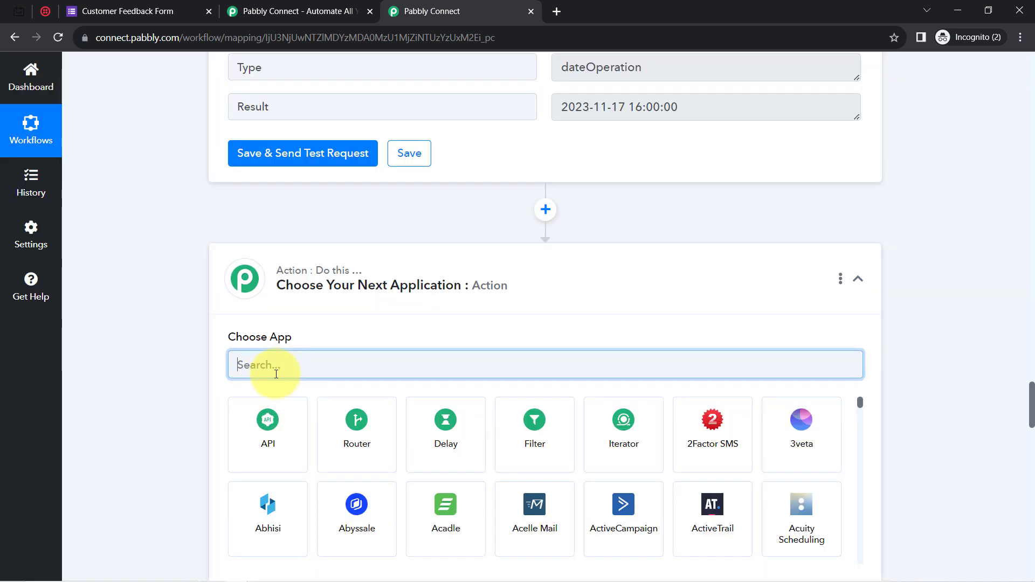
# Make the new step a Delay step using the Delay Until type.
pyautogui.write('del')
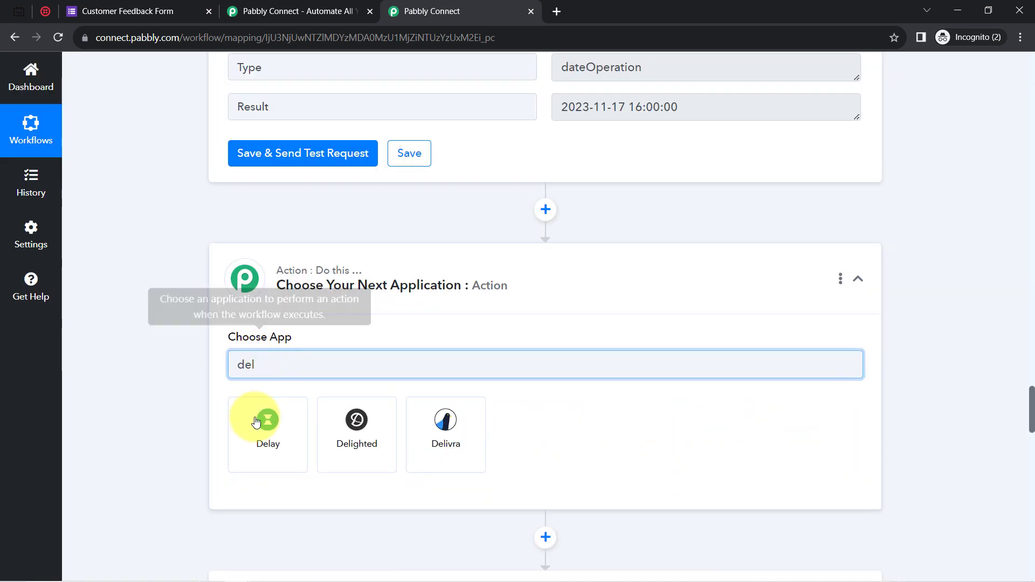
pyautogui.click(256, 438)
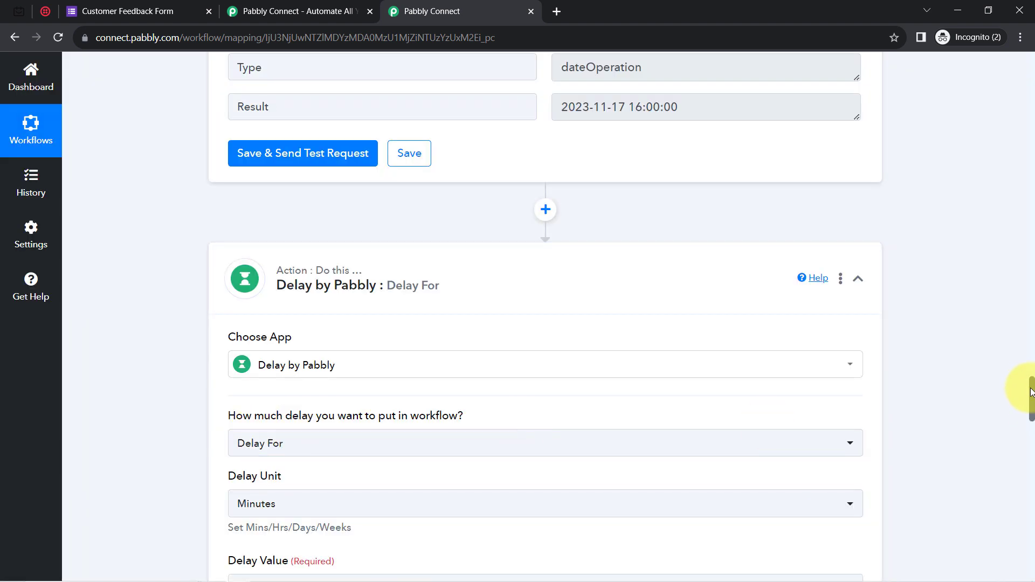
pyautogui.moveTo(1032, 395); pyautogui.dragTo(1031, 401)
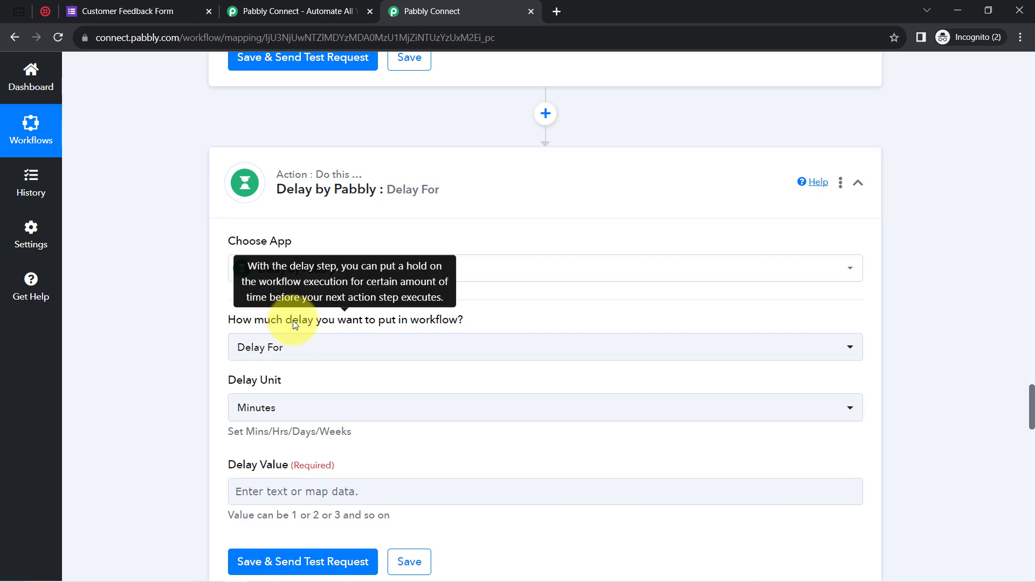
pyautogui.click(314, 351)
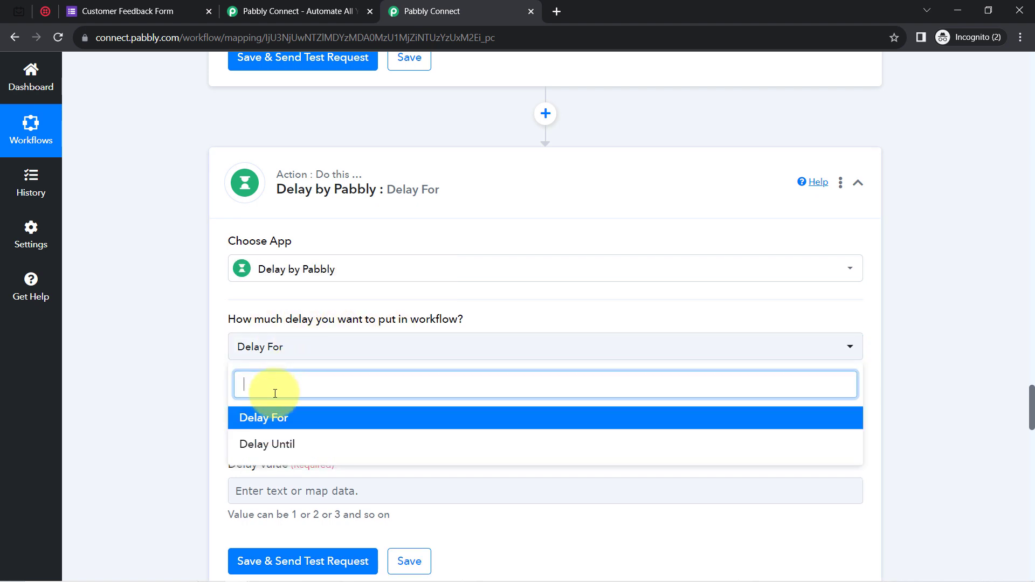
pyautogui.click(267, 440)
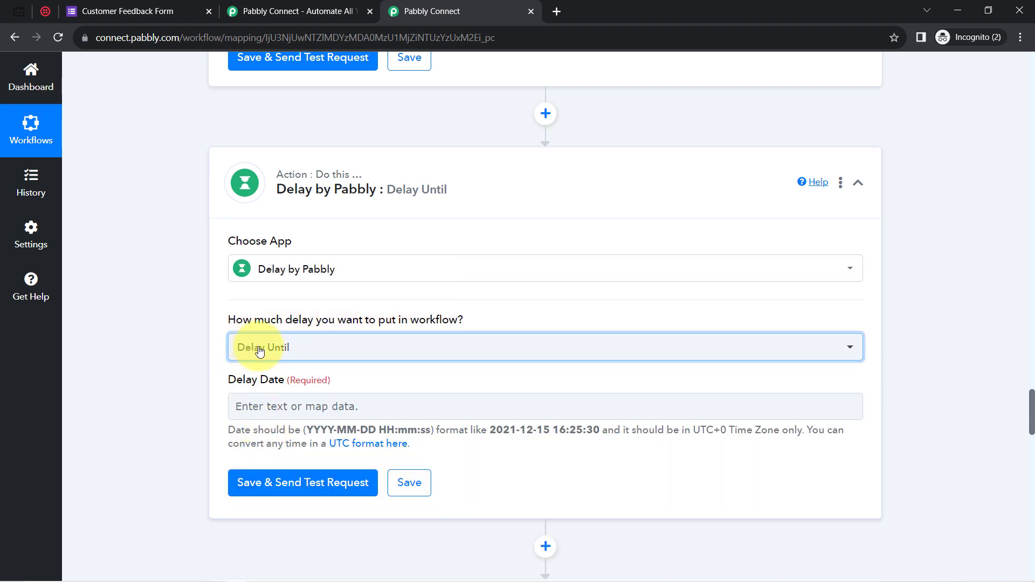
pyautogui.click(243, 407)
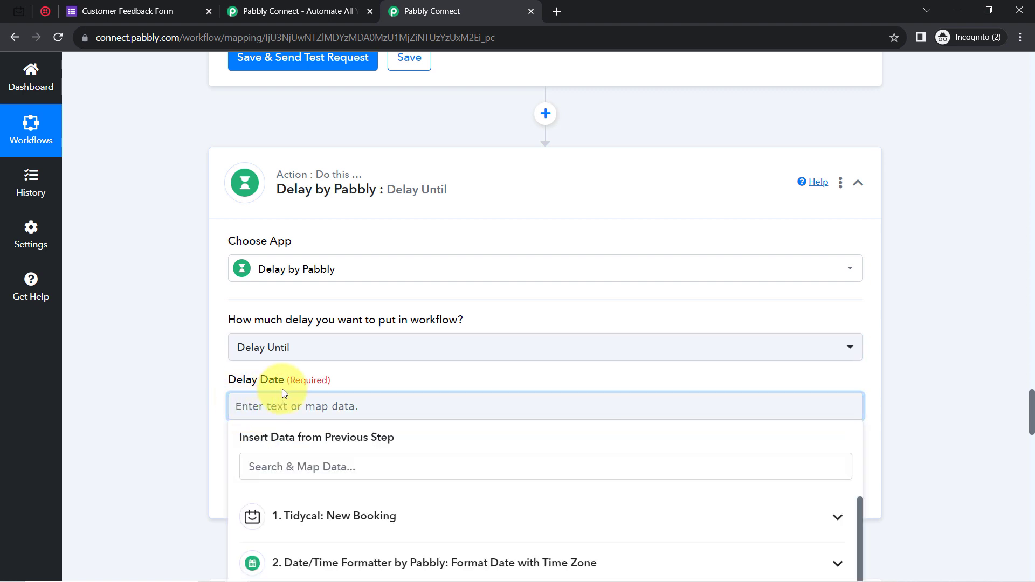
pyautogui.scroll(-5, 1031, 405)
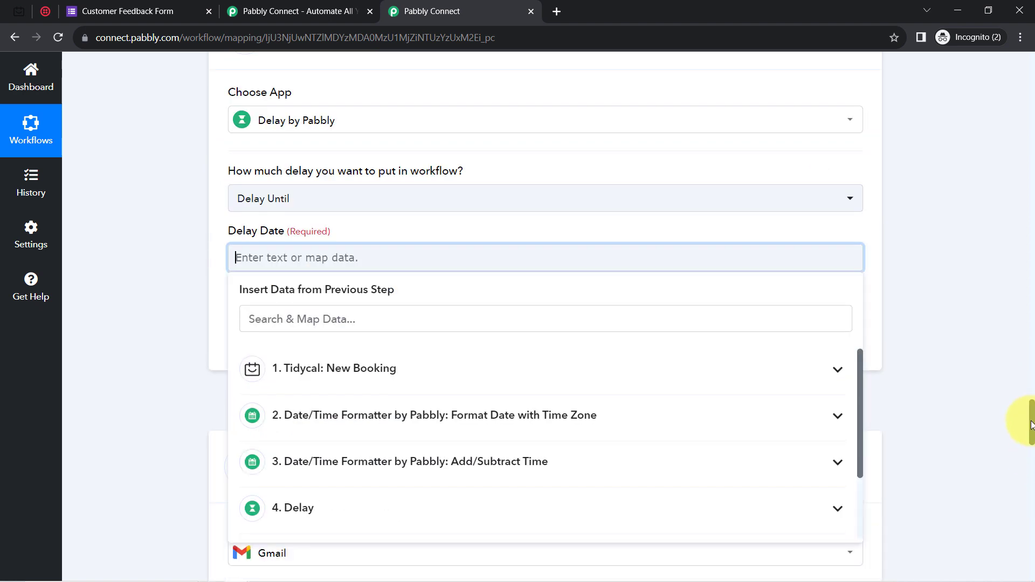
pyautogui.click(226, 188)
pyautogui.moveTo(347, 159); pyautogui.dragTo(610, 166)
pyautogui.click(303, 132)
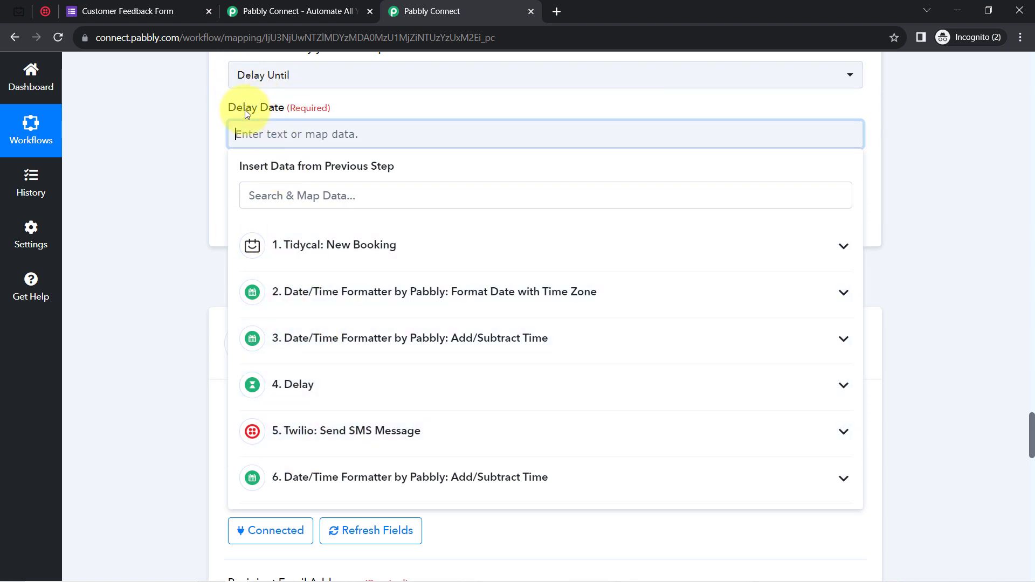
pyautogui.click(356, 472)
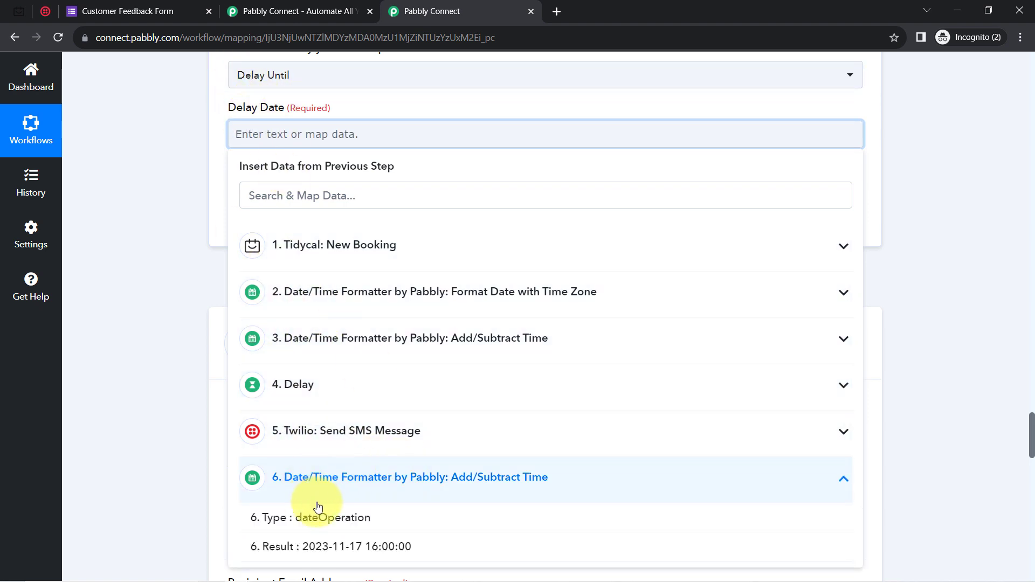
pyautogui.click(324, 550)
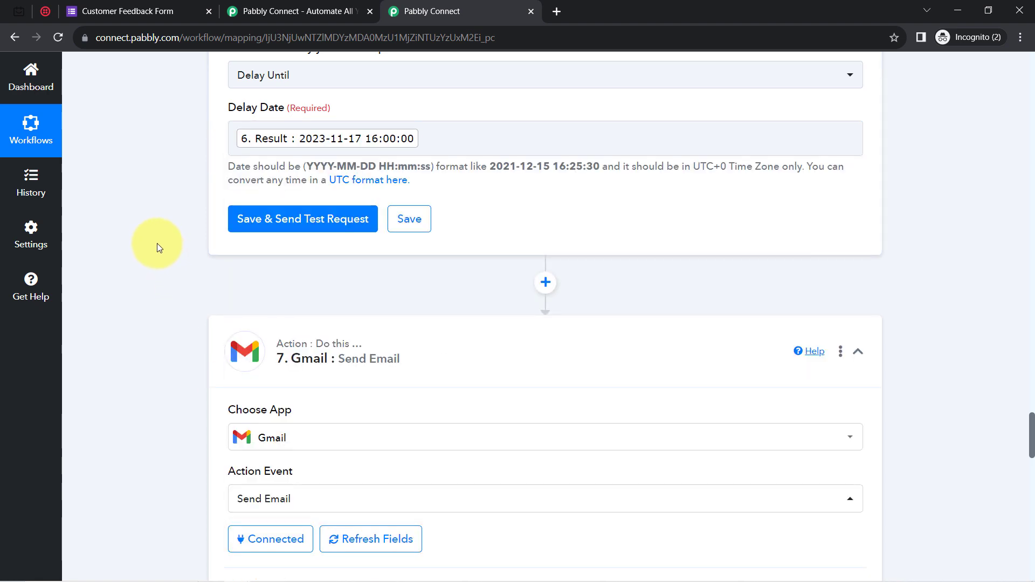
pyautogui.click(264, 212)
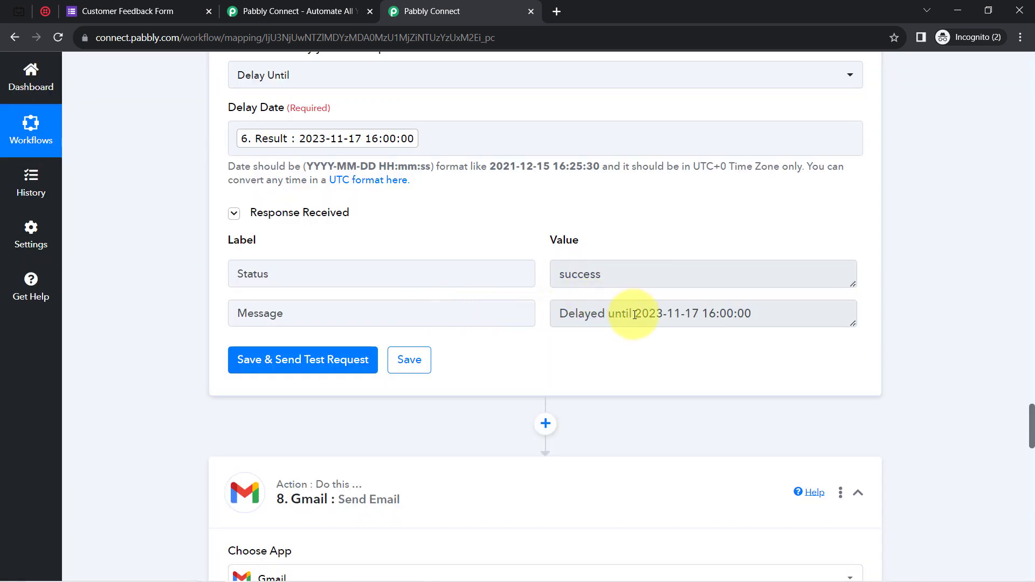
pyautogui.moveTo(627, 314); pyautogui.dragTo(785, 318)
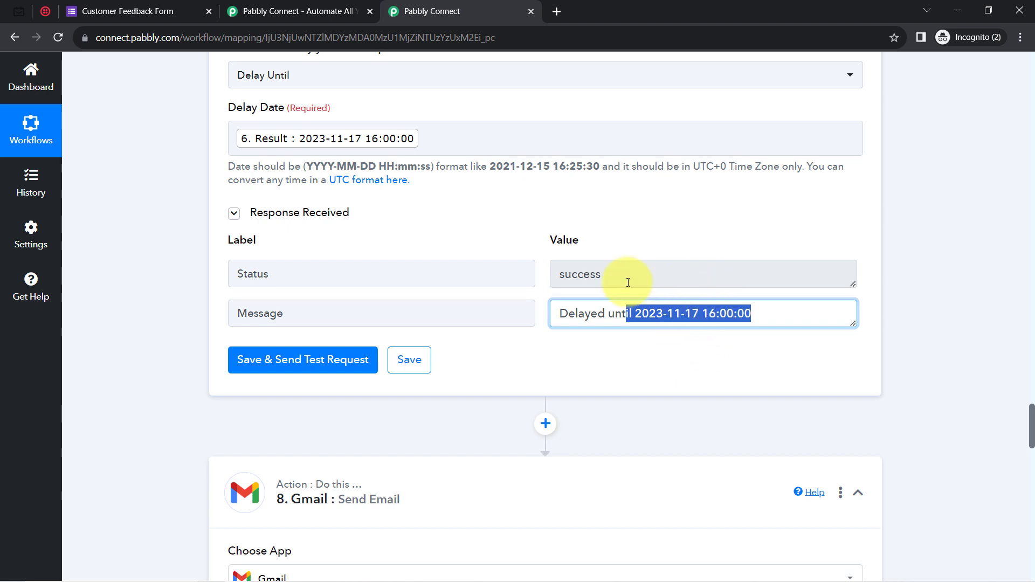
pyautogui.moveTo(1033, 424); pyautogui.dragTo(1032, 450)
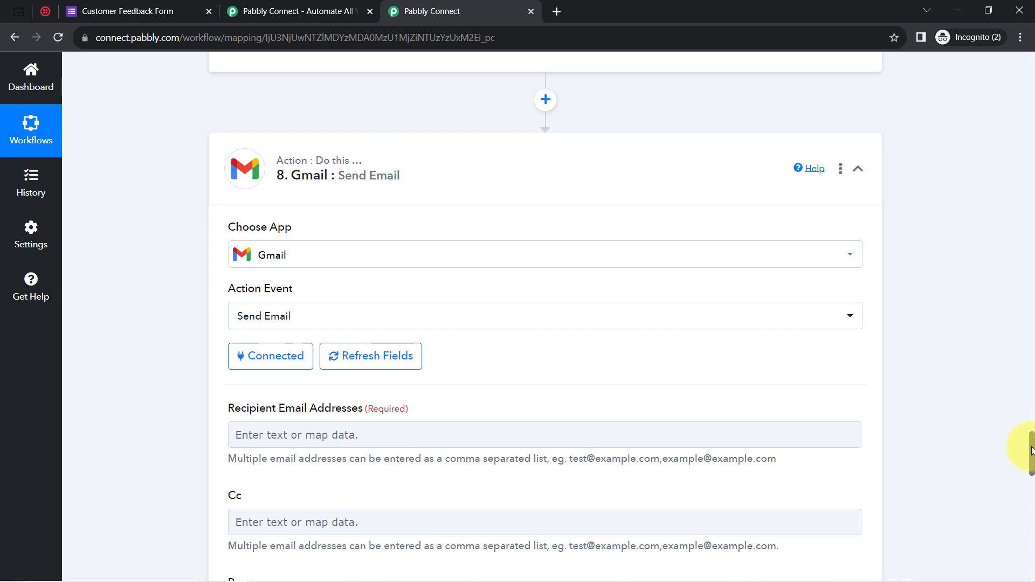
# Map TidyCal's 1. Res1 Contact Email into the Gmail step's Recipient Email Addresses field.
pyautogui.moveTo(1032, 451); pyautogui.dragTo(1032, 463)
pyautogui.click(250, 303)
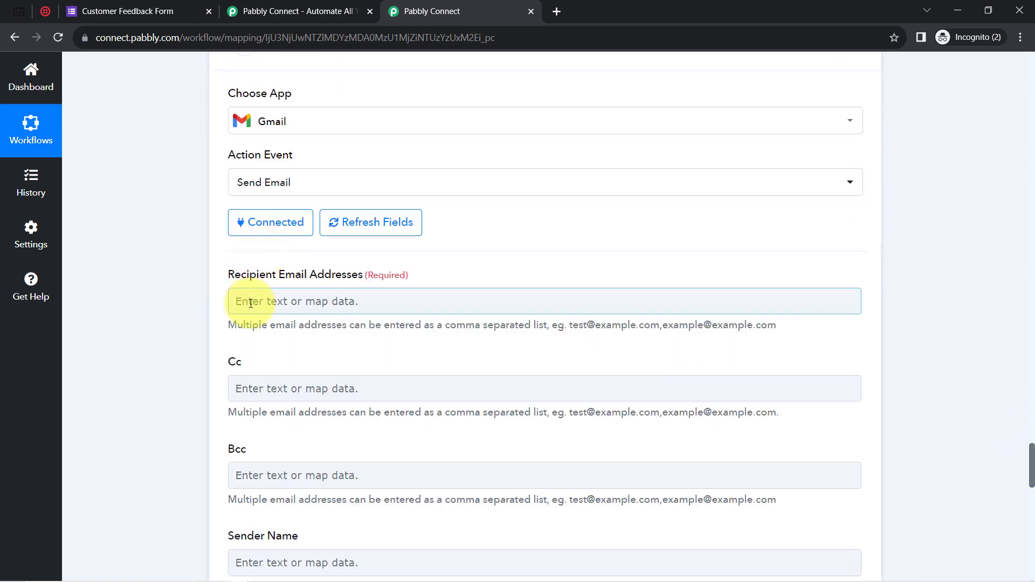
pyautogui.click(255, 364)
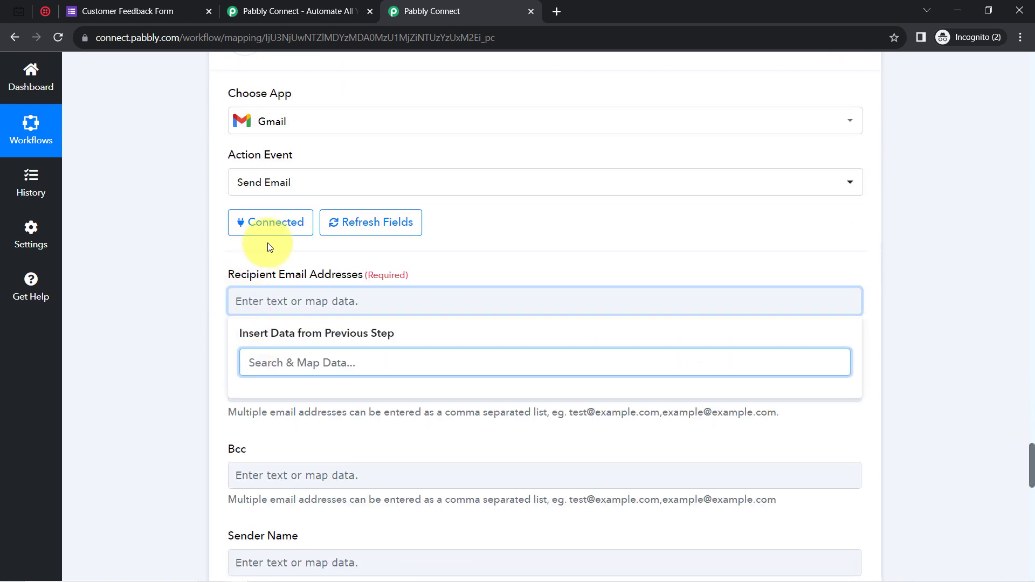
pyautogui.click(350, 233)
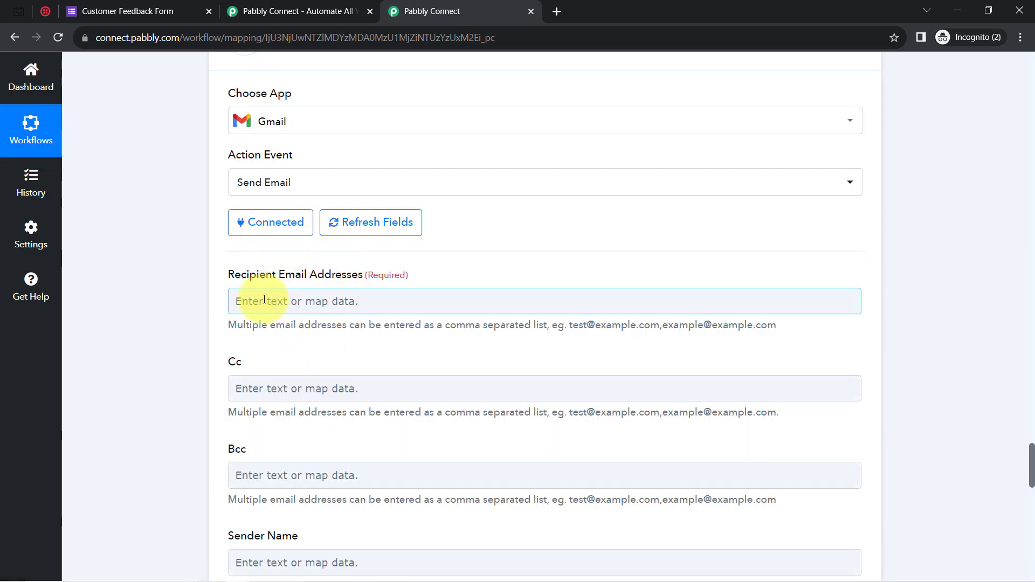
pyautogui.click(265, 300)
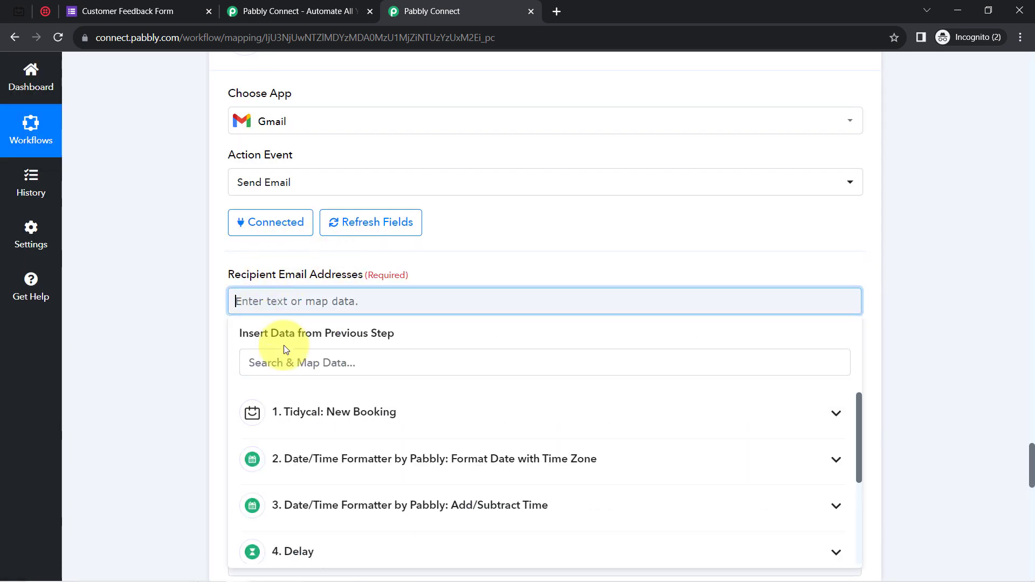
pyautogui.click(258, 361)
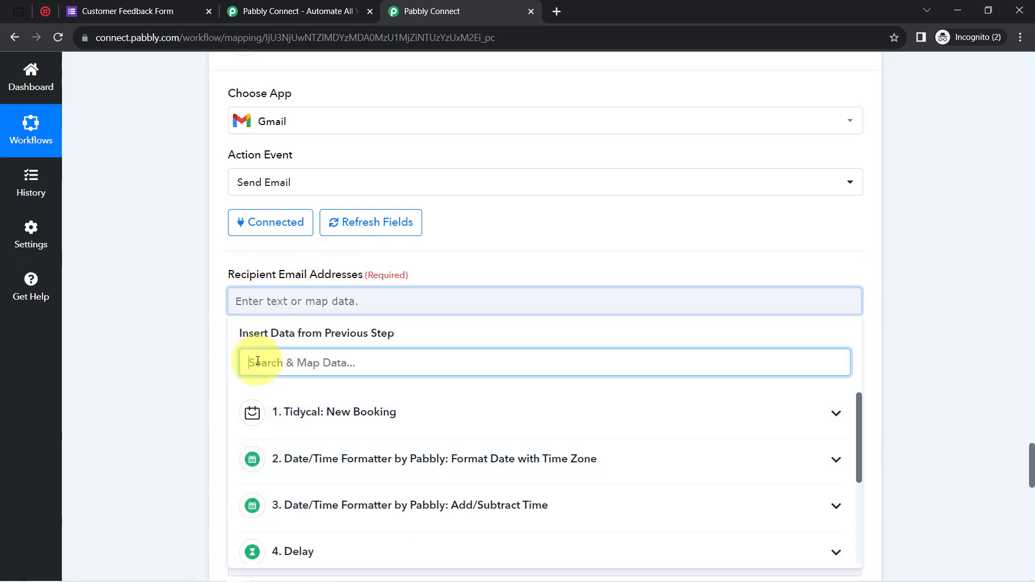
pyautogui.write('@')
pyautogui.click(364, 453)
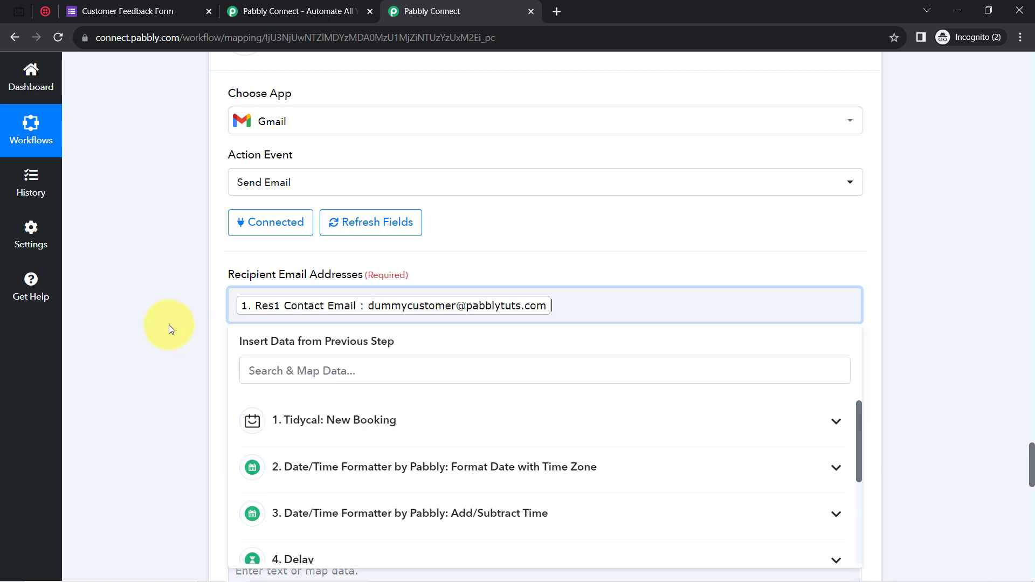
pyautogui.click(158, 323)
pyautogui.scroll(-1, 158, 324)
pyautogui.scroll(-3, 158, 324)
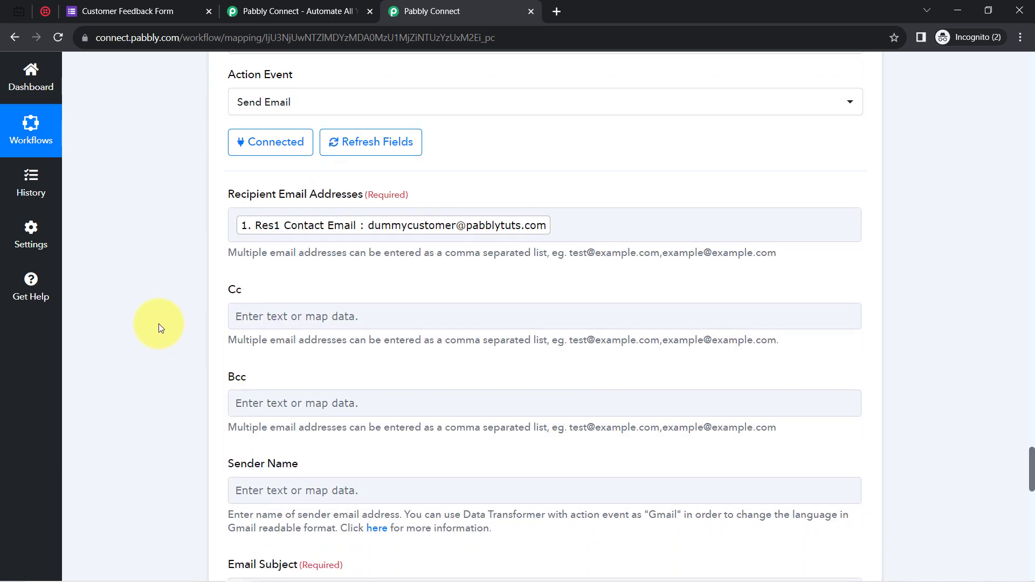
pyautogui.scroll(-3, 224, 280)
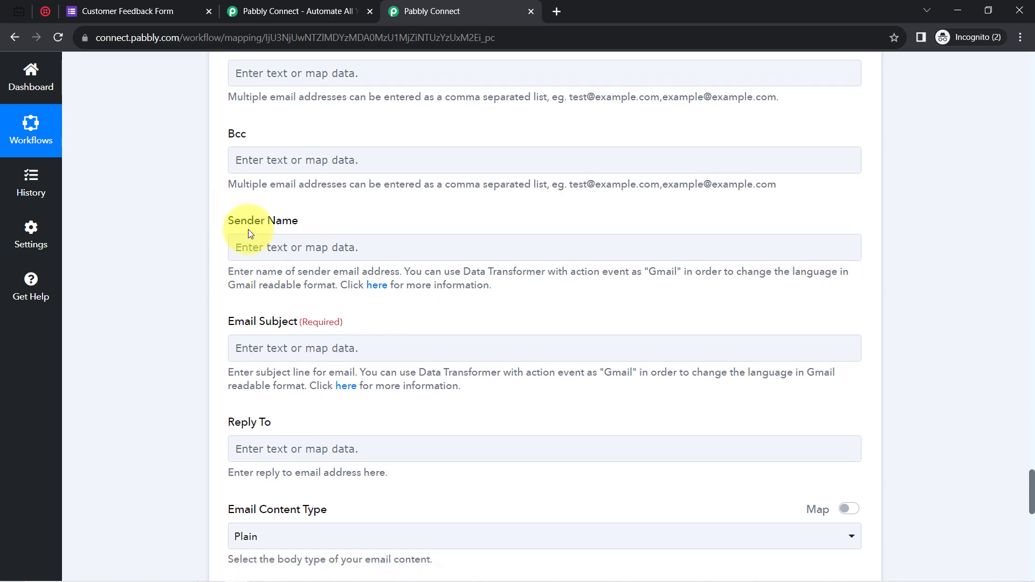
# Fill in the sender name and set the subject to the contact name plus ', How was your Appointment!'.
pyautogui.click(248, 250)
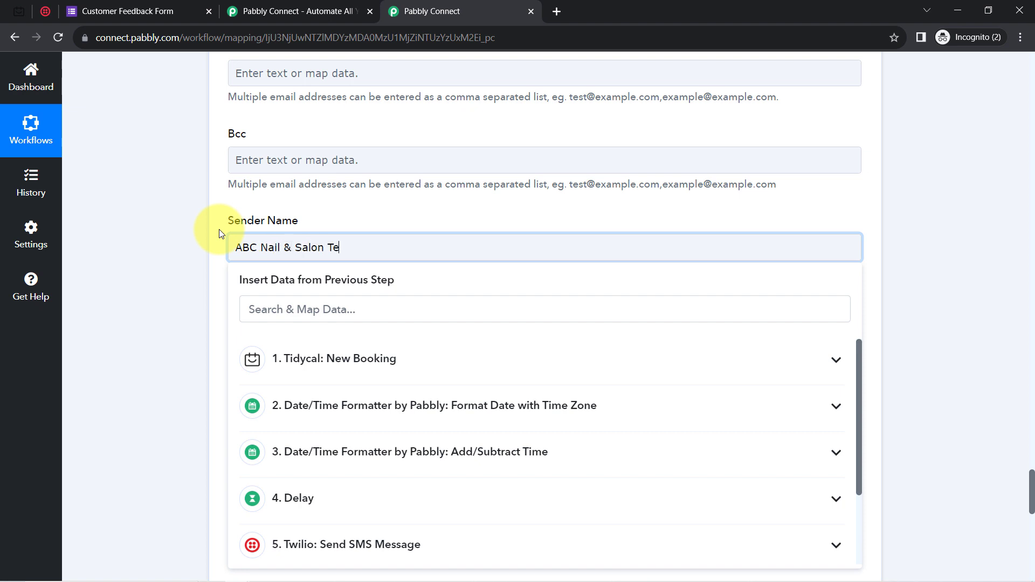
pyautogui.click(151, 218)
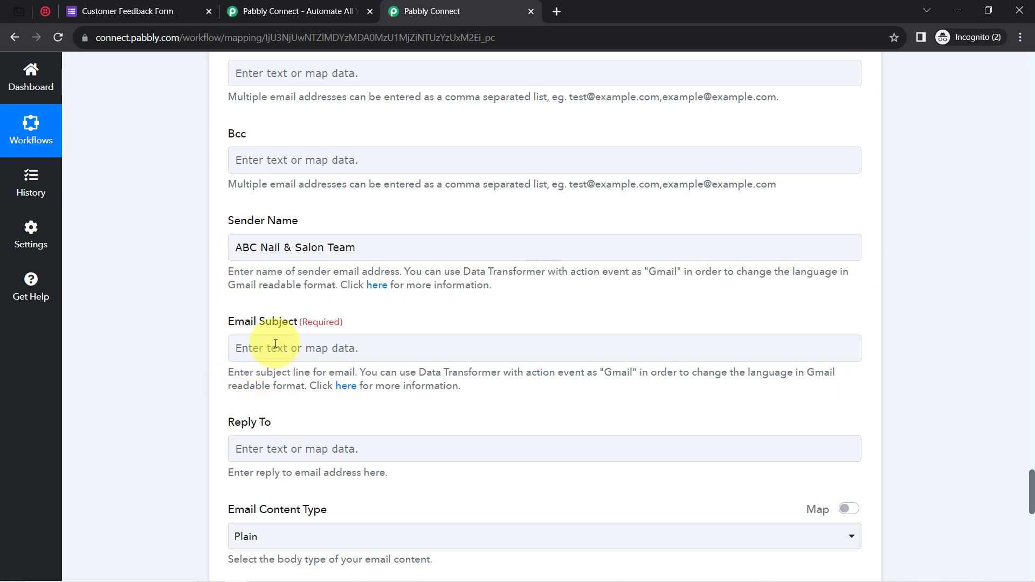
pyautogui.click(253, 356)
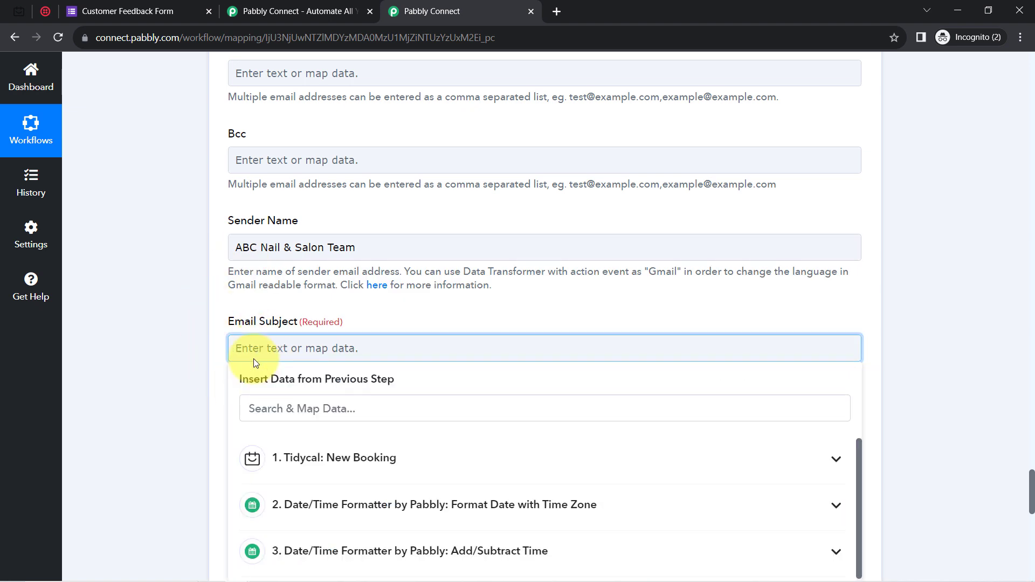
pyautogui.write('How was your Appointment!')
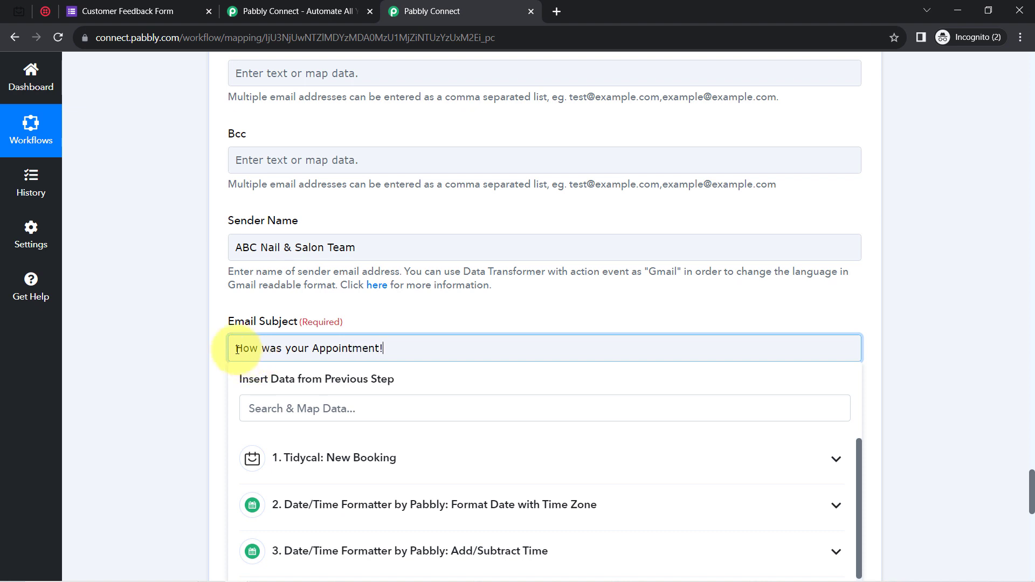
pyautogui.click(261, 408)
pyautogui.write('d')
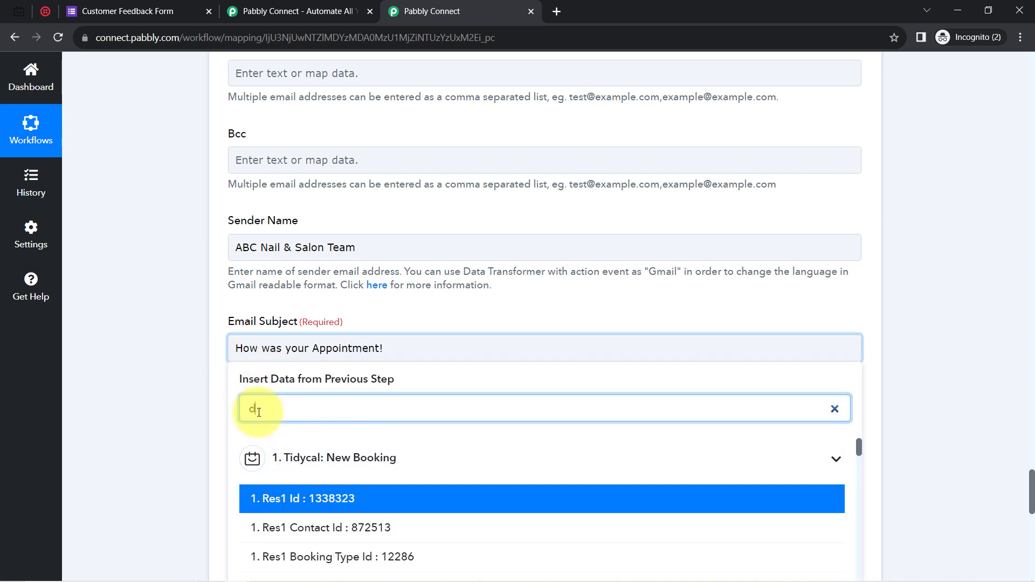
pyautogui.write('umm')
pyautogui.click(334, 529)
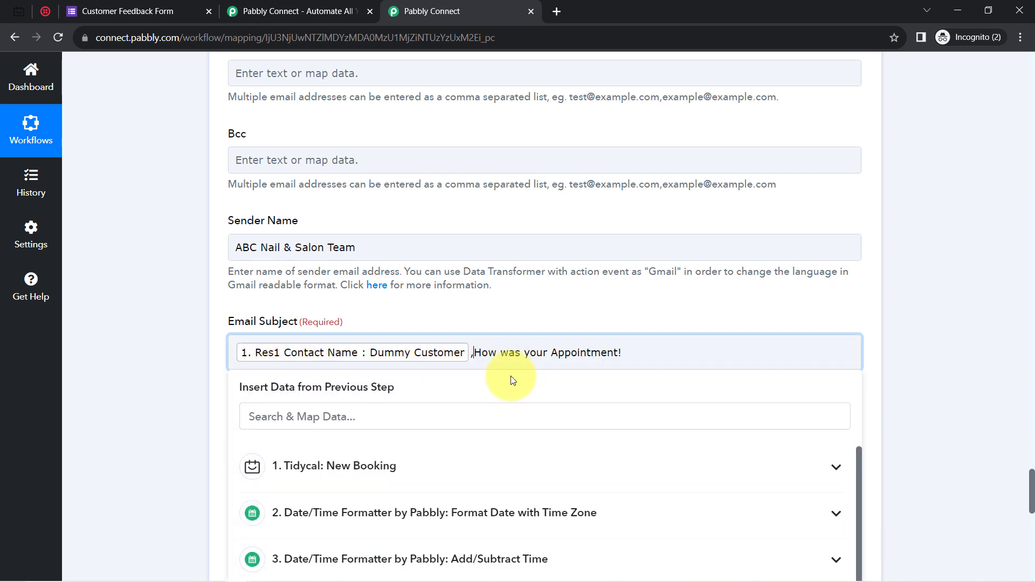
pyautogui.click(169, 366)
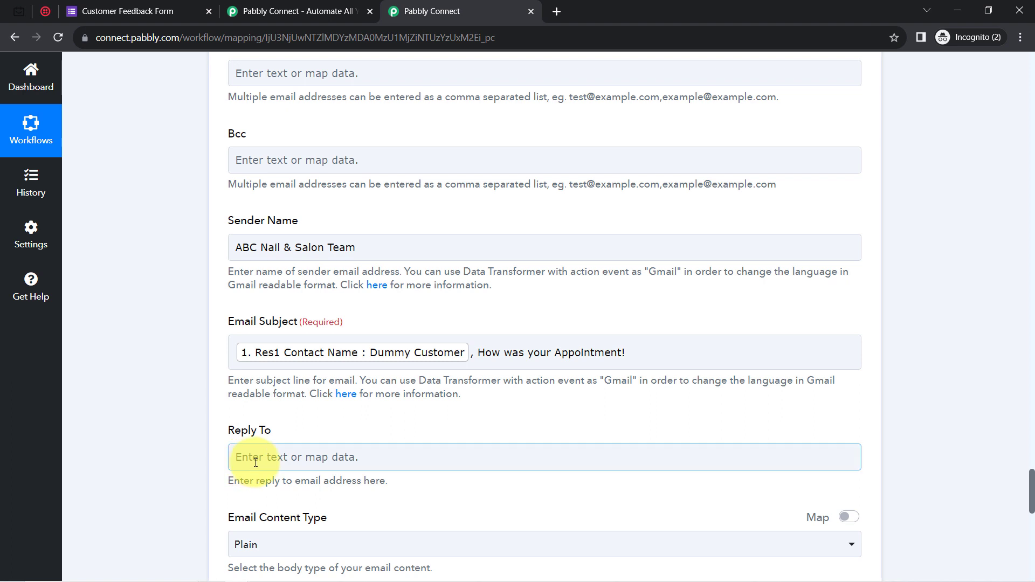
# Keep the default Email Content type and place the cursor in the empty Email Content field.
pyautogui.scroll(-3, 256, 462)
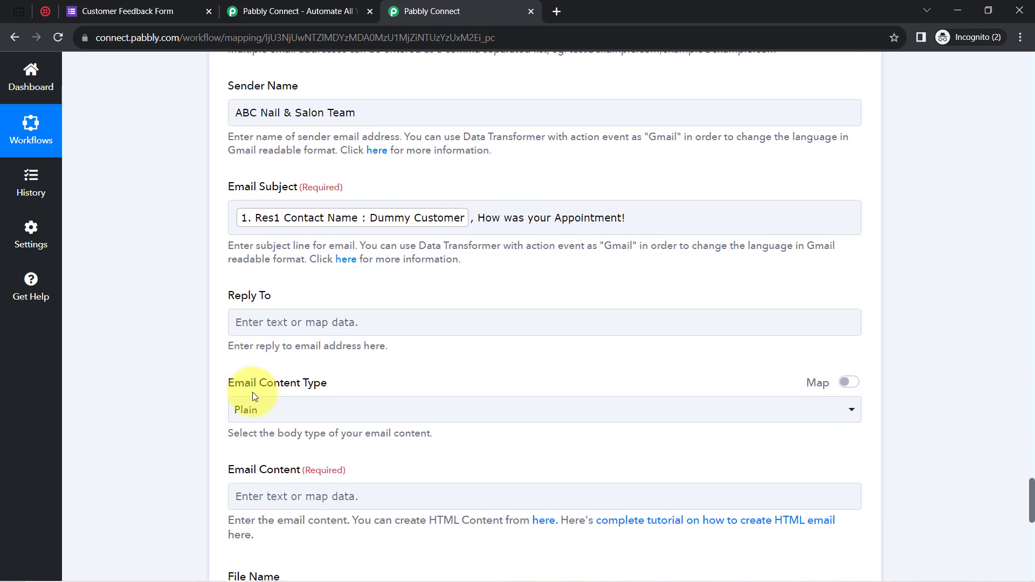
pyautogui.scroll(-3, 253, 397)
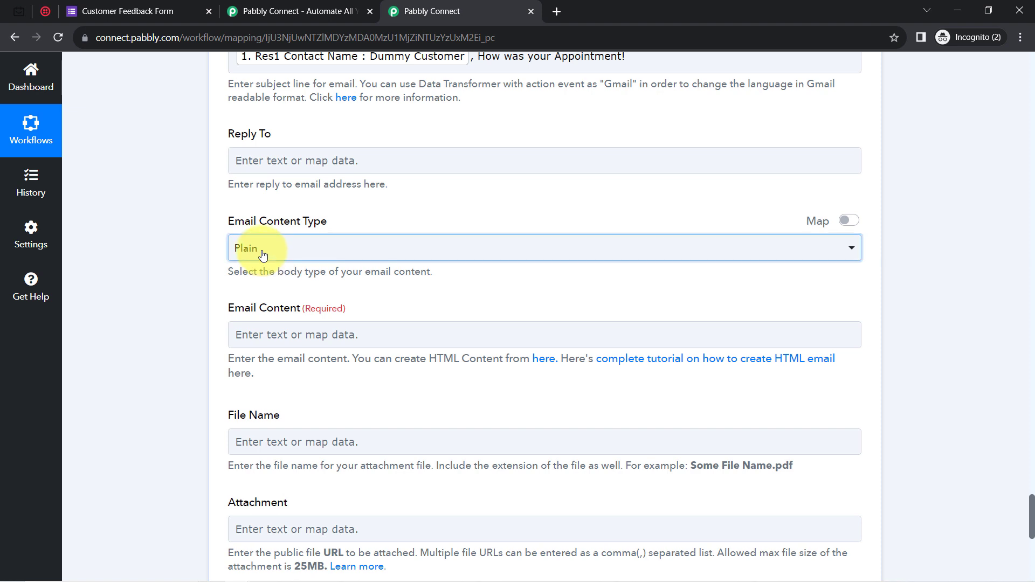
pyautogui.click(263, 253)
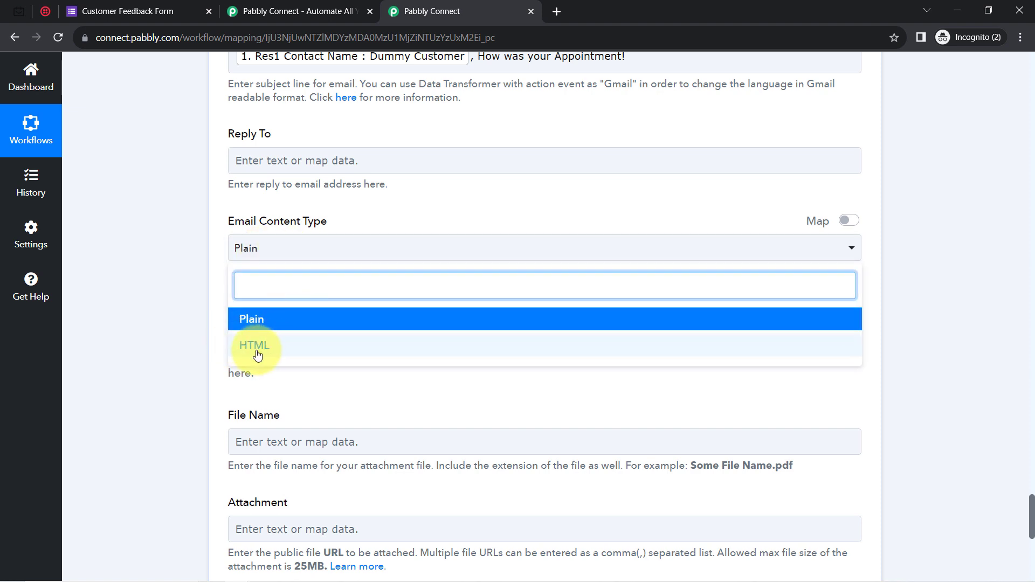
pyautogui.click(194, 338)
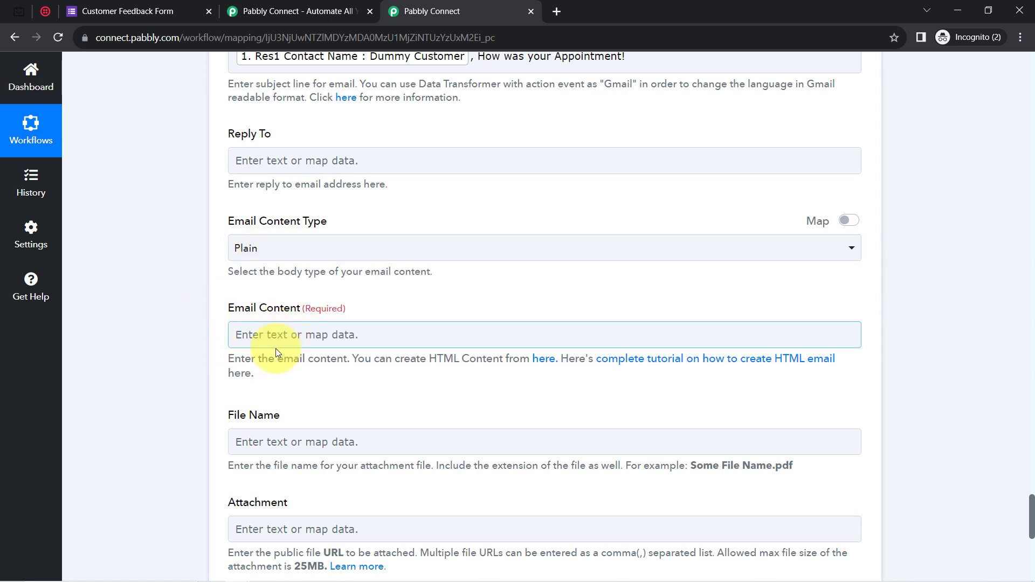
pyautogui.click(279, 342)
pyautogui.moveTo(493, 360); pyautogui.dragTo(765, 381)
pyautogui.click(560, 336)
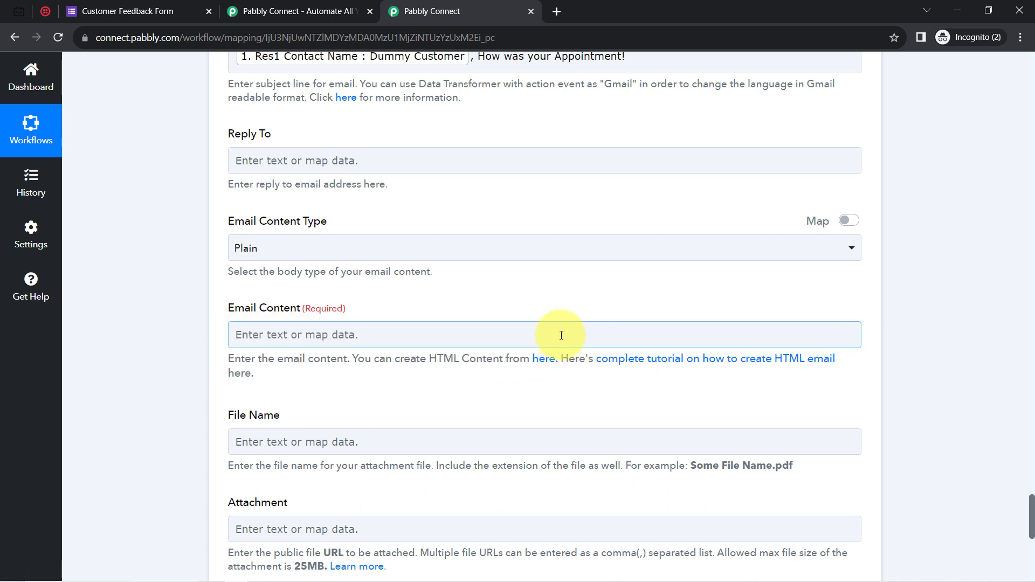
pyautogui.click(665, 354)
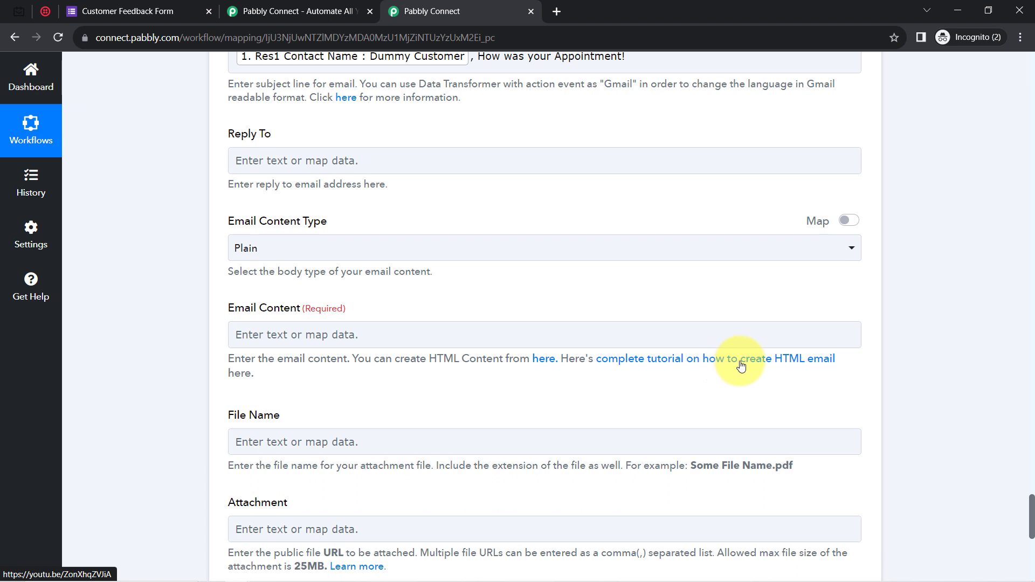
pyautogui.click(235, 345)
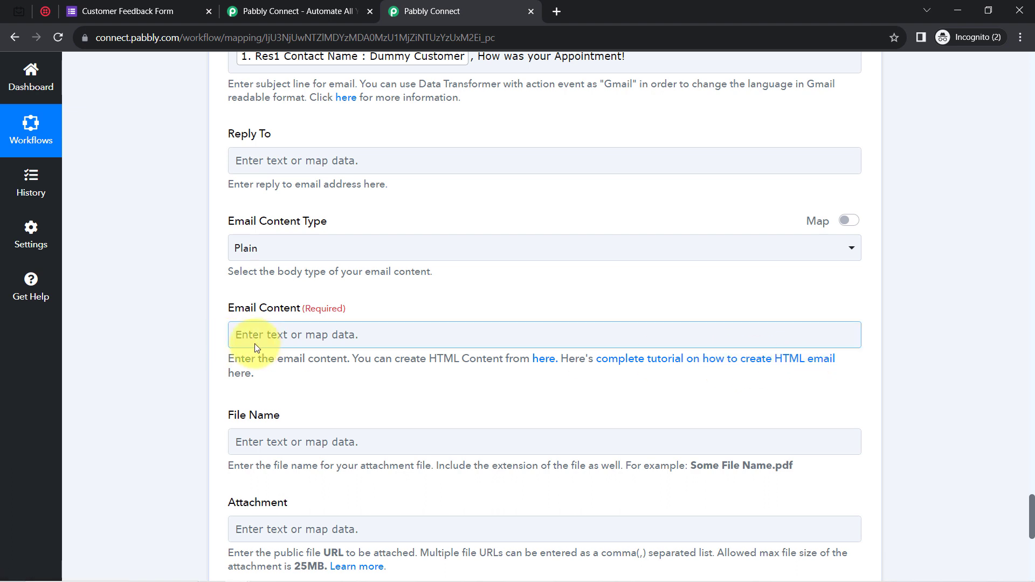
# Copy the feedback-request message from the Notepad drafts and return to Email Content.
pyautogui.moveTo(297, 581)
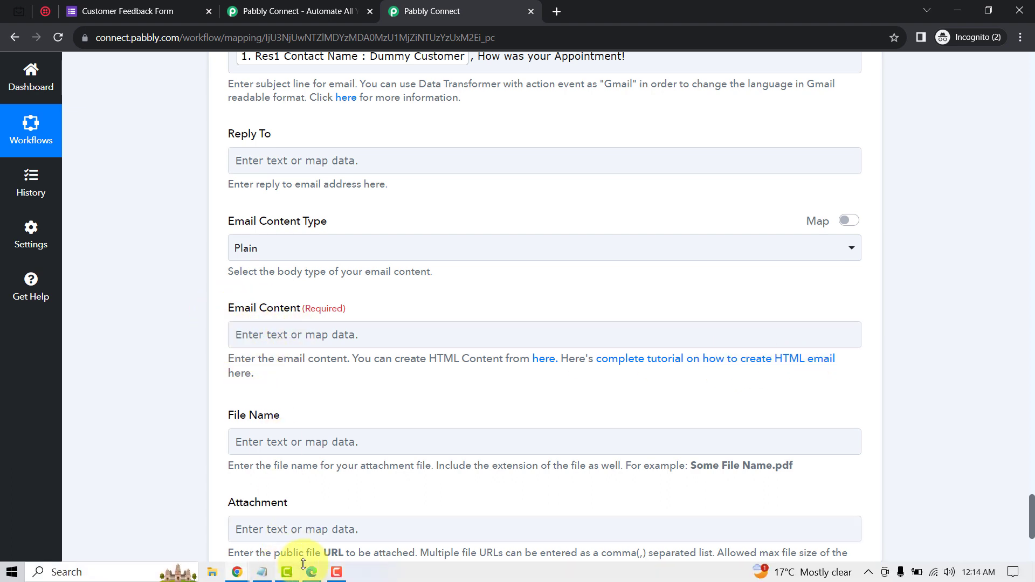
pyautogui.click(264, 573)
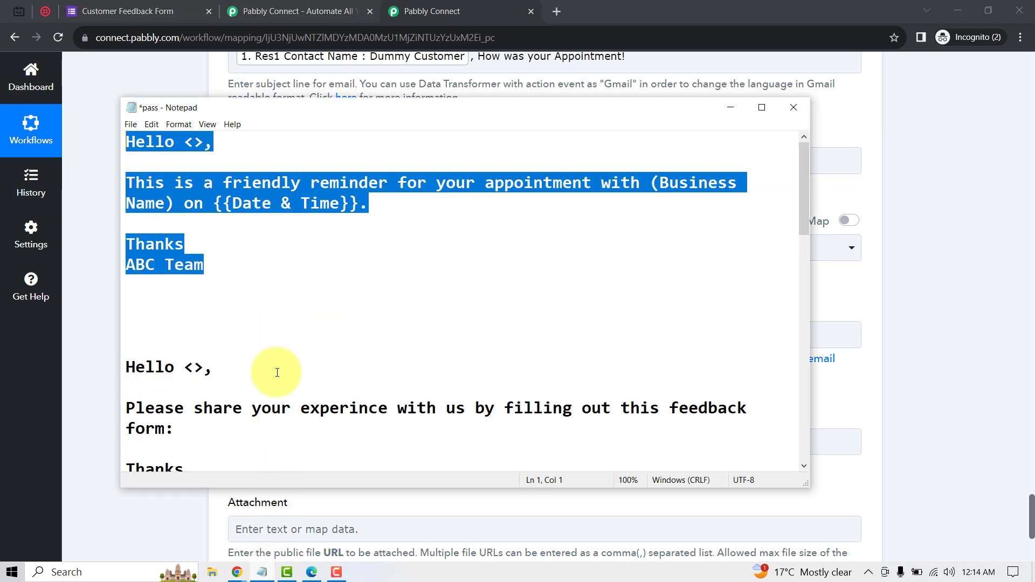
pyautogui.click(251, 298)
pyautogui.moveTo(128, 371); pyautogui.dragTo(218, 264)
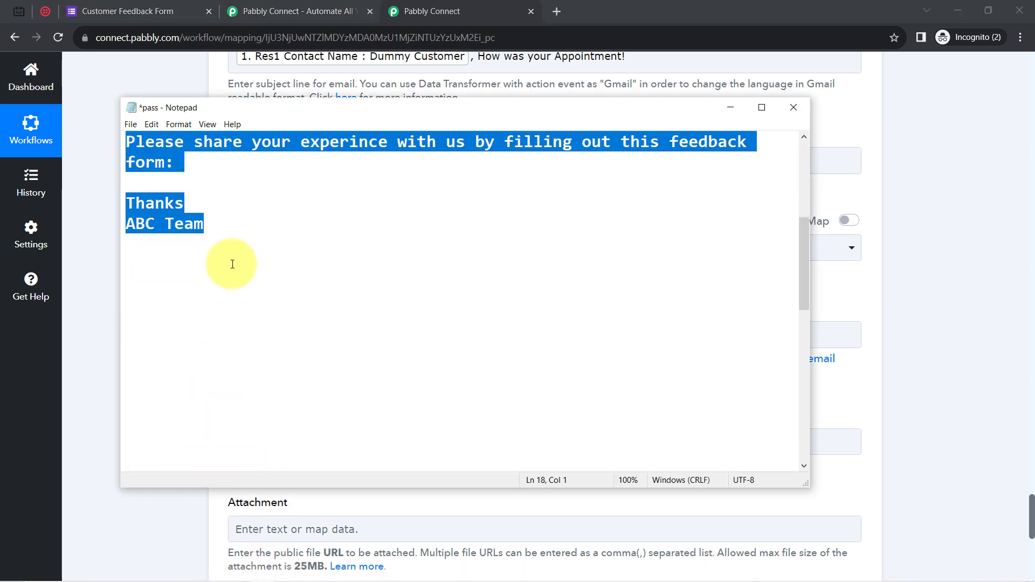
pyautogui.click(941, 308)
pyautogui.click(249, 333)
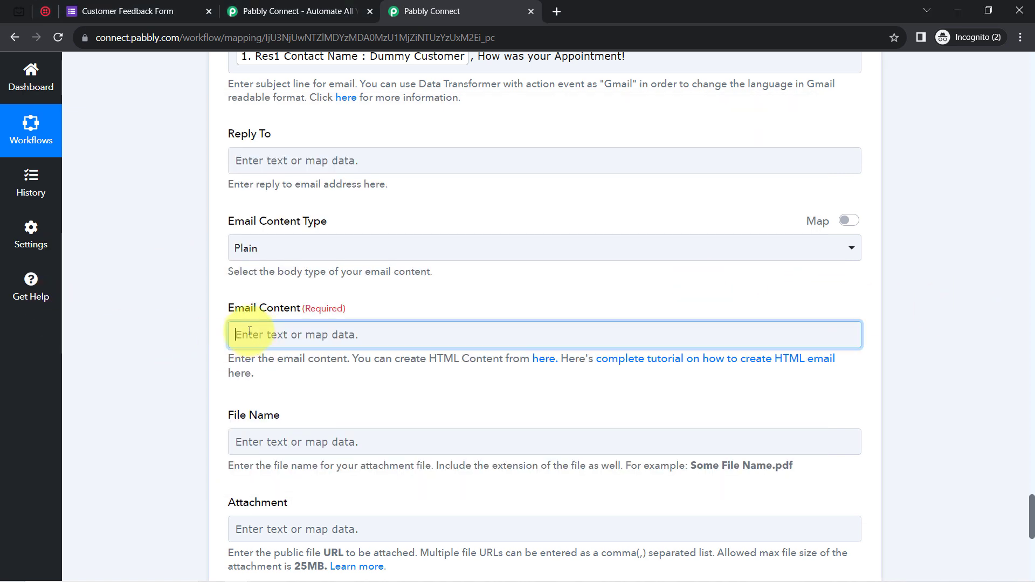
# Paste the feedback message and break it into greeting, request and 'Thanks ABC Team' lines.
pyautogui.write('Hello <>,Please share your experince with us by filling out this feedback form: Thanks ABC Team')
pyautogui.click(285, 335)
pyautogui.press('Return')
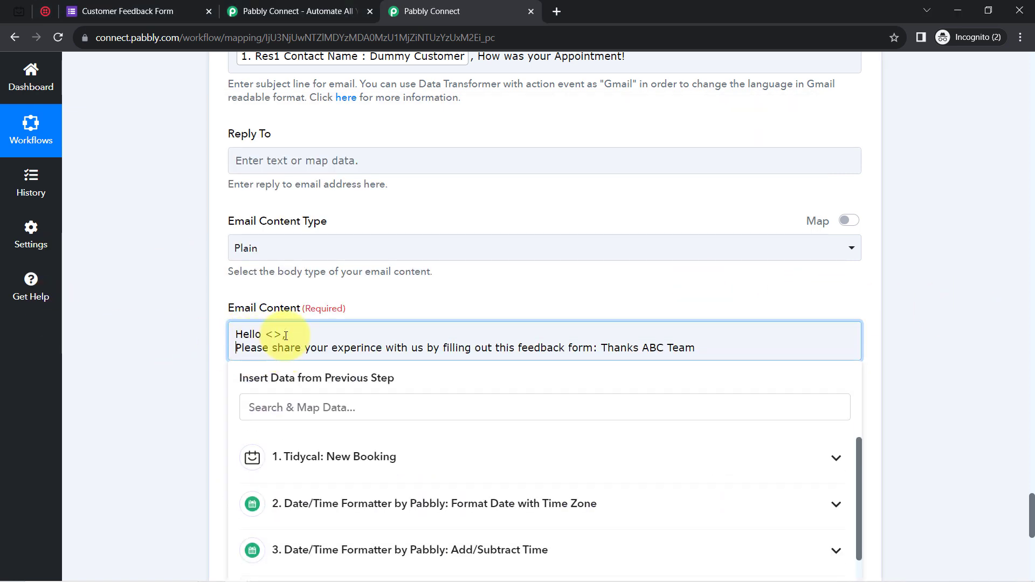
pyautogui.press('Return')
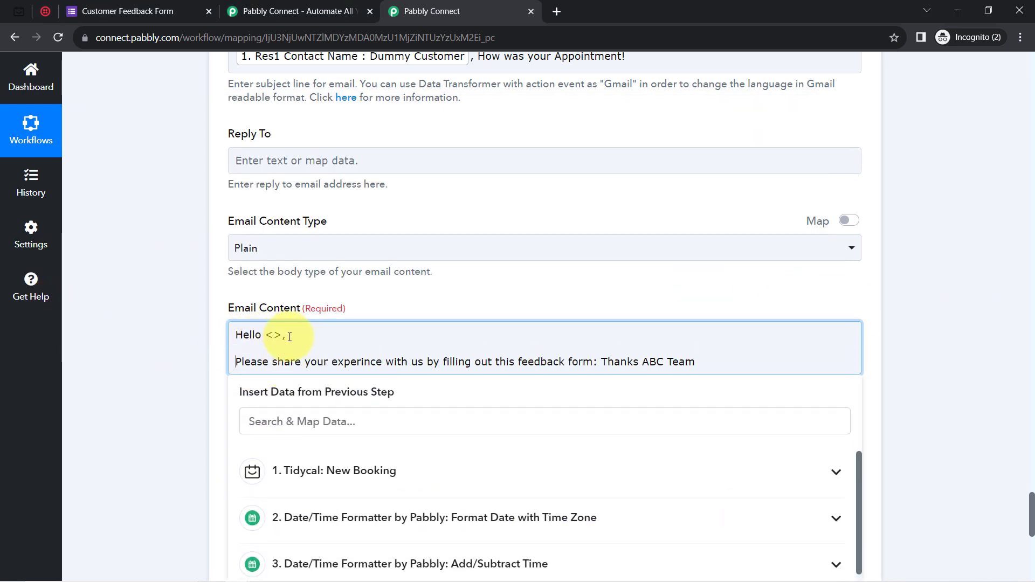
pyautogui.click(602, 363)
pyautogui.press('Return')
pyautogui.press('Return')
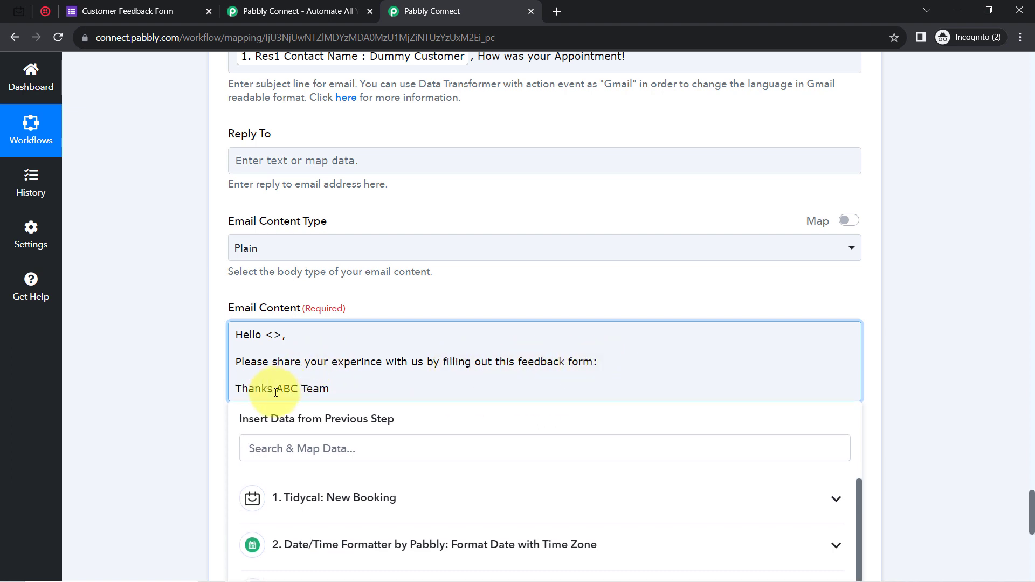
pyautogui.click(277, 389)
pyautogui.press('Return')
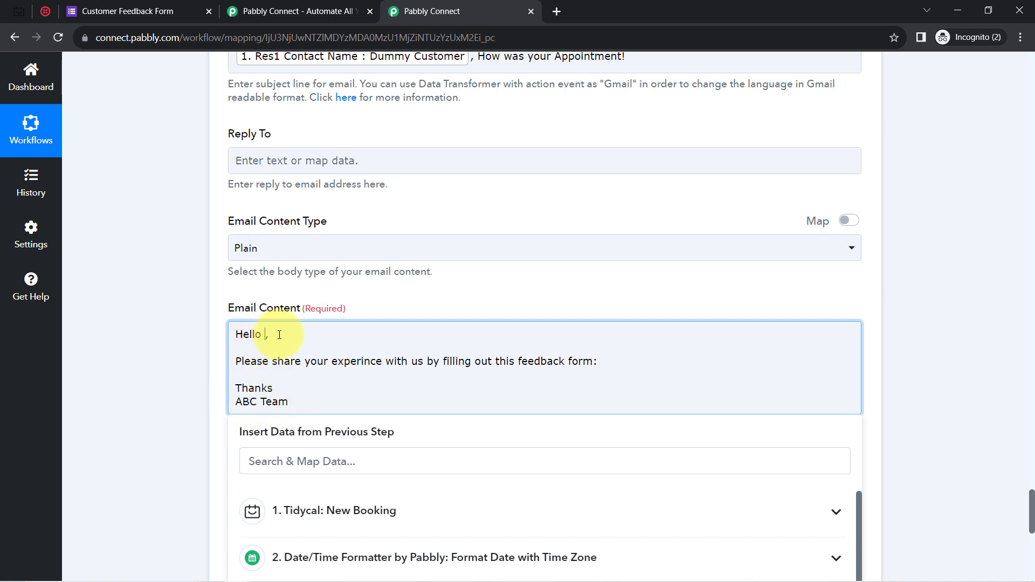
# Insert the booking's Contact Name field after Hello.
pyautogui.write('du')
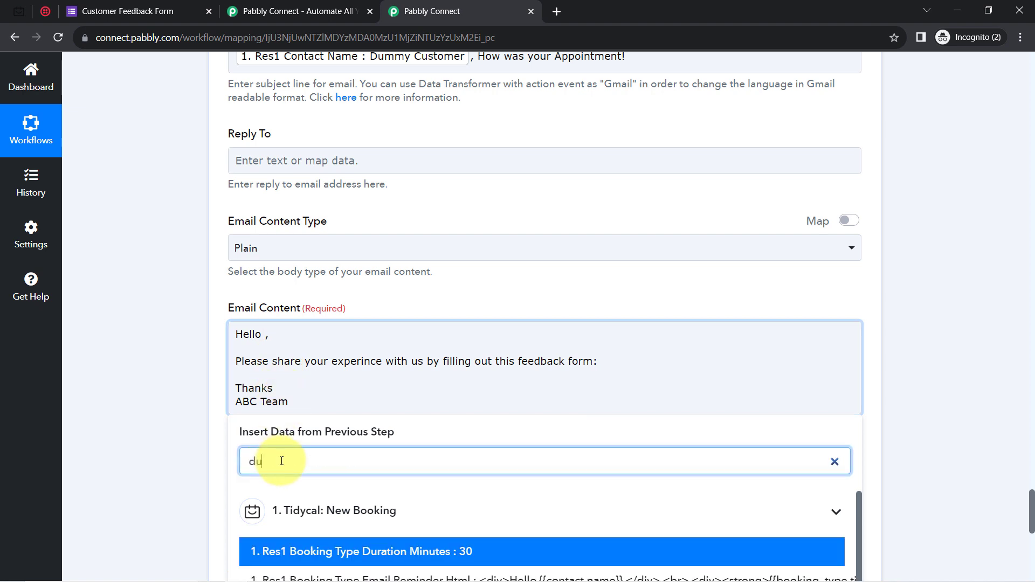
pyautogui.write('mm')
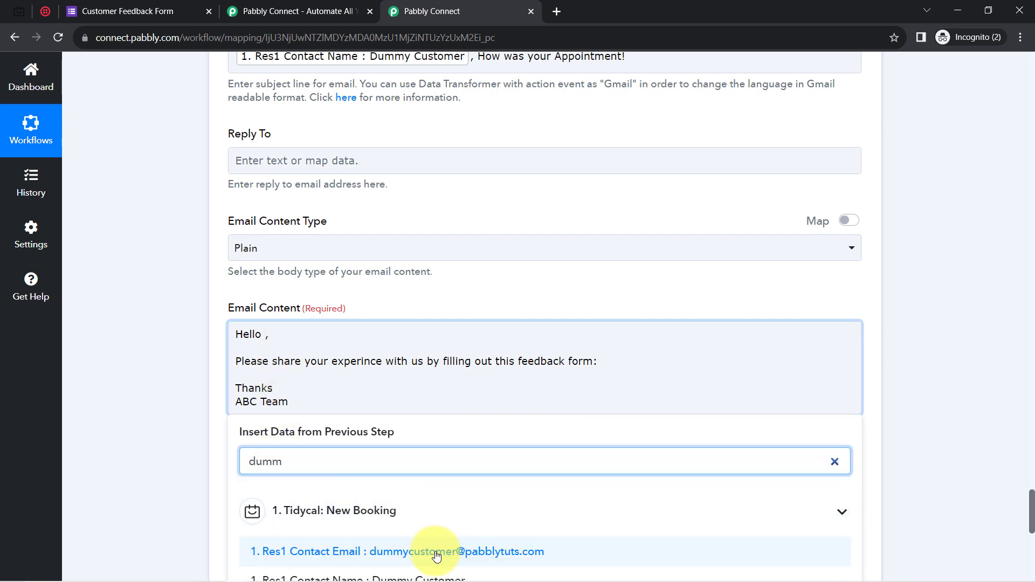
pyautogui.click(421, 577)
pyautogui.click(291, 373)
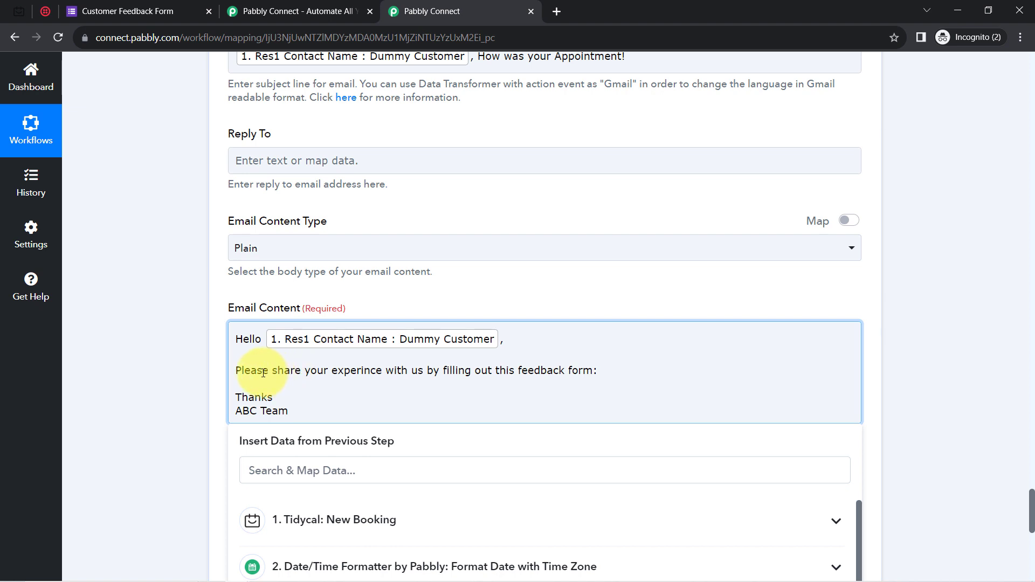
pyautogui.moveTo(263, 373); pyautogui.dragTo(373, 371)
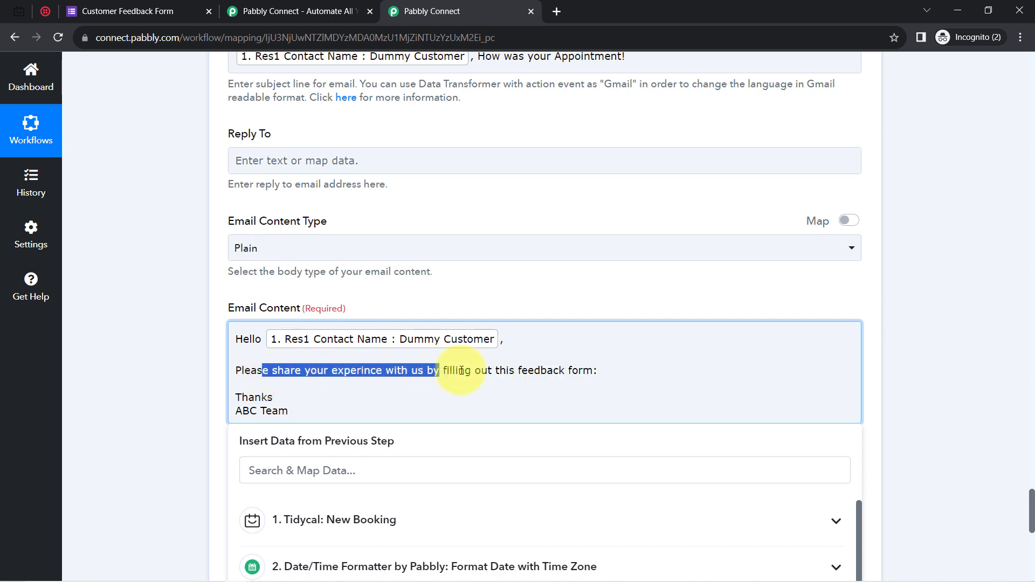
# Add 'form:' and paste the Customer Feedback Form URL after it.
pyautogui.click(596, 373)
pyautogui.write(':')
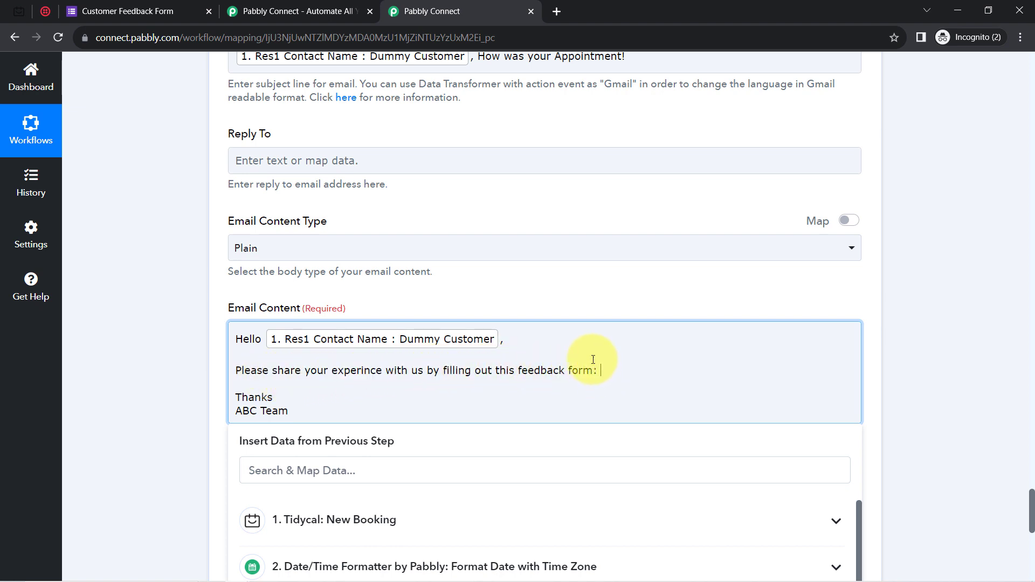
pyautogui.click(96, 16)
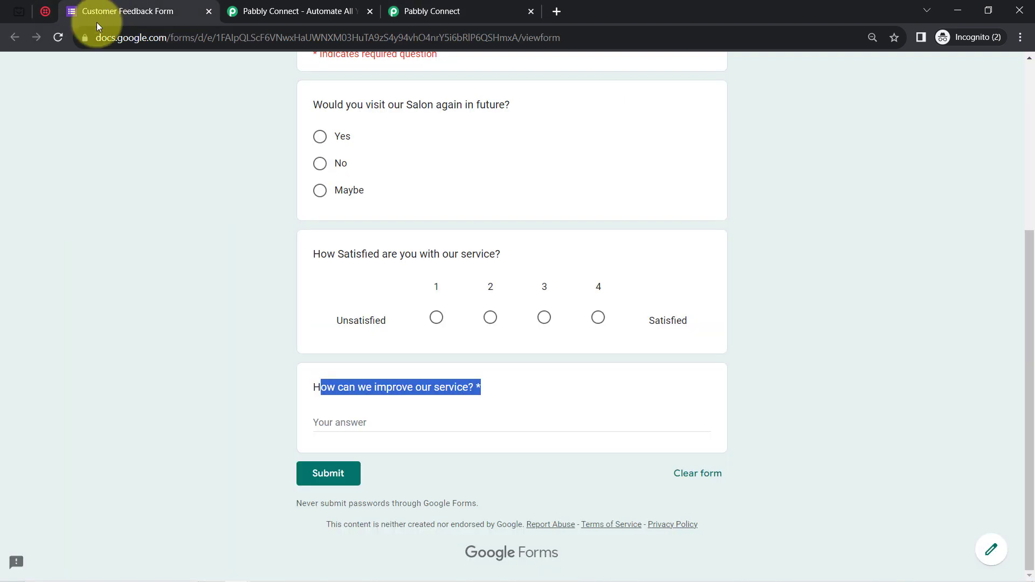
pyautogui.click(121, 37)
pyautogui.hotkey('ctrl', 'c')
pyautogui.click(456, 4)
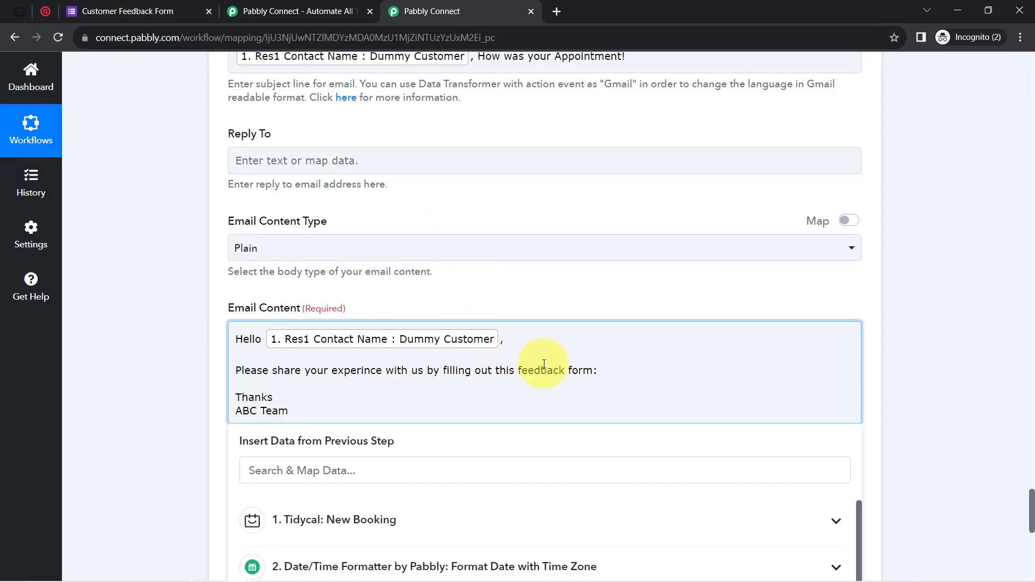
pyautogui.hotkey('ctrl', 'v')
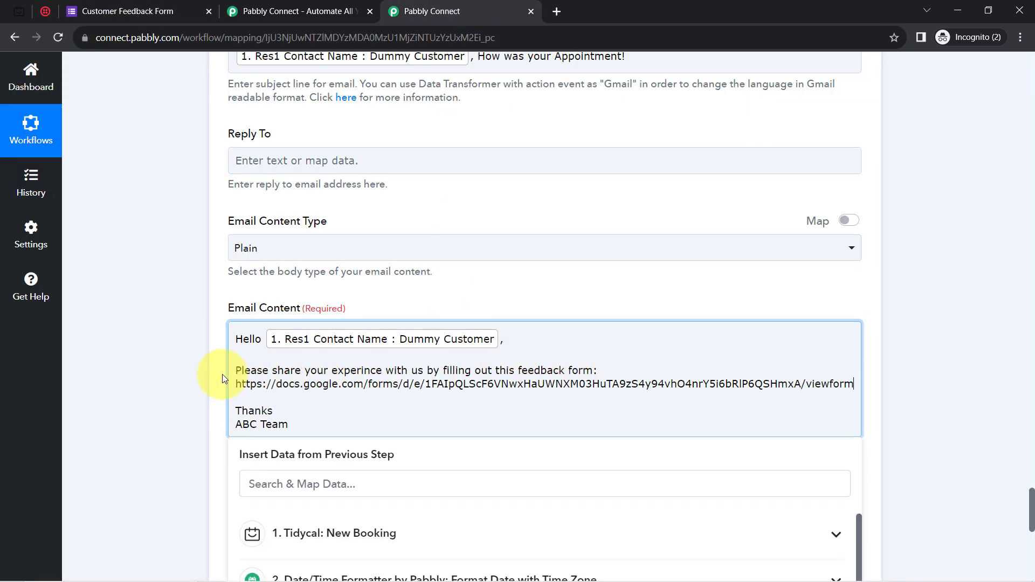
pyautogui.click(186, 386)
pyautogui.scroll(-3, 185, 386)
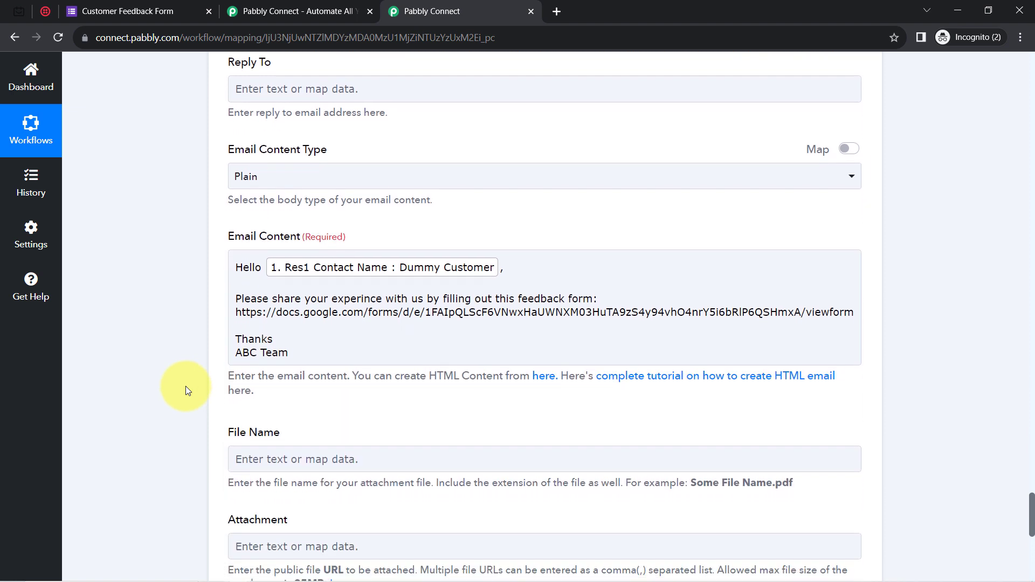
pyautogui.scroll(-2, 185, 386)
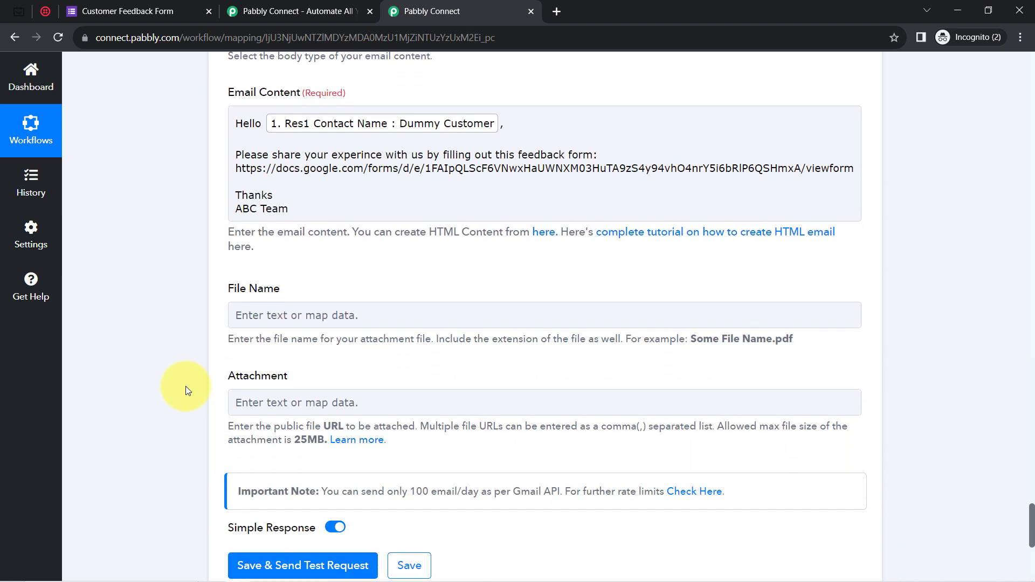
pyautogui.scroll(-1, 185, 386)
pyautogui.scroll(-3, 185, 387)
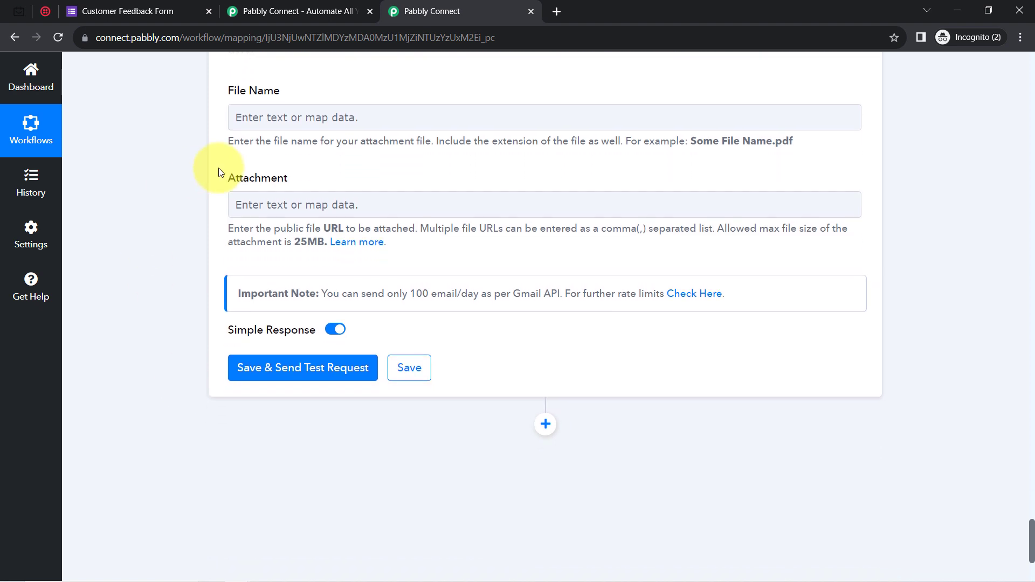
# Save the Gmail step, send a test request, and confirm the response status reads sent.
pyautogui.click(260, 330)
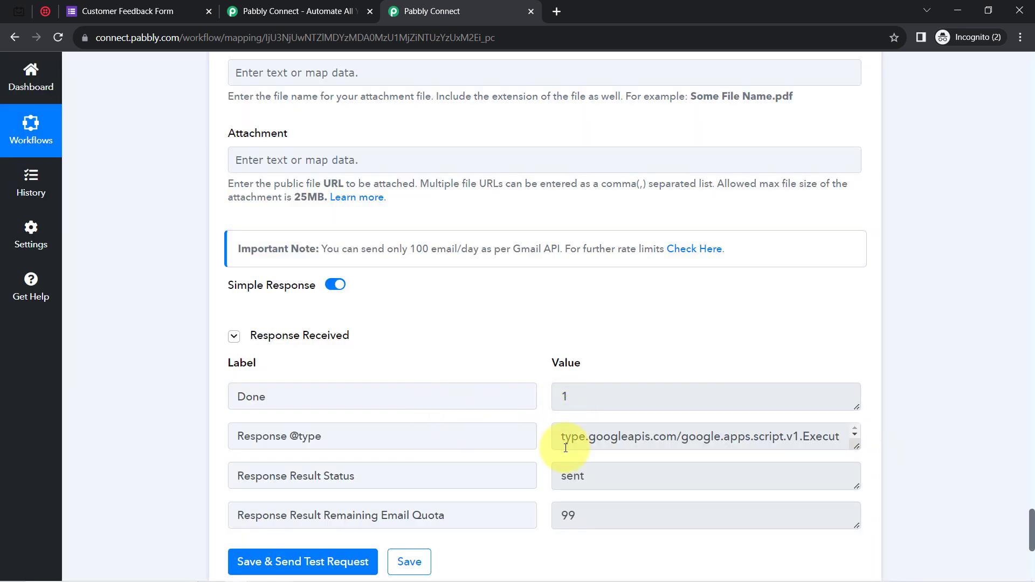
pyautogui.moveTo(612, 484); pyautogui.dragTo(377, 474)
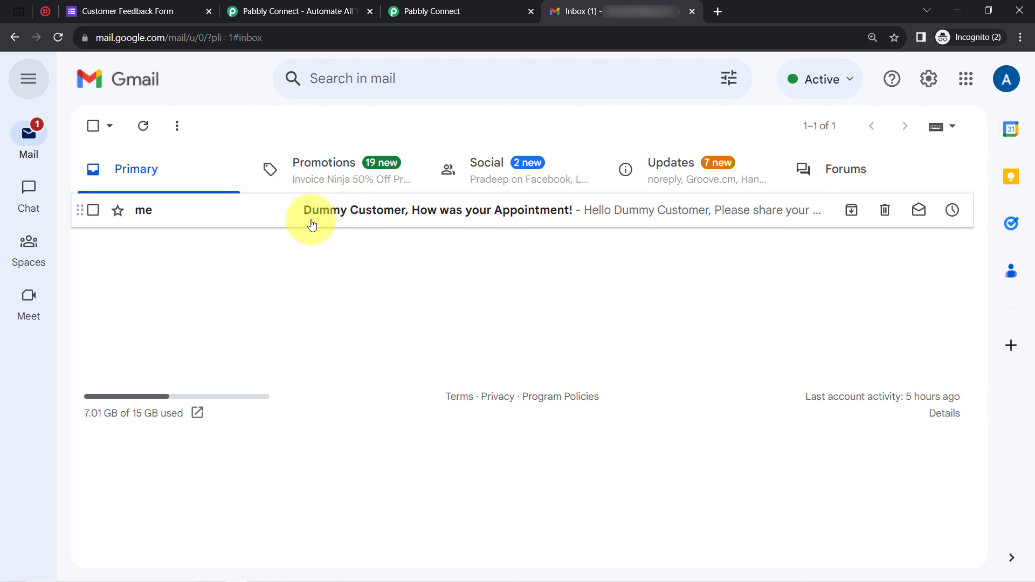
# Open the test feedback email, follow its form link, then close the email and form tabs.
pyautogui.click(473, 212)
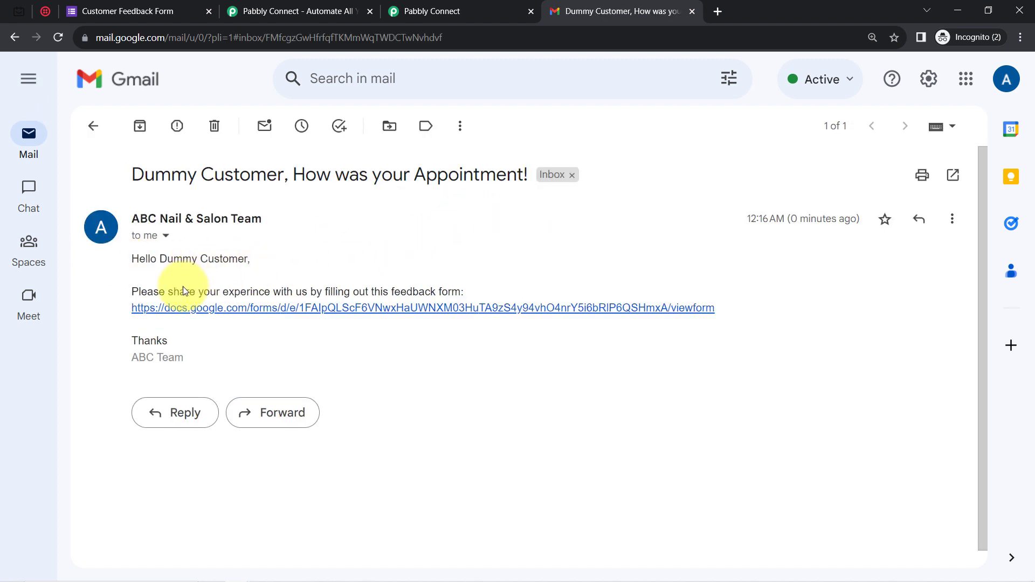
pyautogui.click(365, 311)
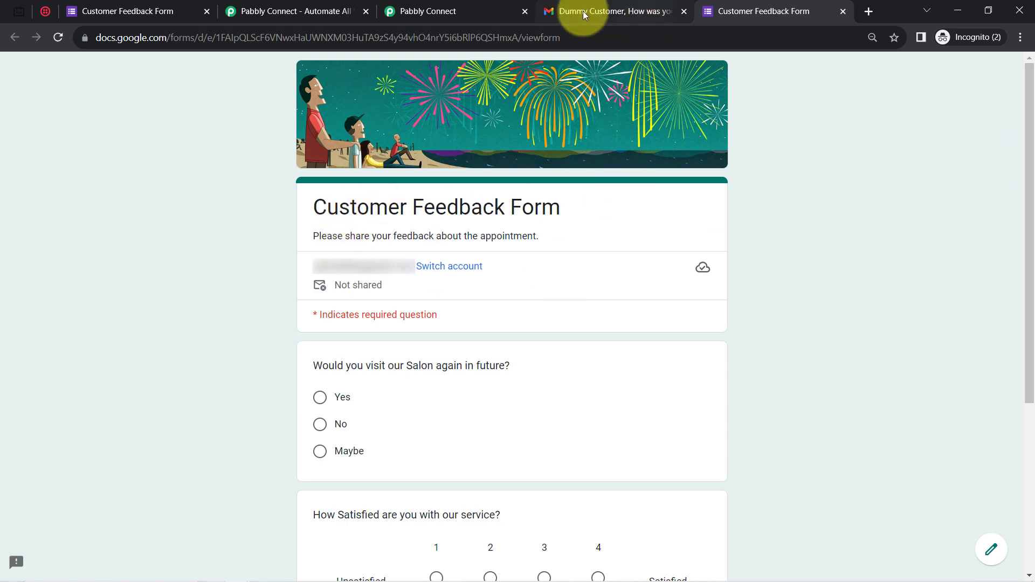
pyautogui.click(687, 11)
pyautogui.click(687, 11)
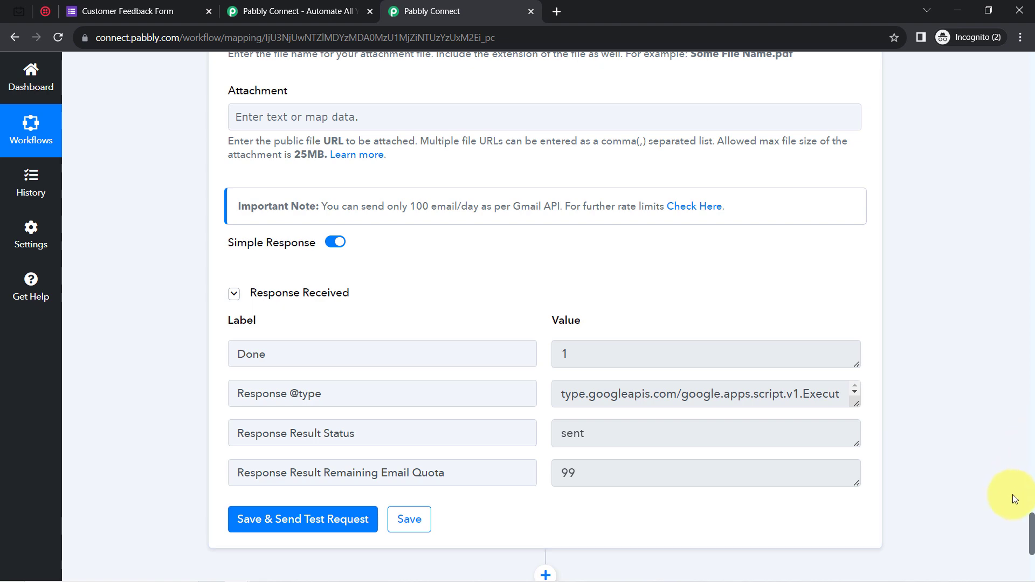
# Collapse the TidyCal trigger, Format Date, Add/Subtract Time, Delay Until and Twilio SMS step cards.
pyautogui.moveTo(1032, 542); pyautogui.dragTo(995, 106)
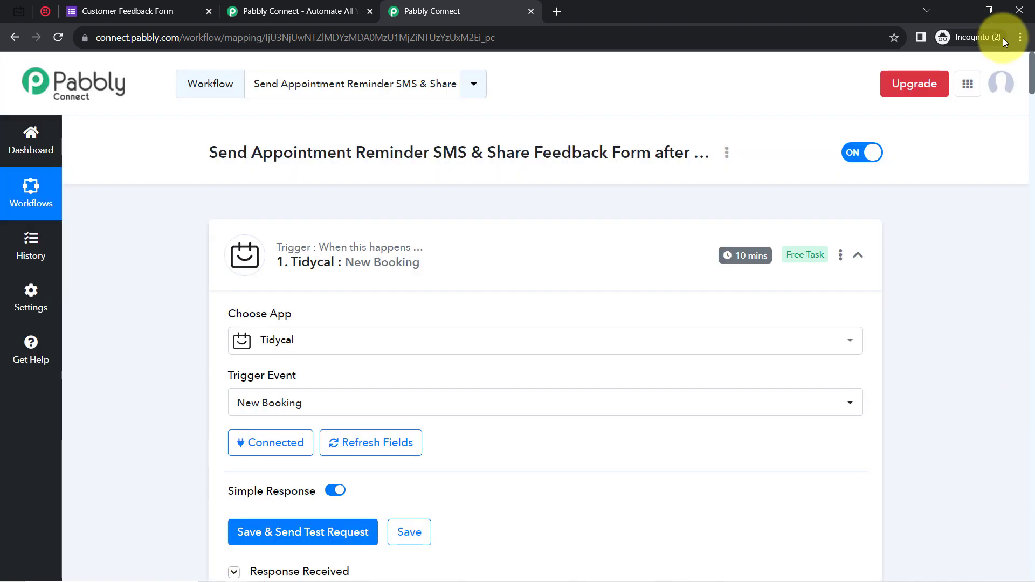
pyautogui.click(285, 277)
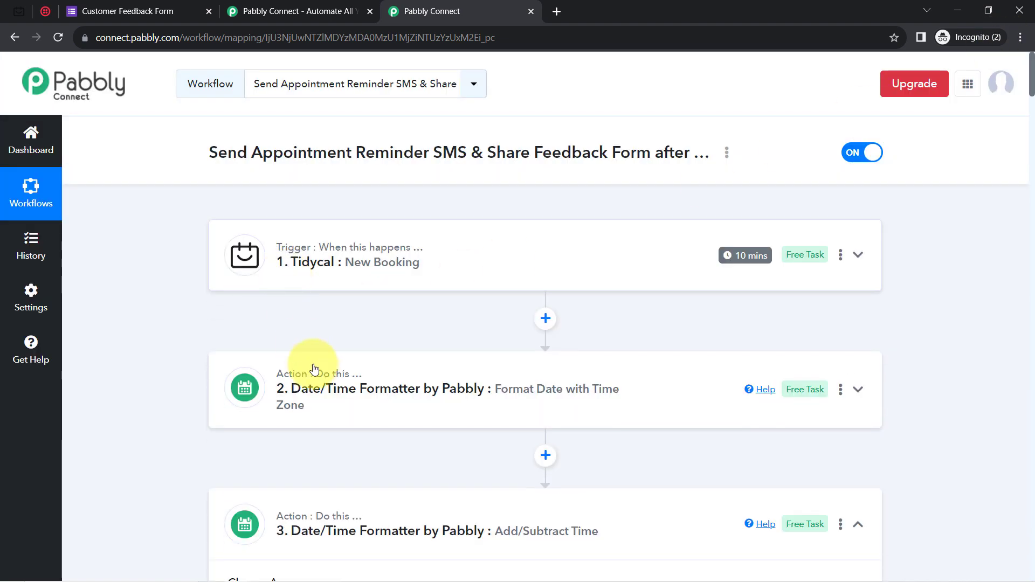
pyautogui.click(317, 403)
pyautogui.click(302, 384)
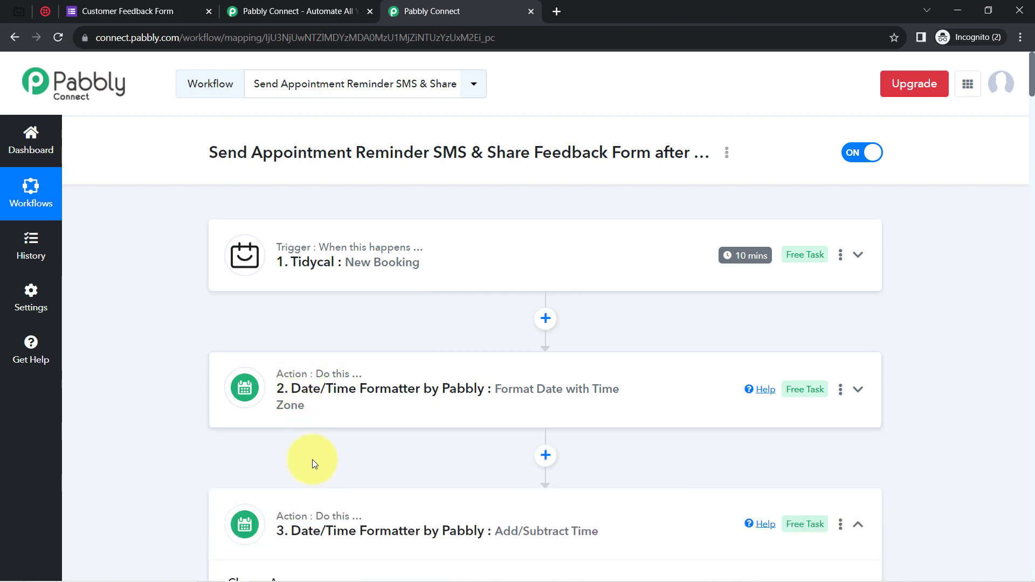
pyautogui.click(452, 503)
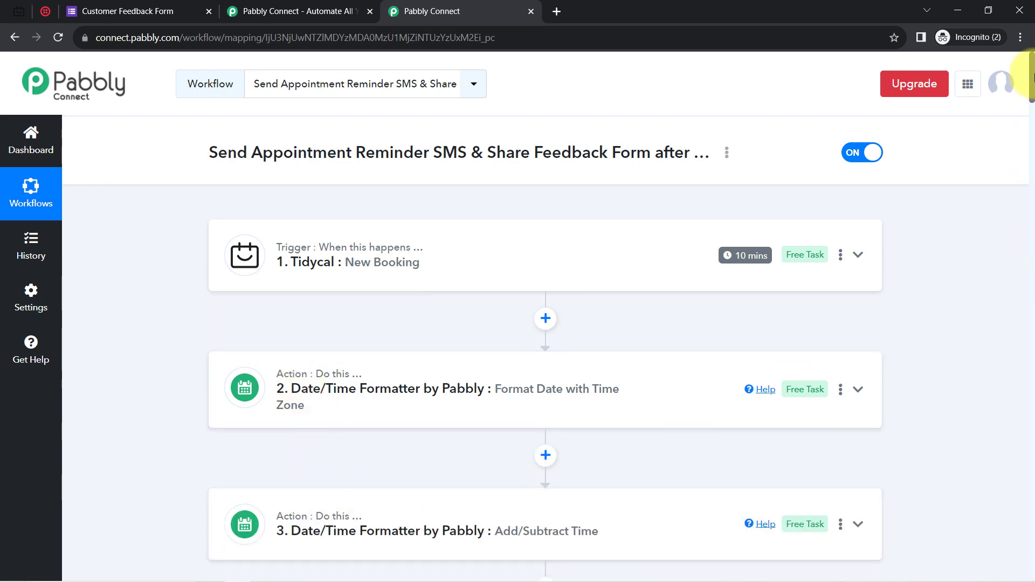
pyautogui.scroll(-5, 1030, 75)
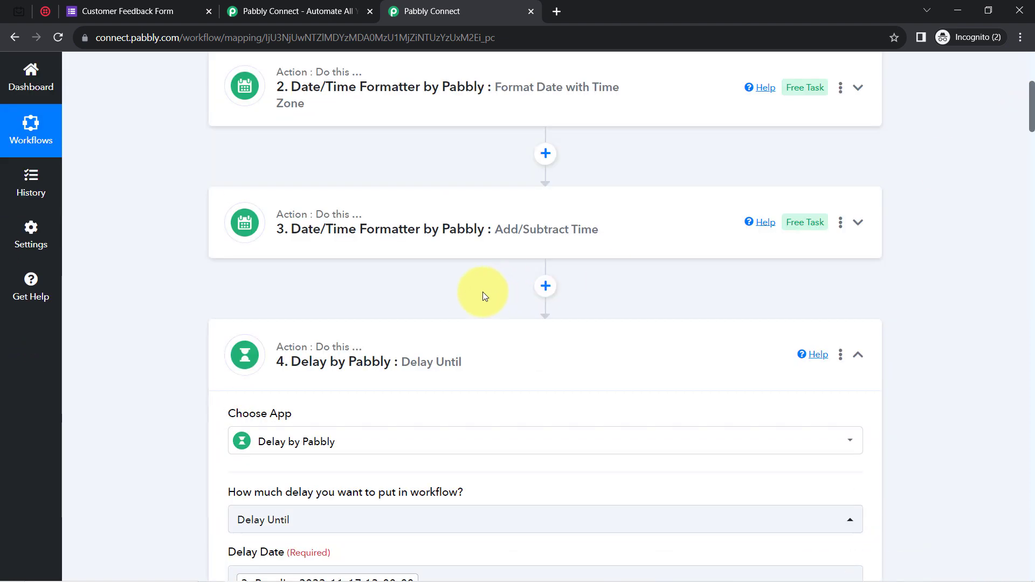
pyautogui.click(368, 351)
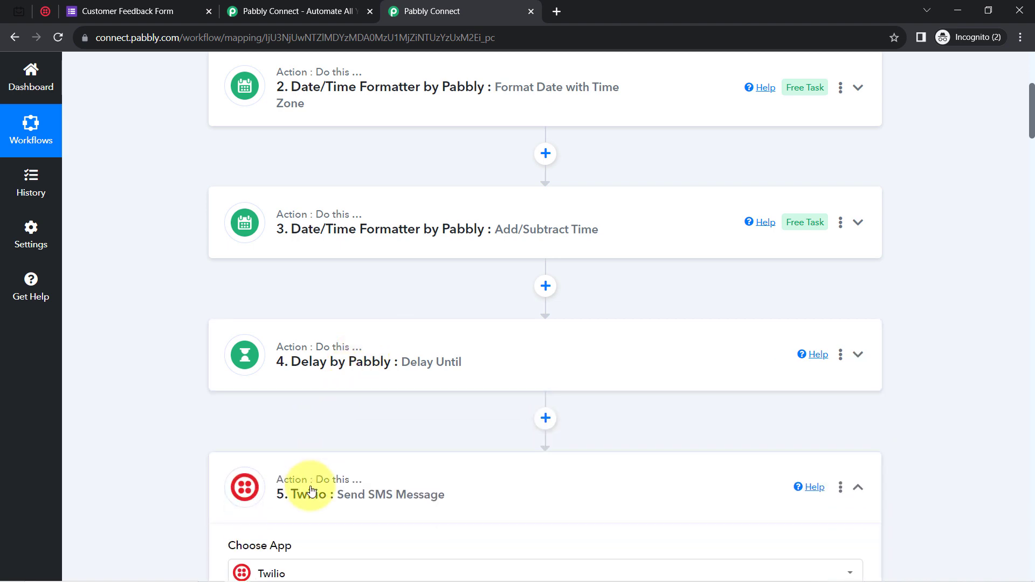
pyautogui.click(302, 491)
# Collapse the Date/Time Formatter step 6, Delay step 7 and Gmail Send Email step 8 cards.
pyautogui.moveTo(1033, 108); pyautogui.dragTo(1027, 173)
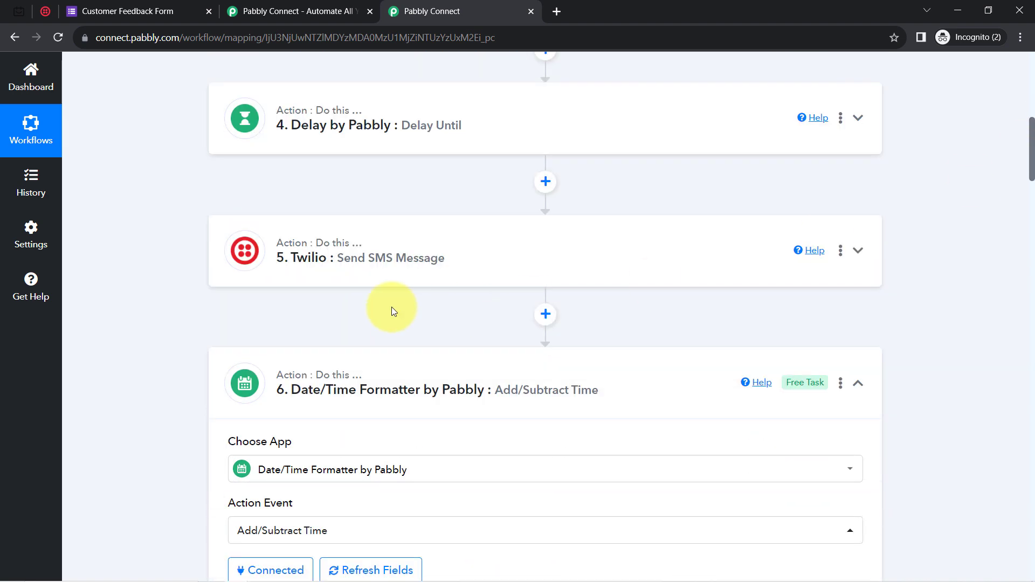
pyautogui.click(295, 380)
pyautogui.click(296, 523)
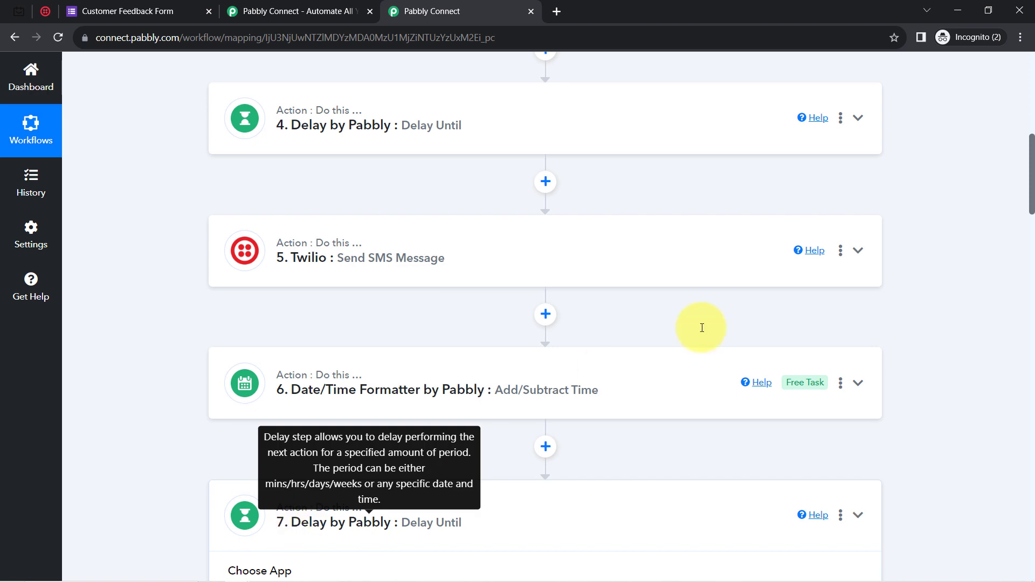
pyautogui.moveTo(1032, 187); pyautogui.dragTo(1033, 270)
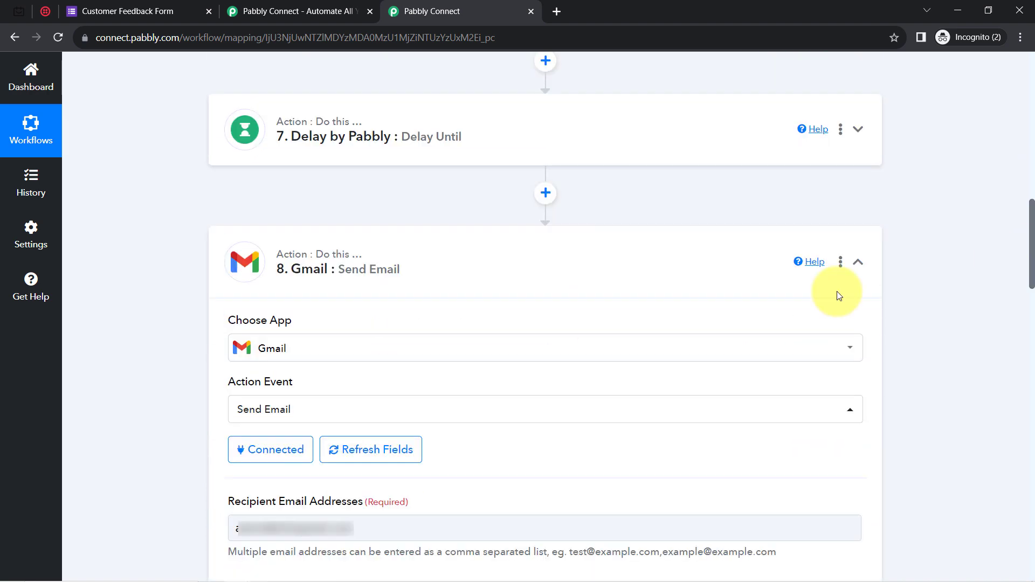
pyautogui.click(275, 262)
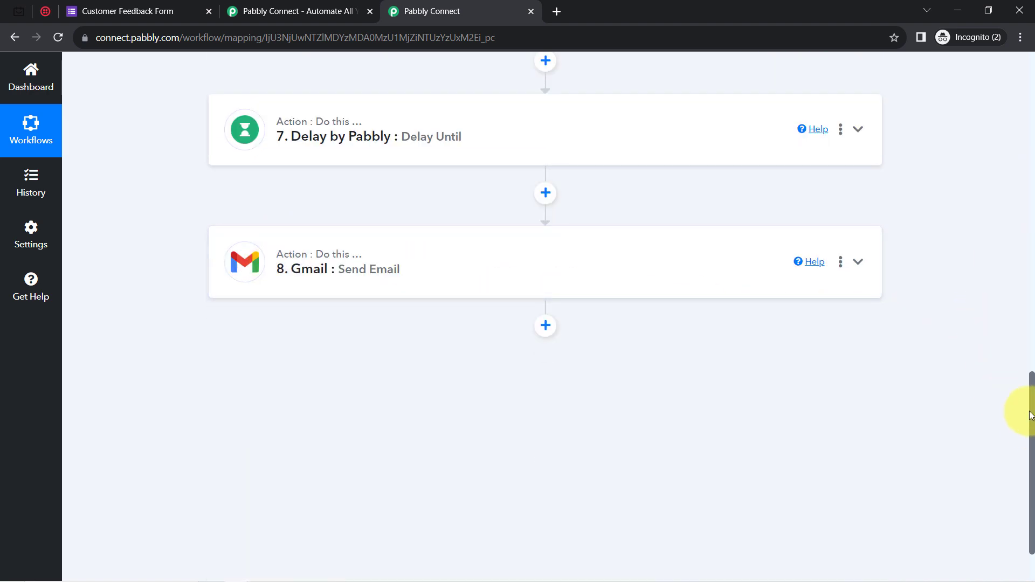
pyautogui.scroll(3, 1032, 415)
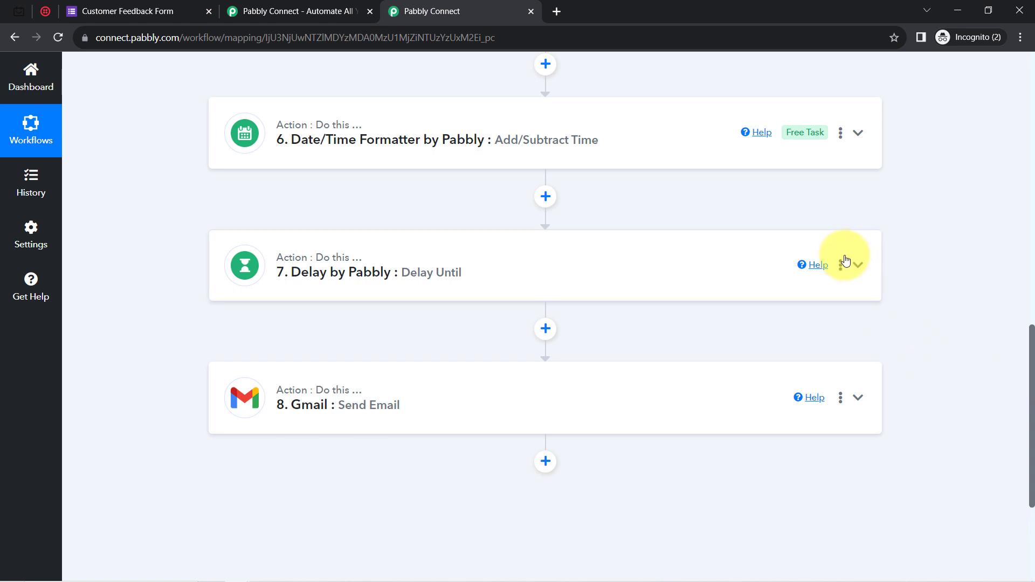
# Rename step 7's delay to 'Delay for after 2 hours of the App'.
pyautogui.click(843, 267)
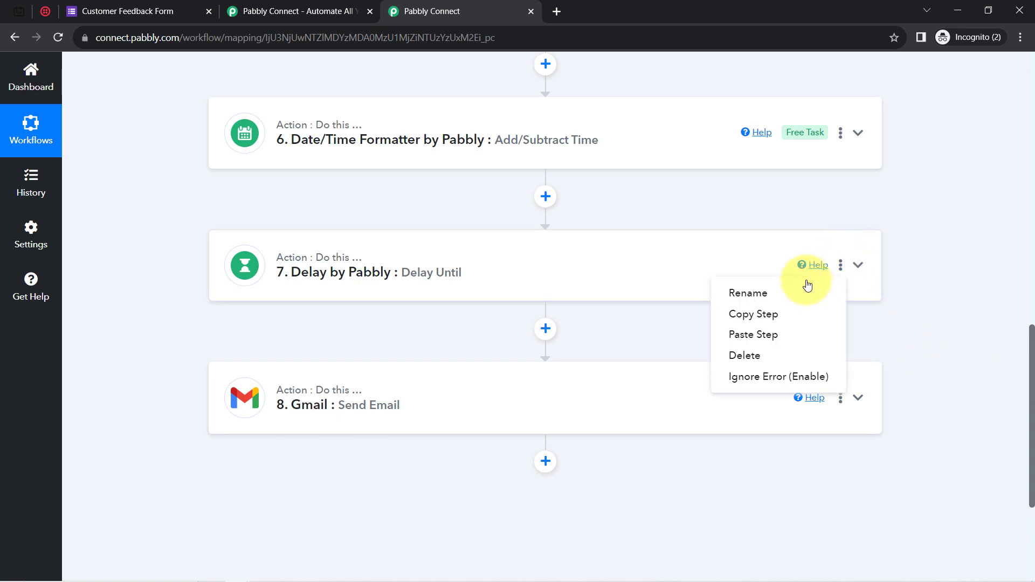
pyautogui.click(752, 296)
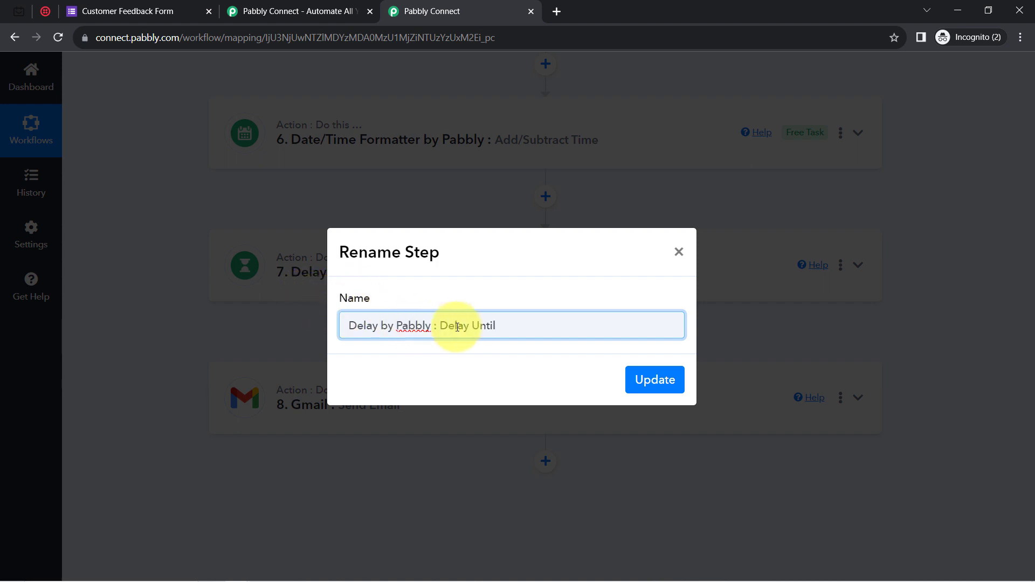
pyautogui.moveTo(502, 327); pyautogui.dragTo(441, 332)
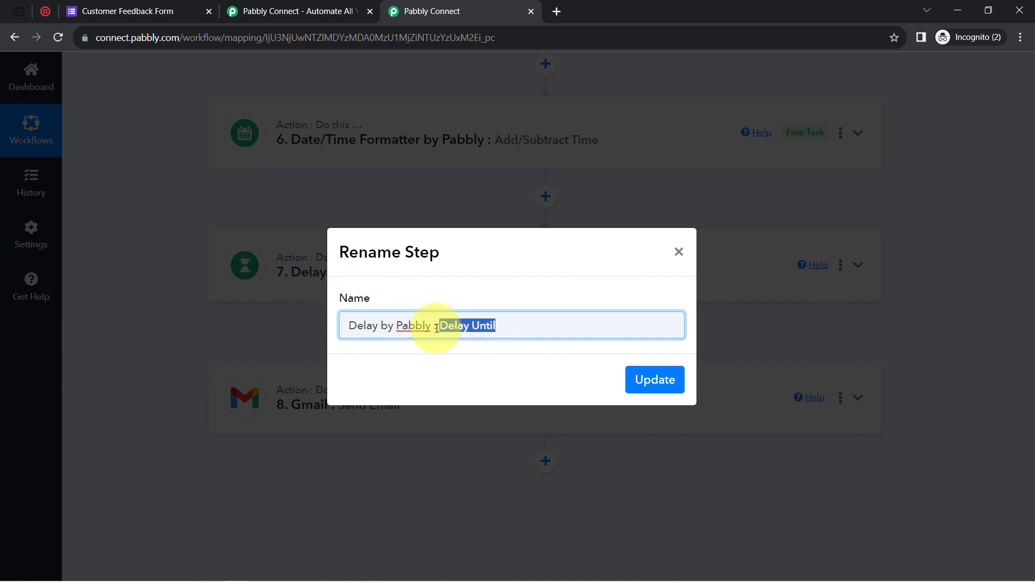
pyautogui.write('Del')
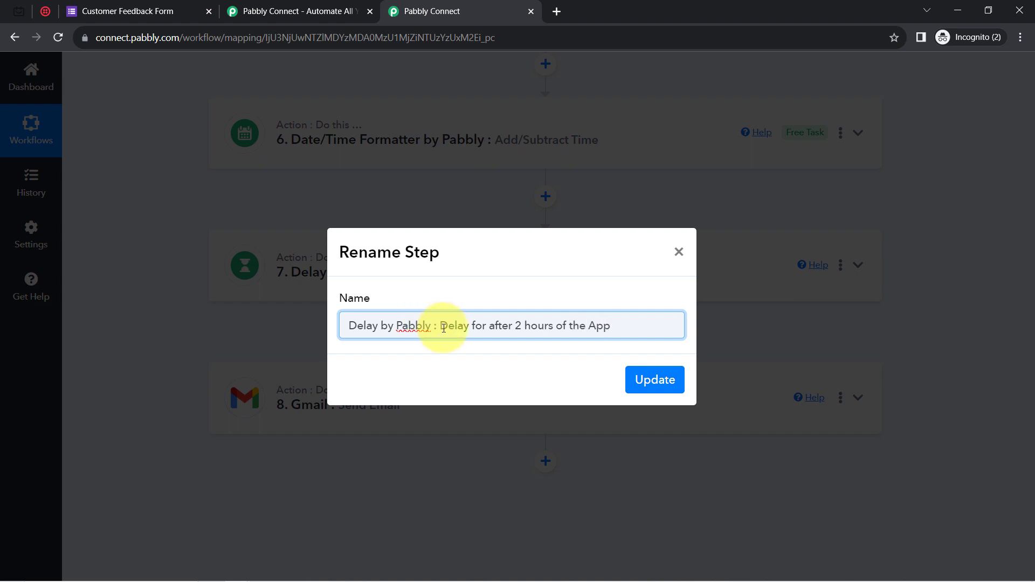
pyautogui.moveTo(443, 328); pyautogui.dragTo(692, 327)
pyautogui.click(654, 389)
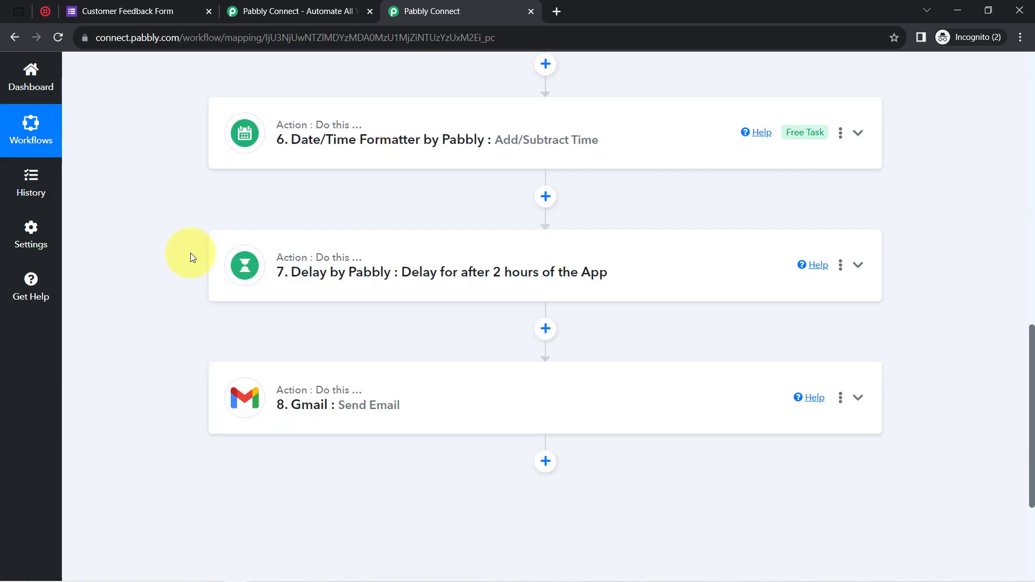
pyautogui.scroll(2, 164, 316)
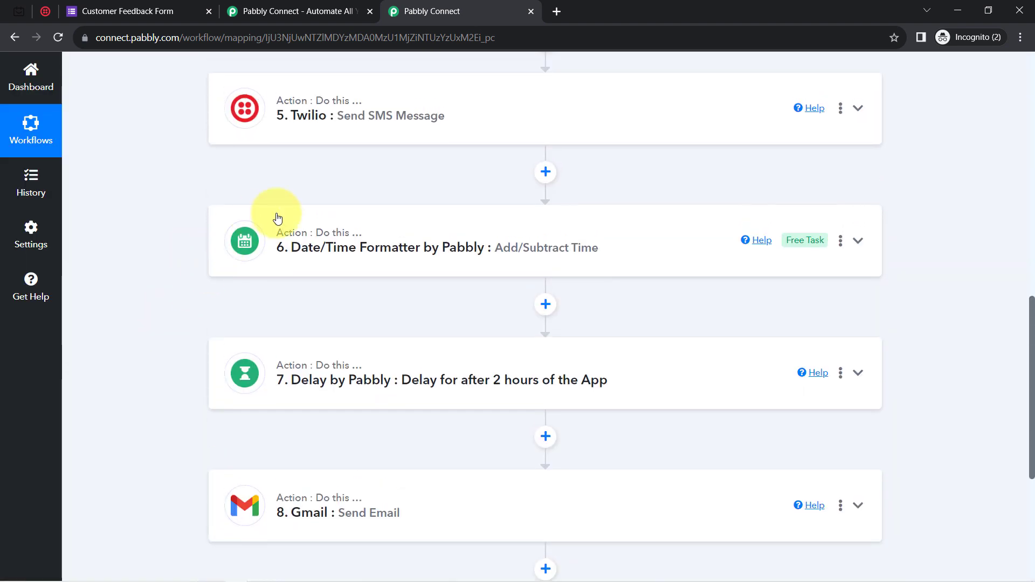
pyautogui.scroll(4, 278, 219)
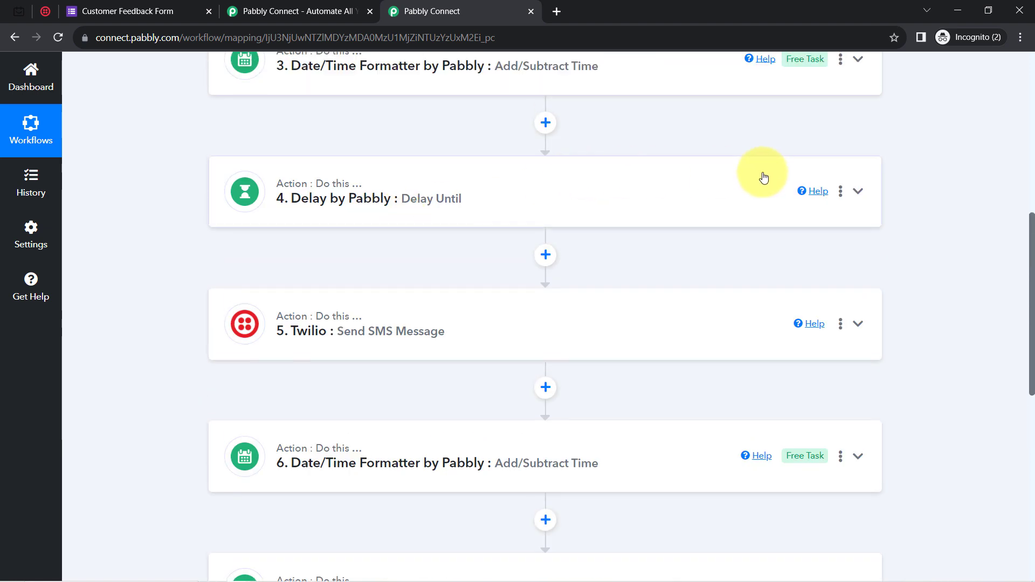
# Rename step 4's delay to 'Delay for before 2 hours of the App'.
pyautogui.click(840, 192)
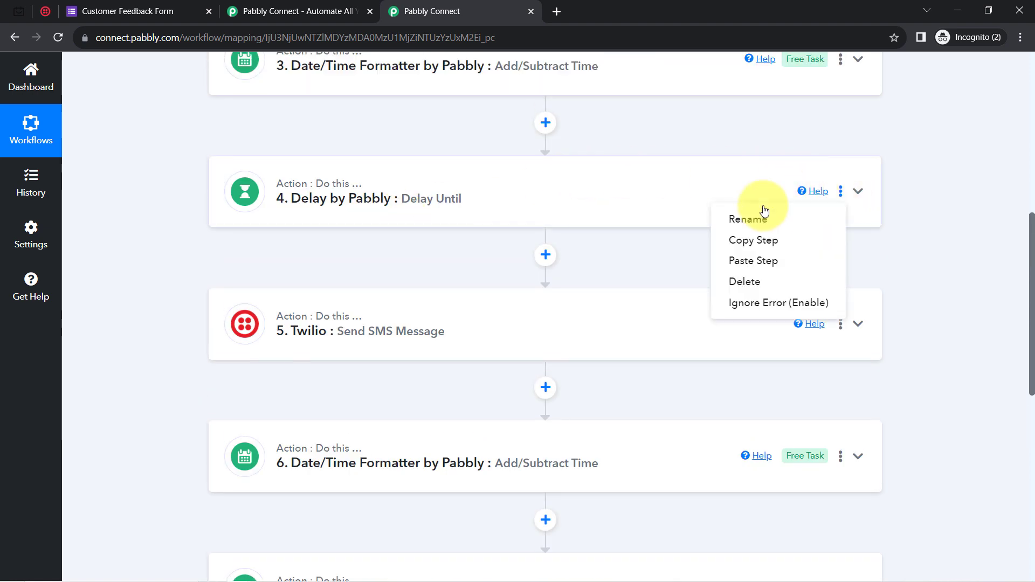
pyautogui.click(733, 220)
pyautogui.moveTo(441, 326); pyautogui.dragTo(651, 317)
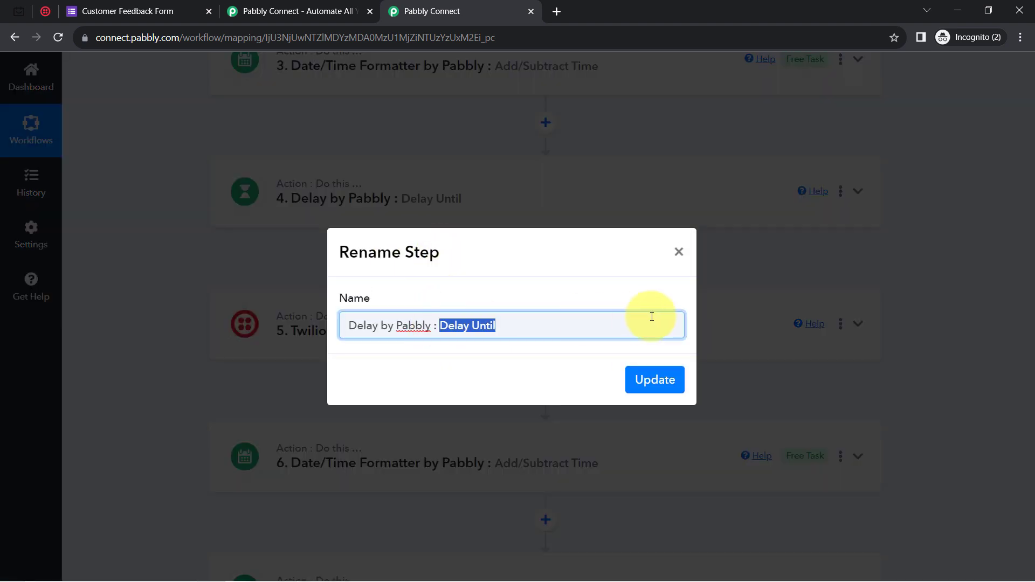
pyautogui.write('Delay for after 2 hours of the App')
pyautogui.doubleClick(496, 329)
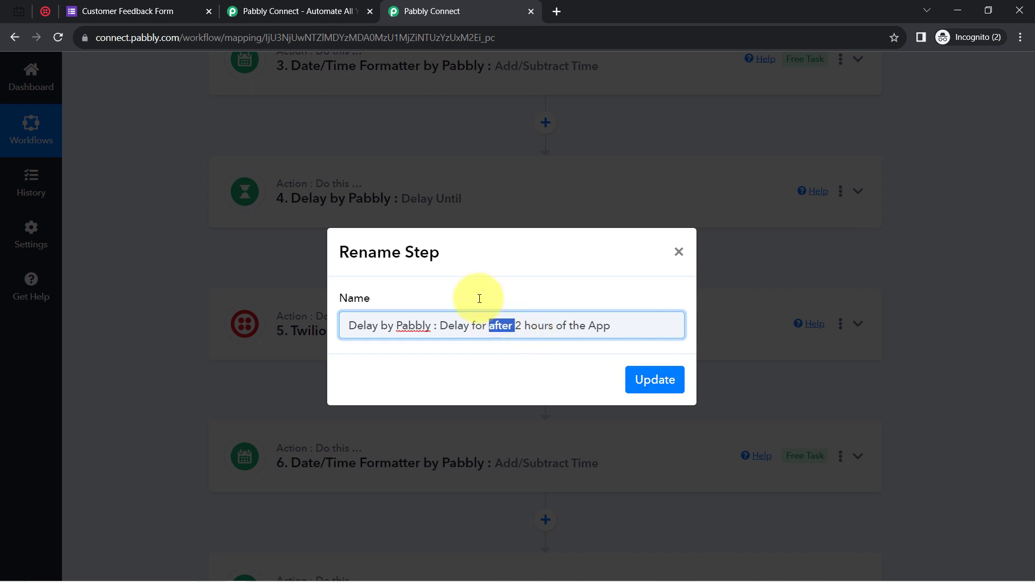
pyautogui.write('before')
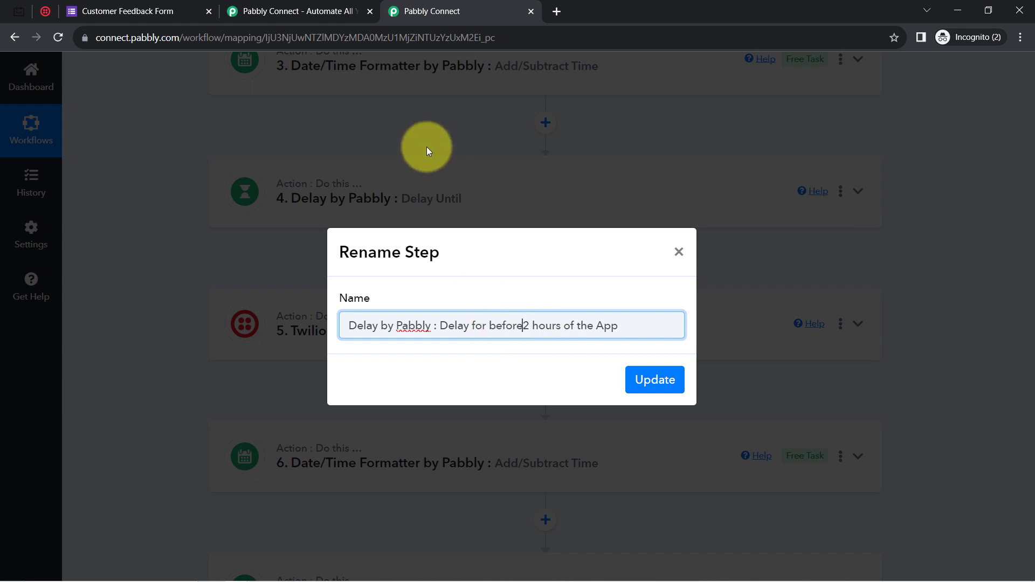
pyautogui.click(654, 380)
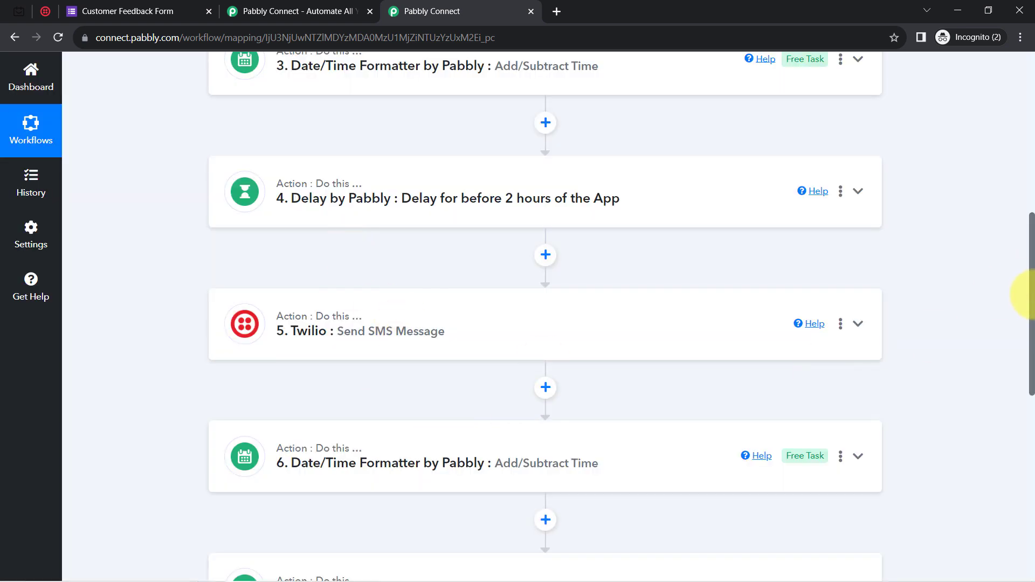
pyautogui.moveTo(1032, 289); pyautogui.dragTo(1031, 231)
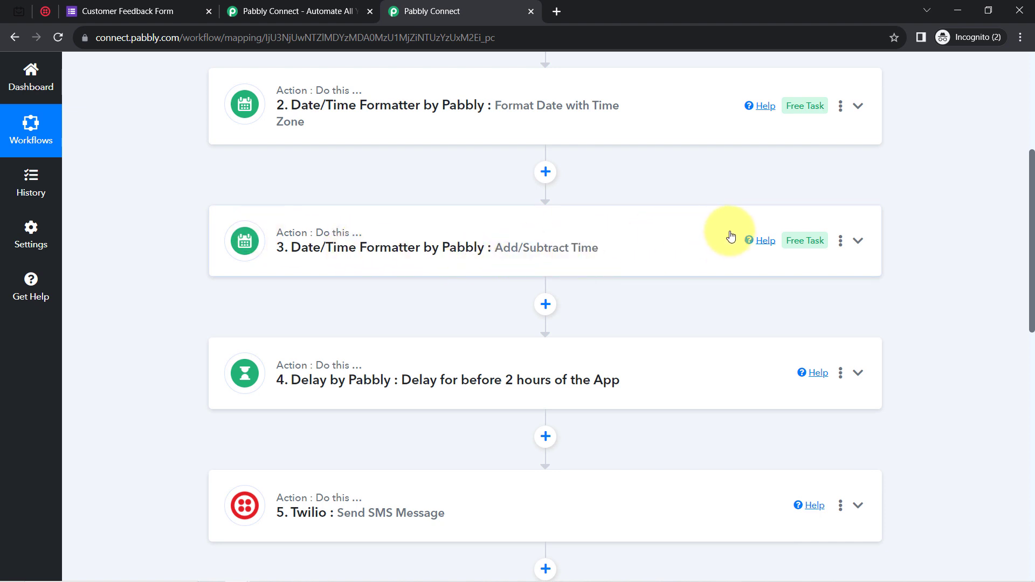
# Rename step 3 to 'Finding the Time After 2 hours of App', fixing the 'Afrer' and 'hoirs' typos.
pyautogui.click(837, 248)
pyautogui.click(723, 266)
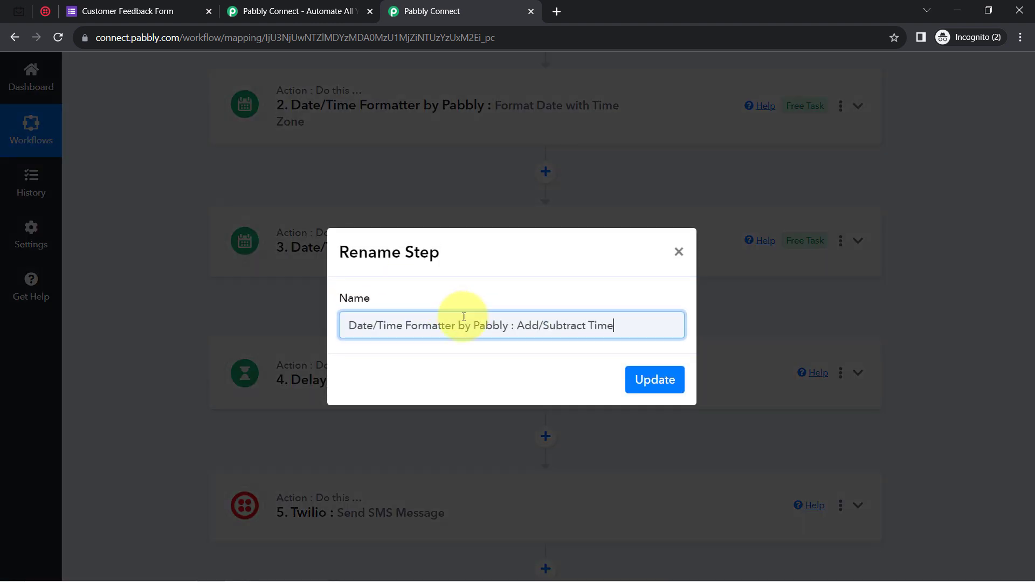
pyautogui.hotkey('ctrl', 'a')
pyautogui.write('Find')
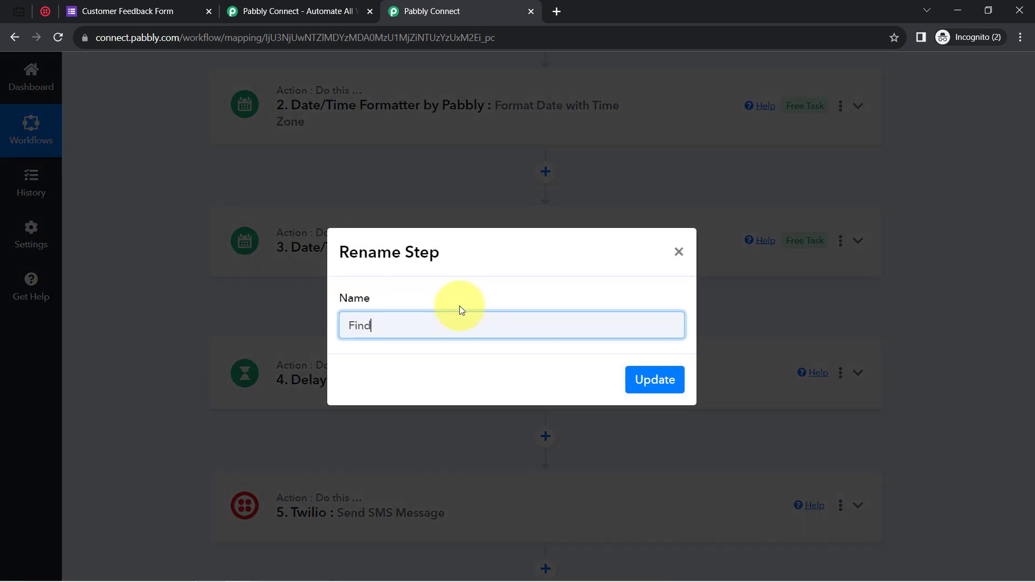
pyautogui.write('ing the Time Afrer 2 hoirs of App')
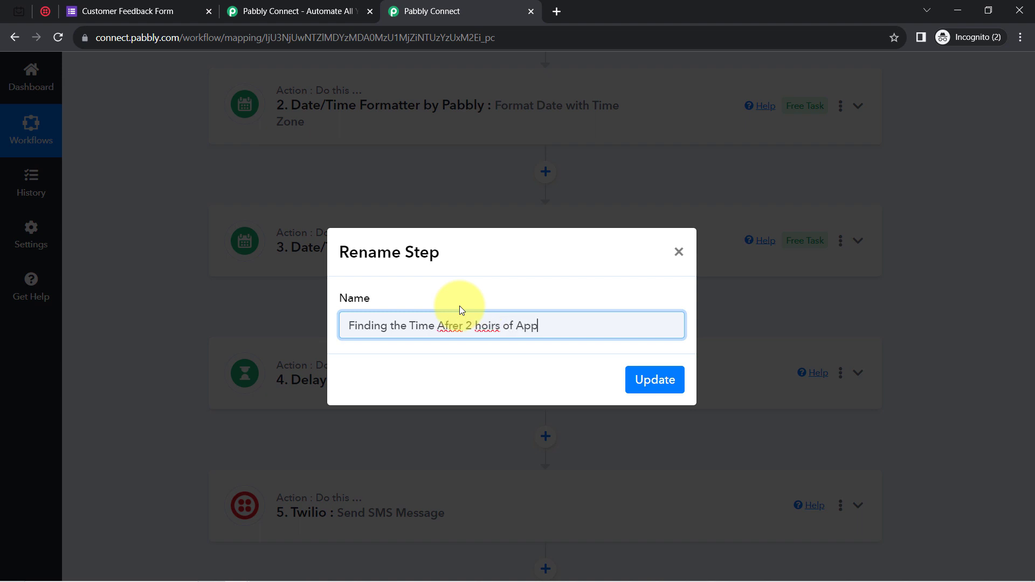
pyautogui.rightClick(481, 327)
pyautogui.click(505, 339)
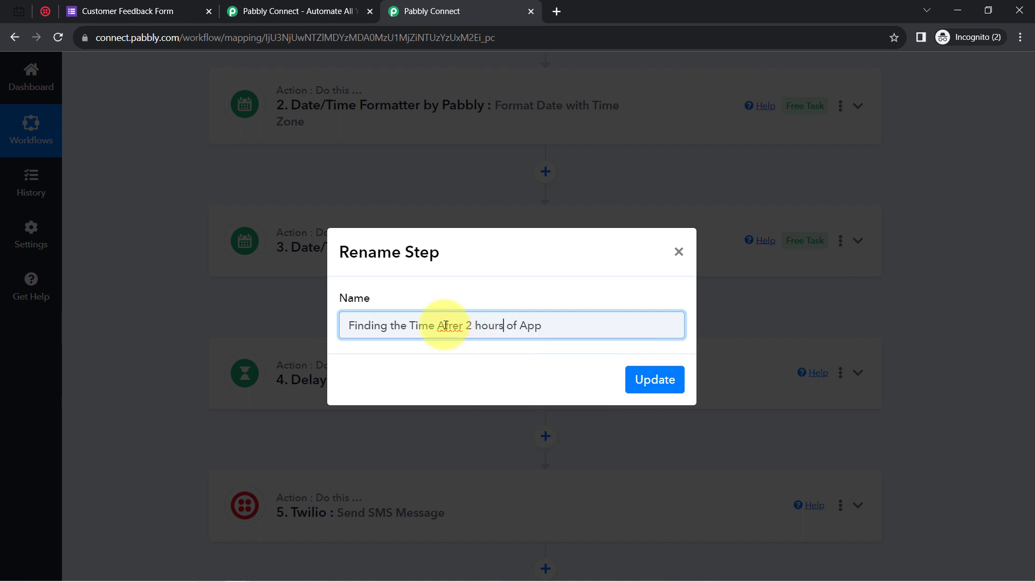
pyautogui.rightClick(445, 325)
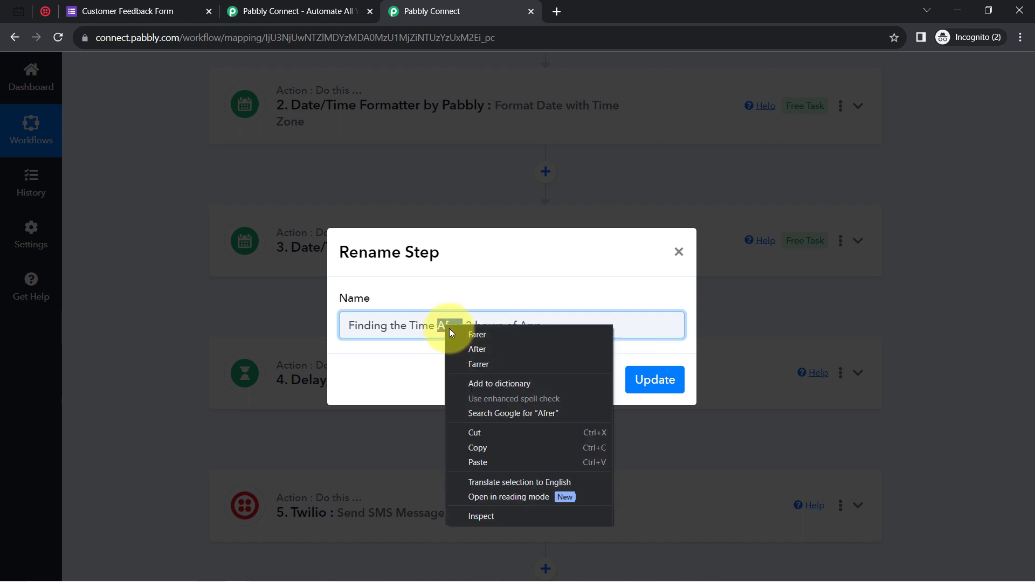
pyautogui.click(467, 351)
pyautogui.click(644, 381)
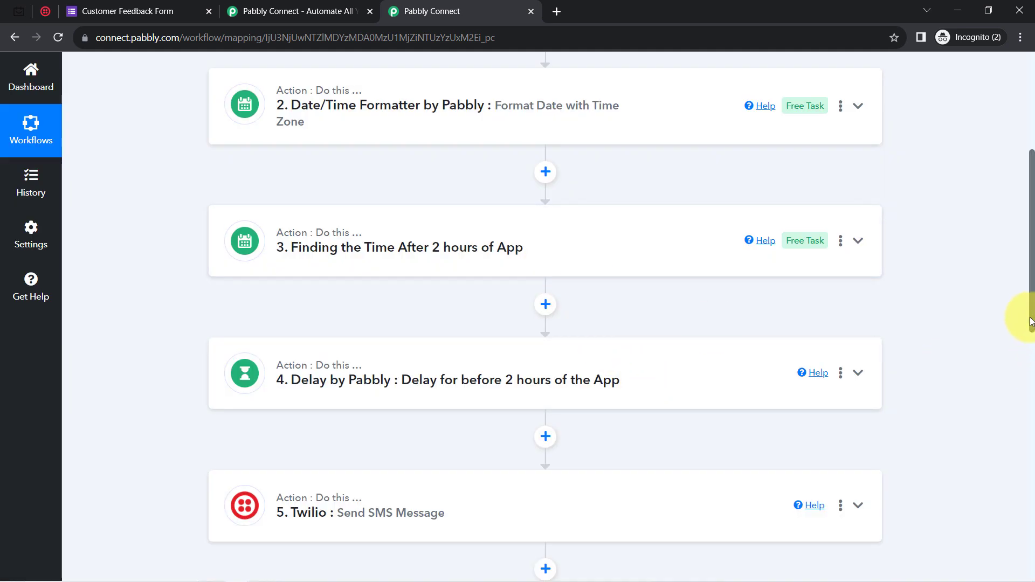
pyautogui.moveTo(1033, 317); pyautogui.dragTo(1031, 203)
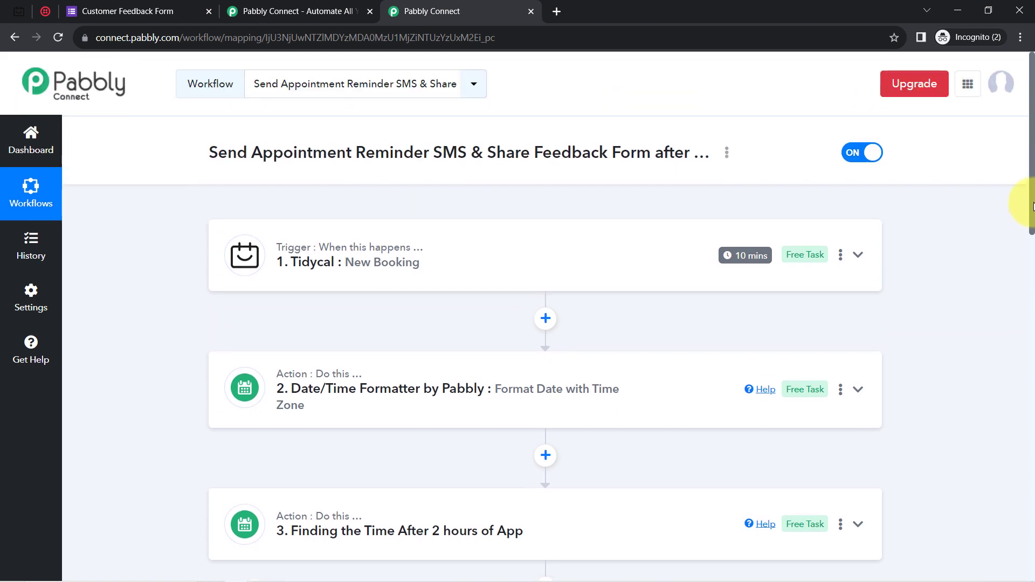
# Generate the workflow's share link from its Share option and copy it.
pyautogui.click(728, 155)
pyautogui.click(595, 222)
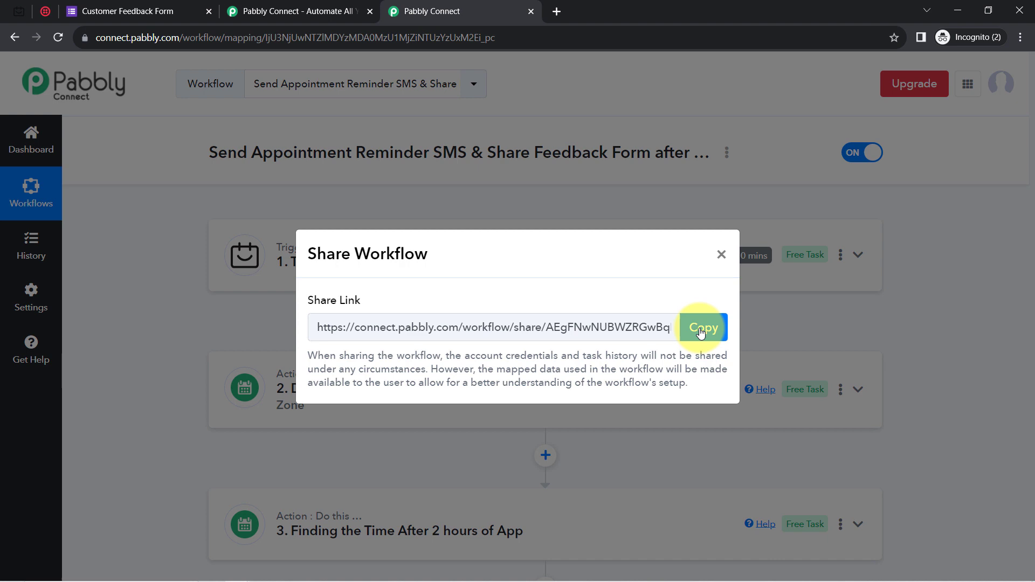
pyautogui.click(700, 330)
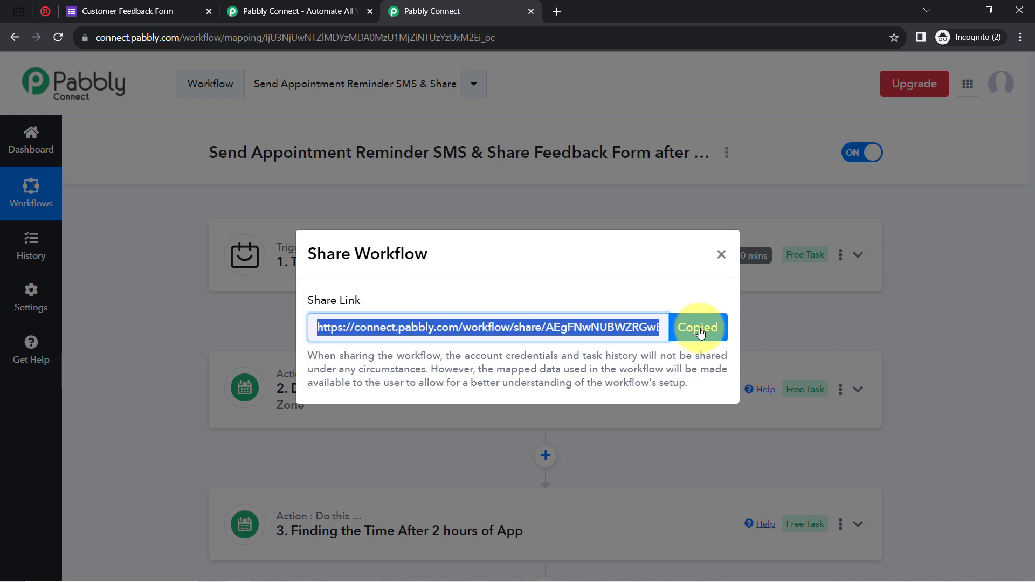